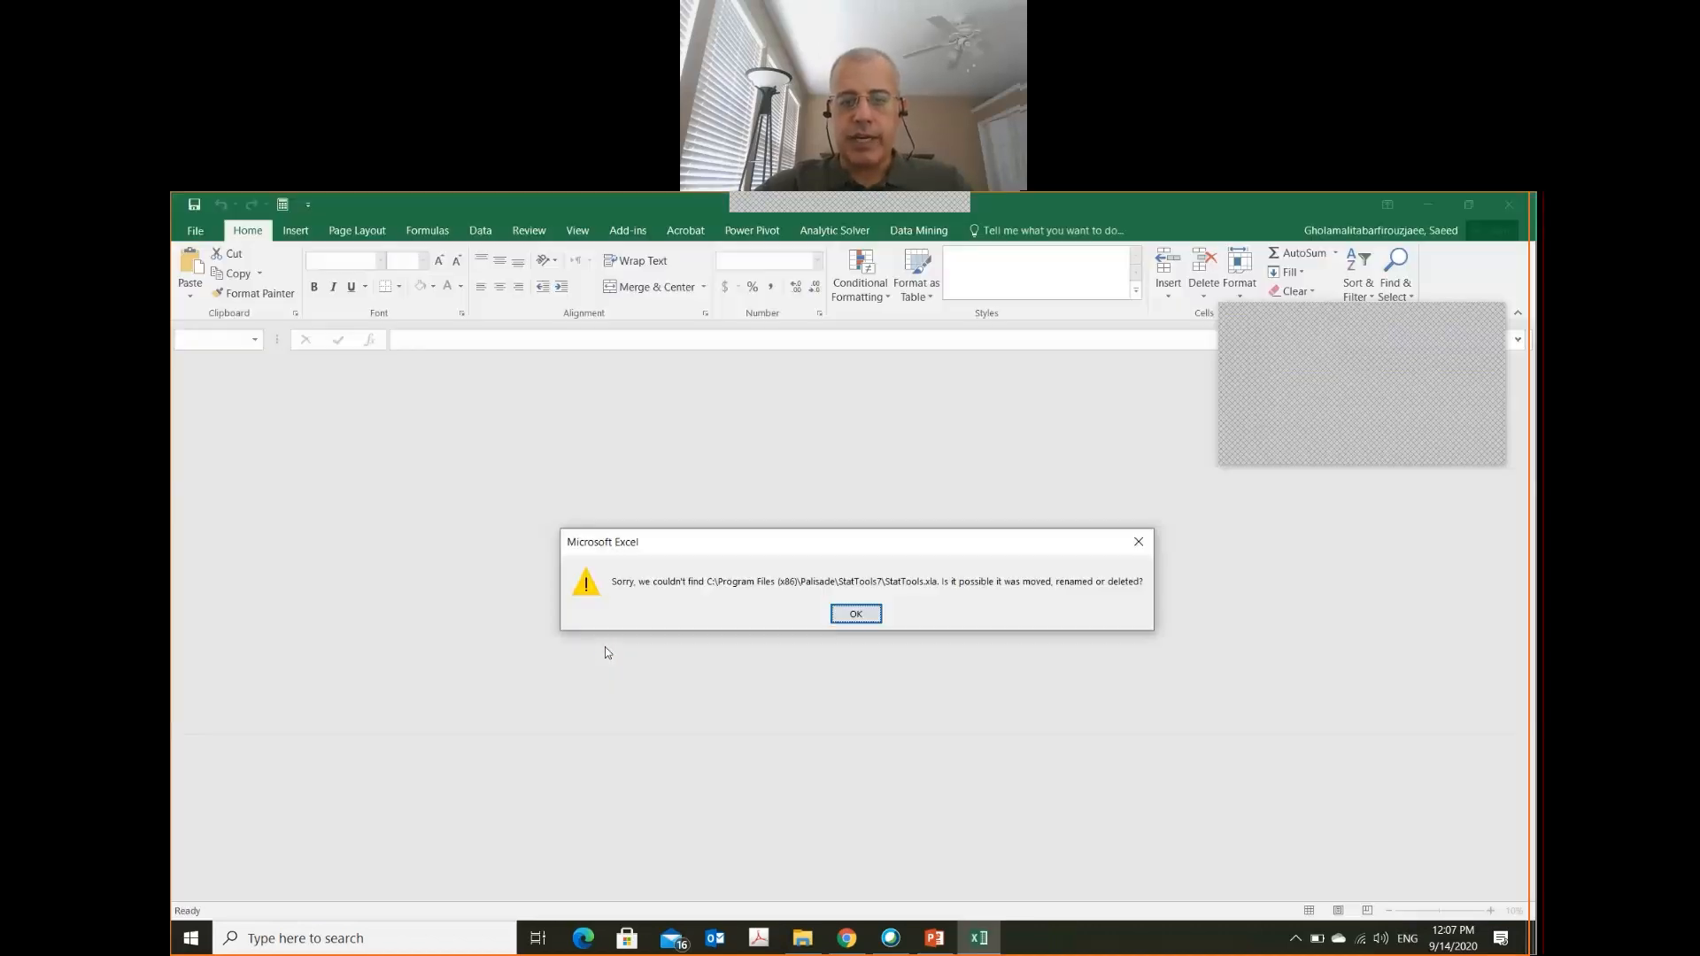
- Dismiss the missing-file message and examine the first player's row between the Player and Earnings columns on the 2014 sheet
key(Return)
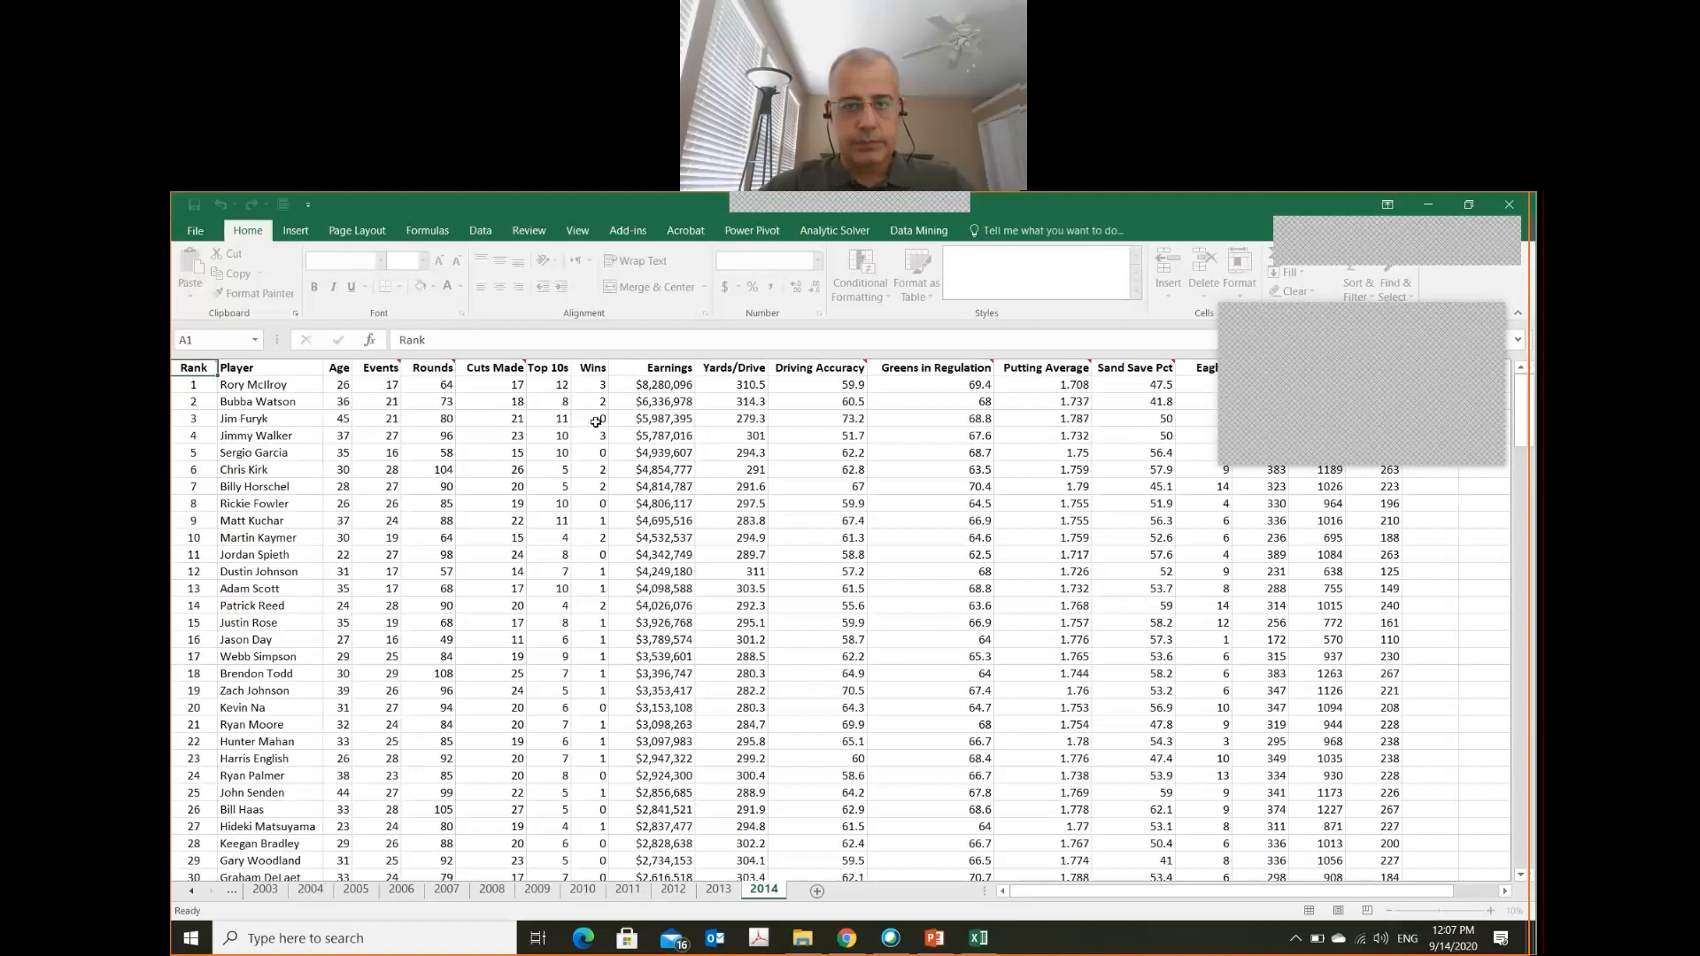
click(655, 387)
key(Left)
key(Left)
key(Left)
key(Left)
key(Left)
key(Left)
key(Left)
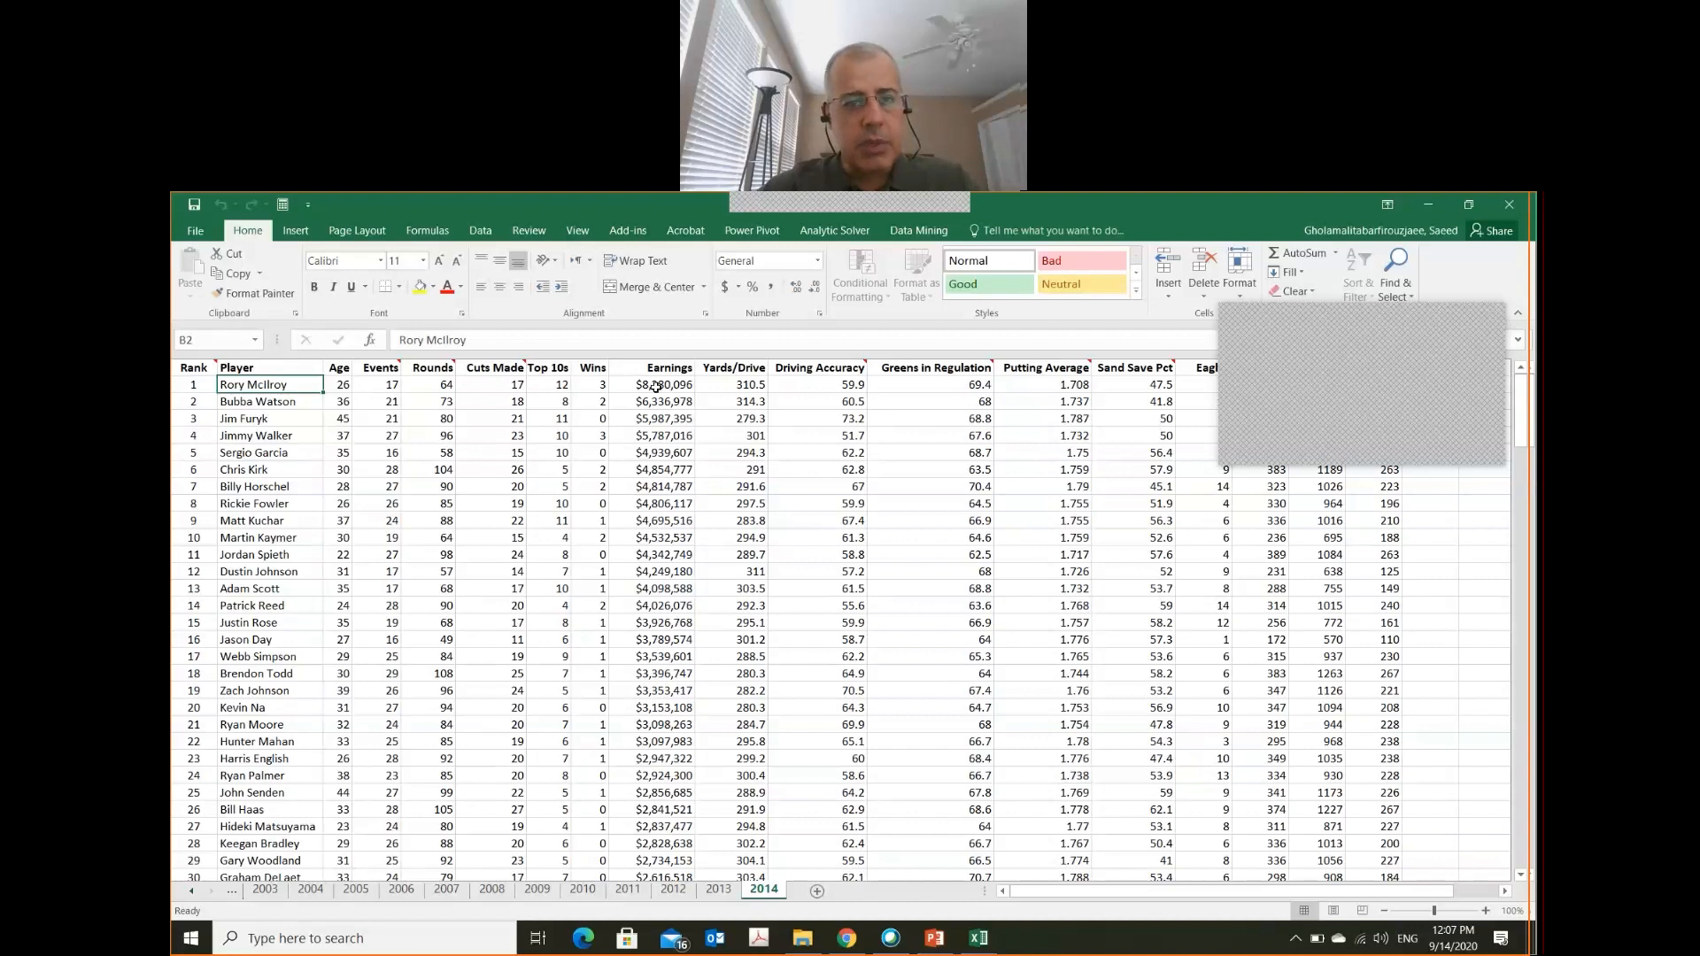
key(Right)
key(Right)
key(Right)
key(Right)
key(Right)
key(Right)
key(Right)
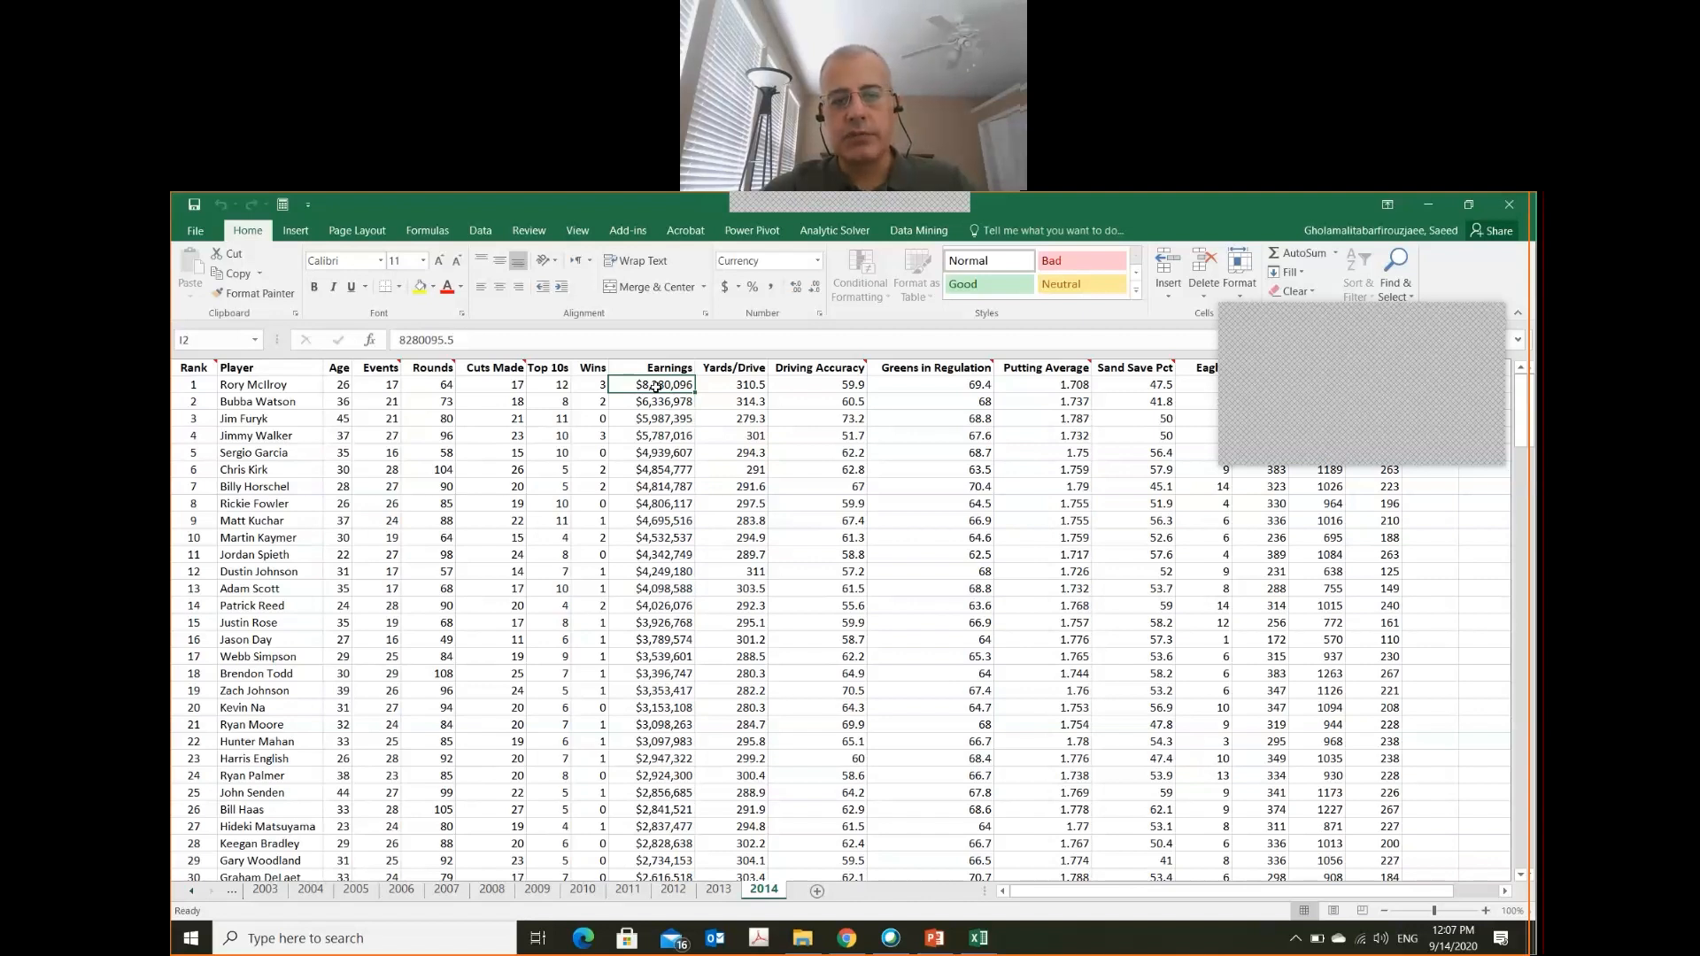
key(Up)
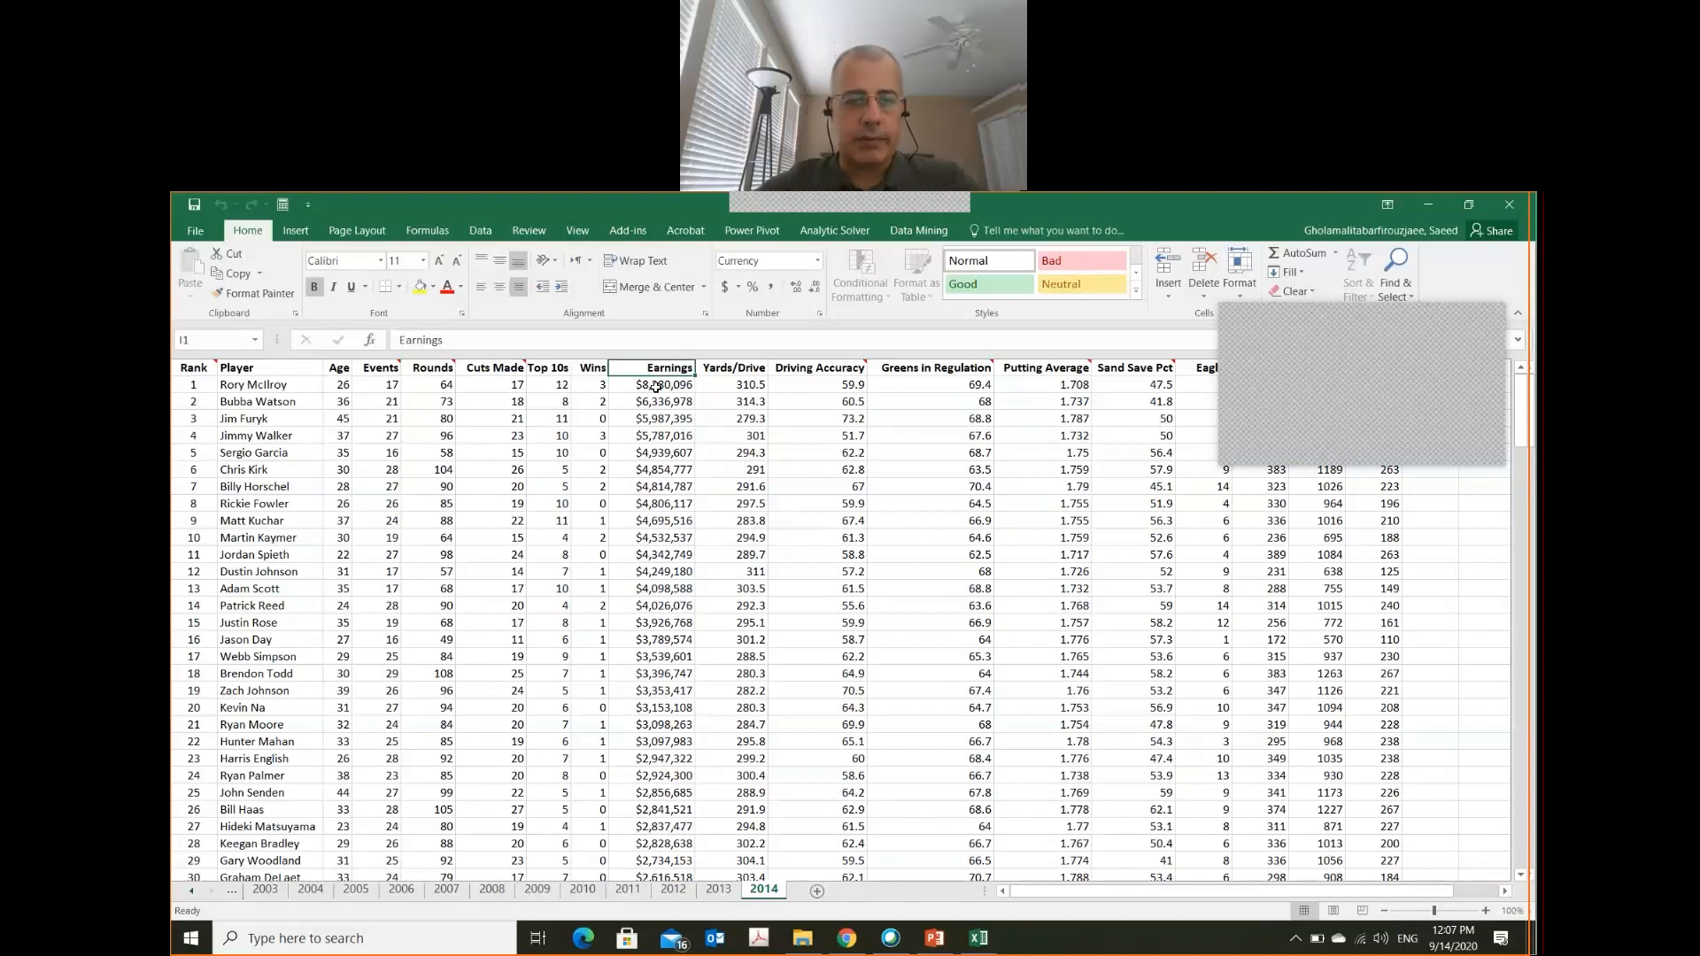
- Examine the first player's age, events, rounds, cuts made, top 10s, wins and earnings in row 2
key(Down)
key(Left)
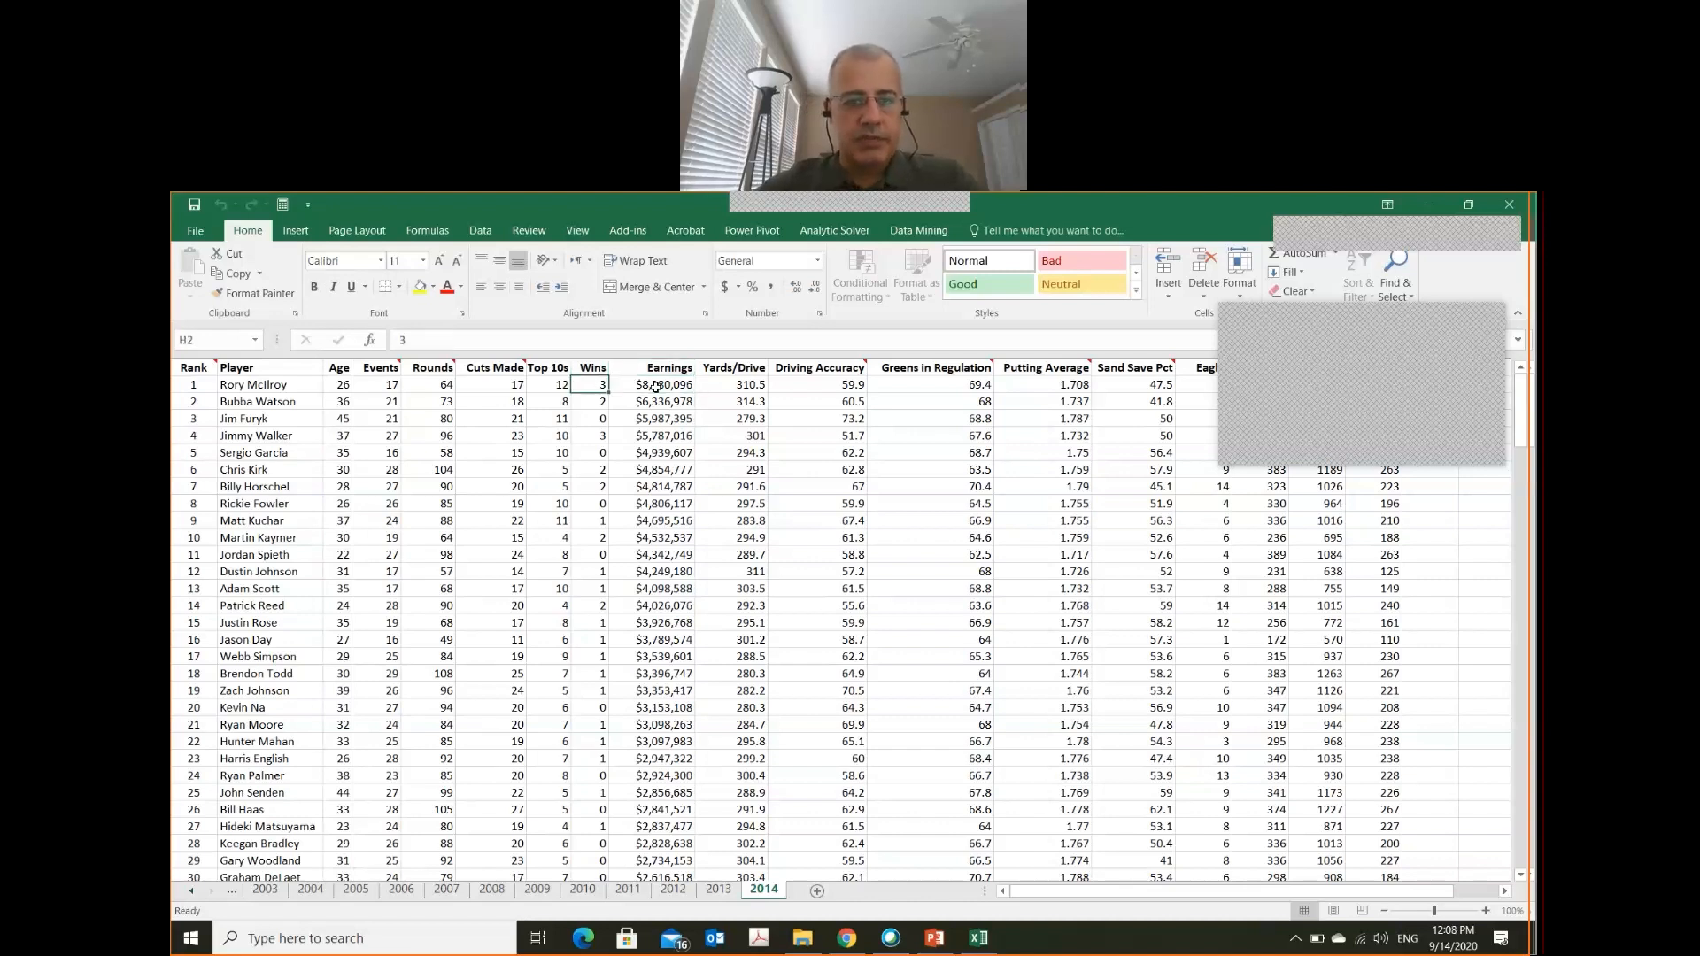
key(Left)
key(Left)
key(Left)
key(Left)
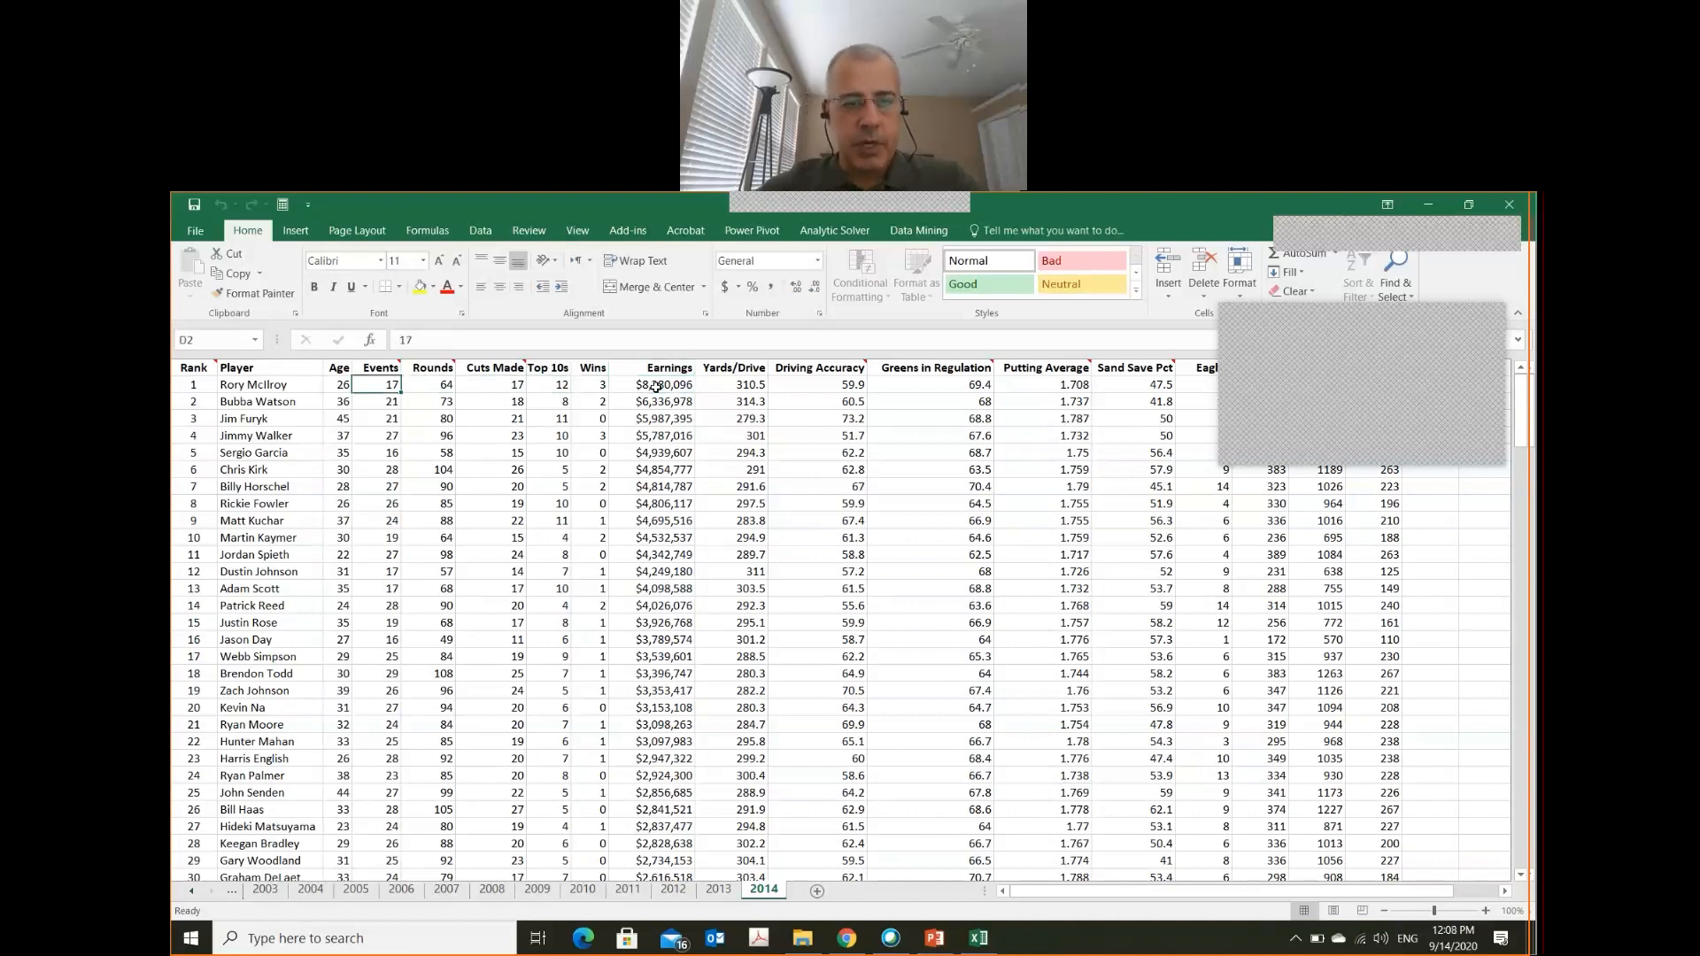
key(Left)
key(Right)
key(Right)
key(Right)
key(Right)
key(Right)
key(Right)
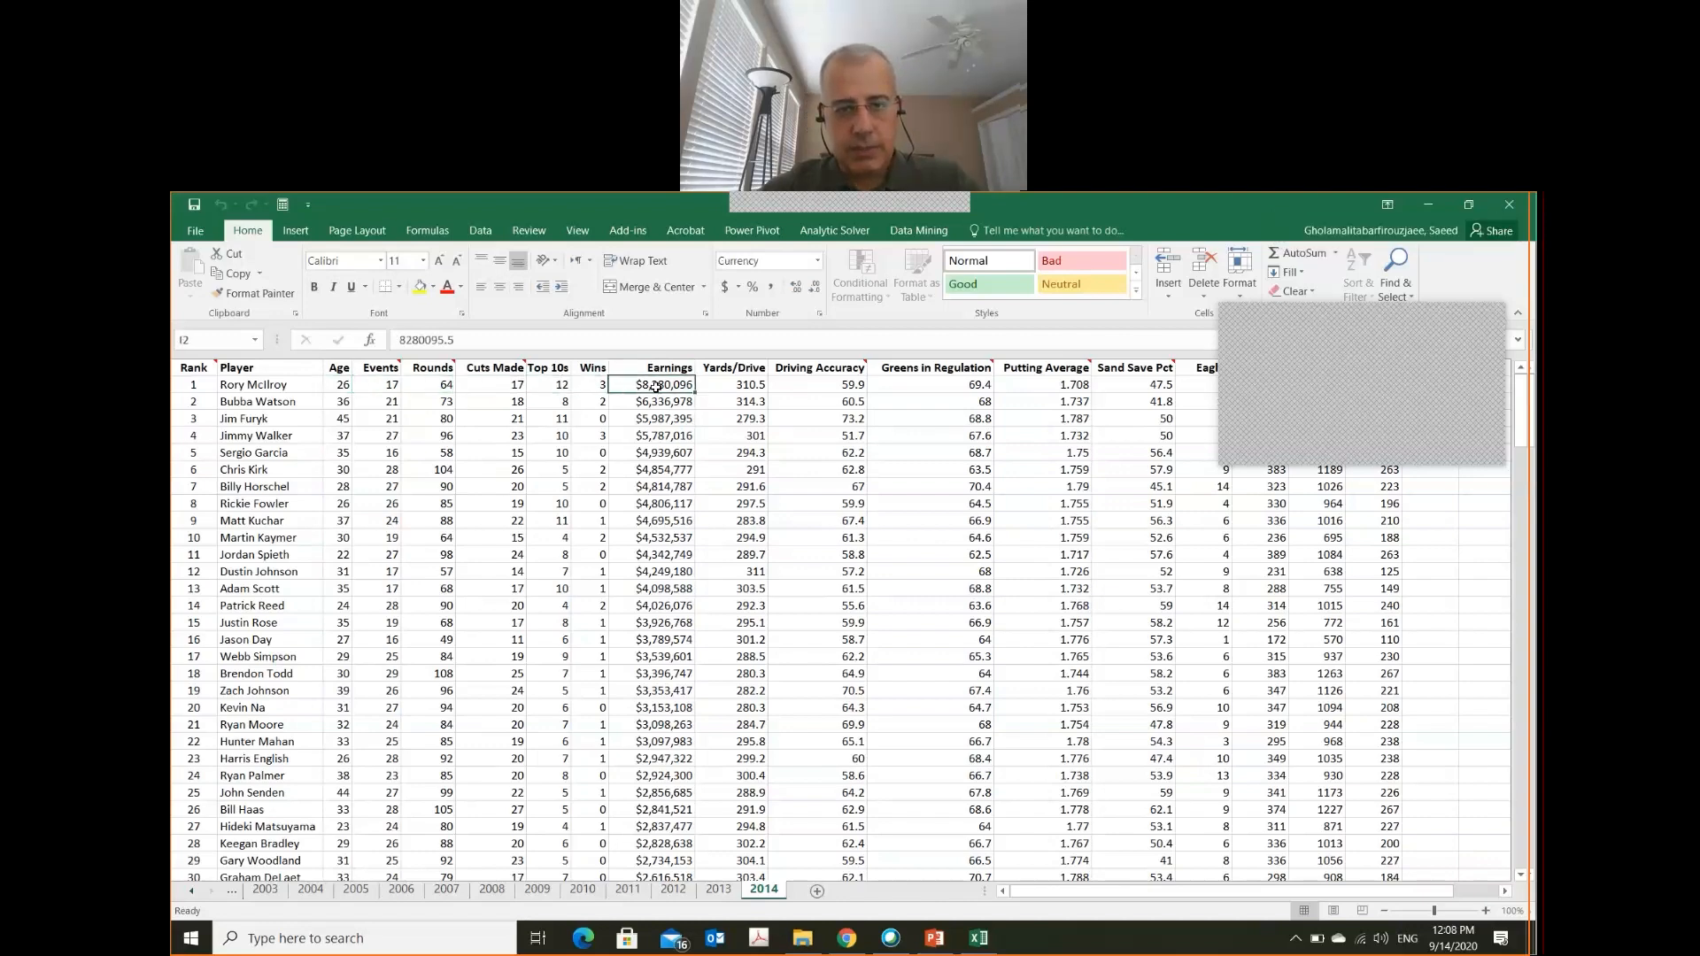
key(Left)
key(Left)
key(Right)
key(Right)
key(Left)
key(Left)
key(Left)
key(Left)
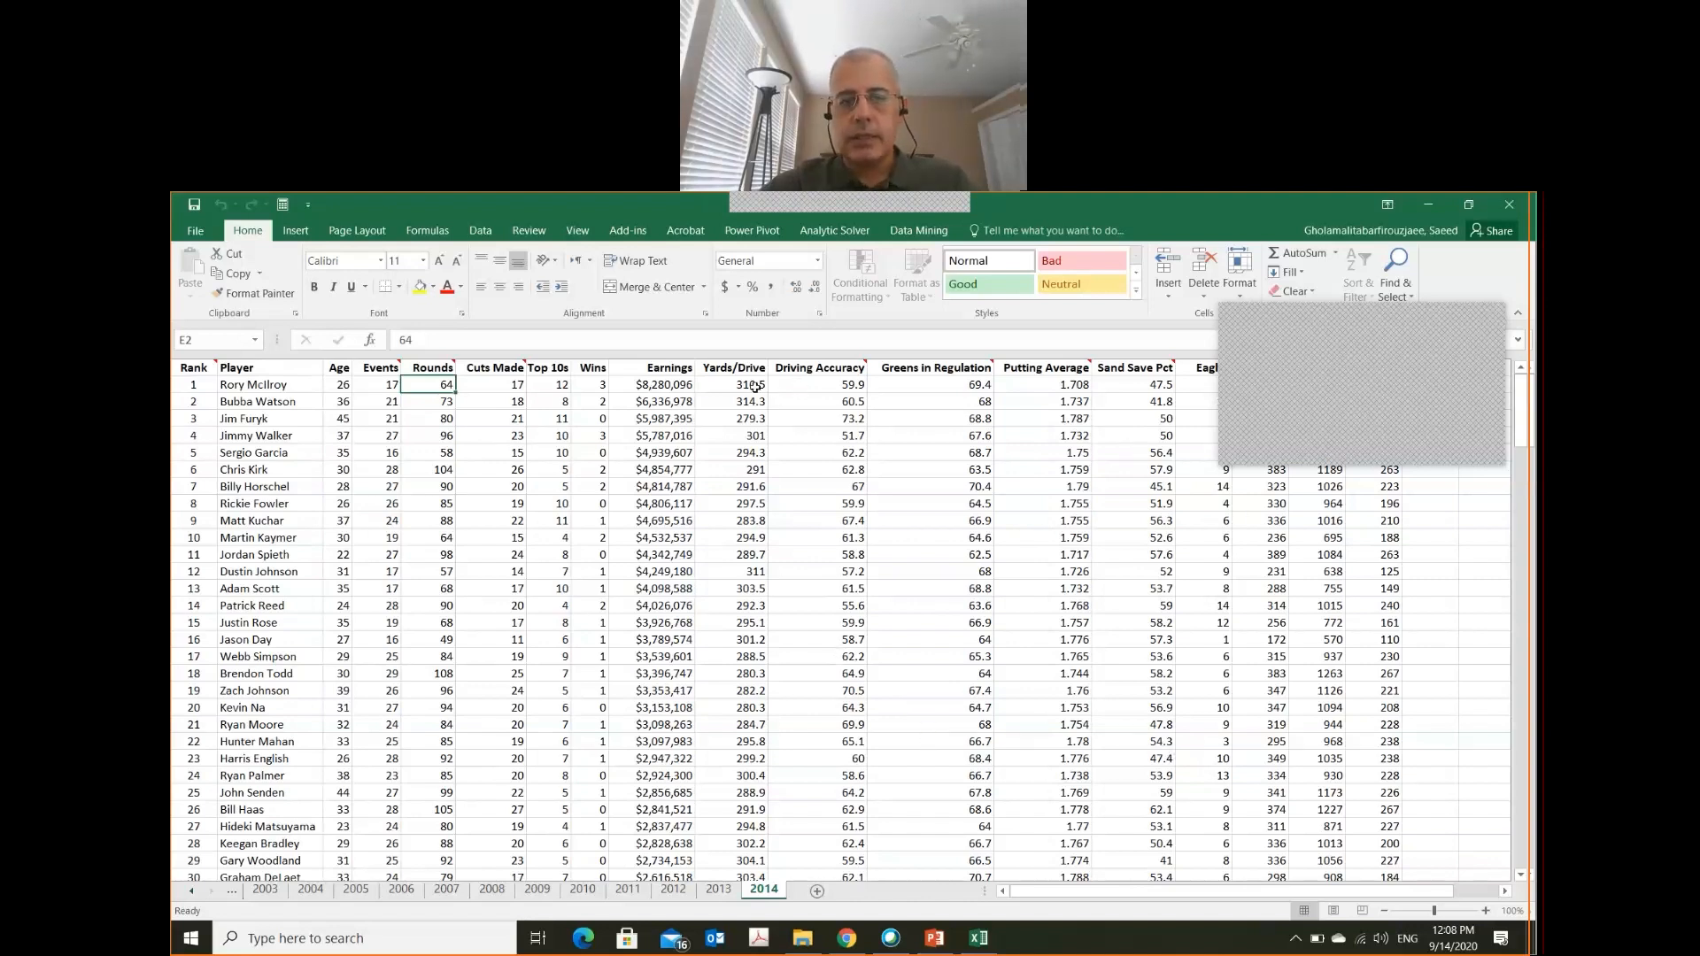
click(662, 369)
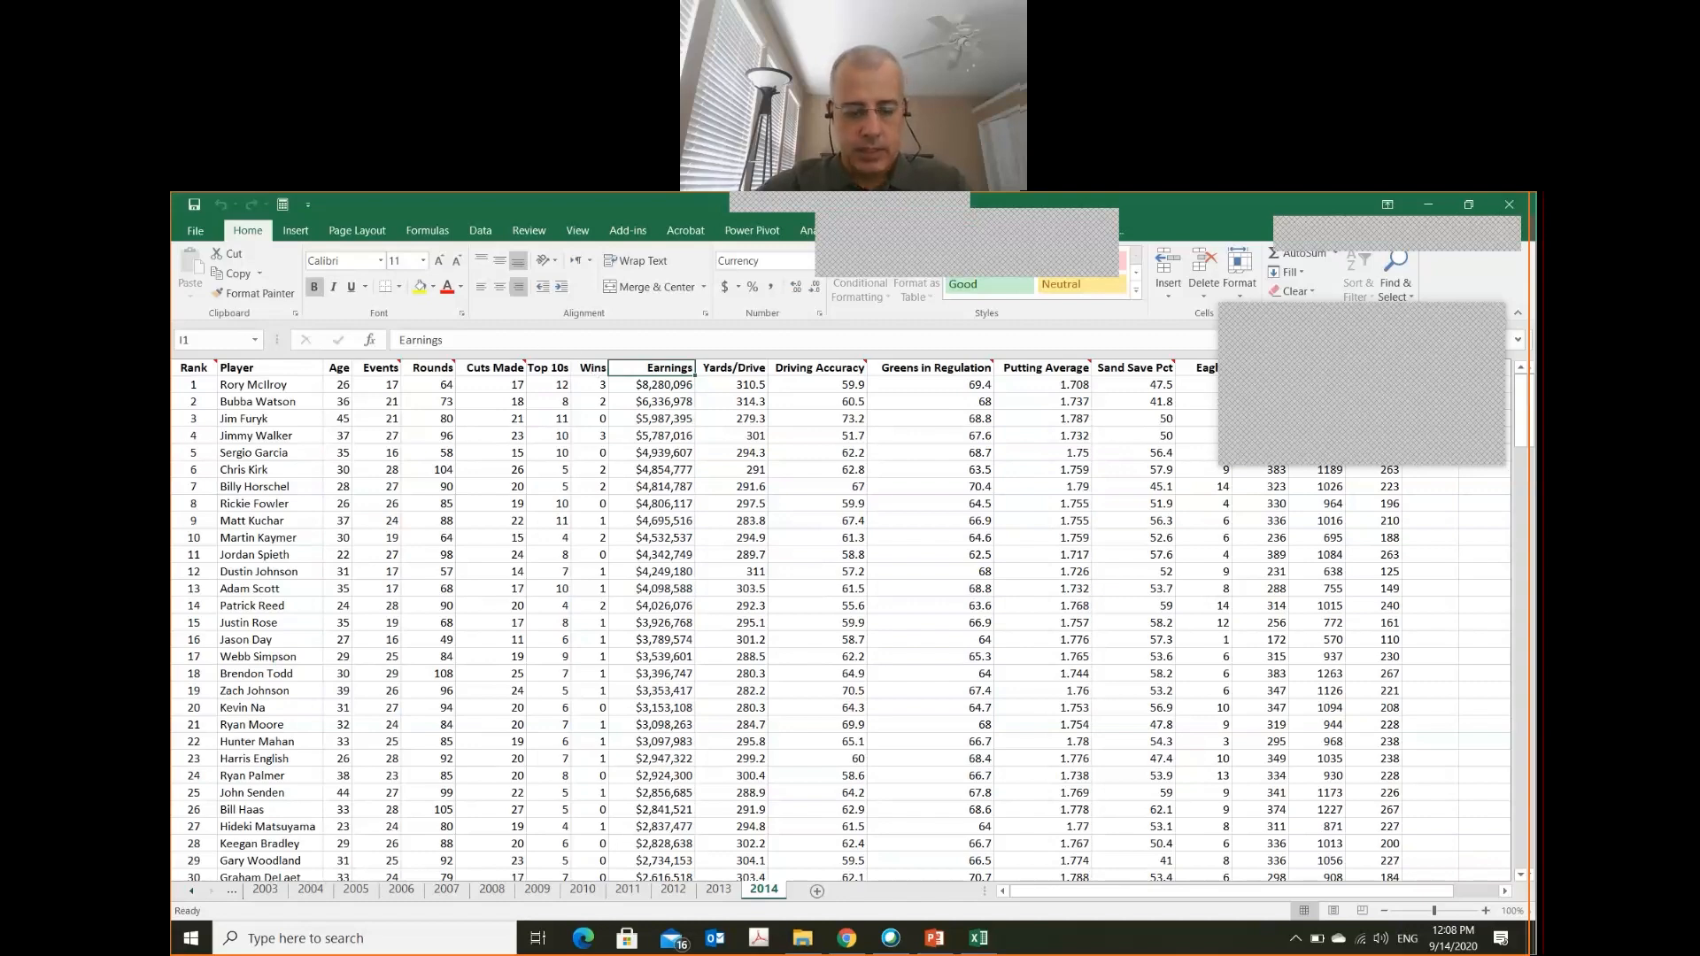
key(ctrl+shift+End)
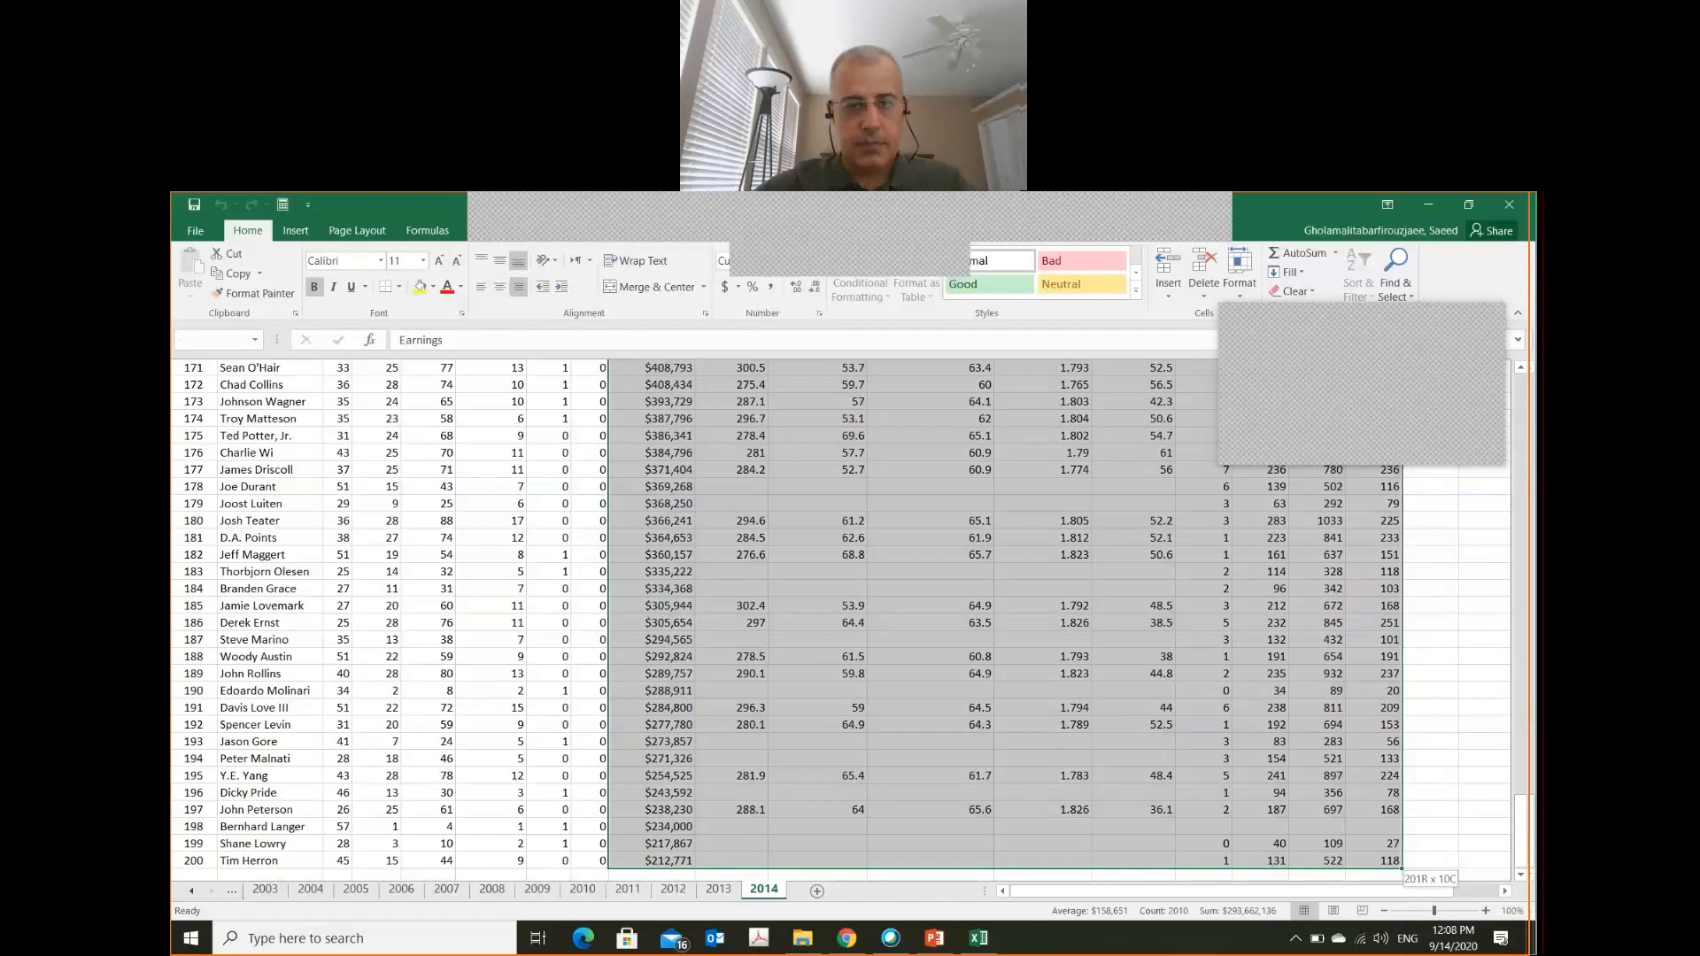
key(ctrl+shift+Left)
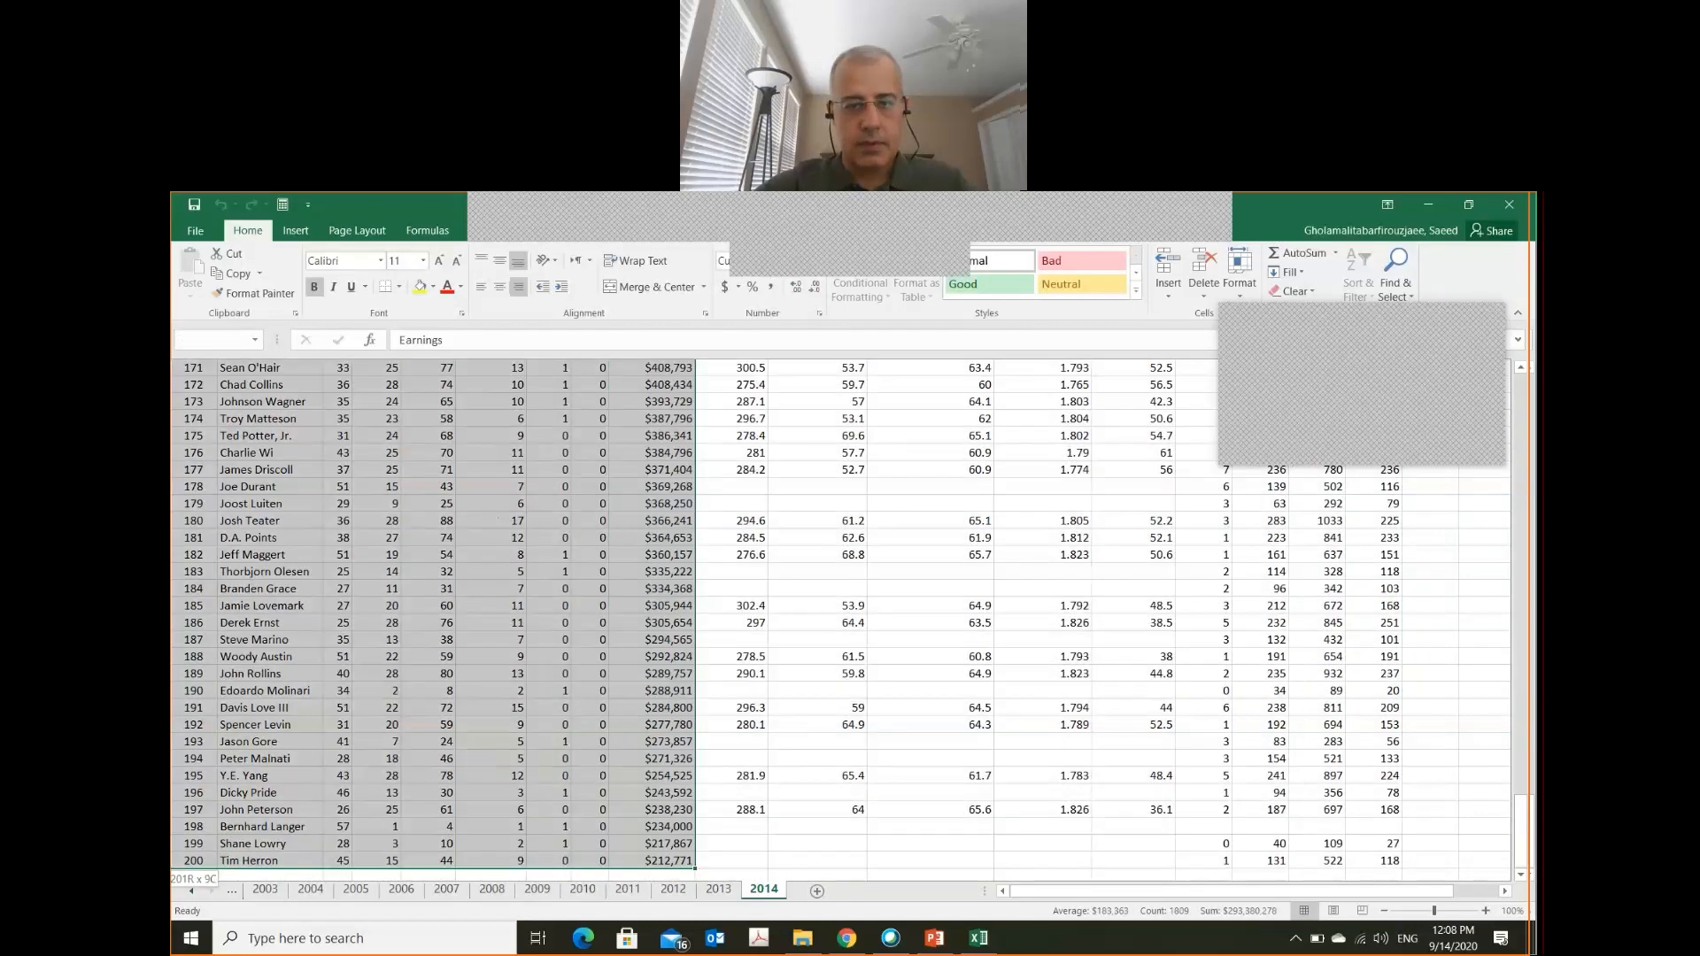
key(Right)
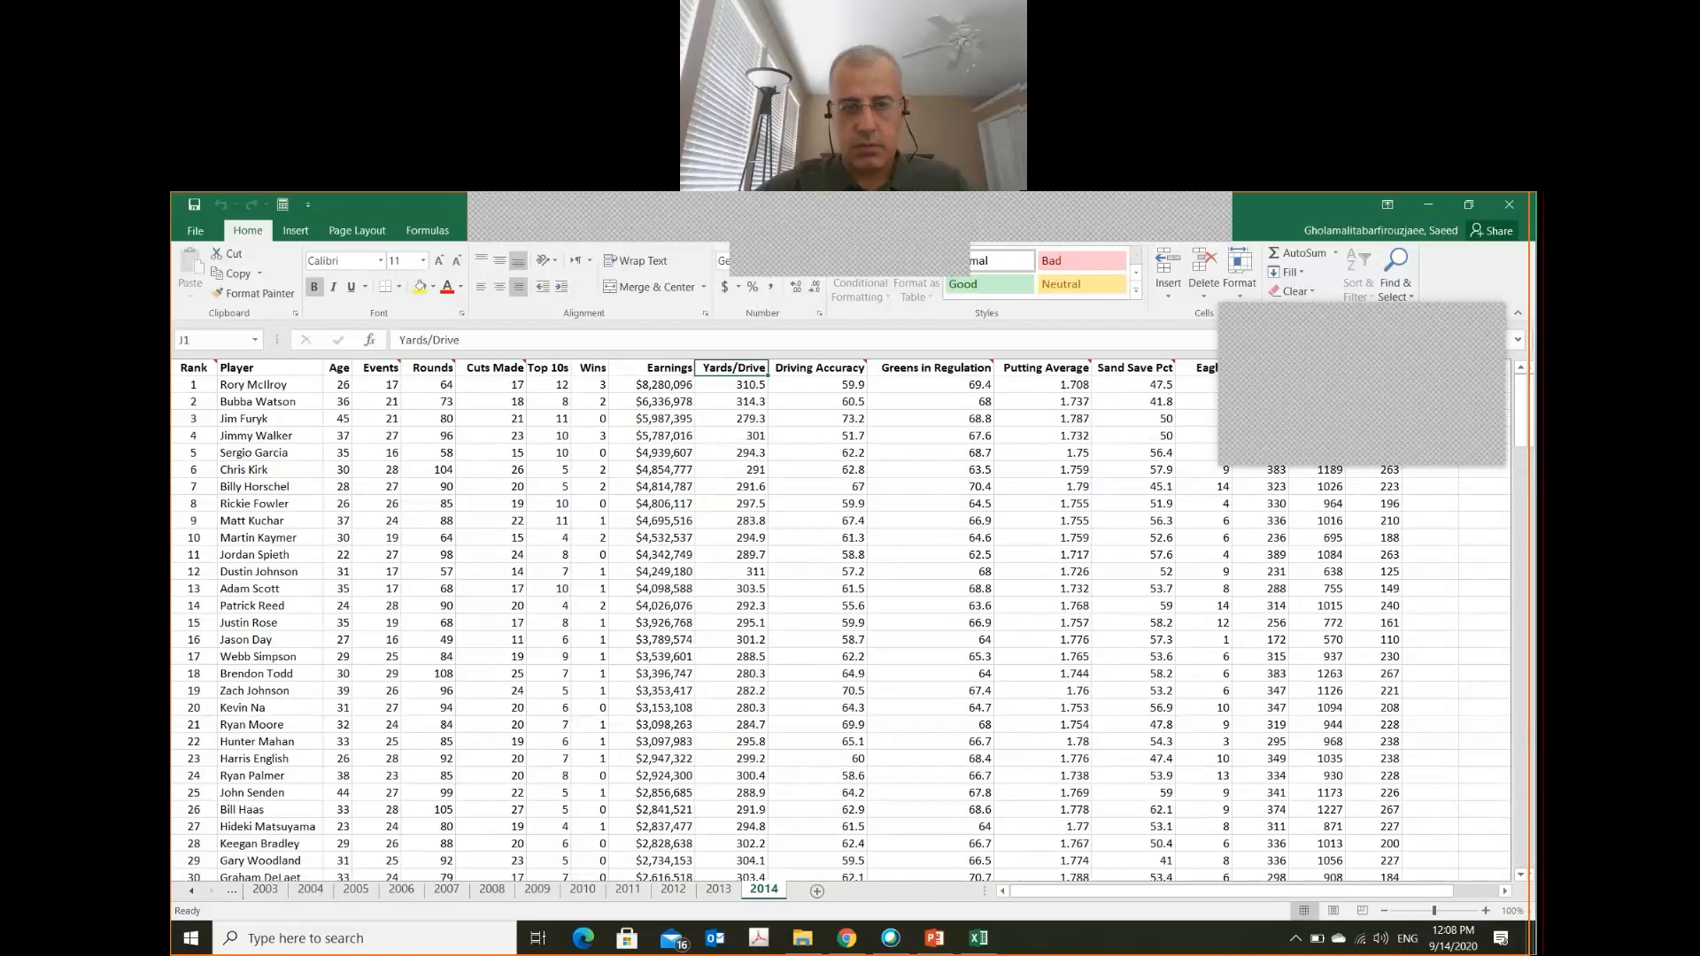
key(shift+Down)
key(shift+Down)
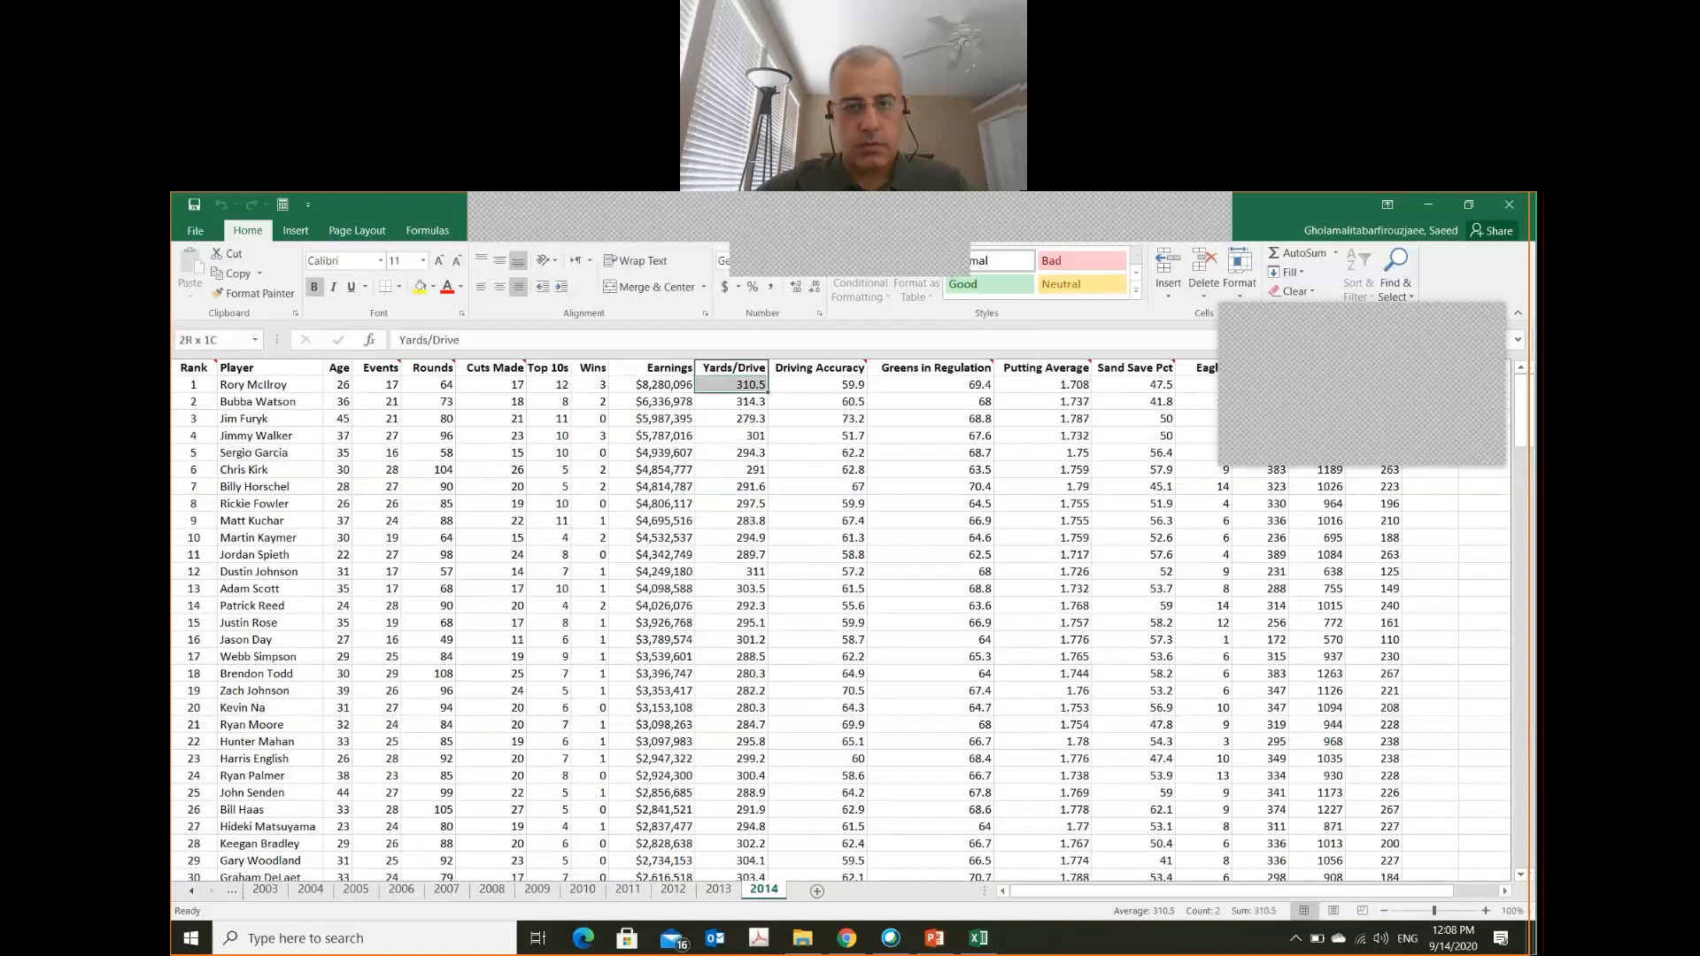
key(shift+Right)
key(shift+Left)
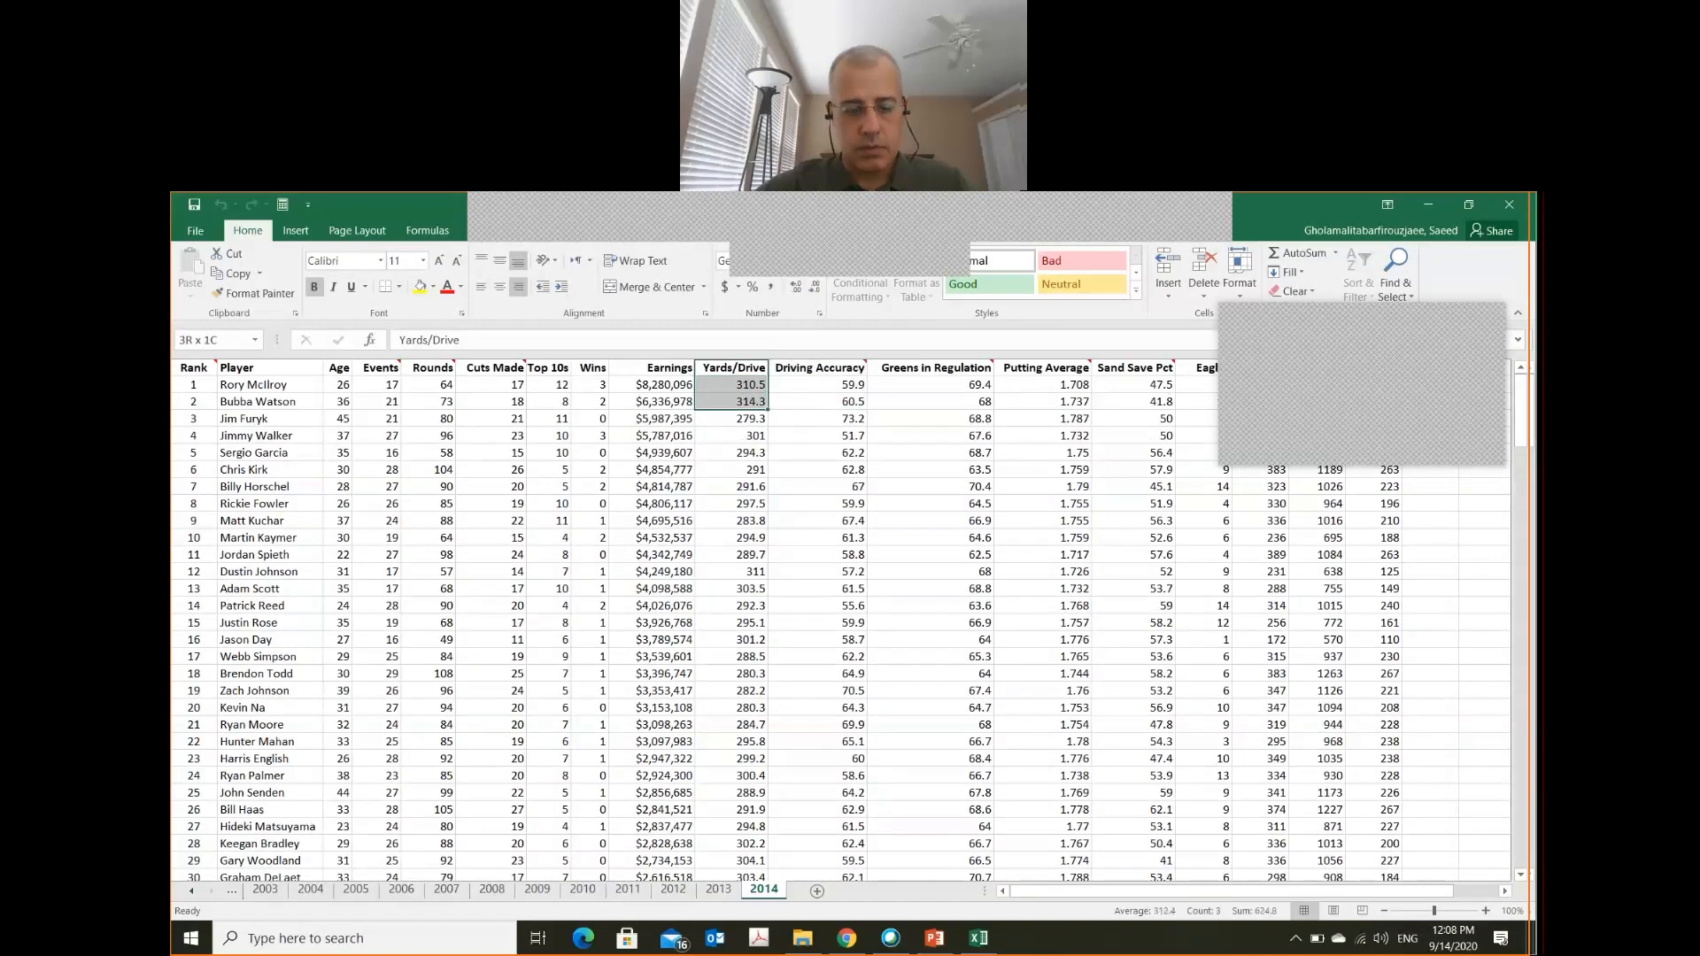
key(Left)
key(ctrl+Left)
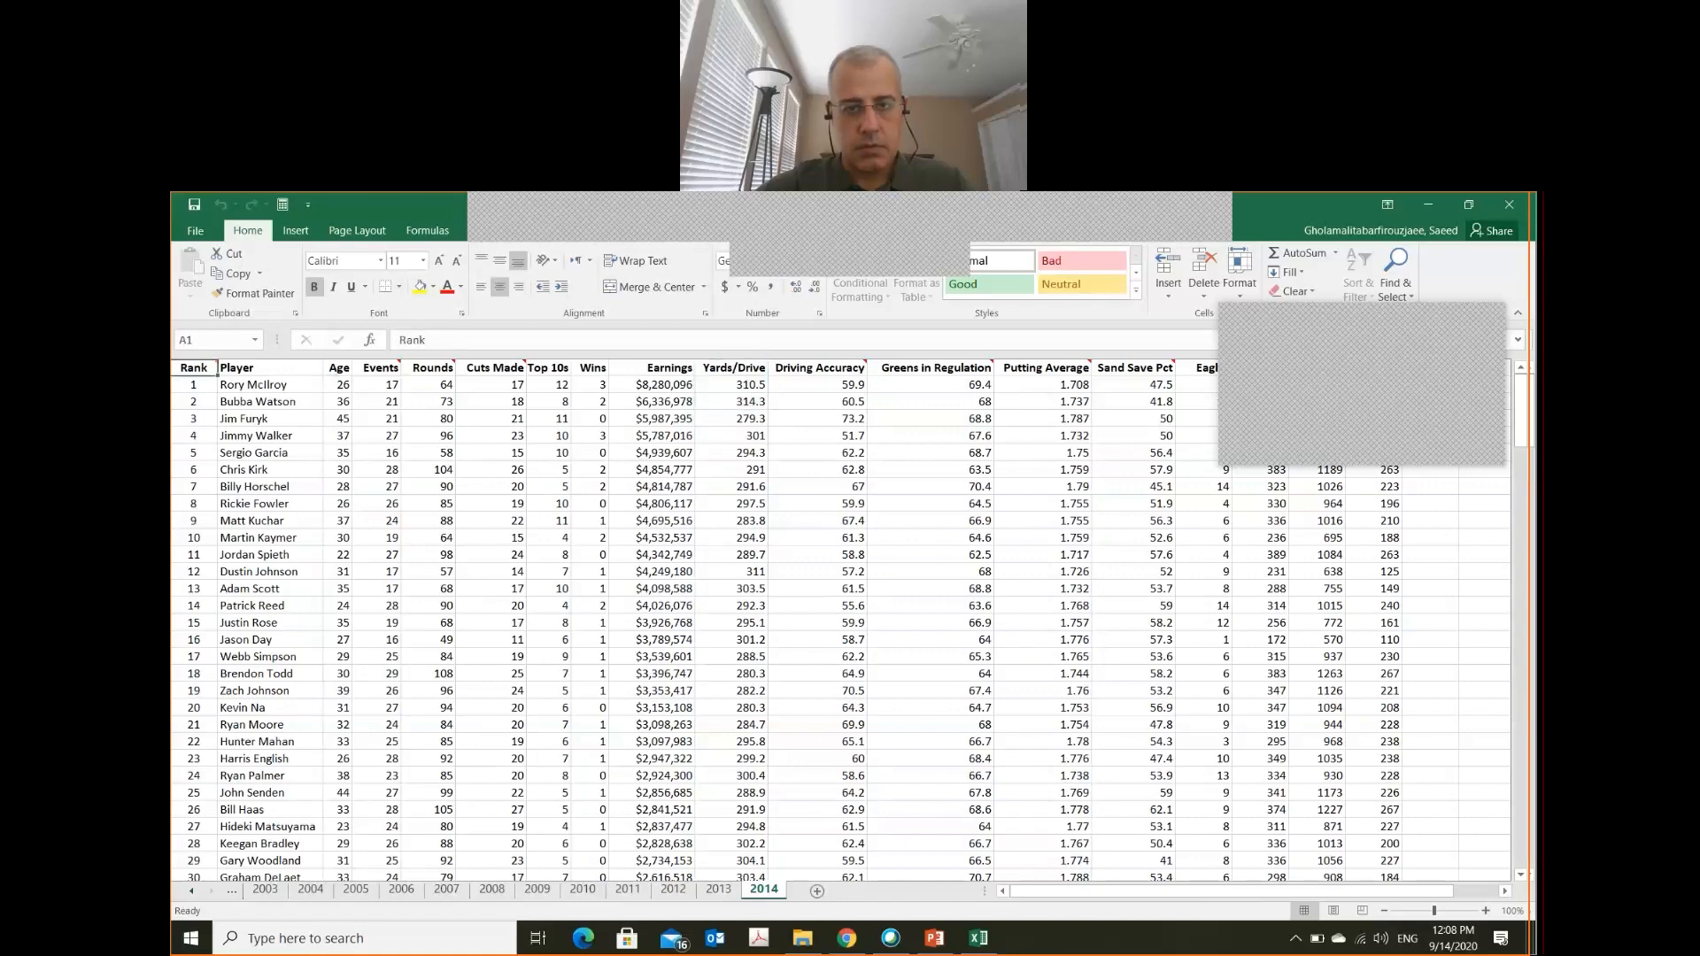
key(Right)
key(Right)
key(Right)
key(Right)
key(Right)
key(Right)
key(Right)
key(Right)
key(Right)
key(Right)
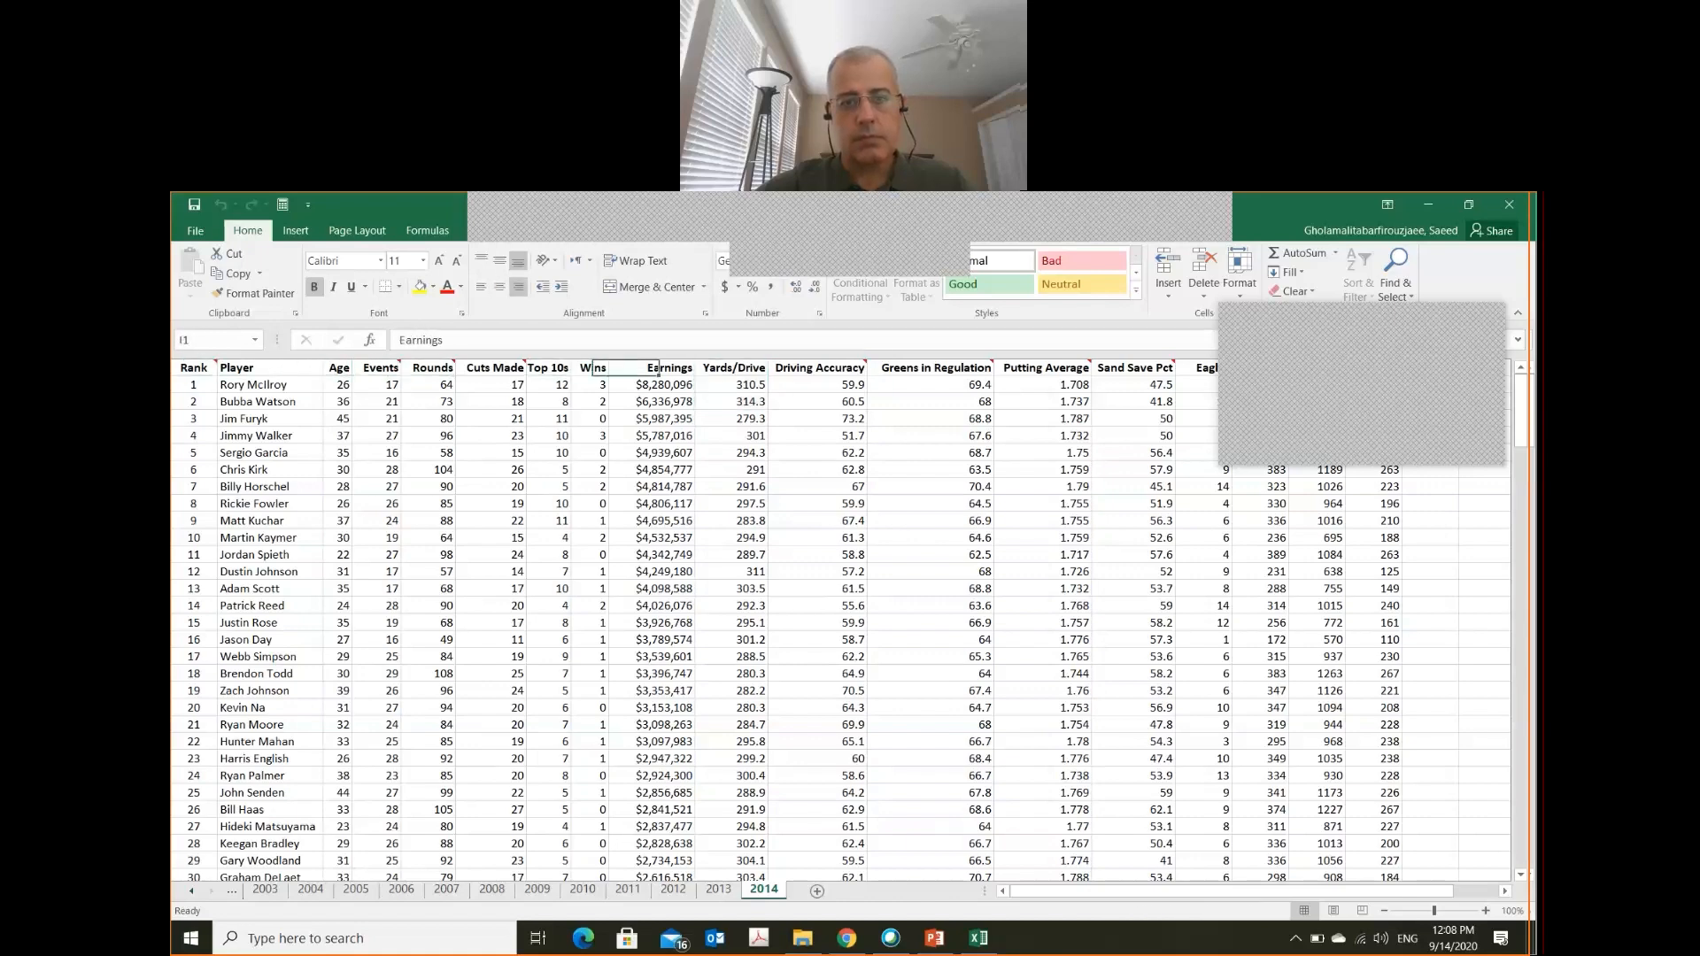
key(Left)
key(Left)
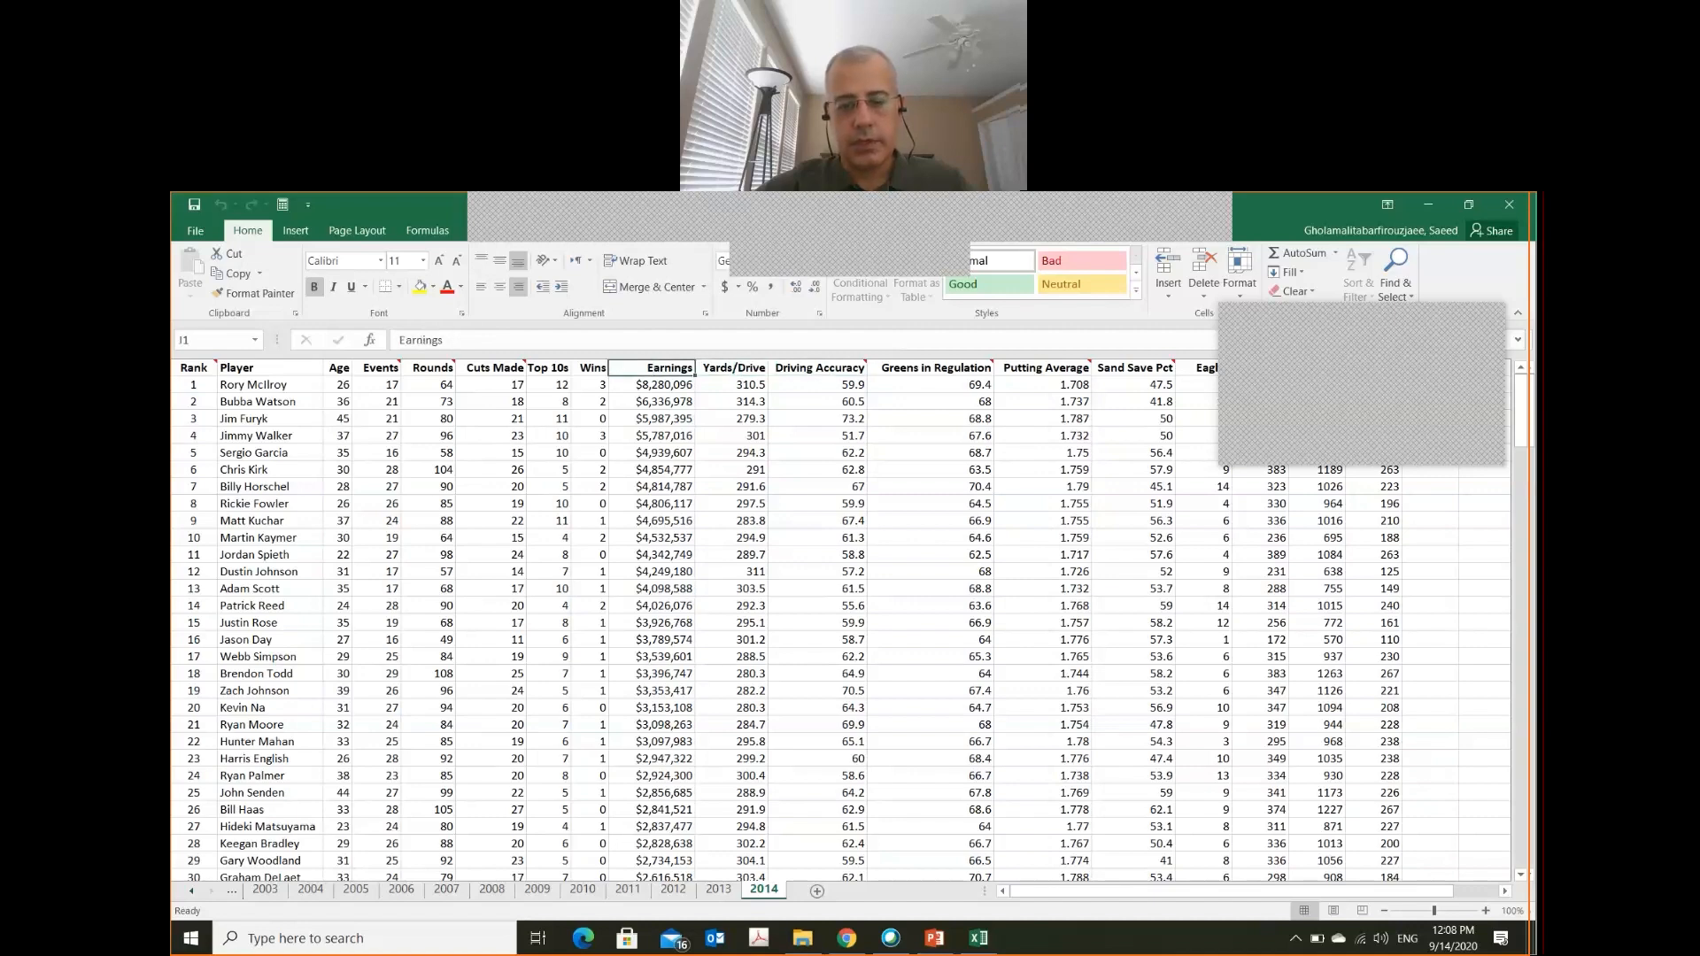
key(ctrl+shift+Right)
key(ctrl+shift+Down)
key(ctrl+shift+Left)
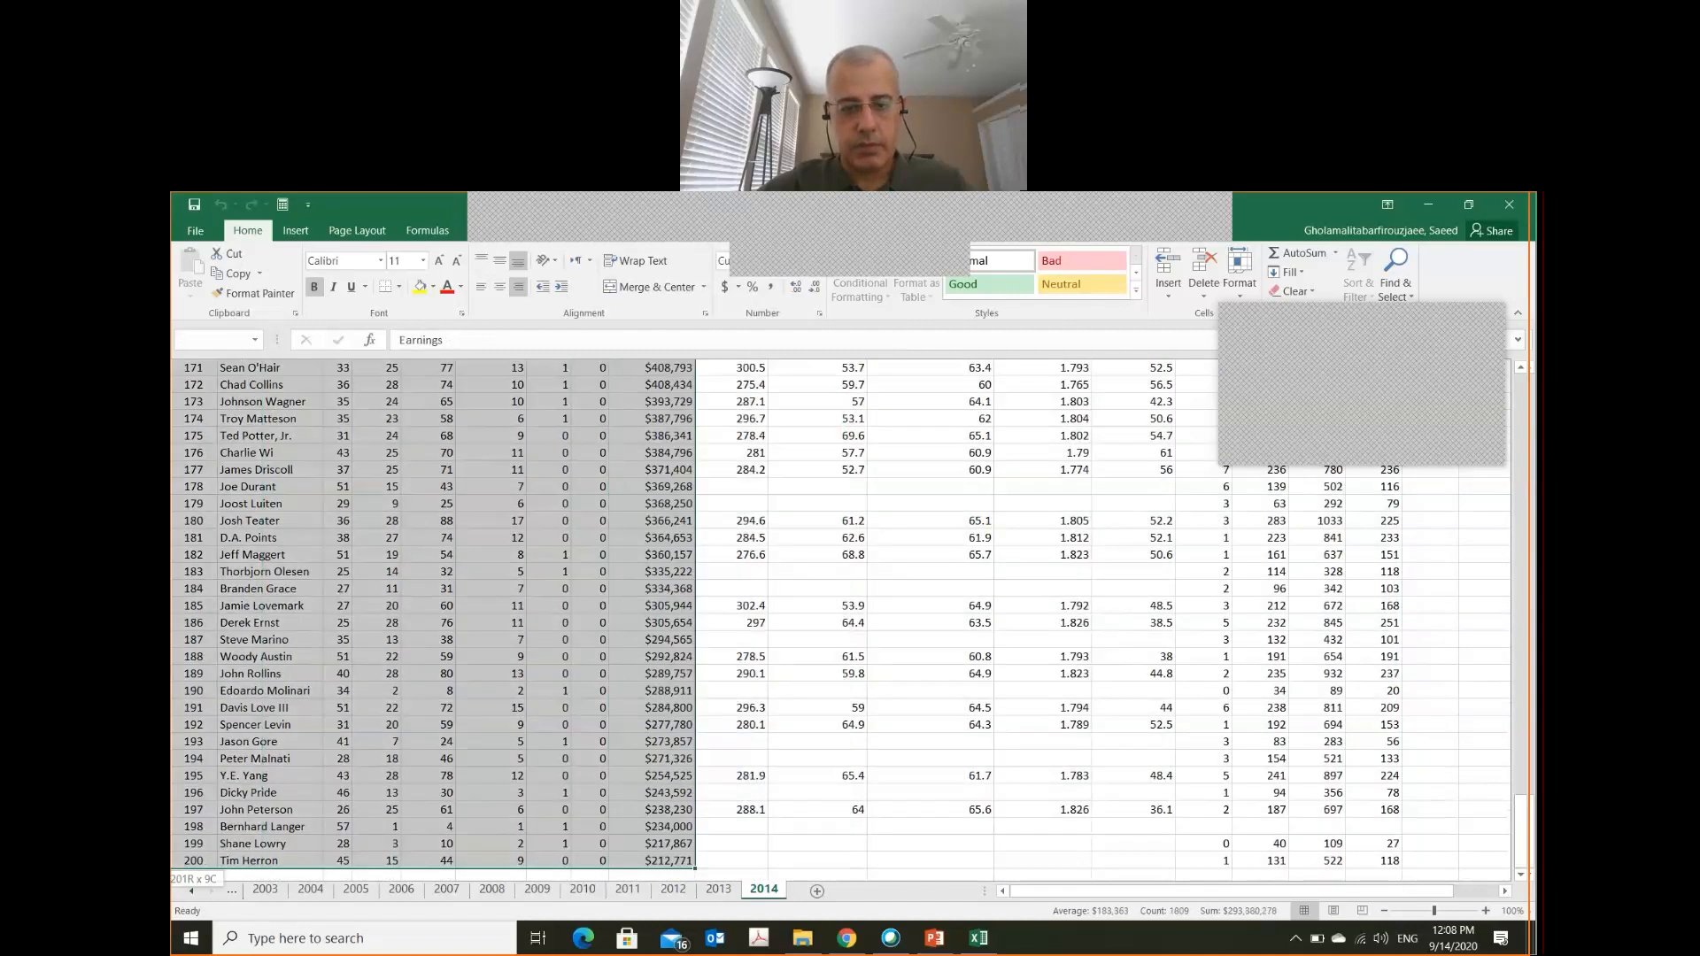
key(ctrl+Home)
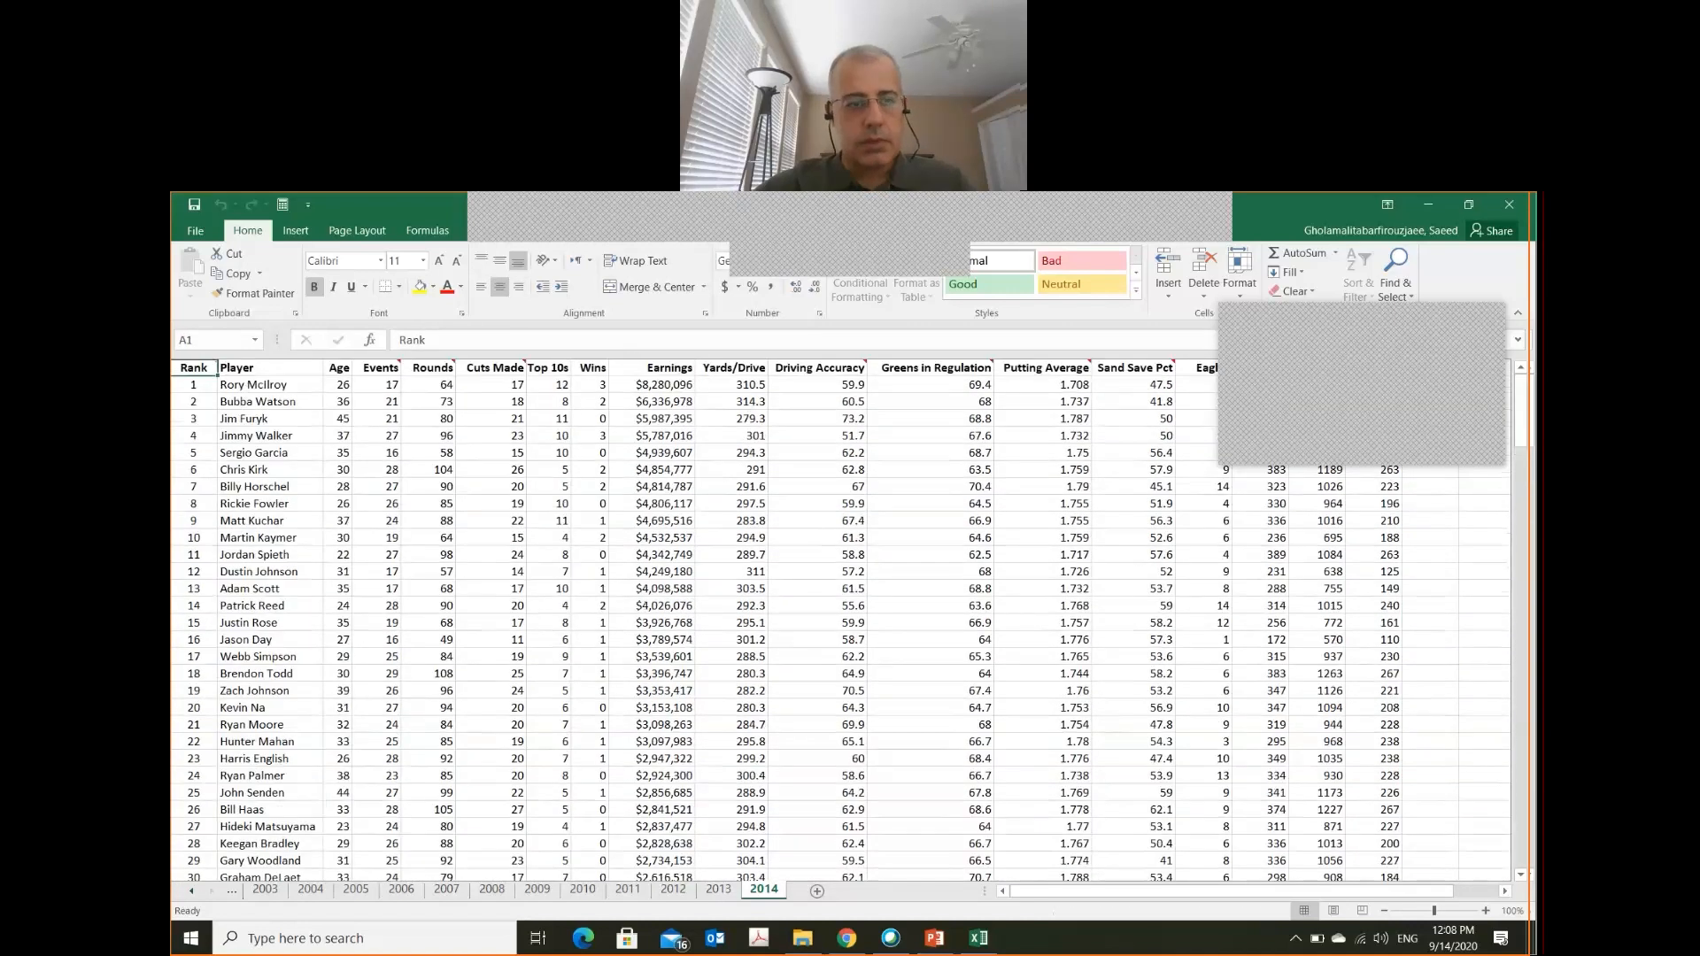
- Select the Earnings column from its header to the last row, and try extending the selection sideways before clearing it
key(Right)
key(Right)
key(Right)
key(Right)
key(Right)
key(Right)
key(Right)
key(Right)
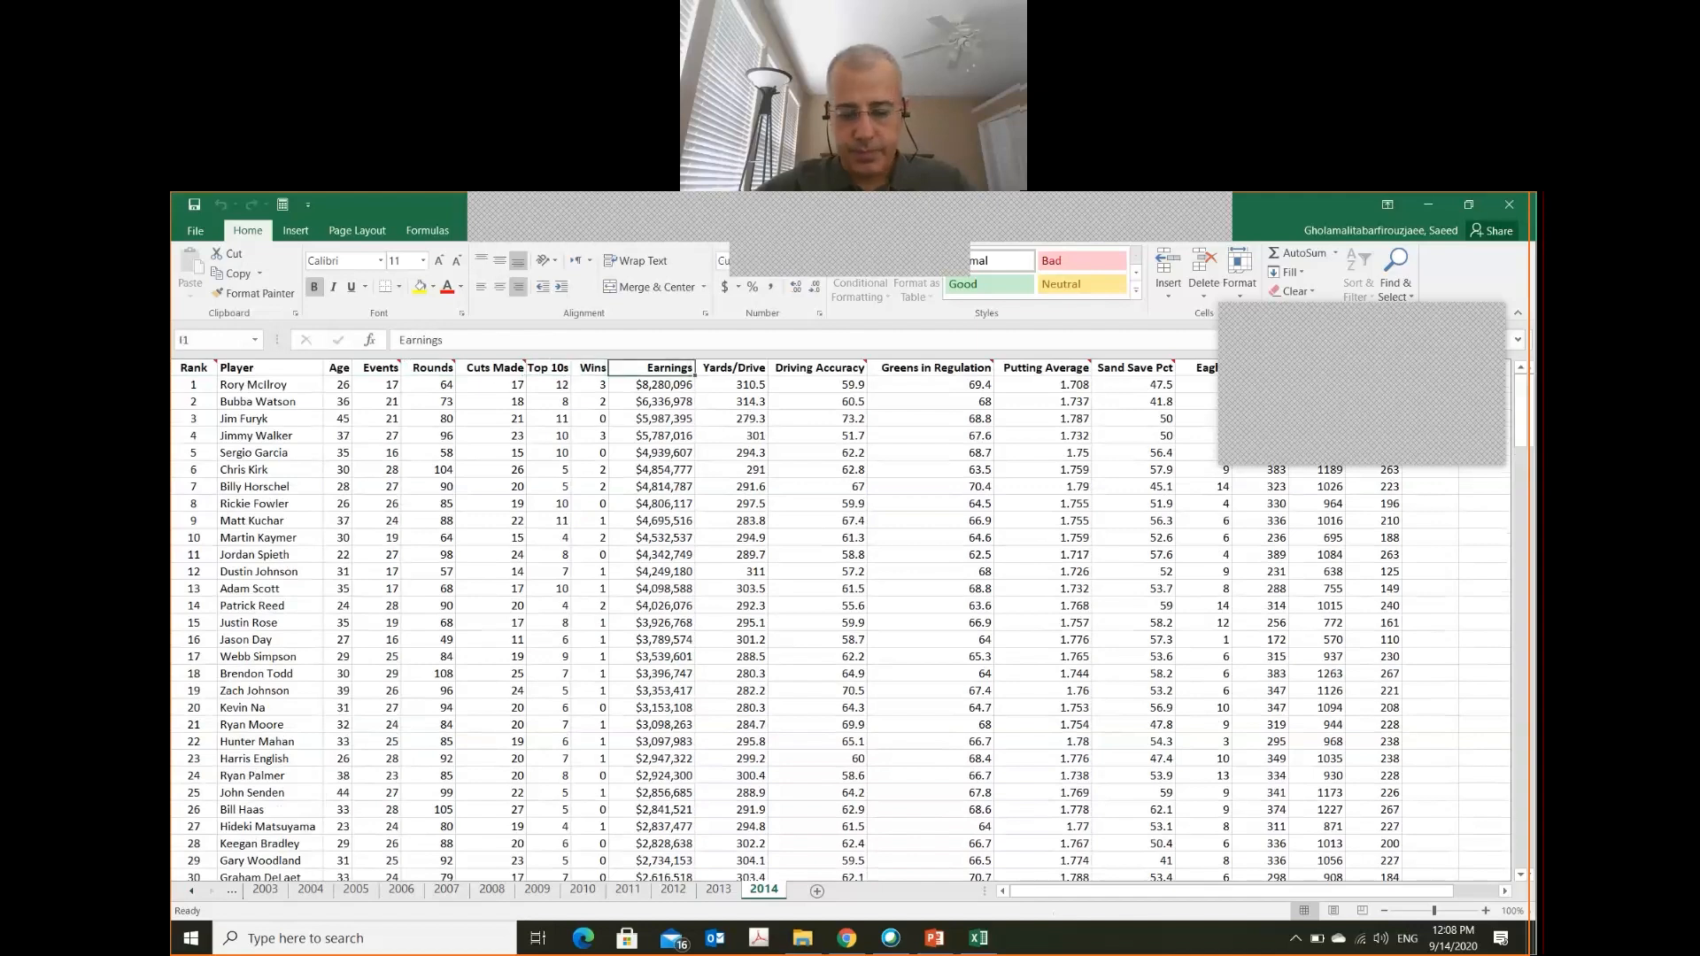
key(ctrl+shift+Down)
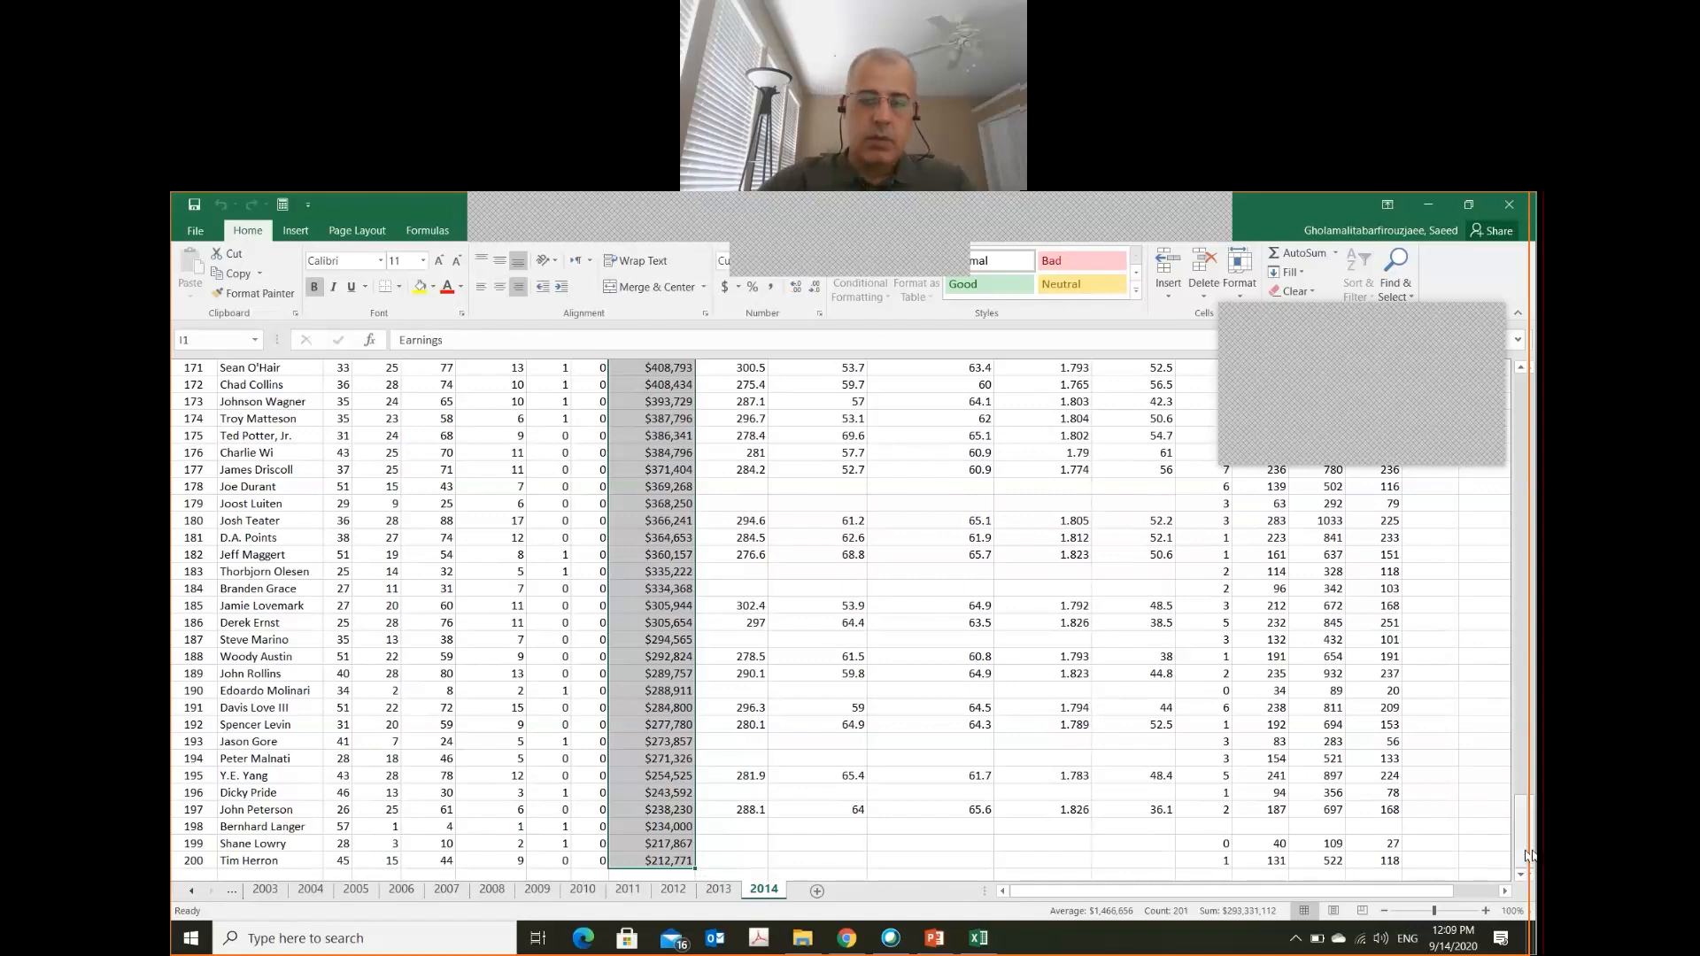
drag(1521, 841, 1529, 310)
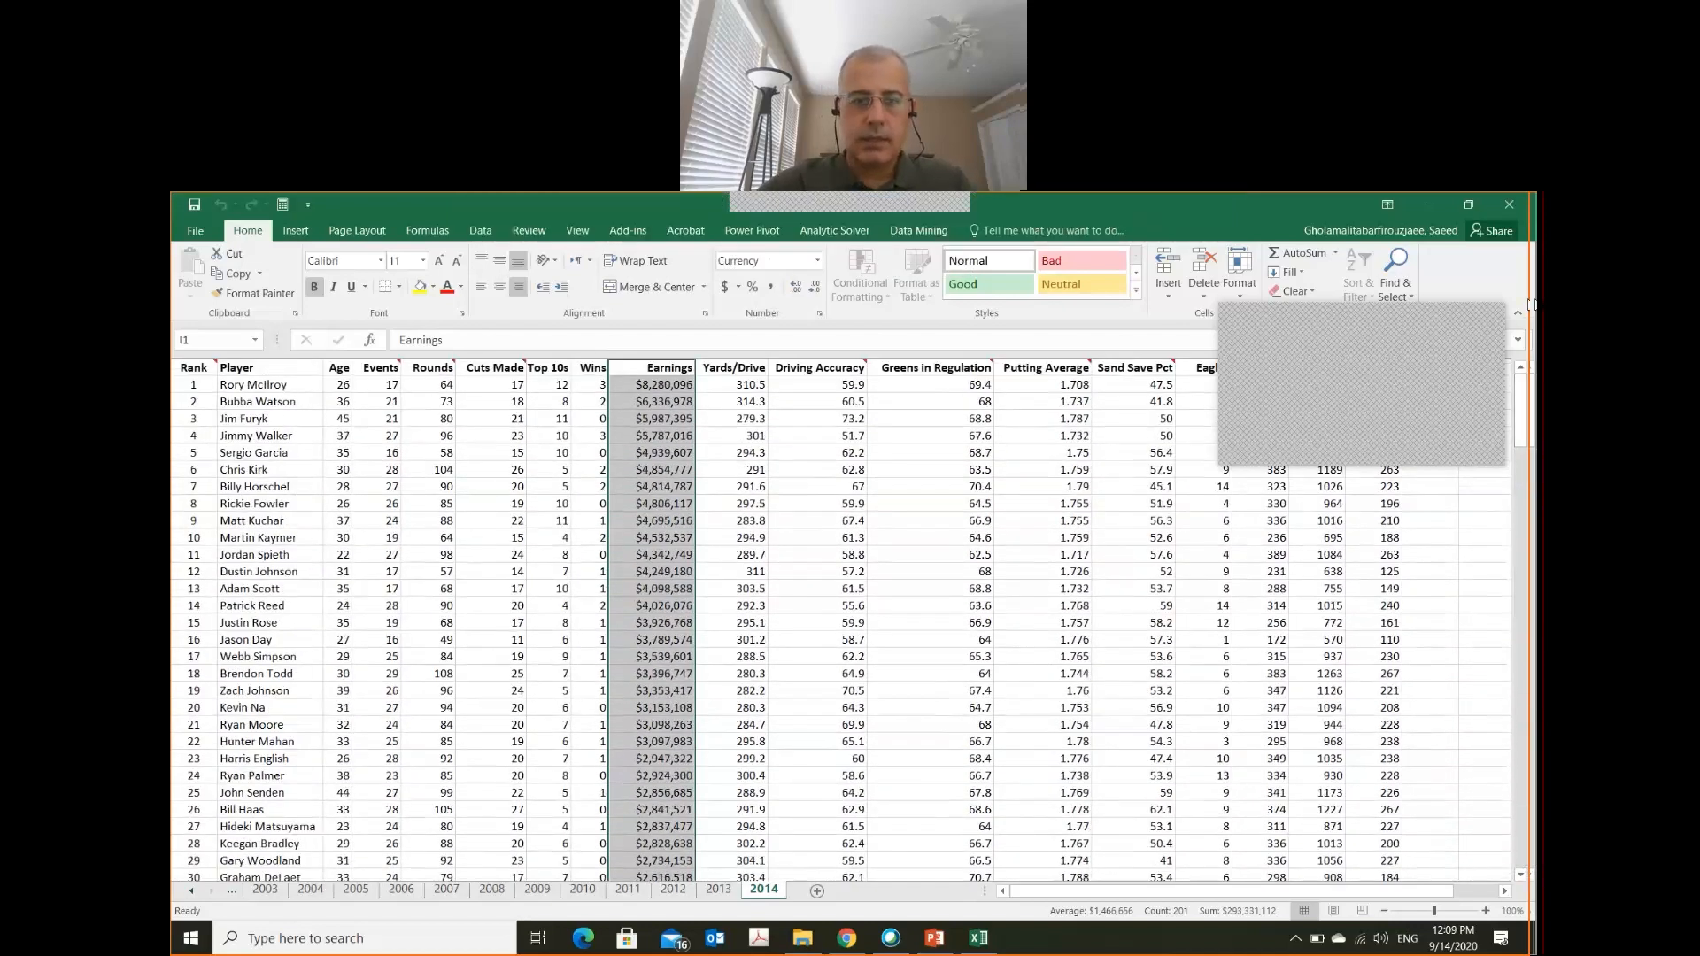
key(ctrl+shift+Left)
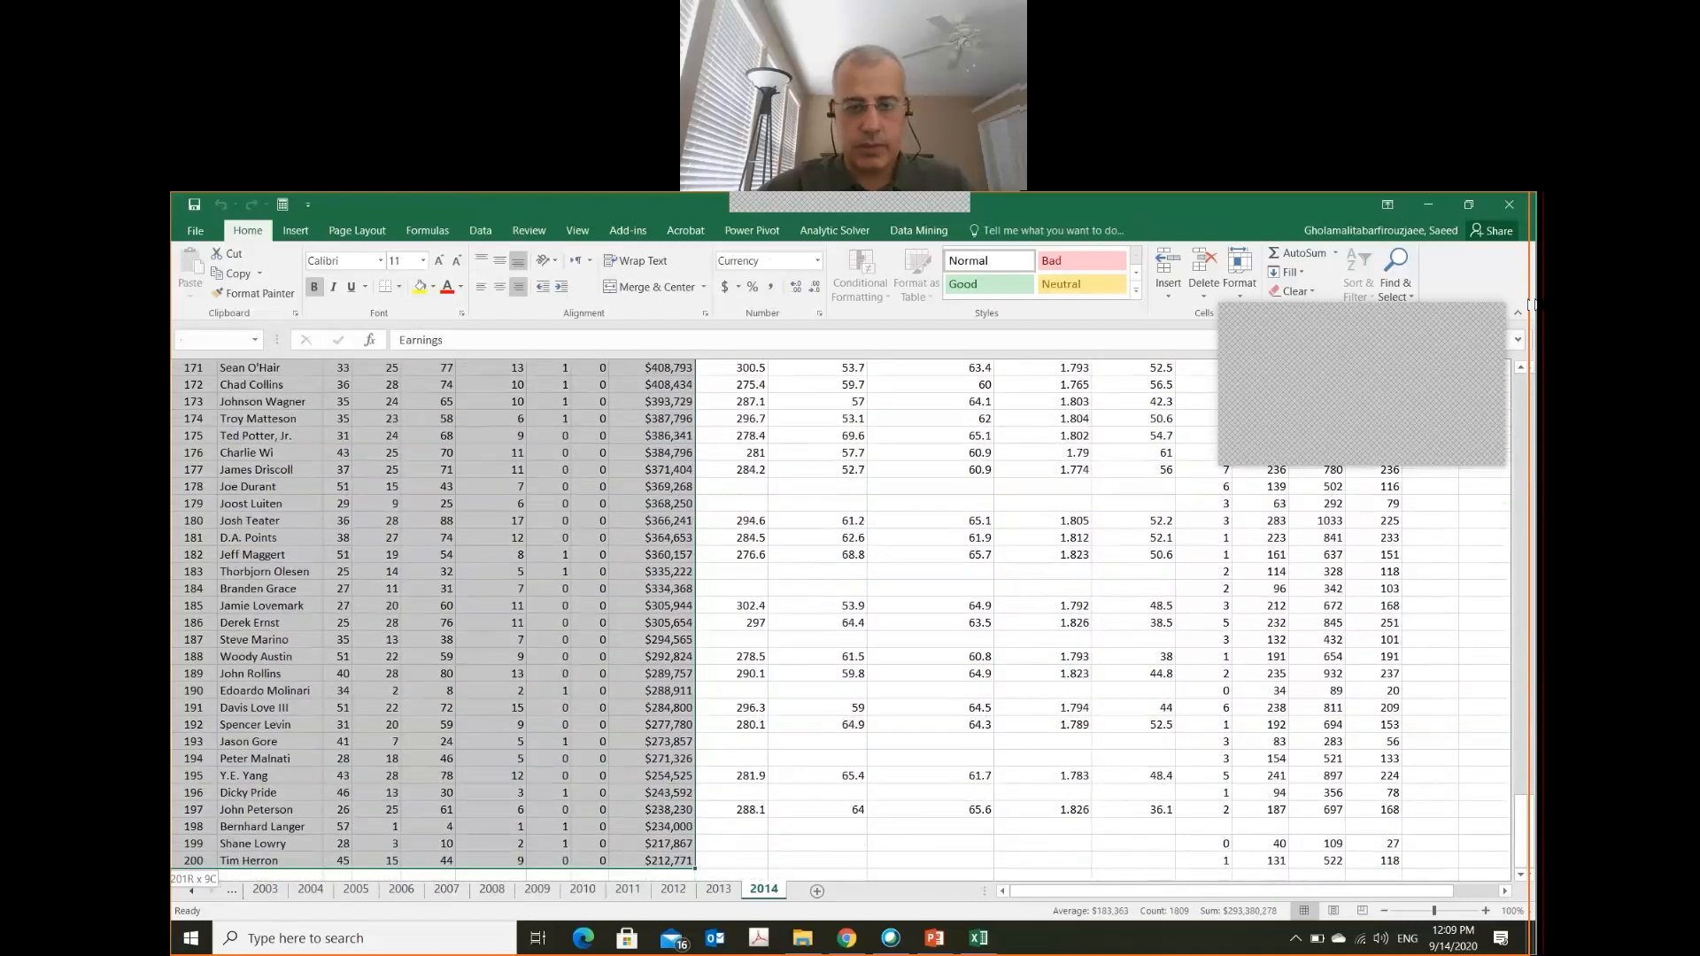
key(ctrl+shift+Right)
key(Left)
key(ctrl+Left)
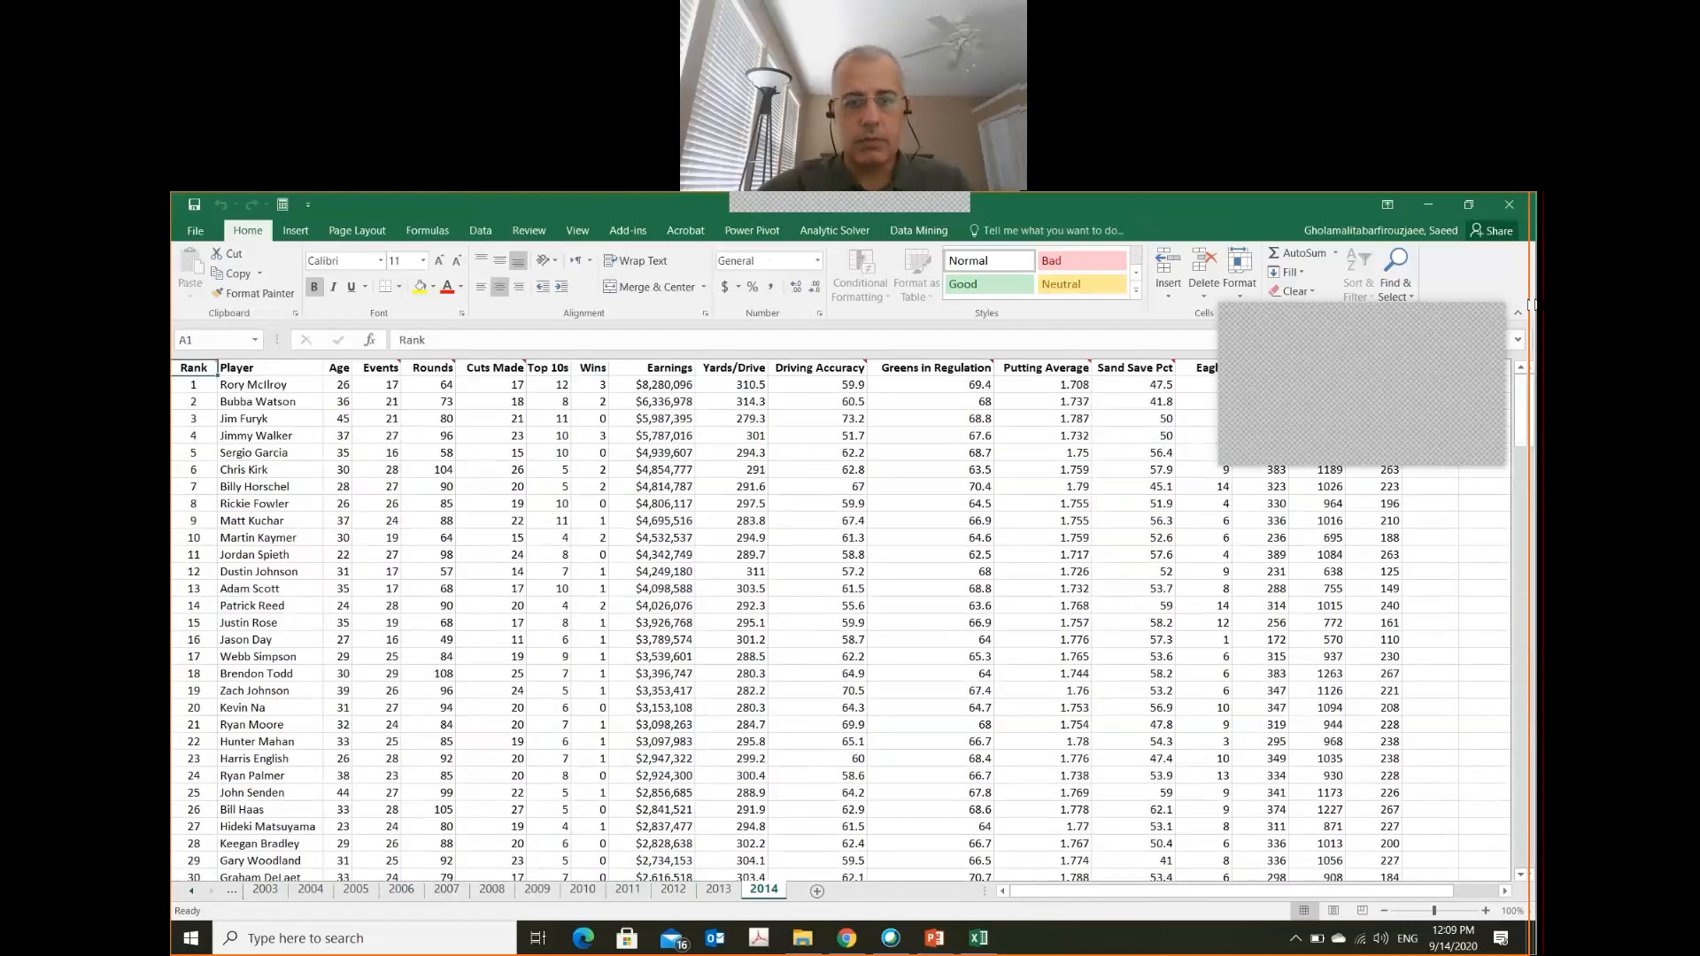
- Select the Wins and Earnings columns together, from their headers in row 1 down to the last player
key(Right)
key(Right)
key(Right)
key(Right)
key(Right)
key(Right)
key(Right)
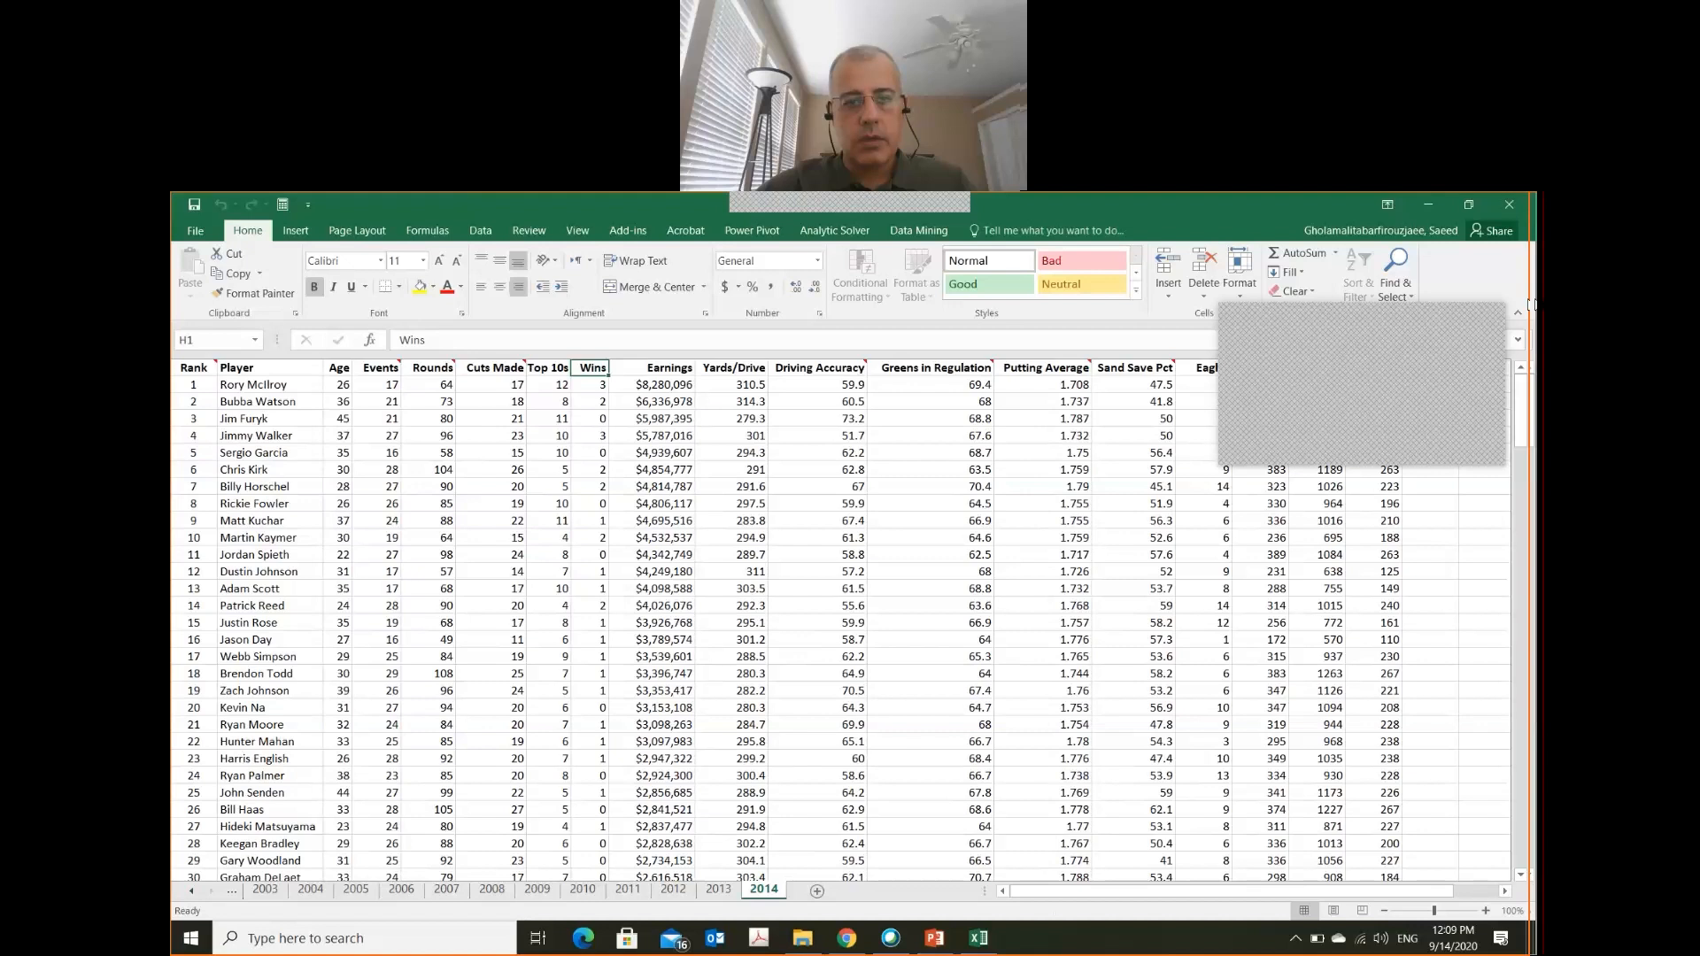
key(ctrl+shift+Right)
key(ctrl+shift+Left)
key(Right)
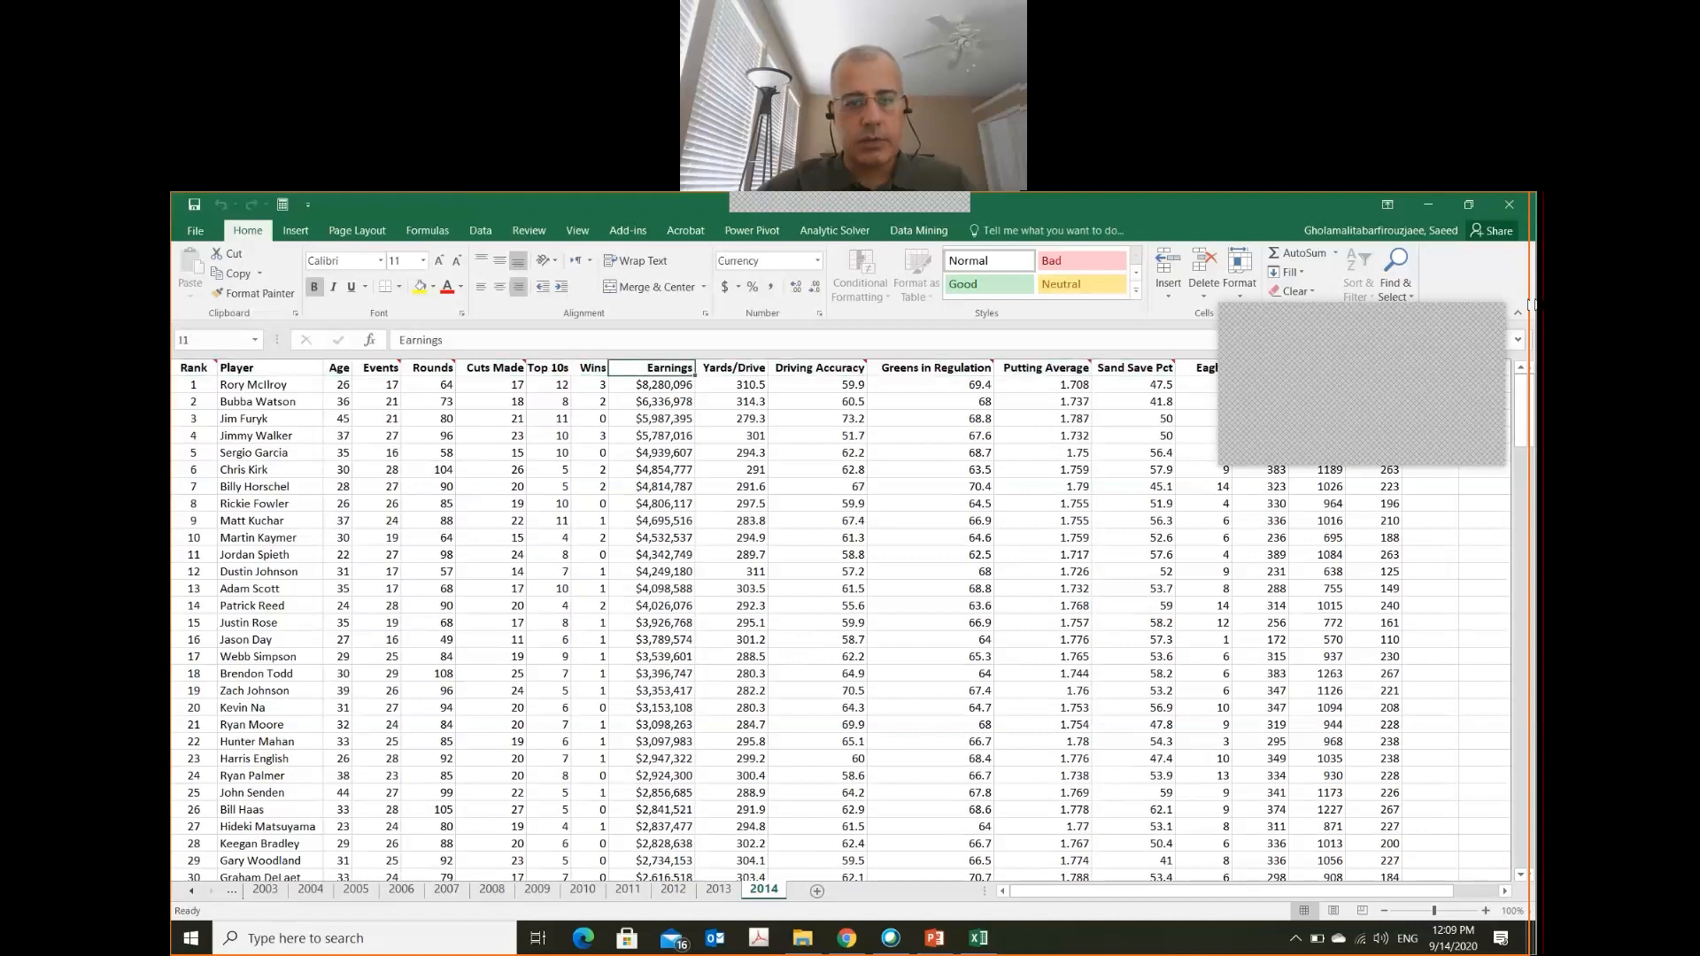
key(Left)
key(shift+Right)
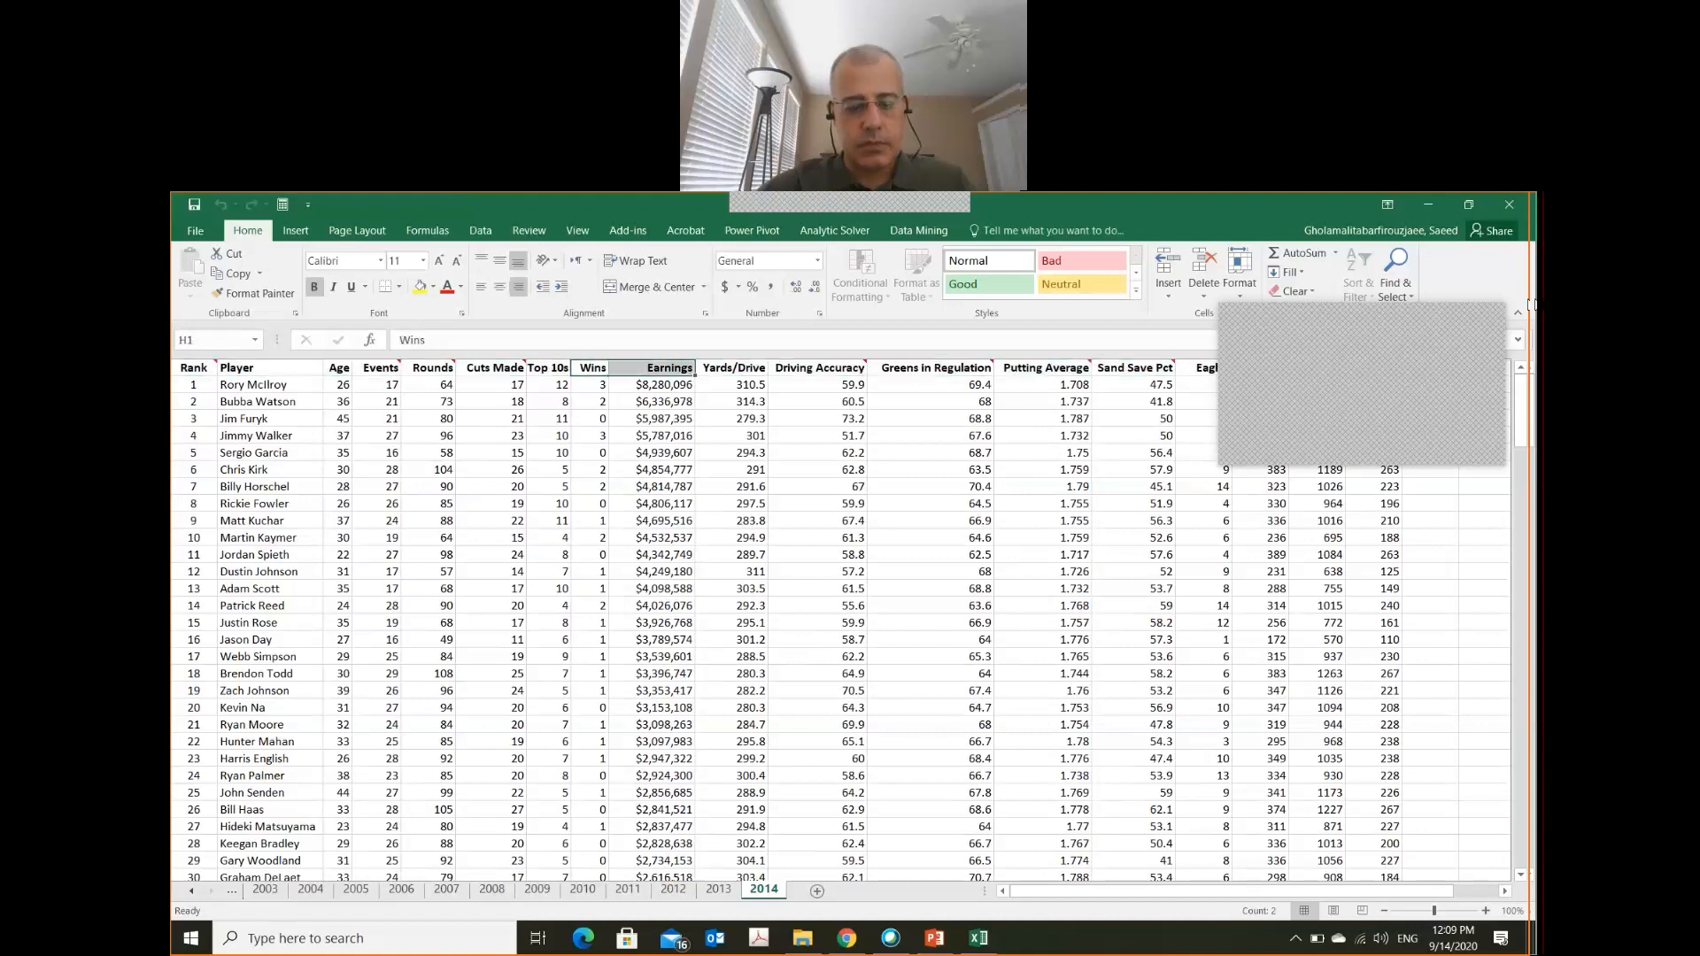
key(ctrl+shift+Down)
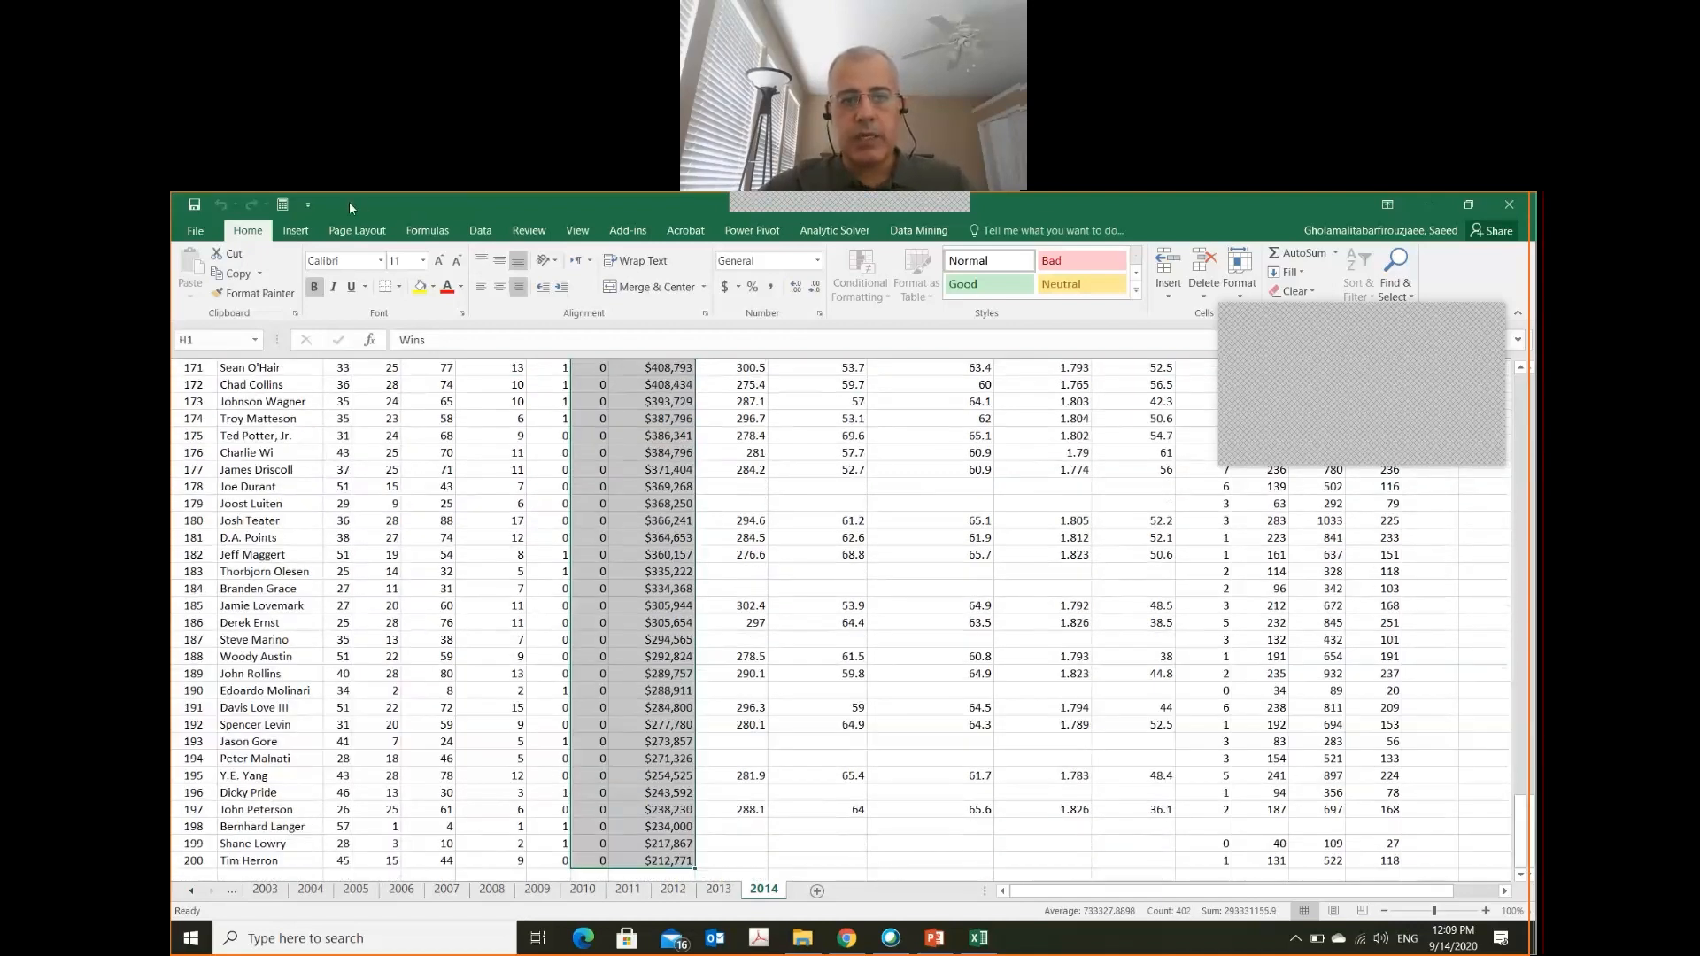
- Bring up the insert commands and select the Wins and Earnings values from row 2 to the last player, excluding the headers
click(293, 232)
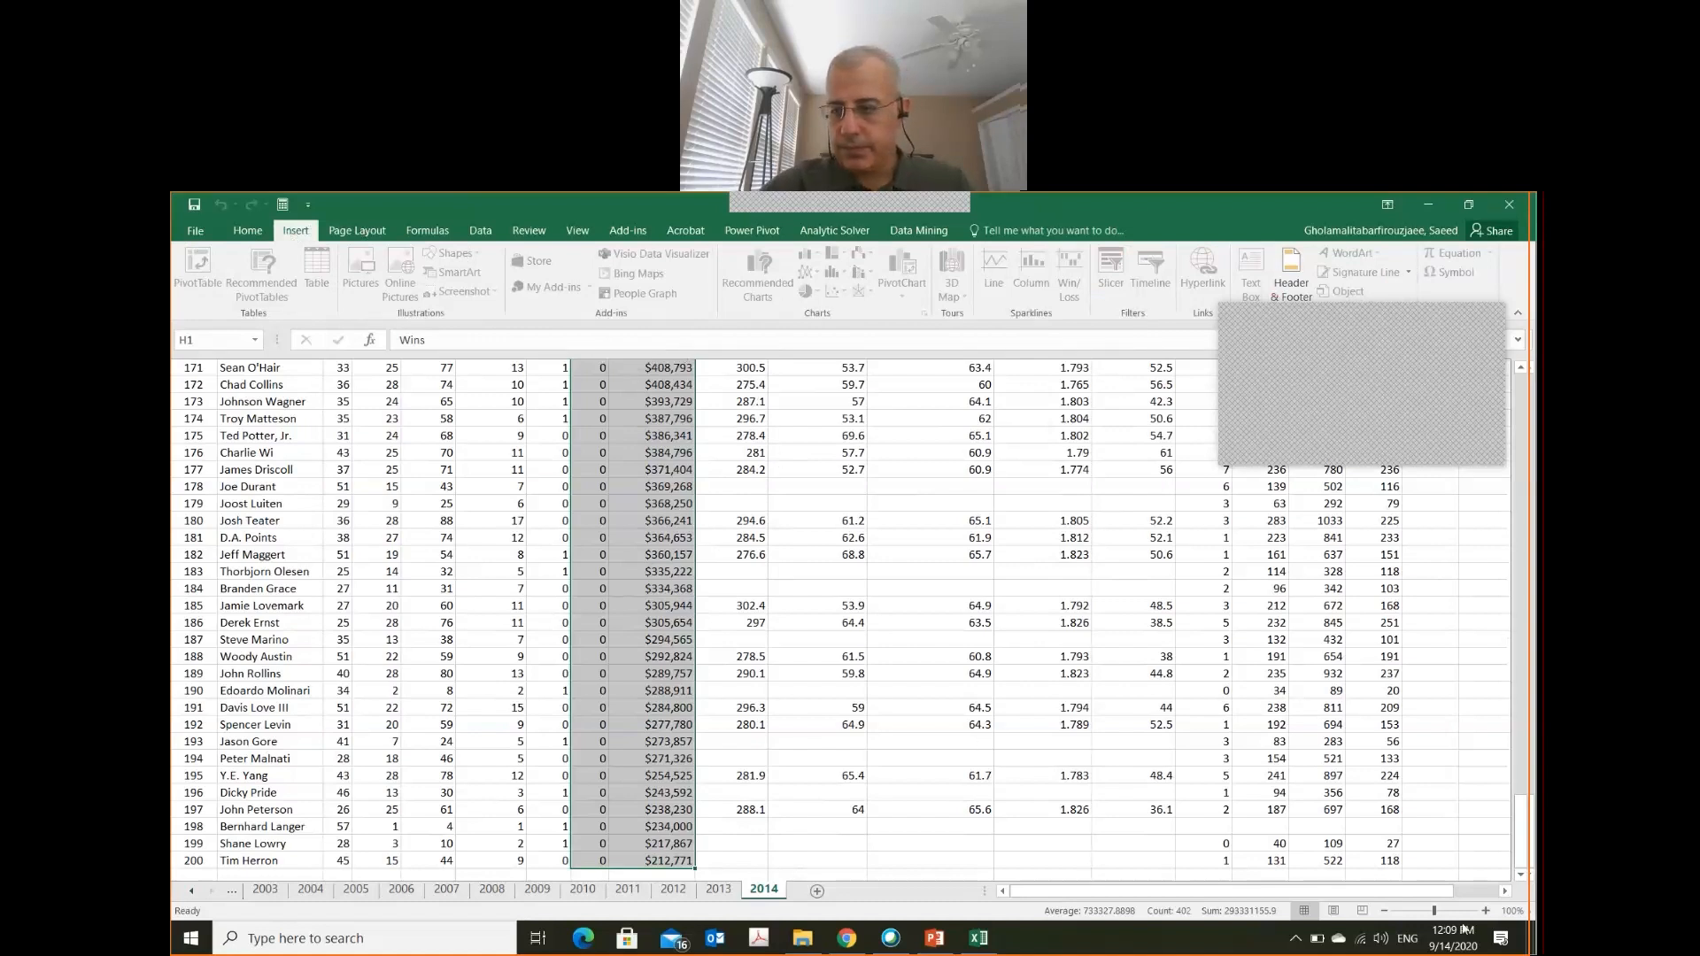
drag(1531, 854, 1531, 432)
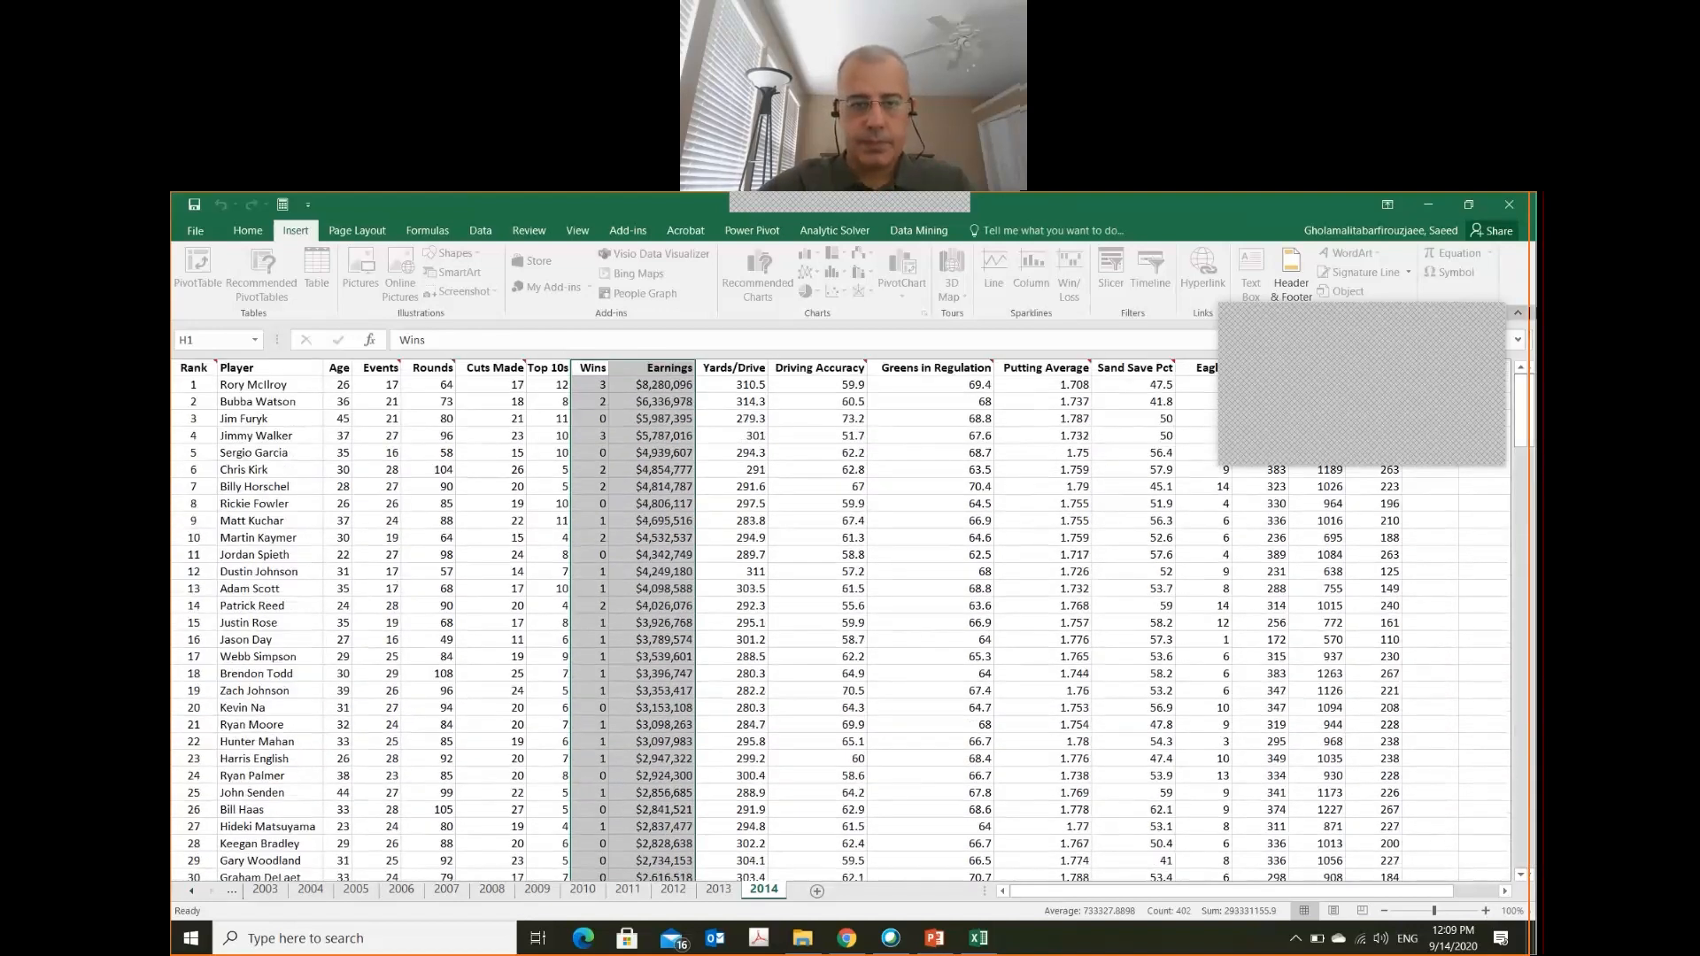
key(ctrl+space)
key(ctrl+shift+Down)
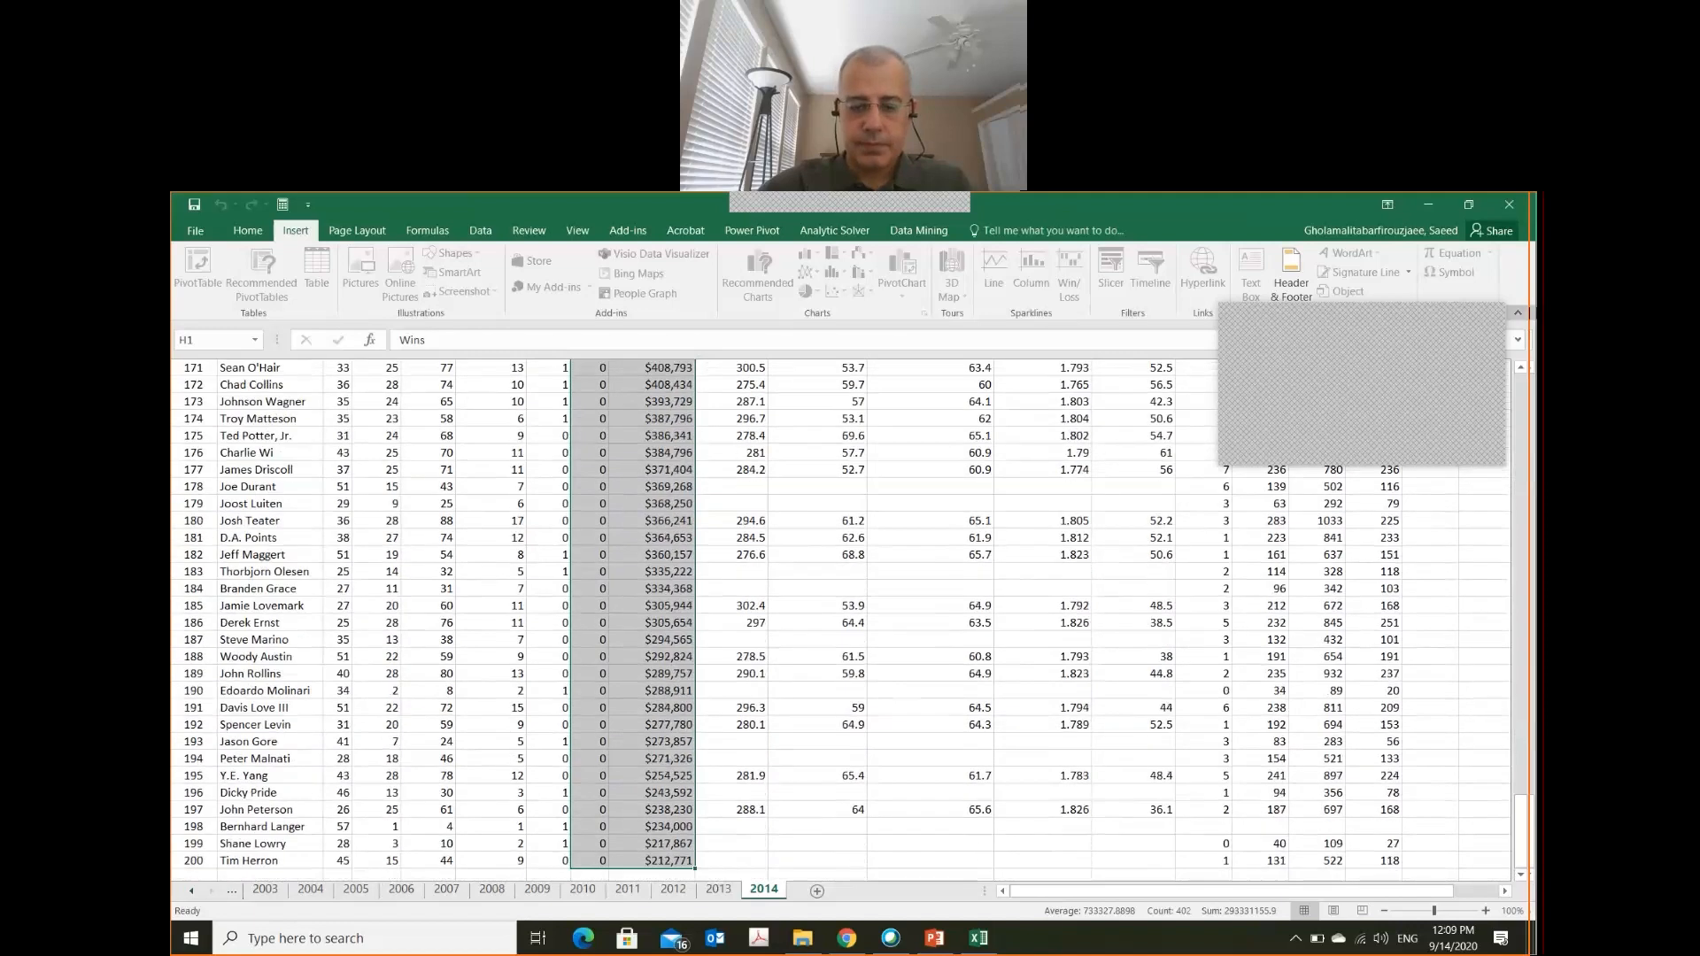
key(Down)
key(Left)
key(Left)
key(Left)
key(Up)
key(Right)
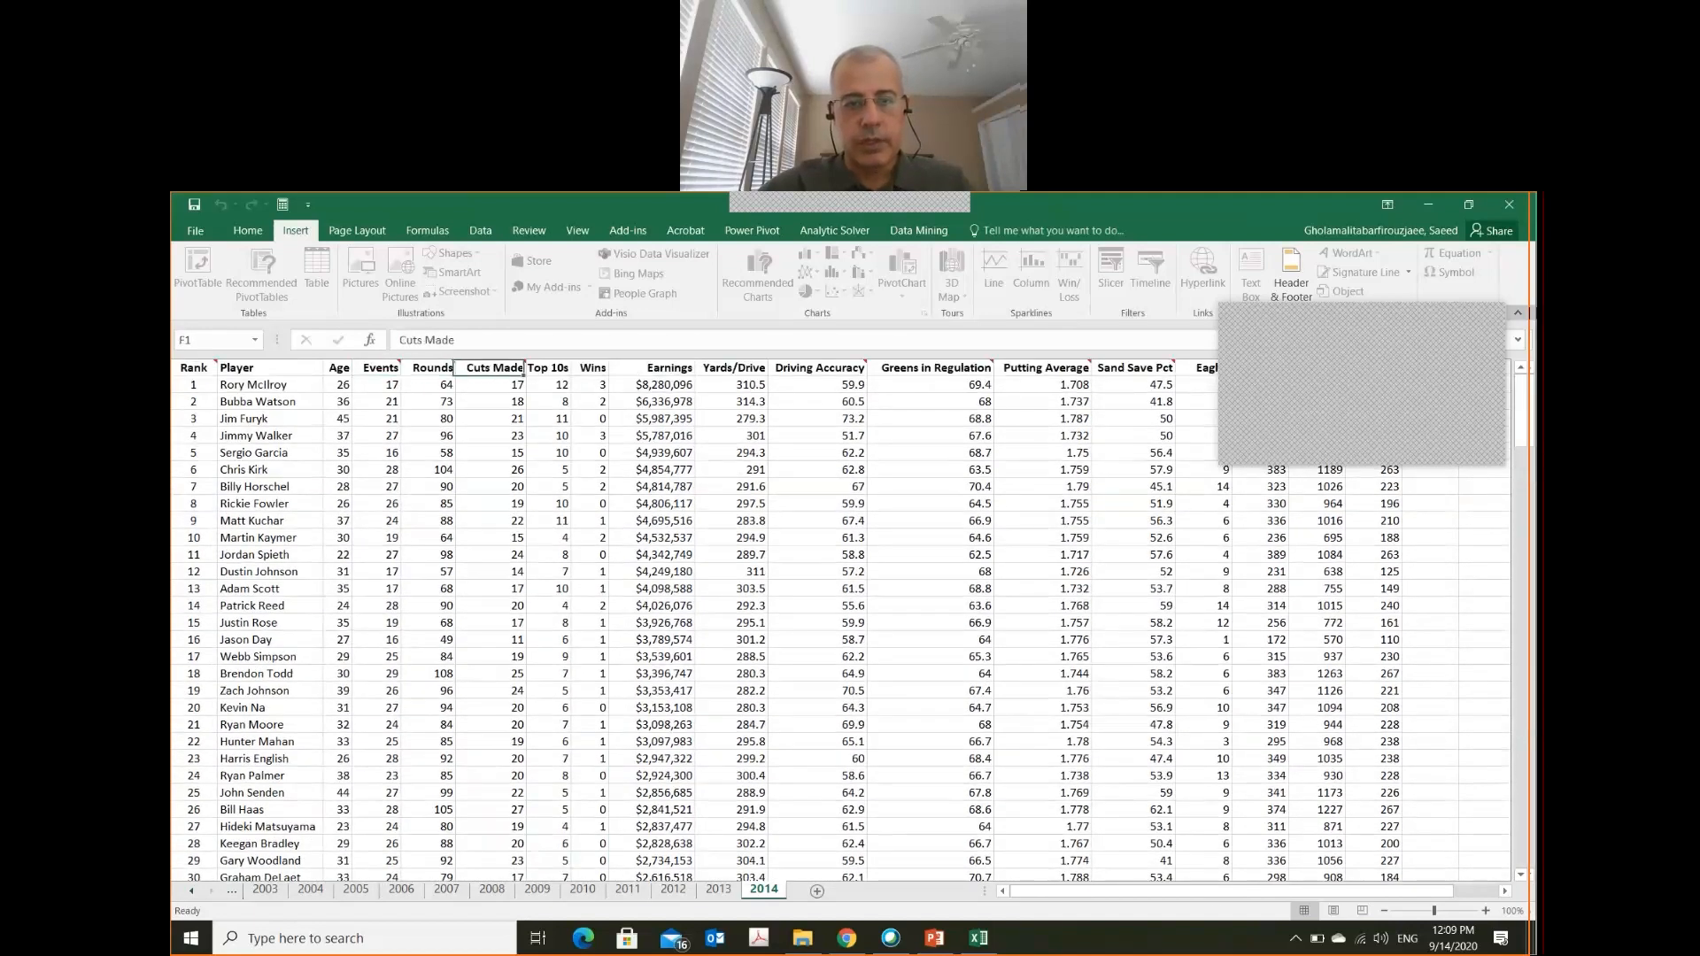
key(Right)
key(Right)
key(Down)
key(ctrl+shift+Right)
key(ctrl+shift+Left)
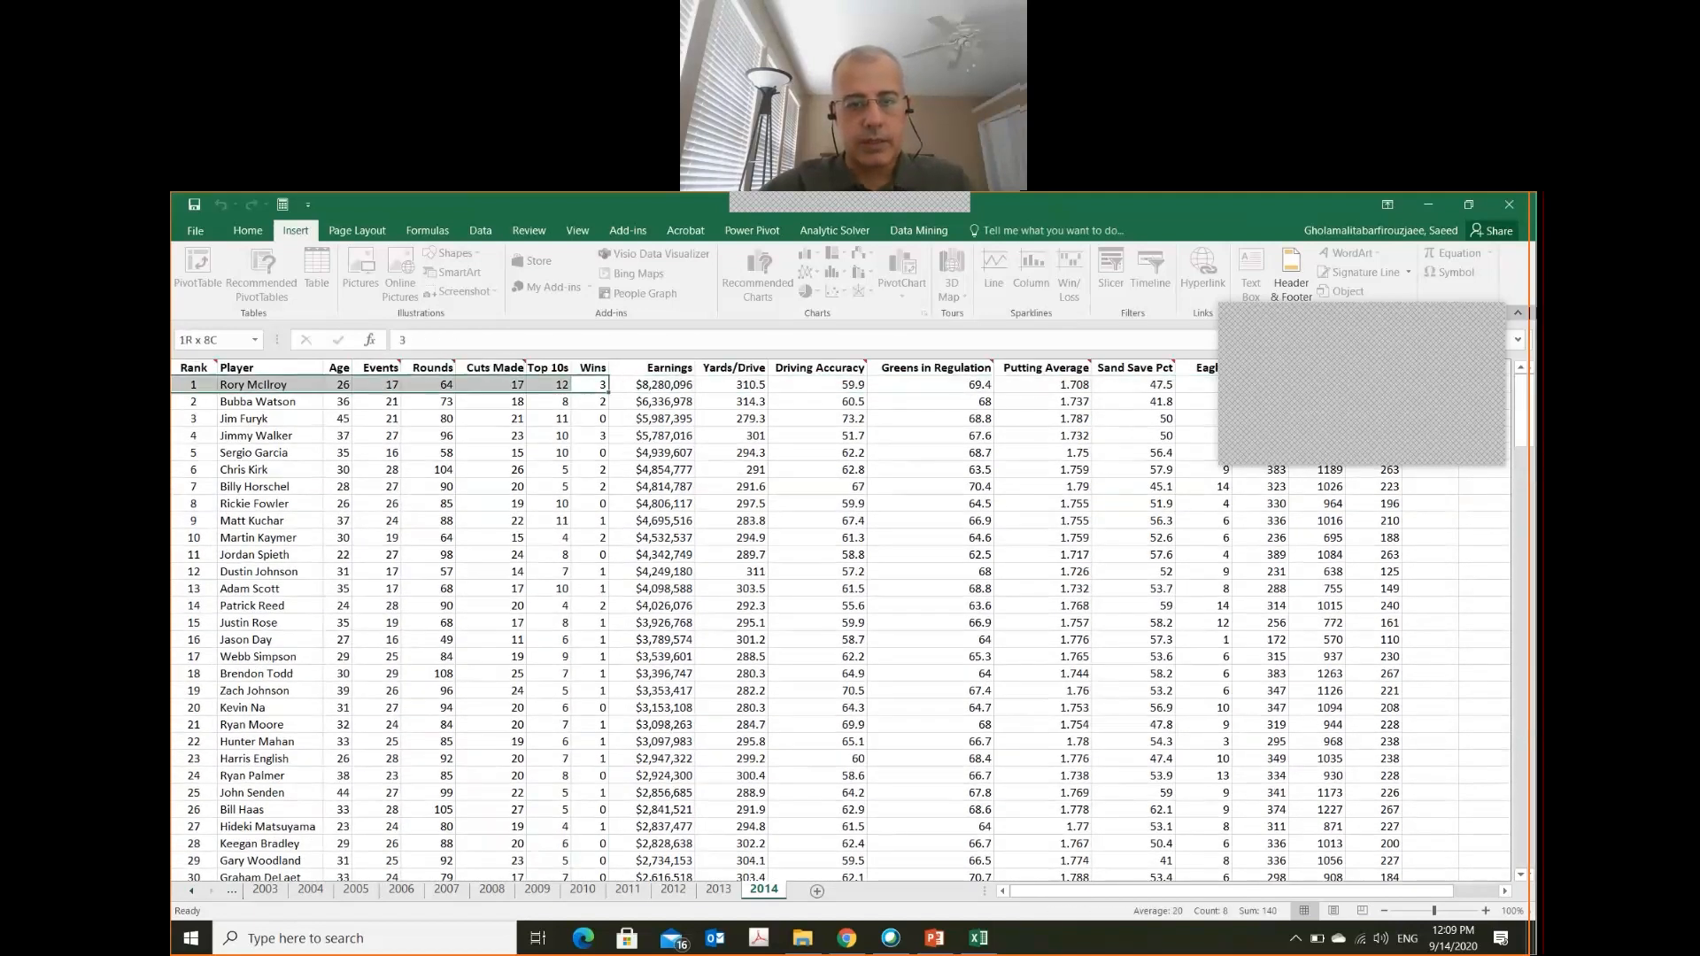
key(Right)
key(Left)
key(shift+Right)
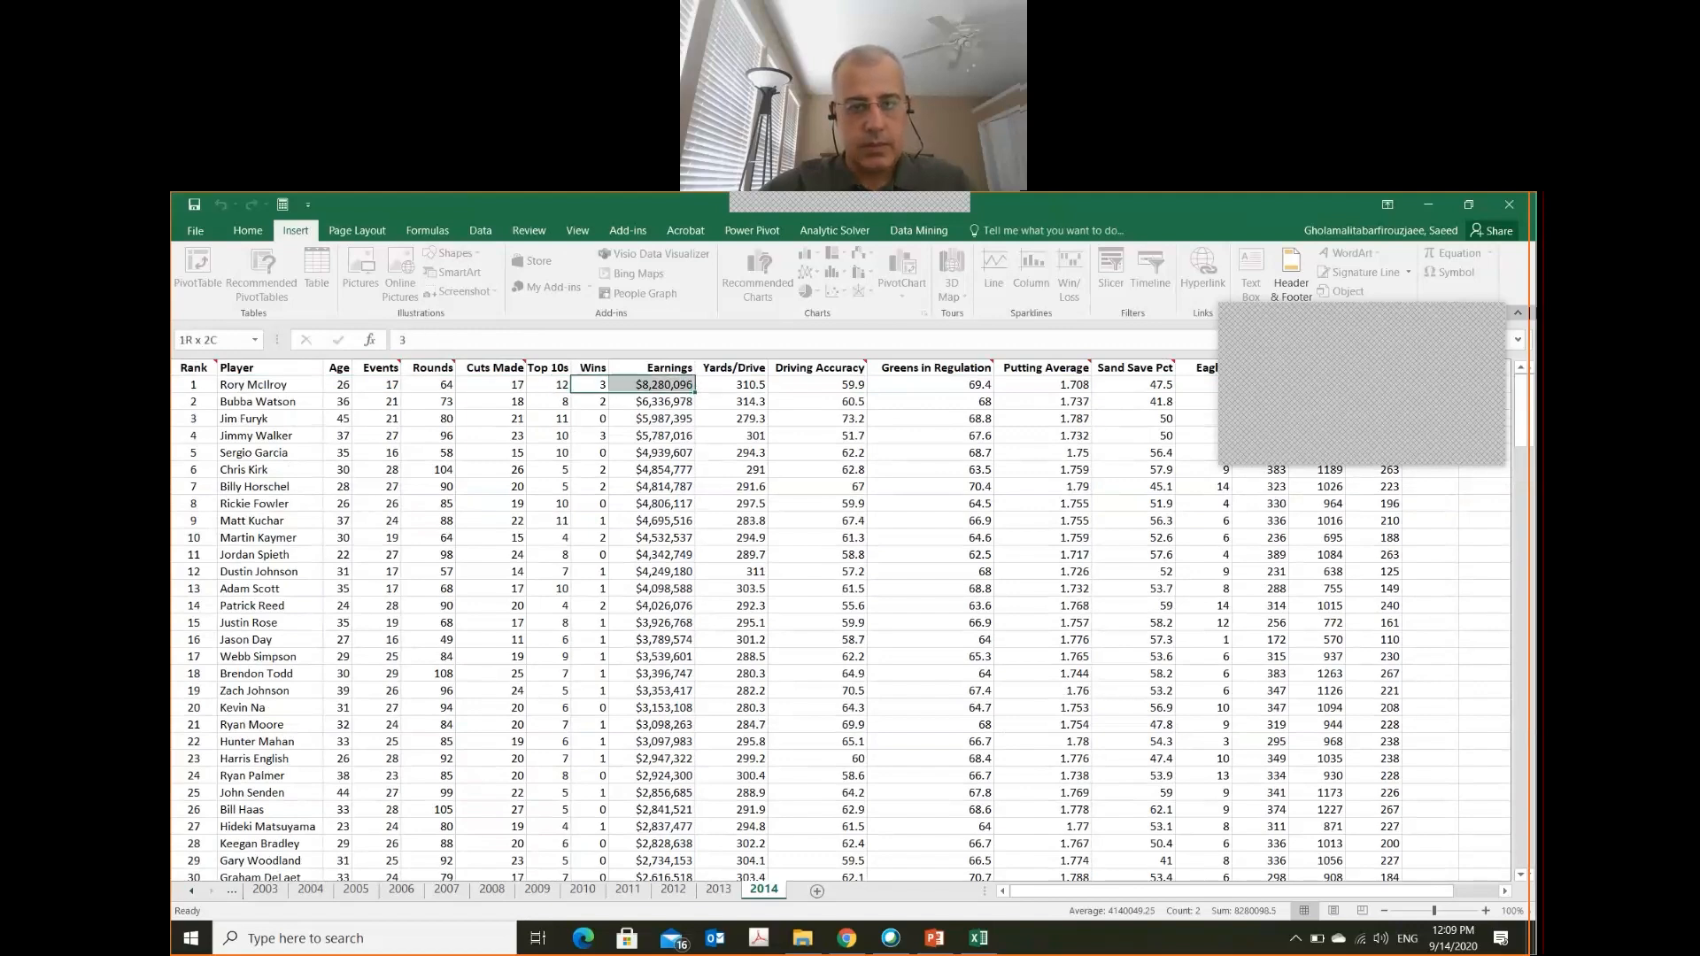
key(ctrl+shift+Down)
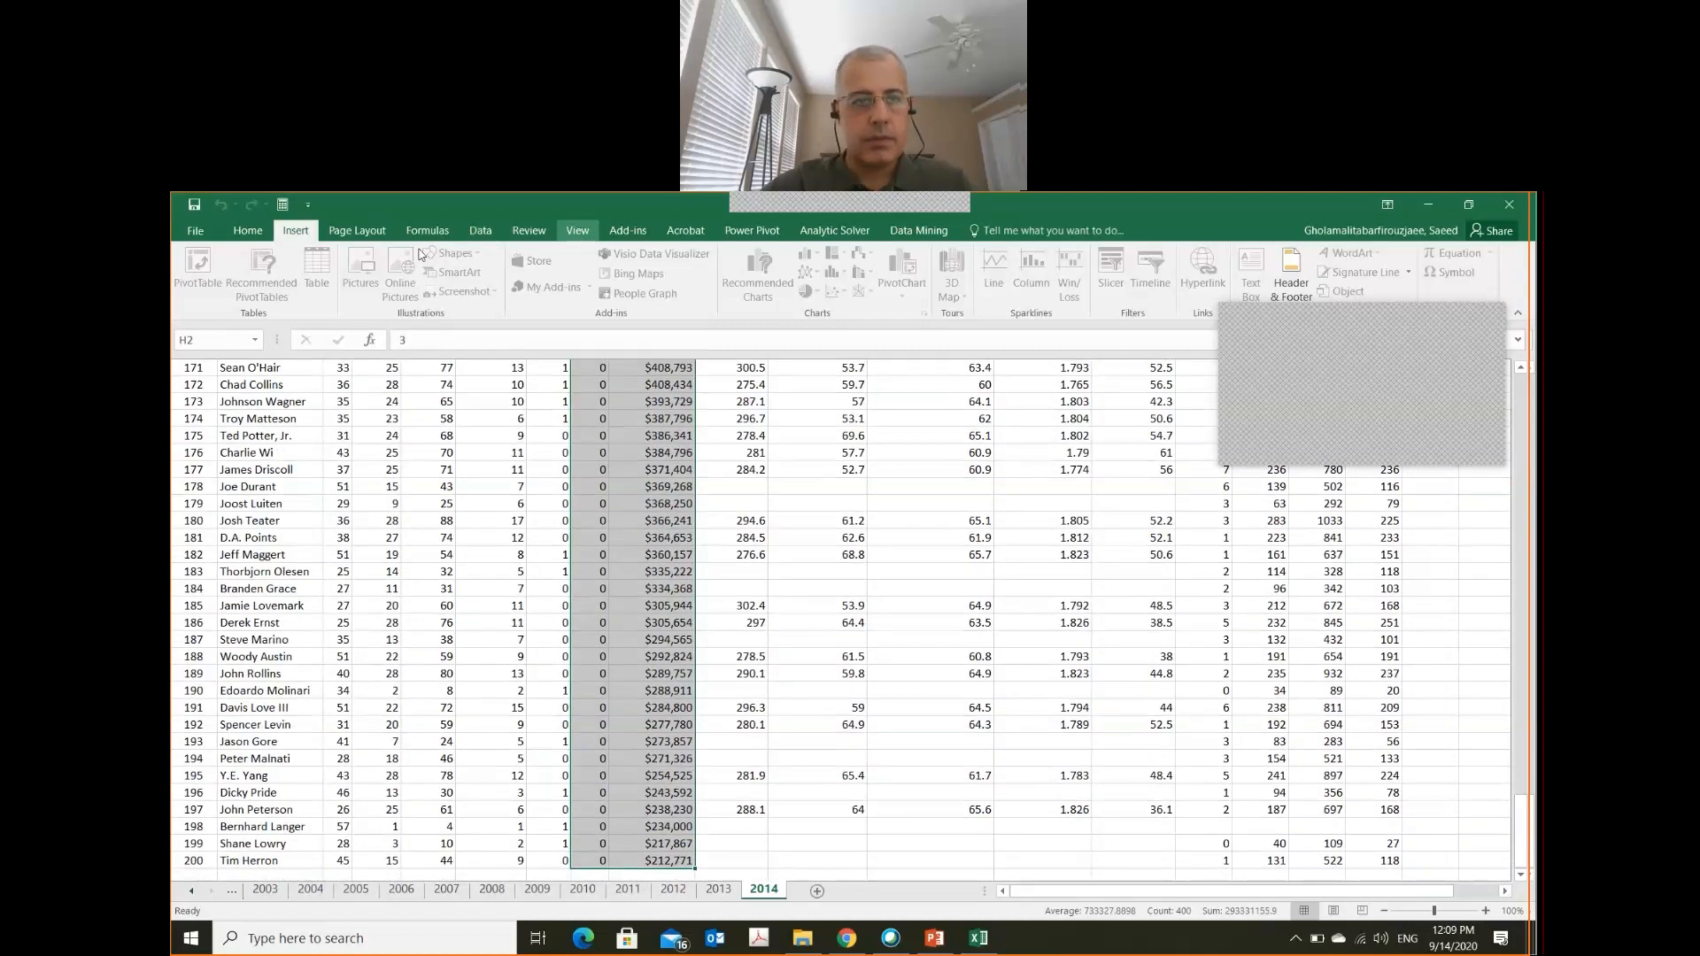
click(366, 232)
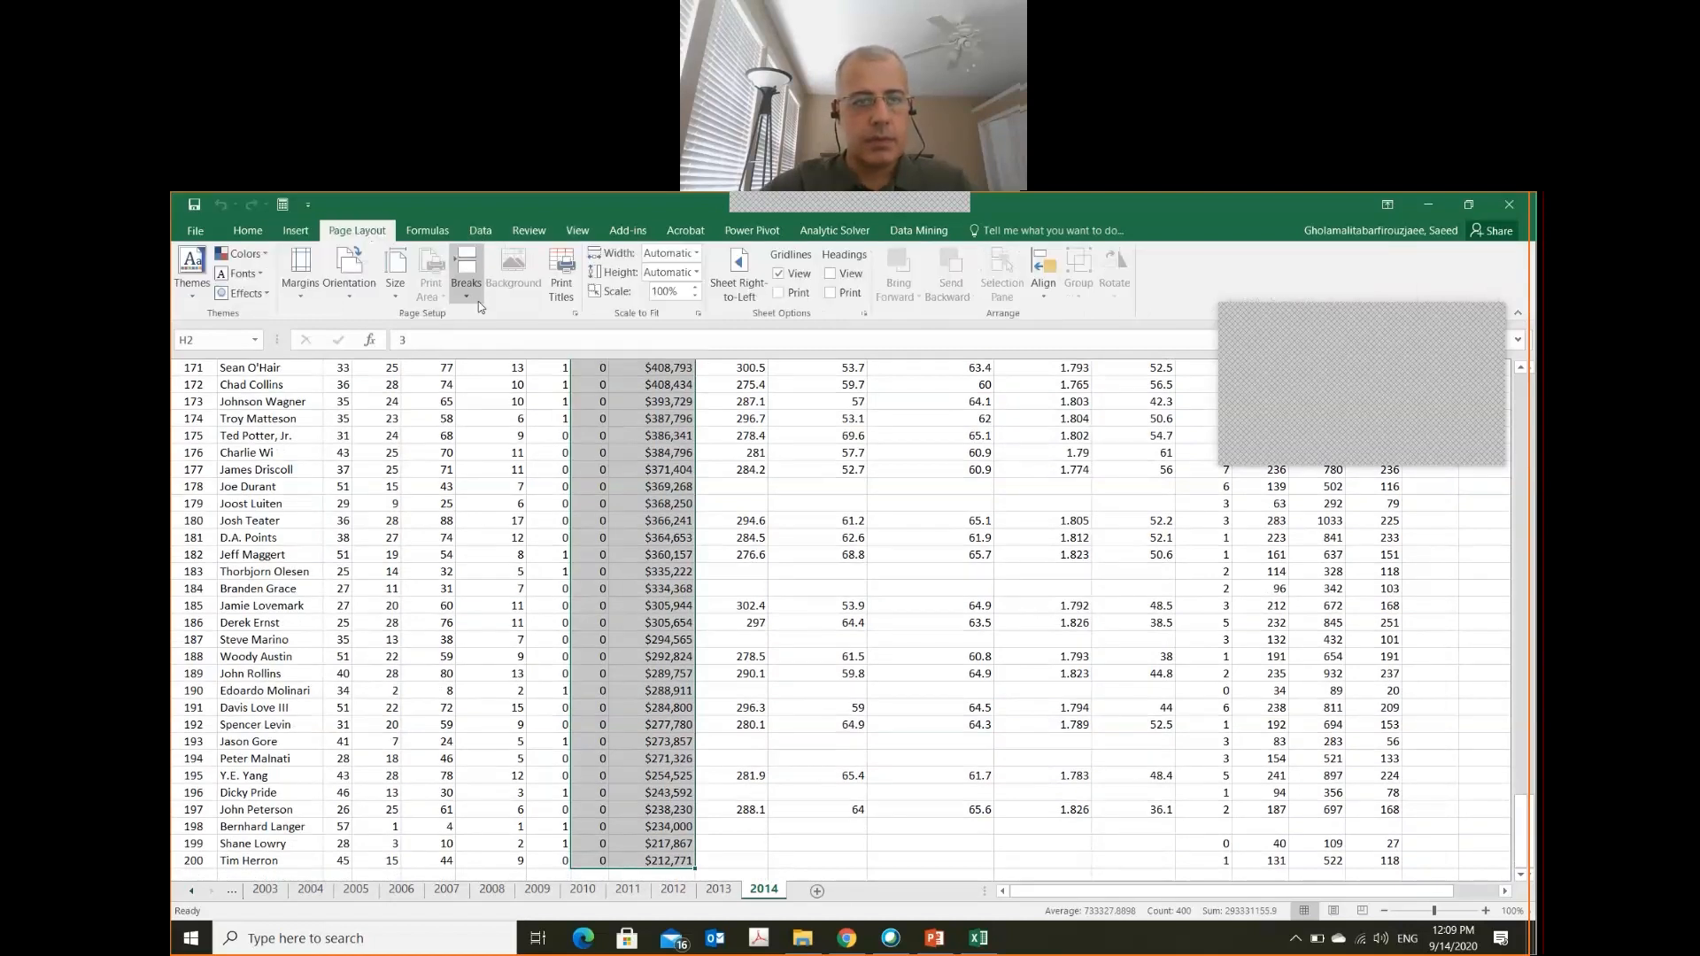
click(247, 231)
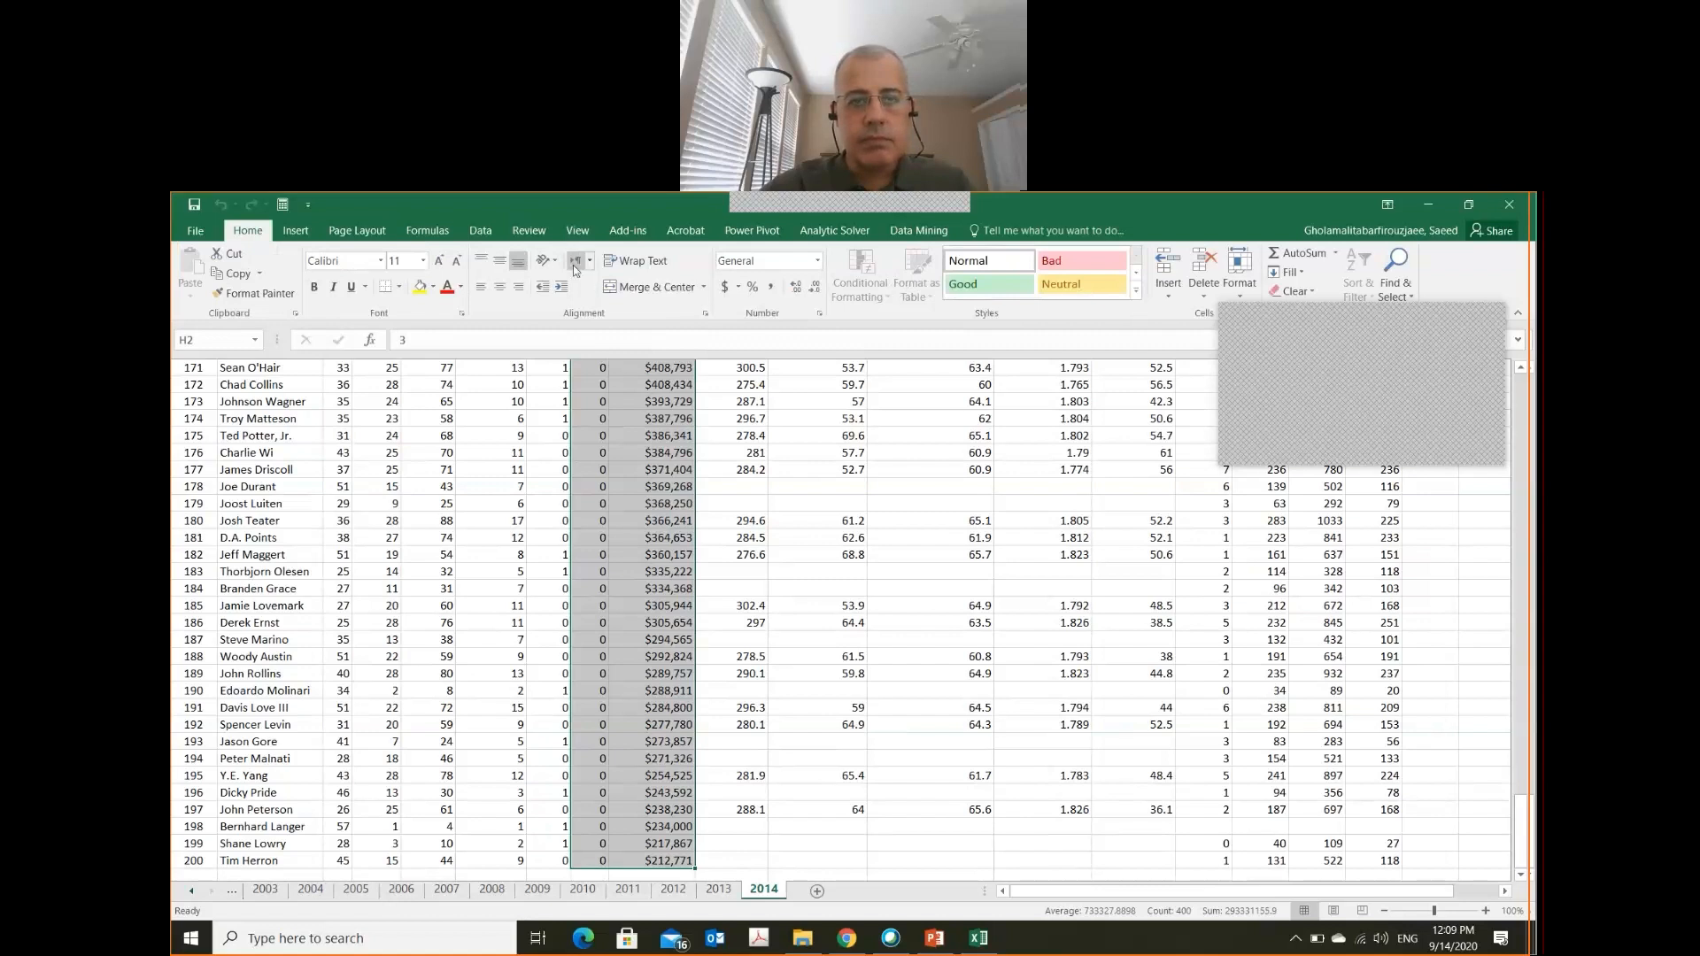
click(296, 231)
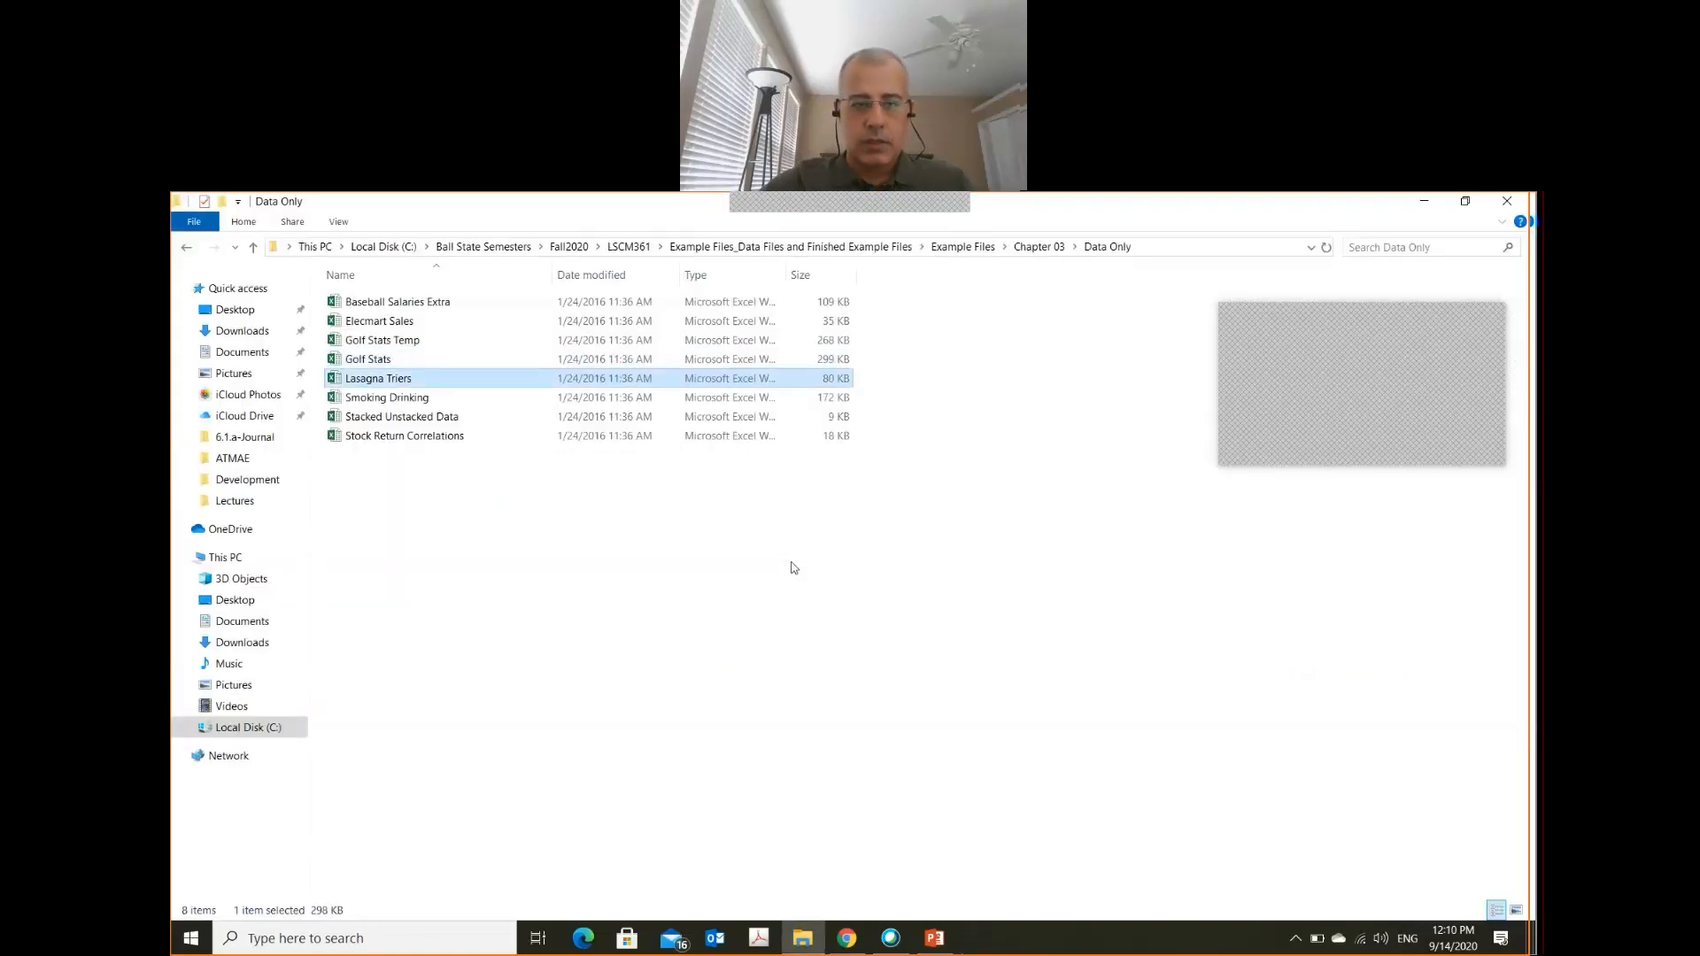
- Reopen the Golf Stats workbook from the Data Only folder and dismiss the missing add-in message
key(Up)
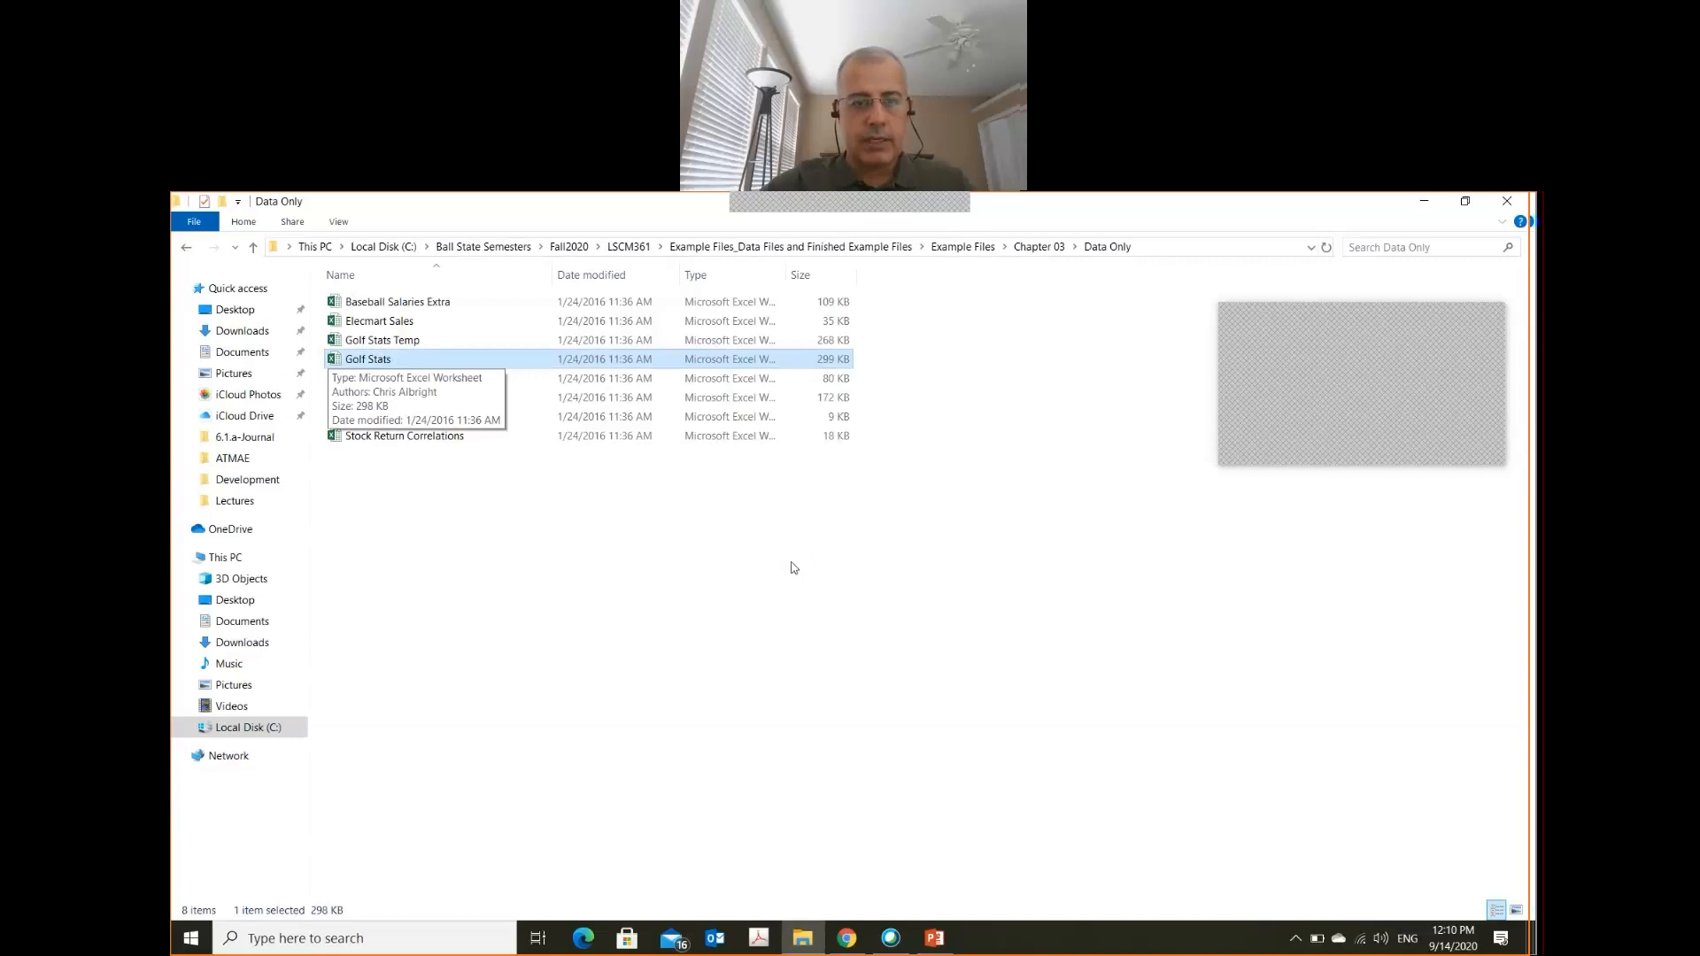
key(Return)
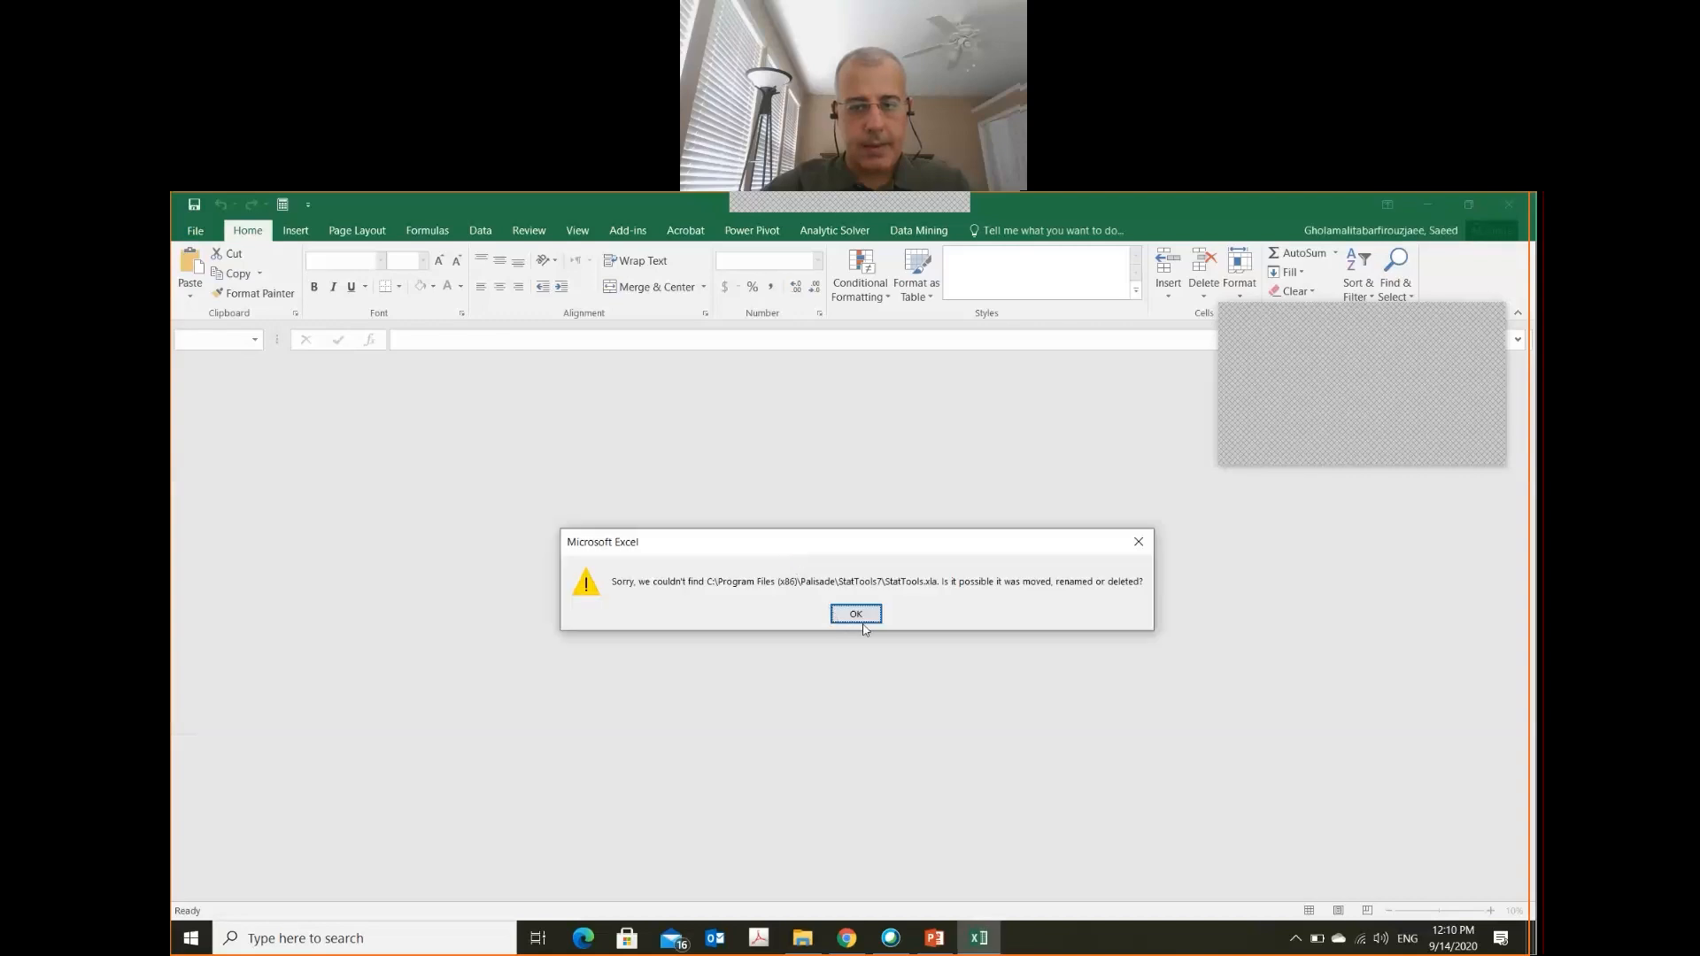
click(855, 613)
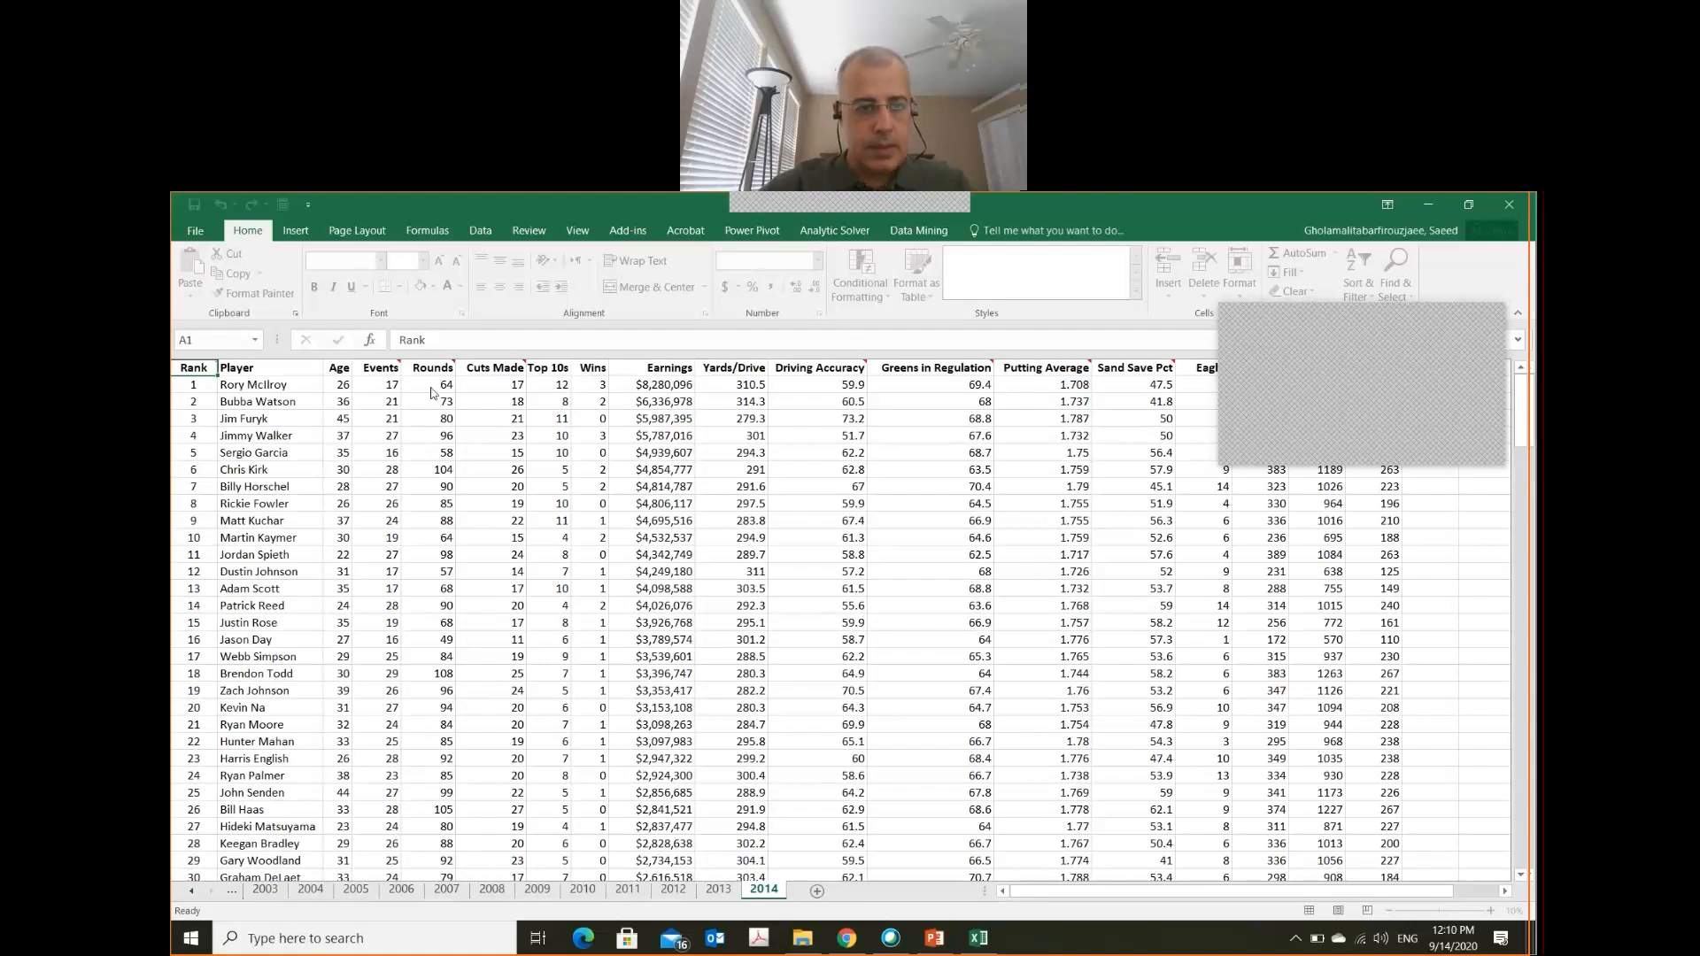
- Launch StatTools 8.0 from the desktop, then return to the Golf Stats workbook in Excel and maximize its window
key(super+d)
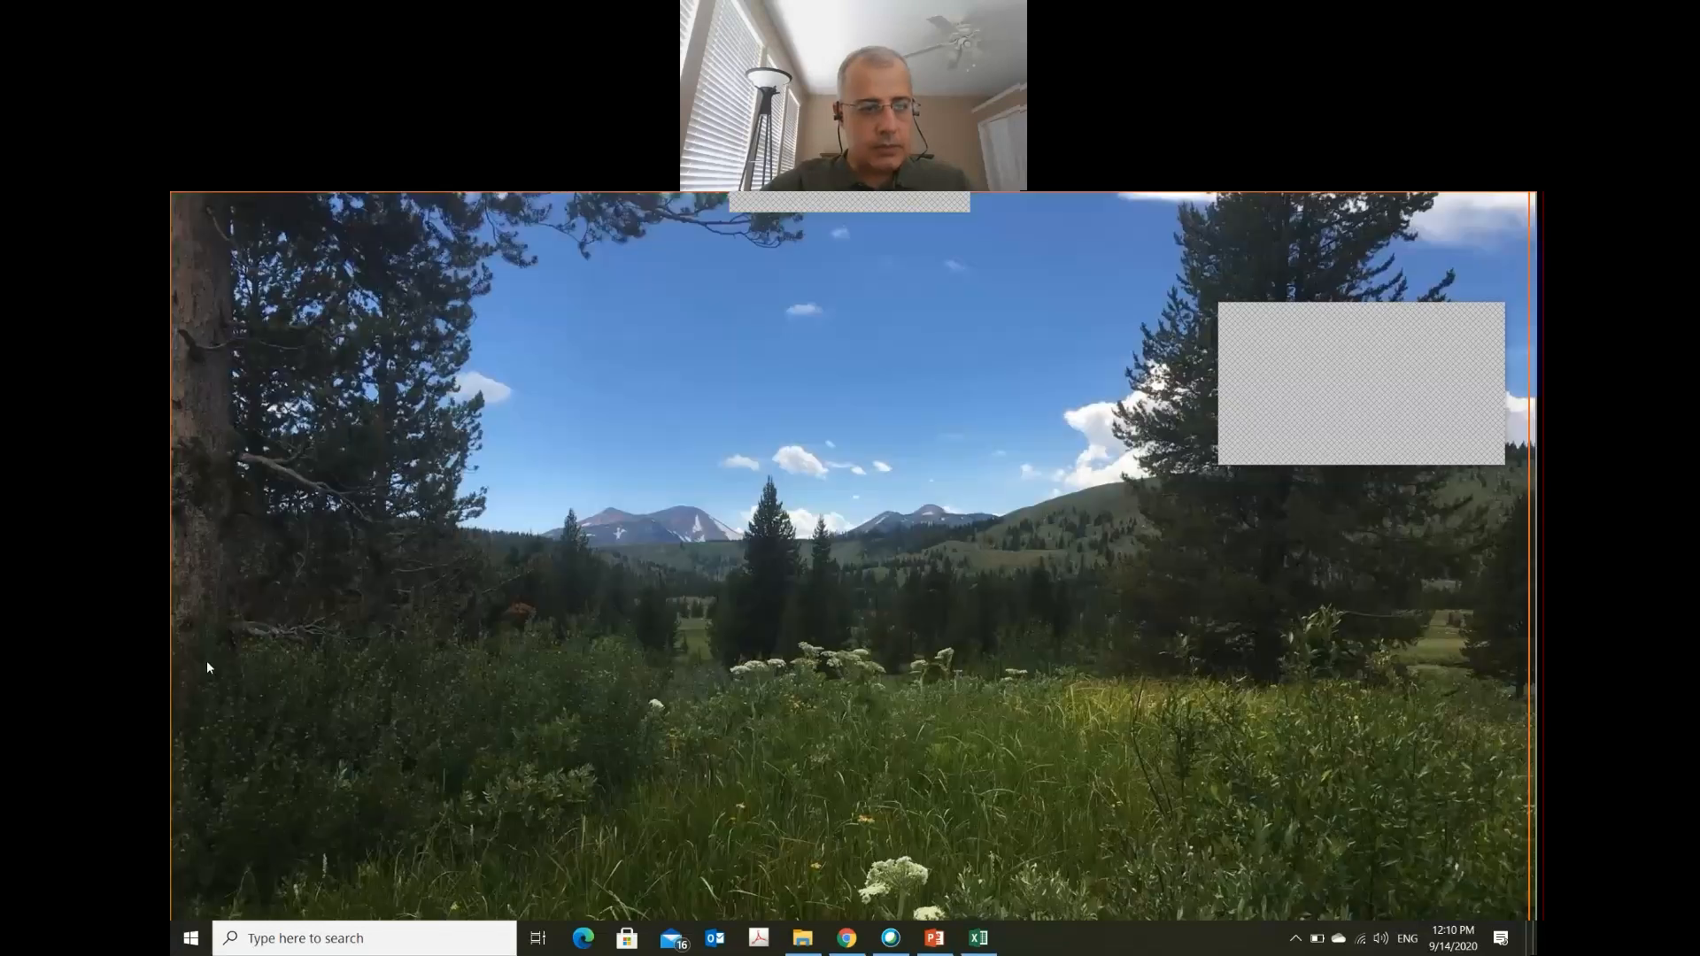
double_click(206, 661)
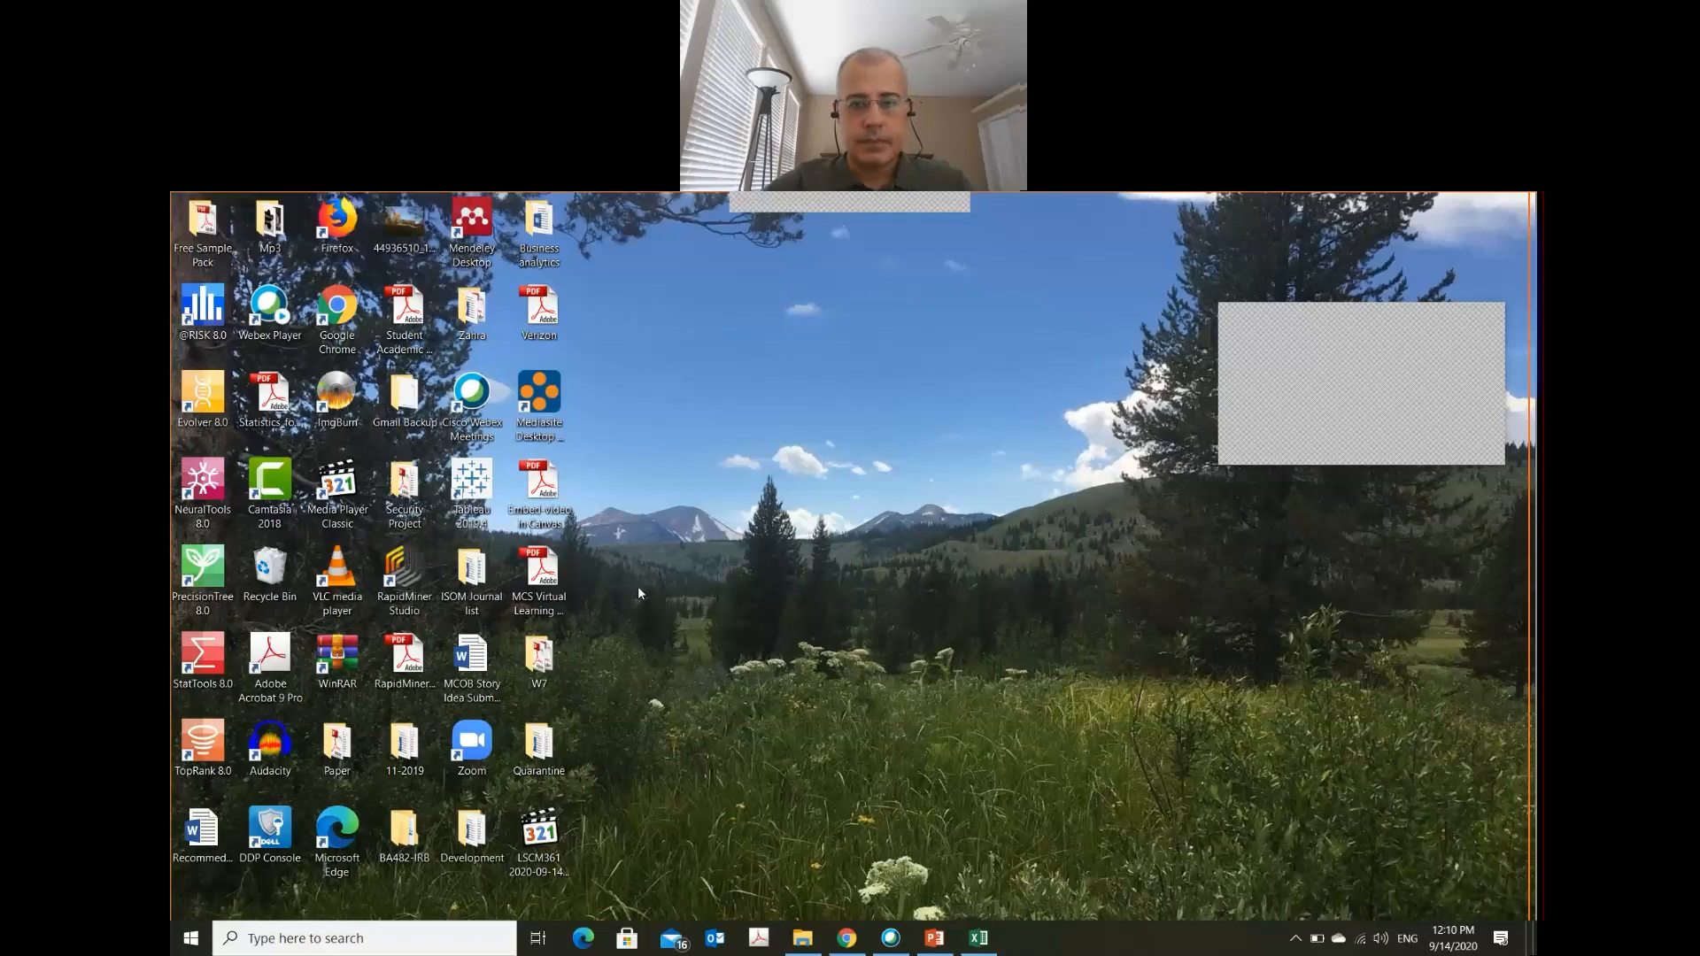
key(alt+Tab)
key(Escape)
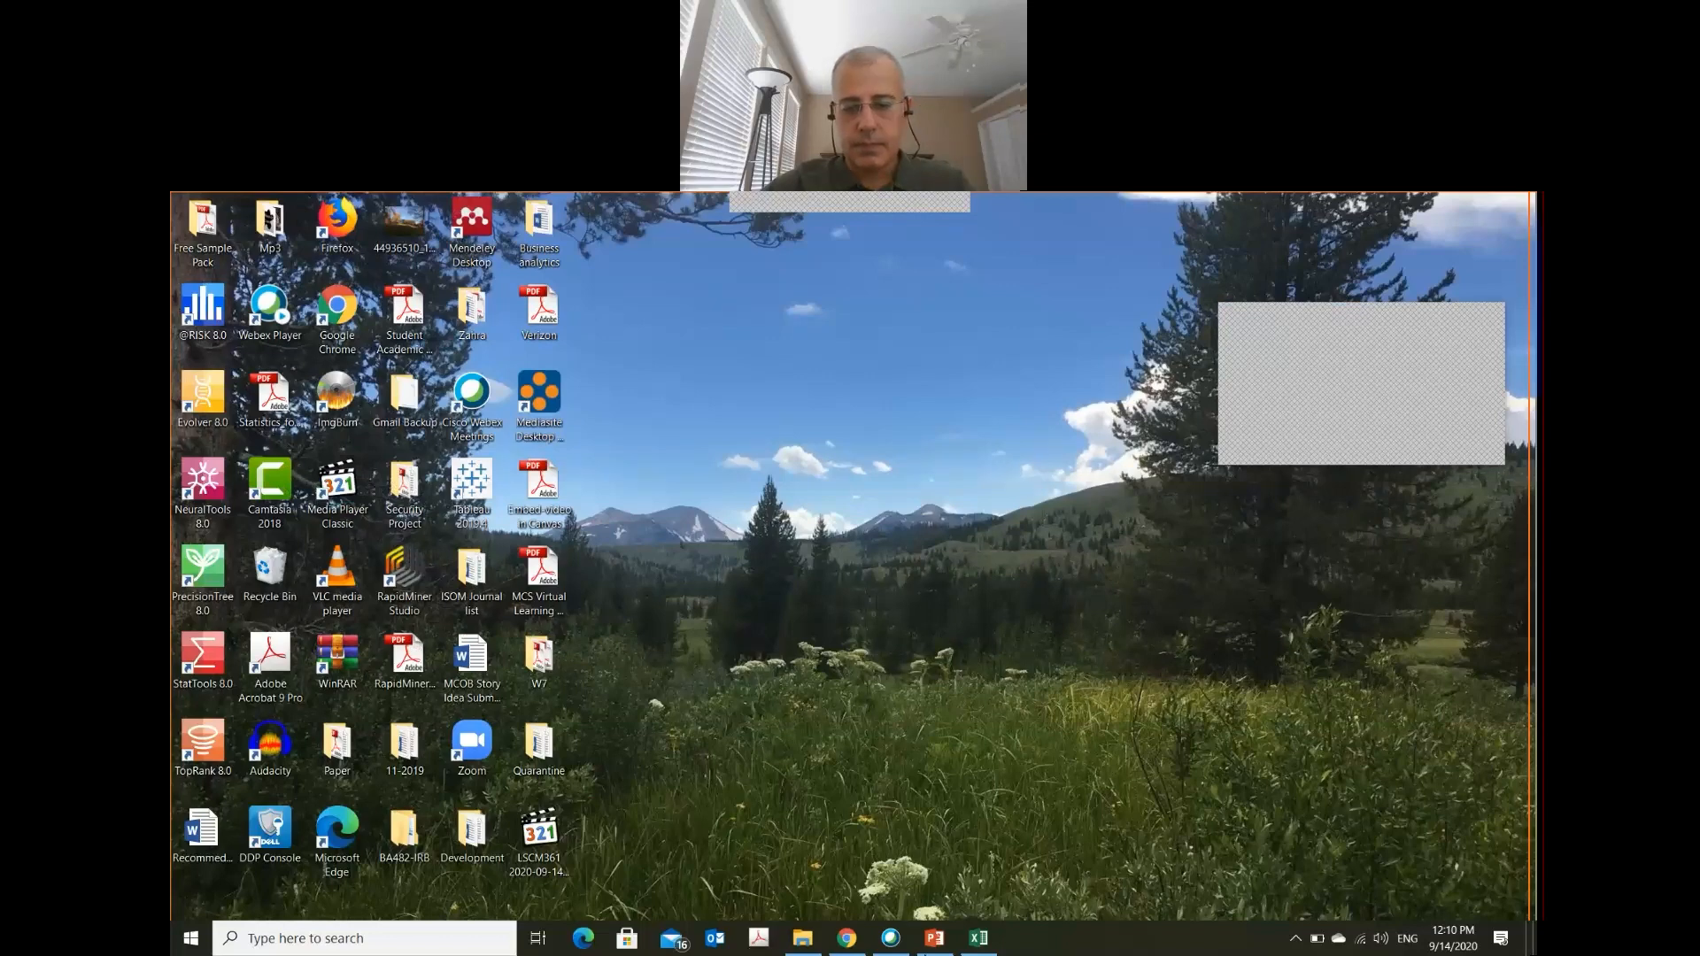
click(978, 940)
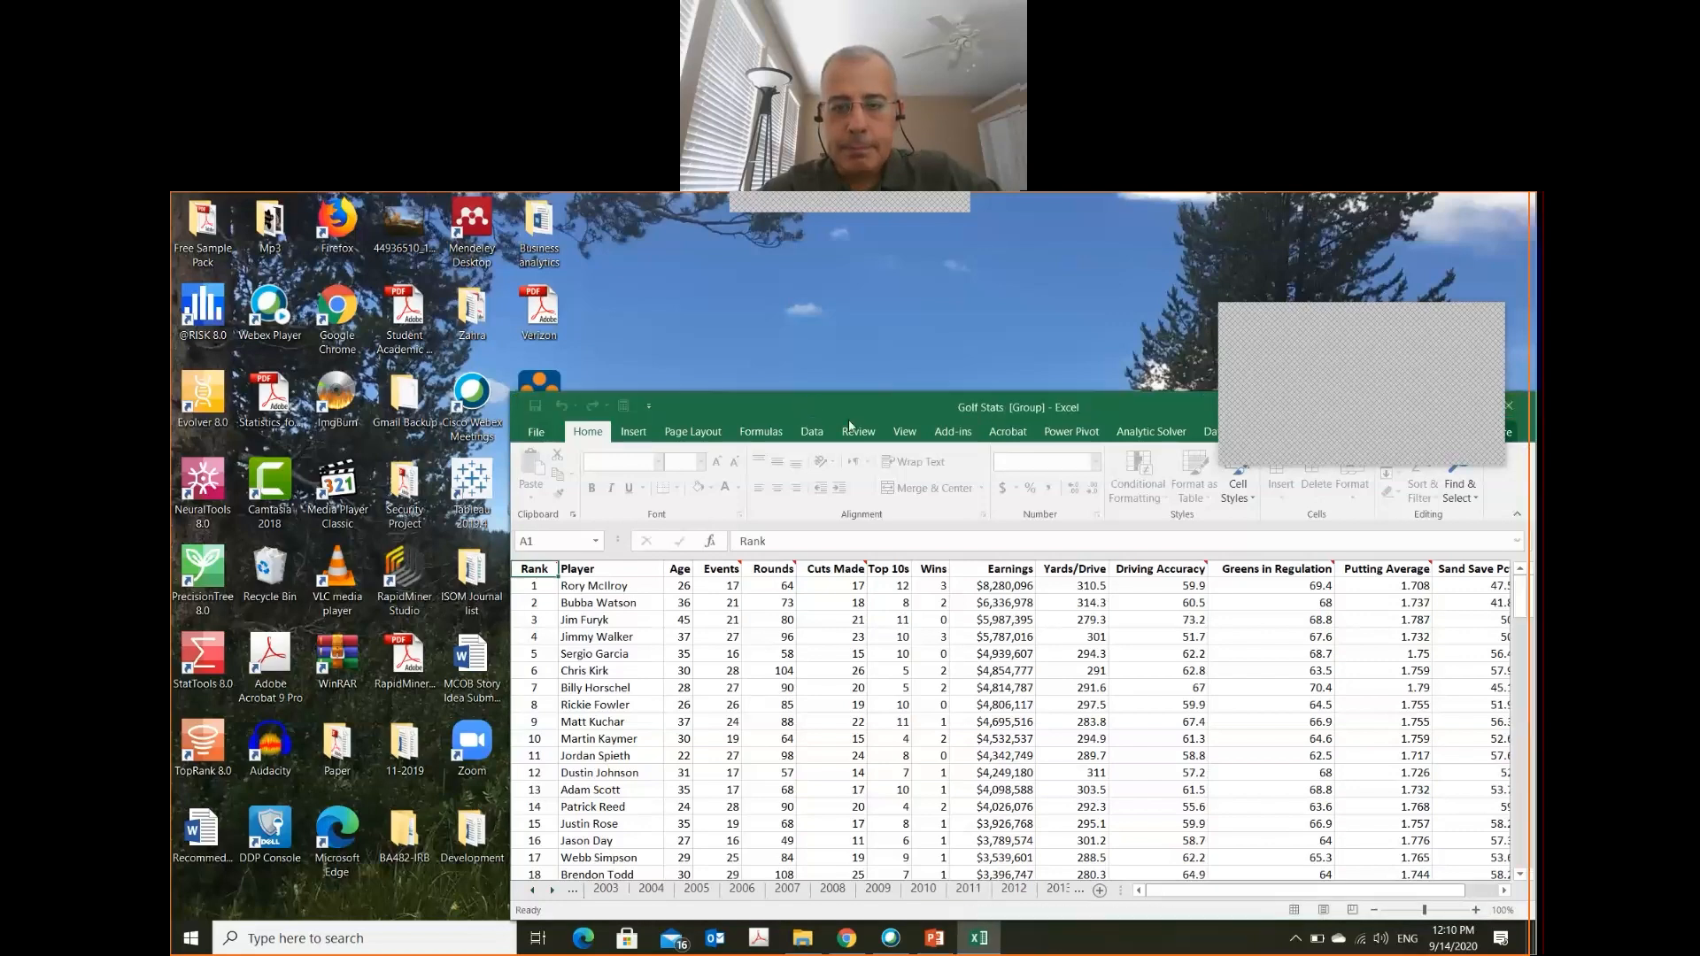
double_click(849, 414)
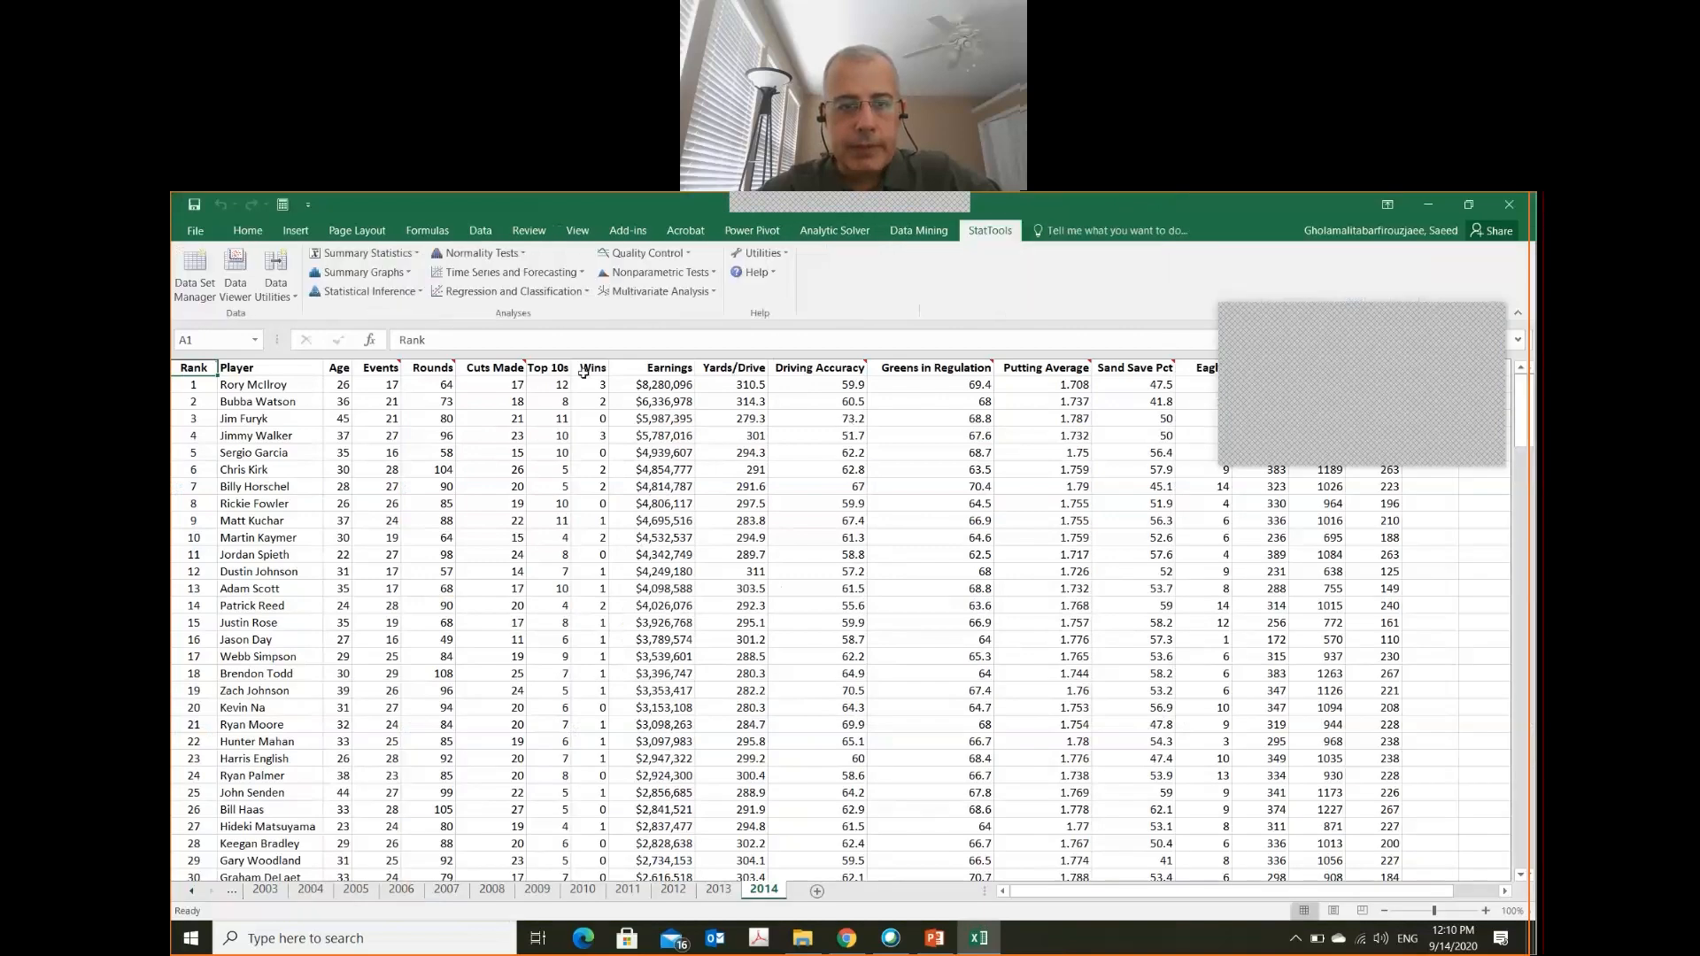
- Select the Wins and Earnings headers, check whether the chart commands are available, and select the first player's Wins value instead
click(643, 368)
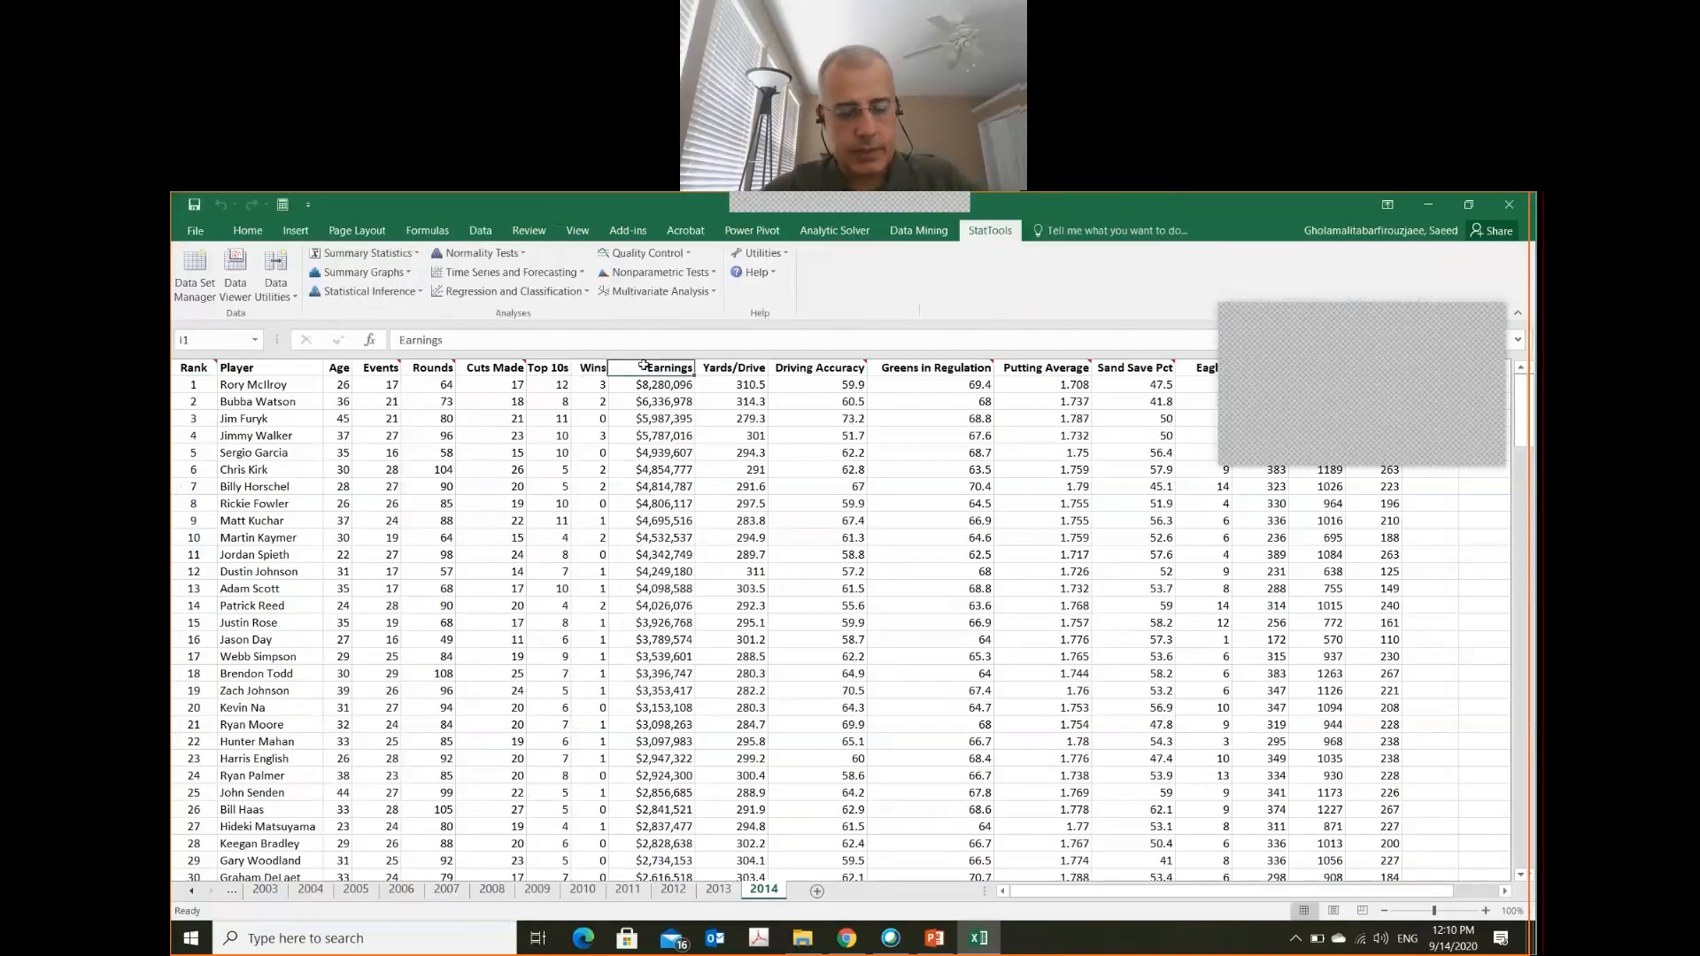
drag(643, 368, 592, 368)
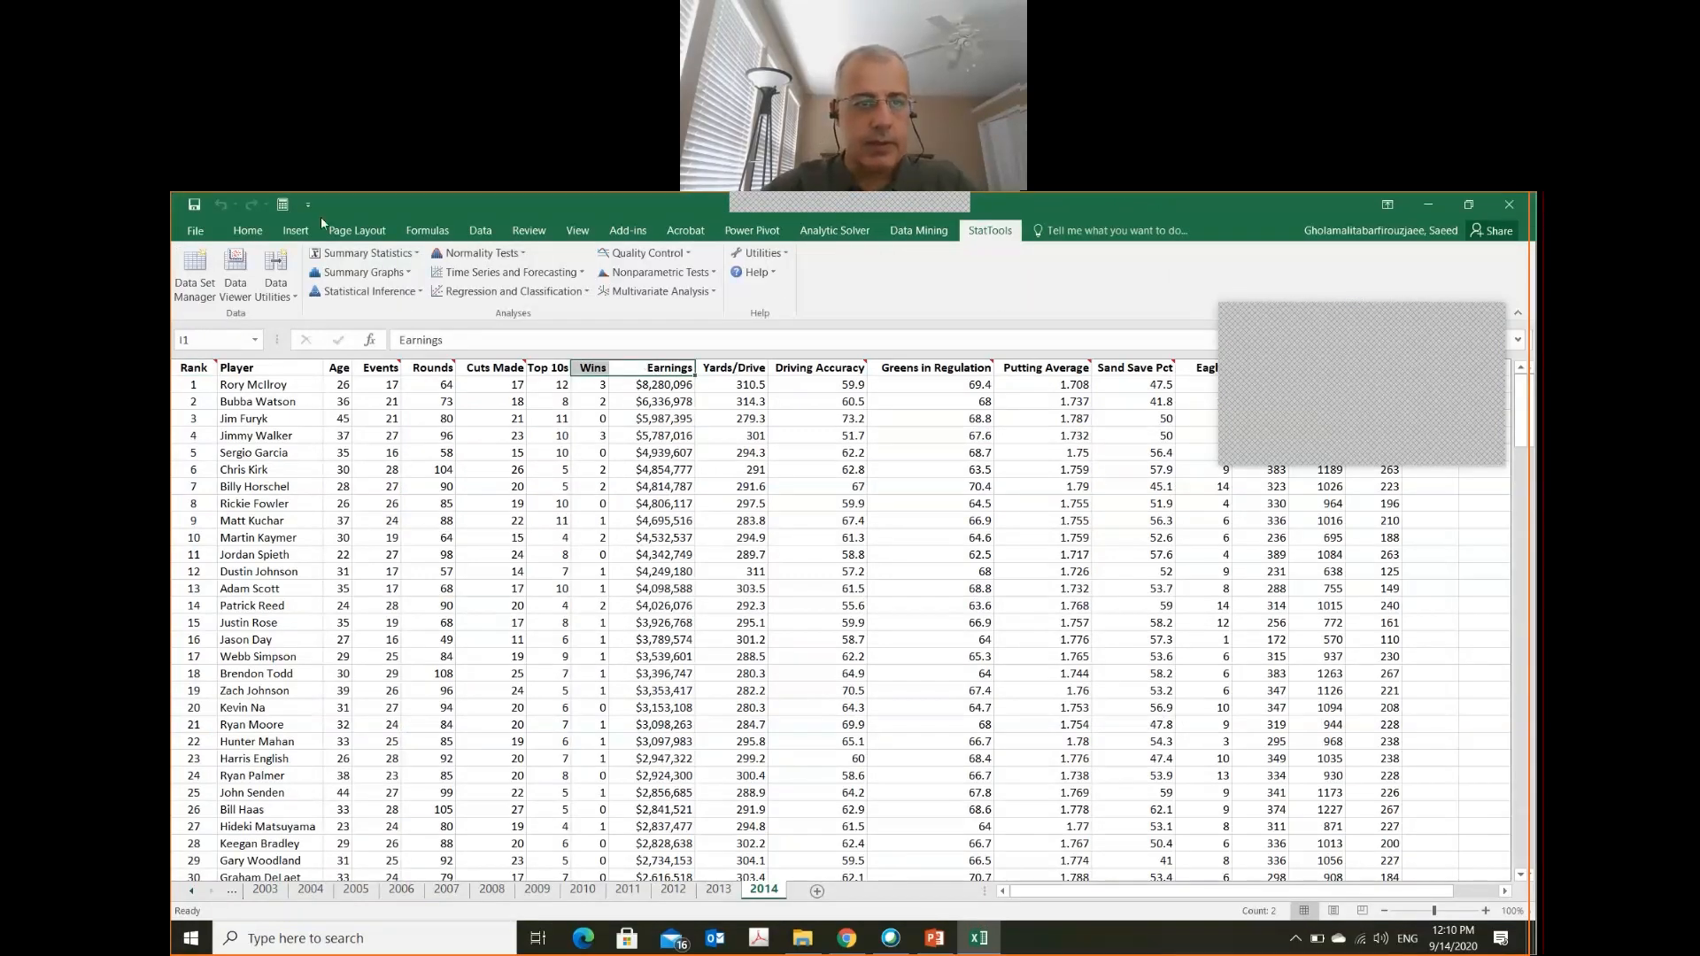
click(298, 231)
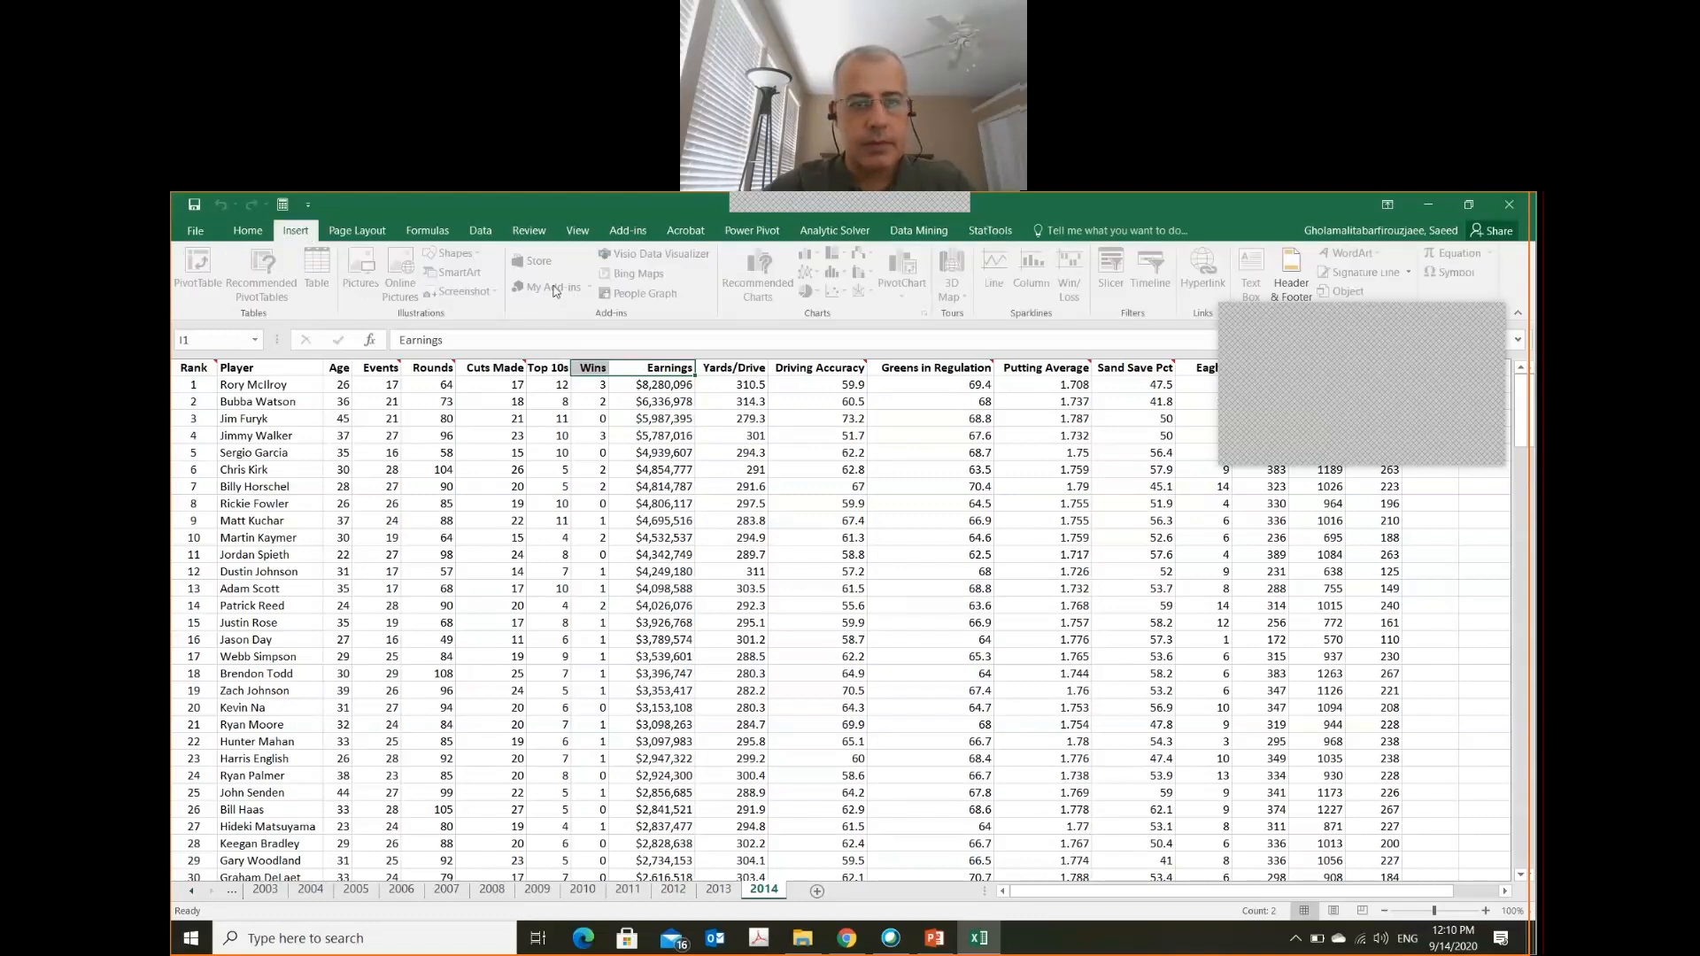
click(597, 382)
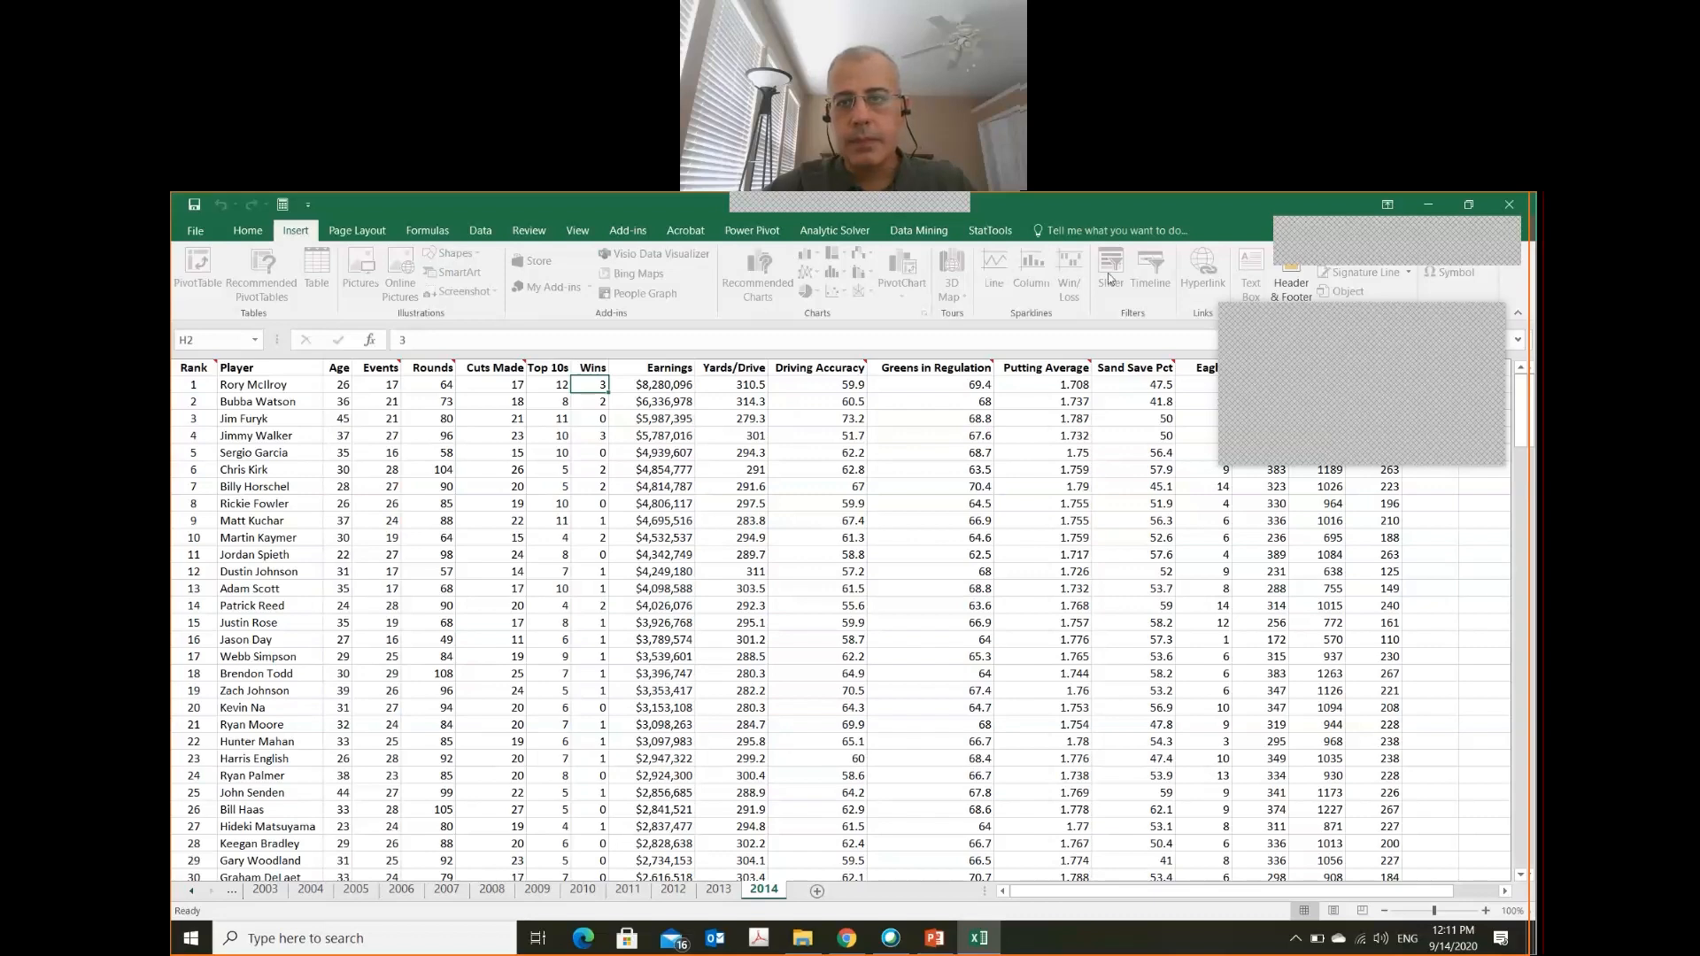
- Select the Earnings and Yards/Drive values of the first two players and check whether a chart can be inserted from them
click(991, 231)
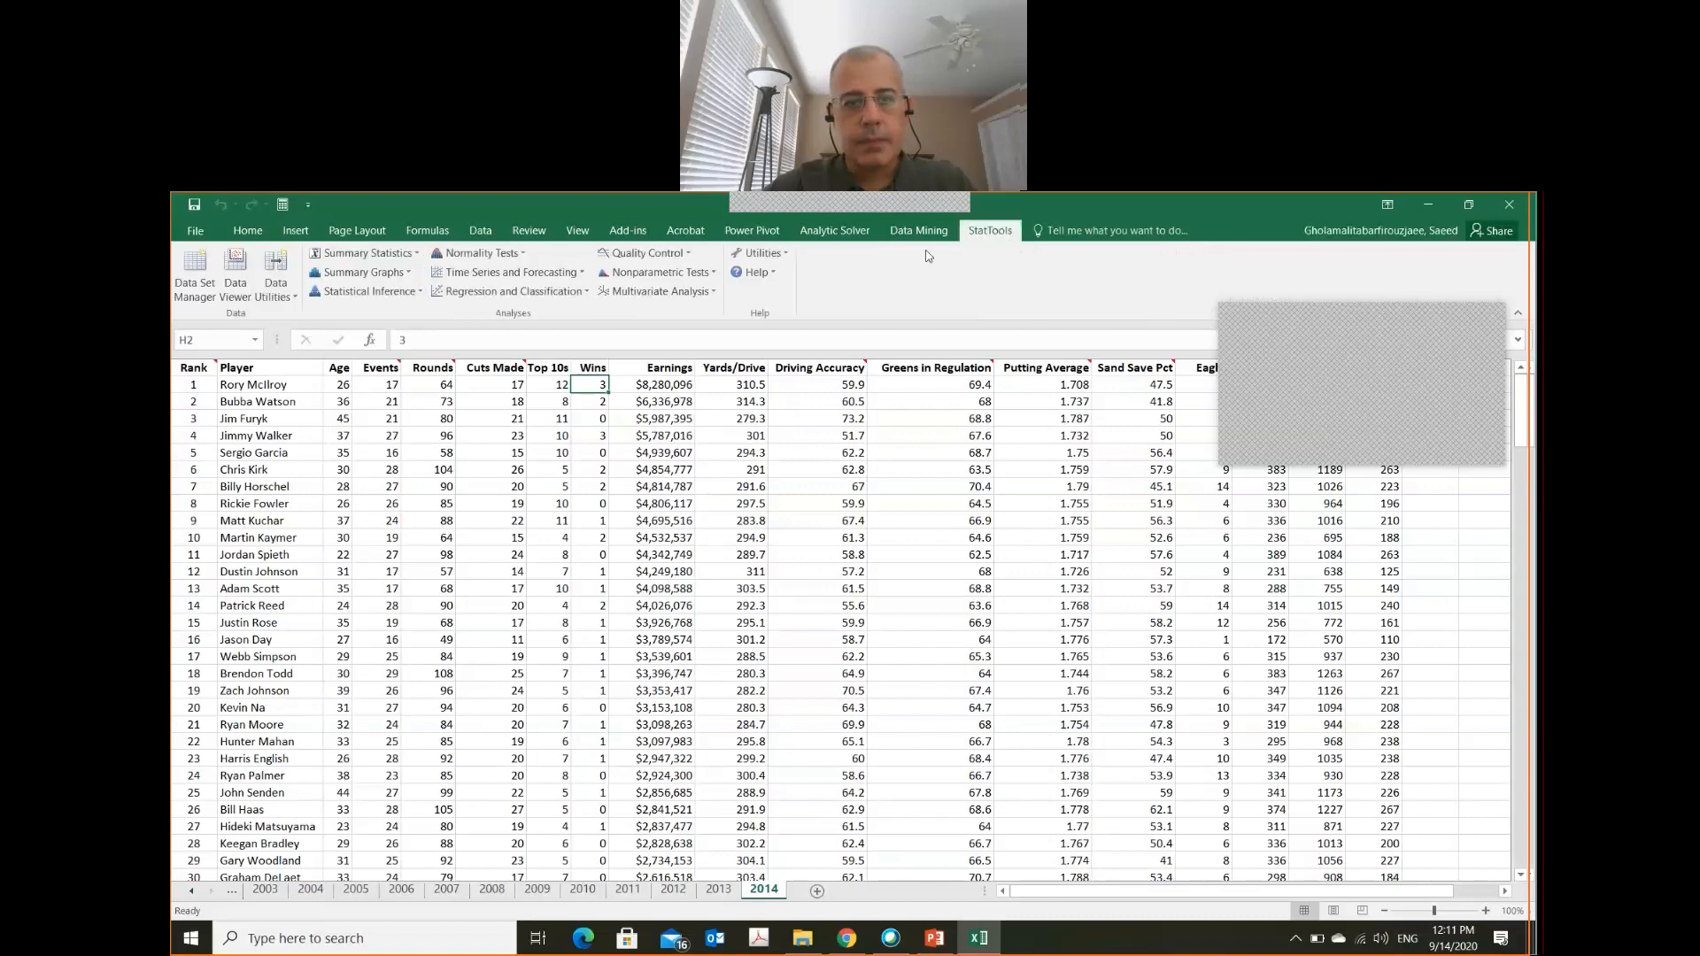
click(645, 373)
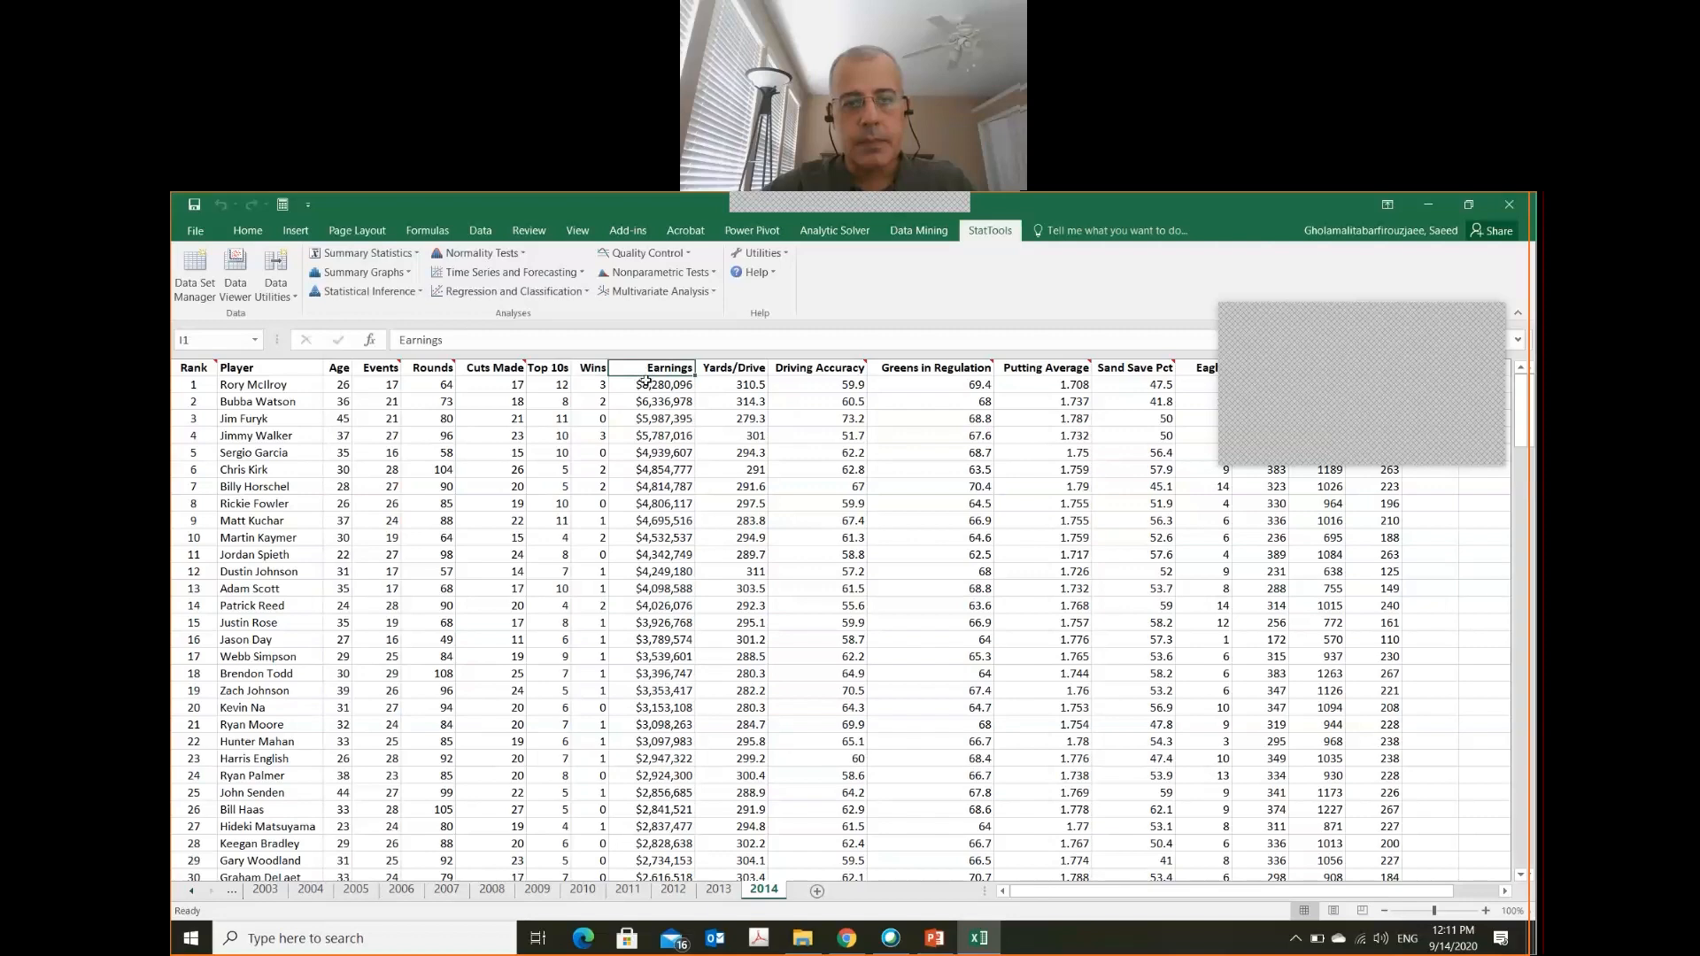
click(645, 383)
key(shift+Right)
key(shift+Down)
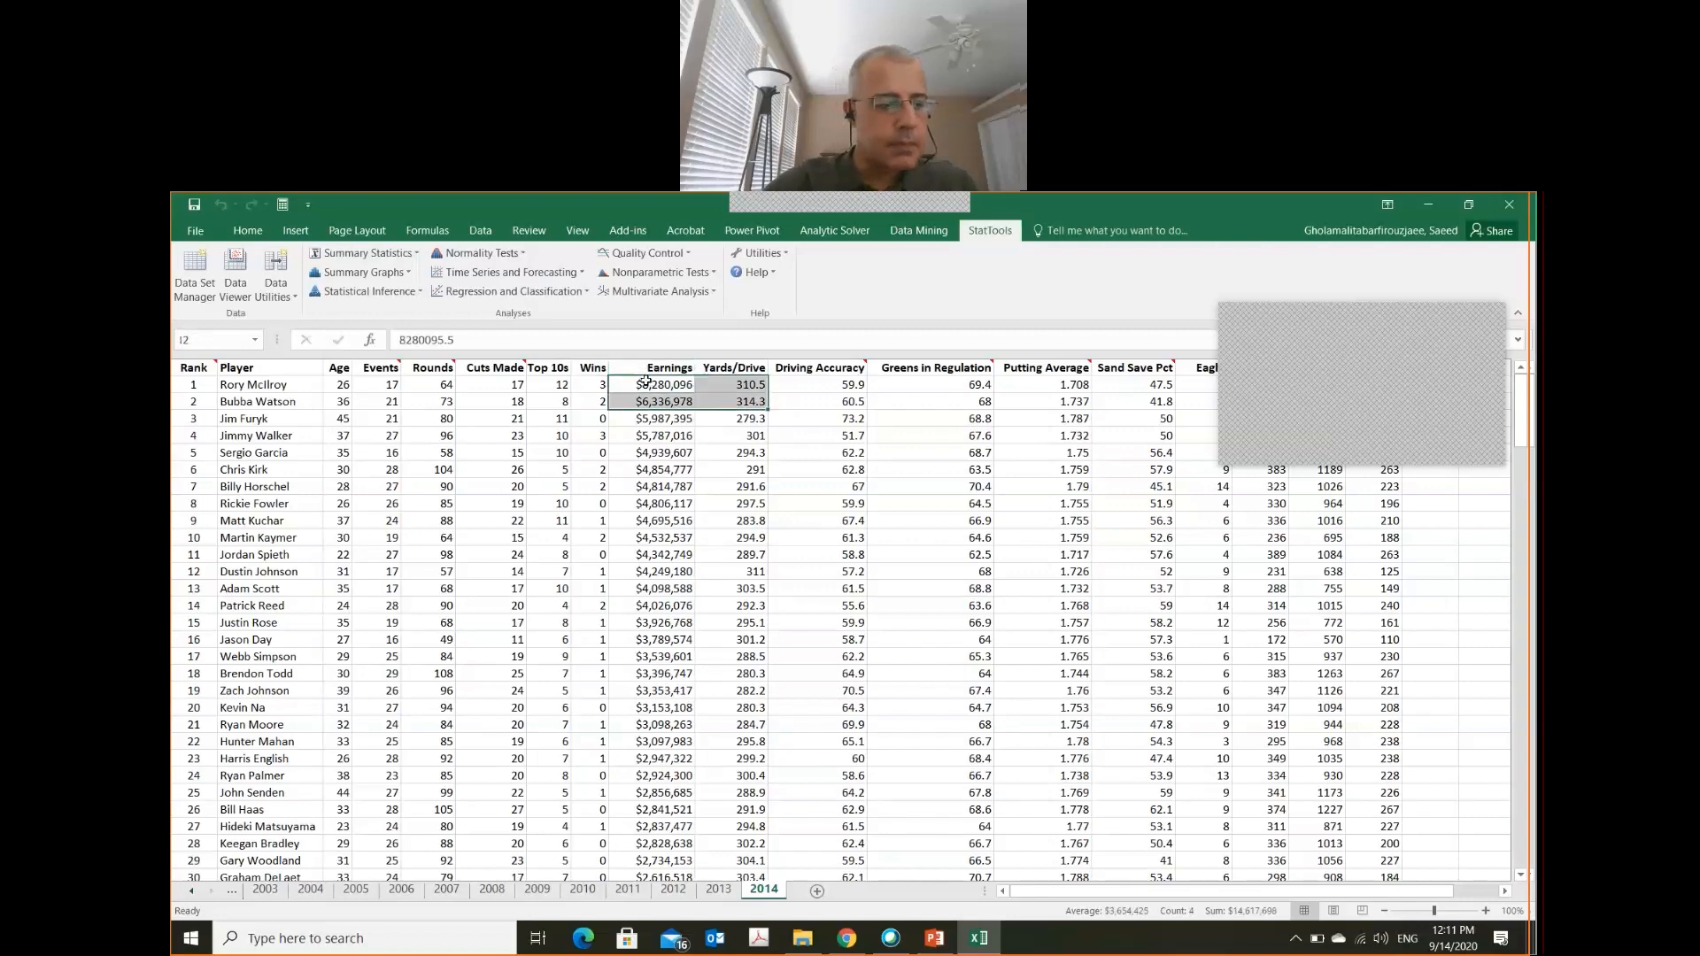
click(301, 231)
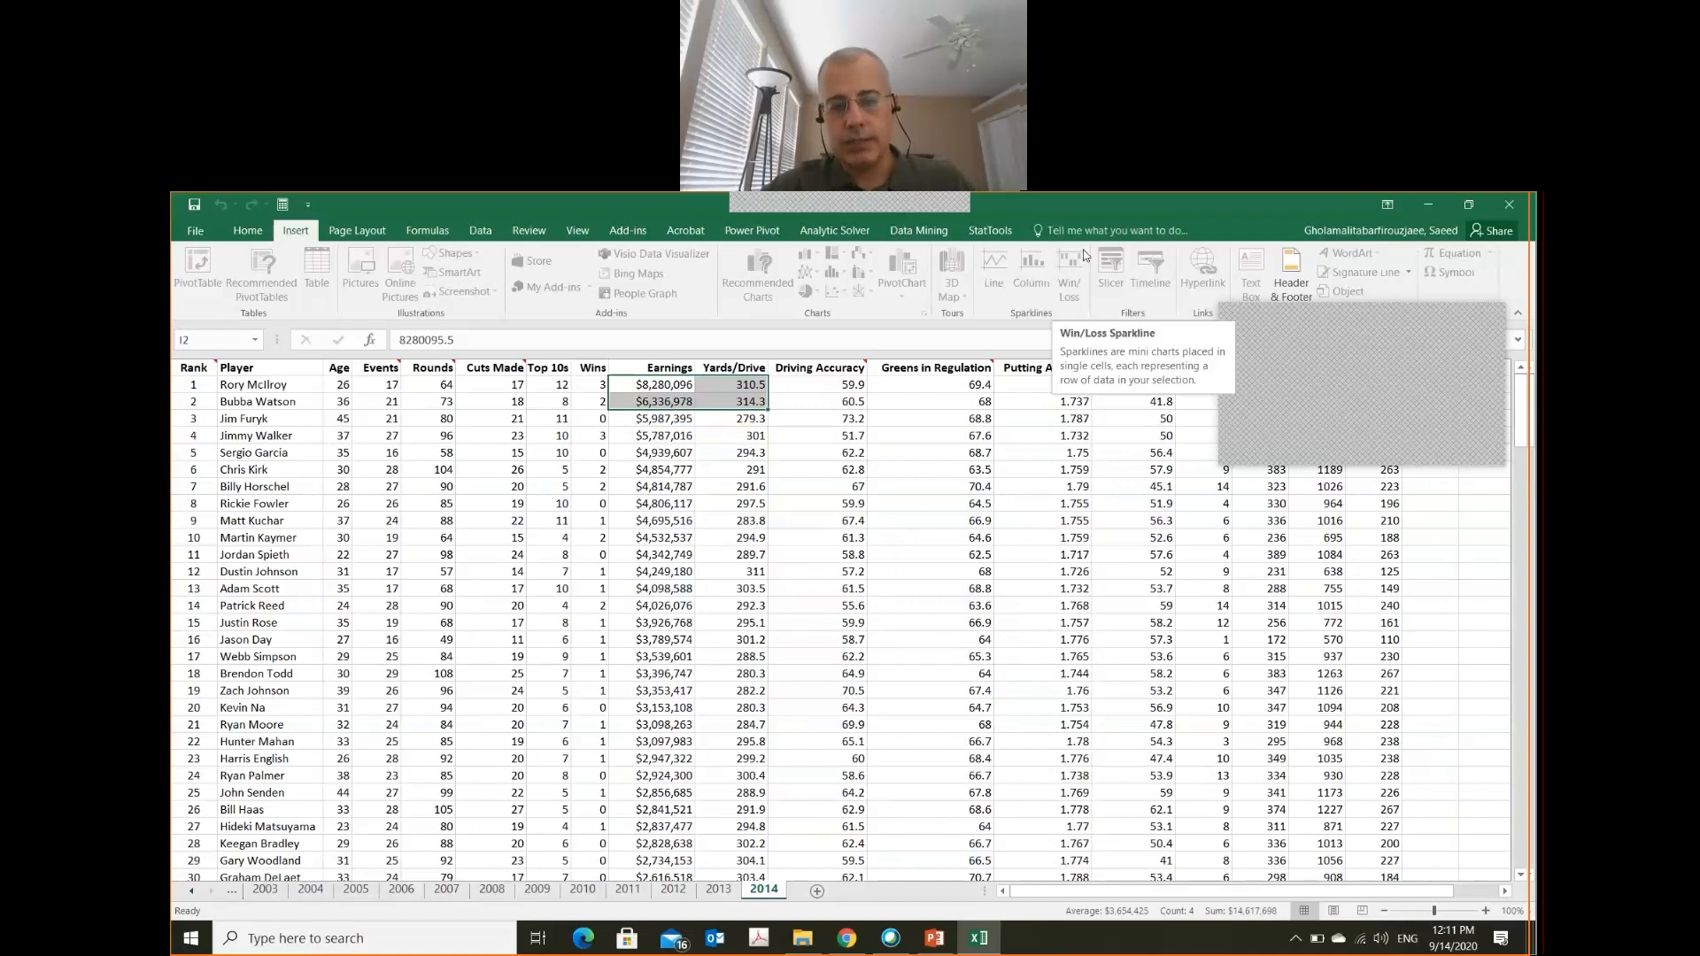
- Select the Wins and Earnings columns from their headers in row 1 down to the last player
key(Up)
key(shift+Right)
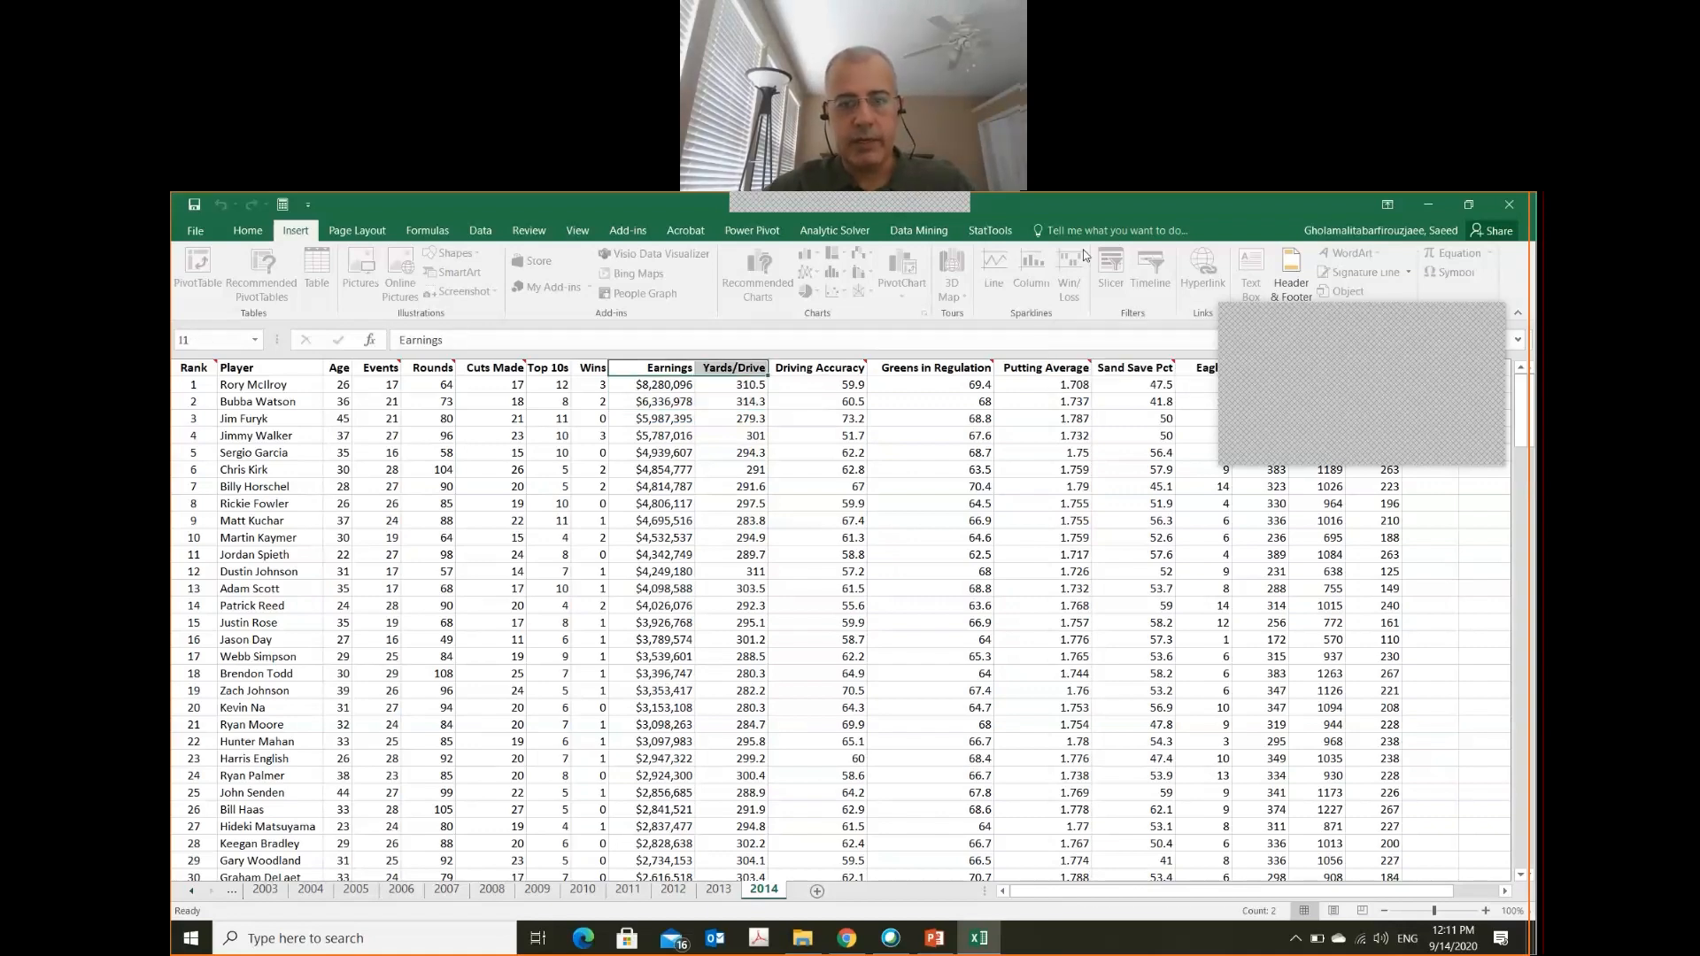
key(Left)
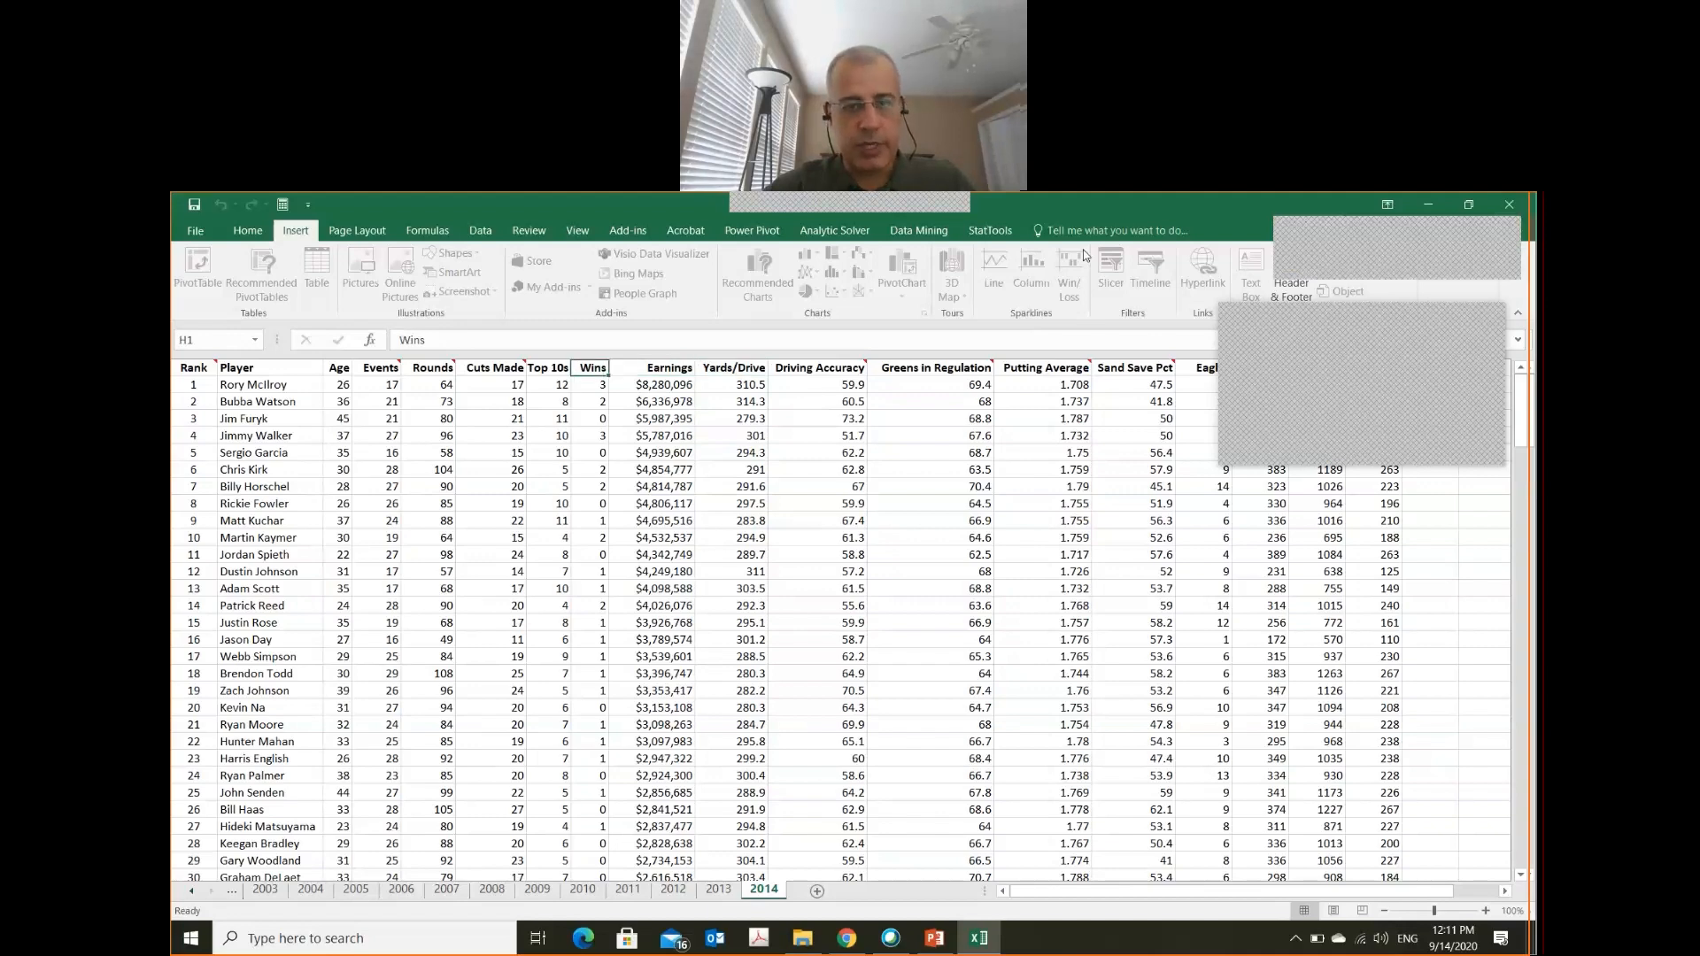
key(shift+Right)
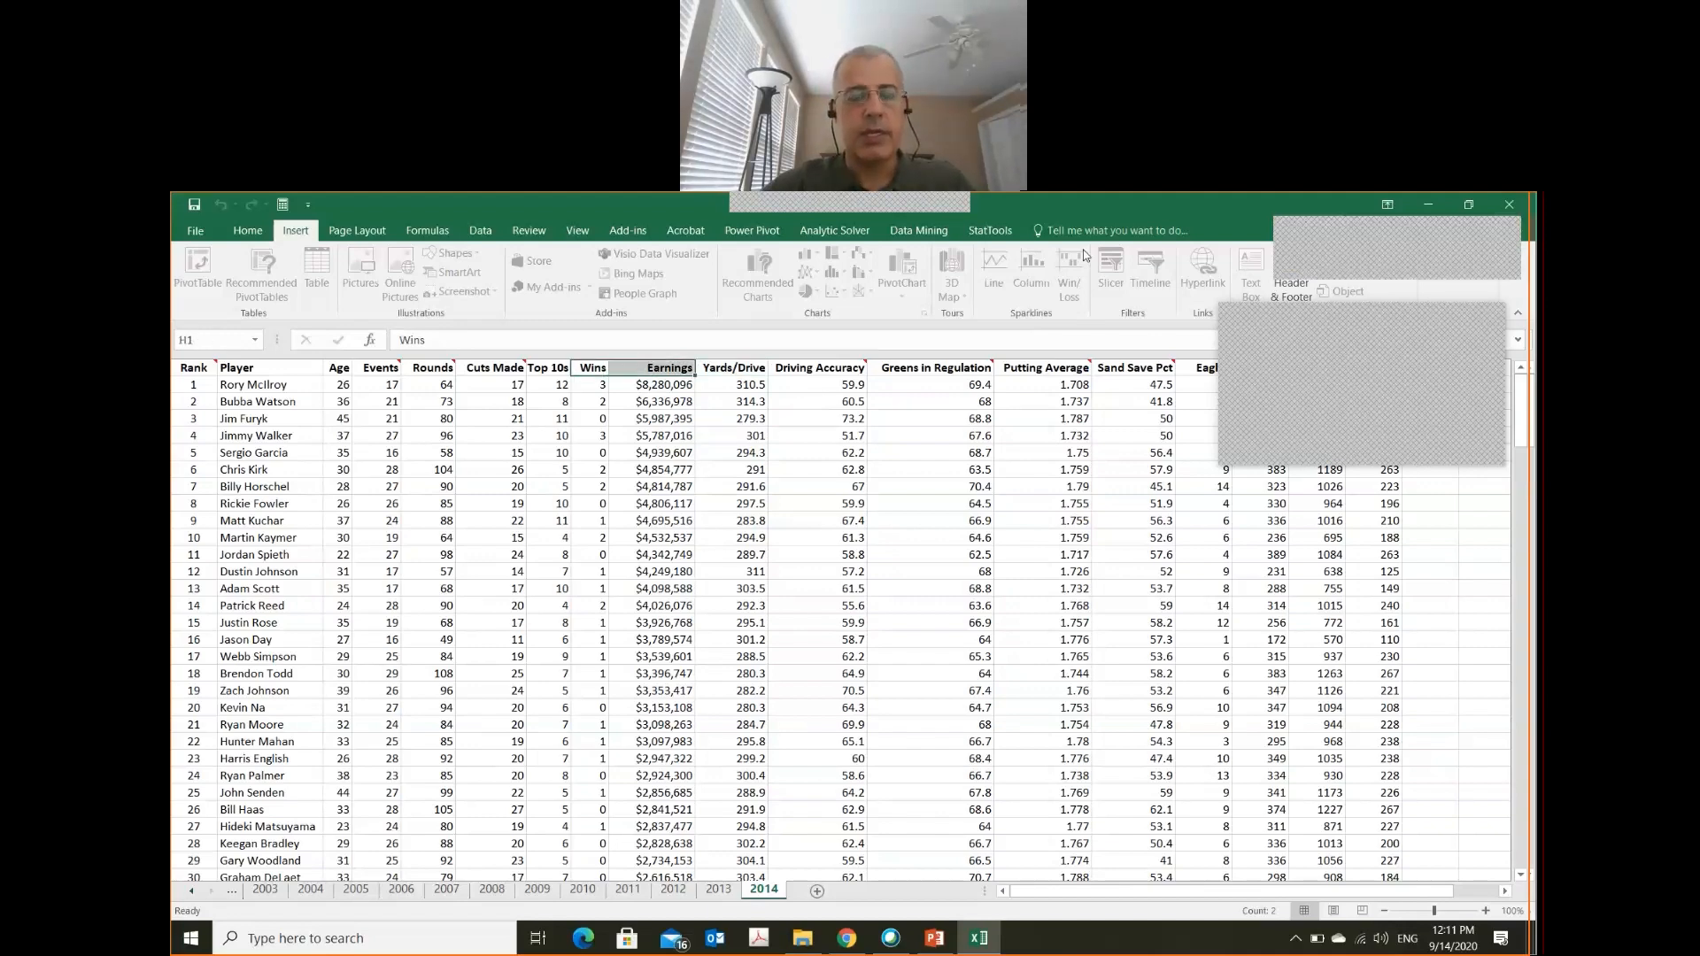
key(ctrl+shift+Down)
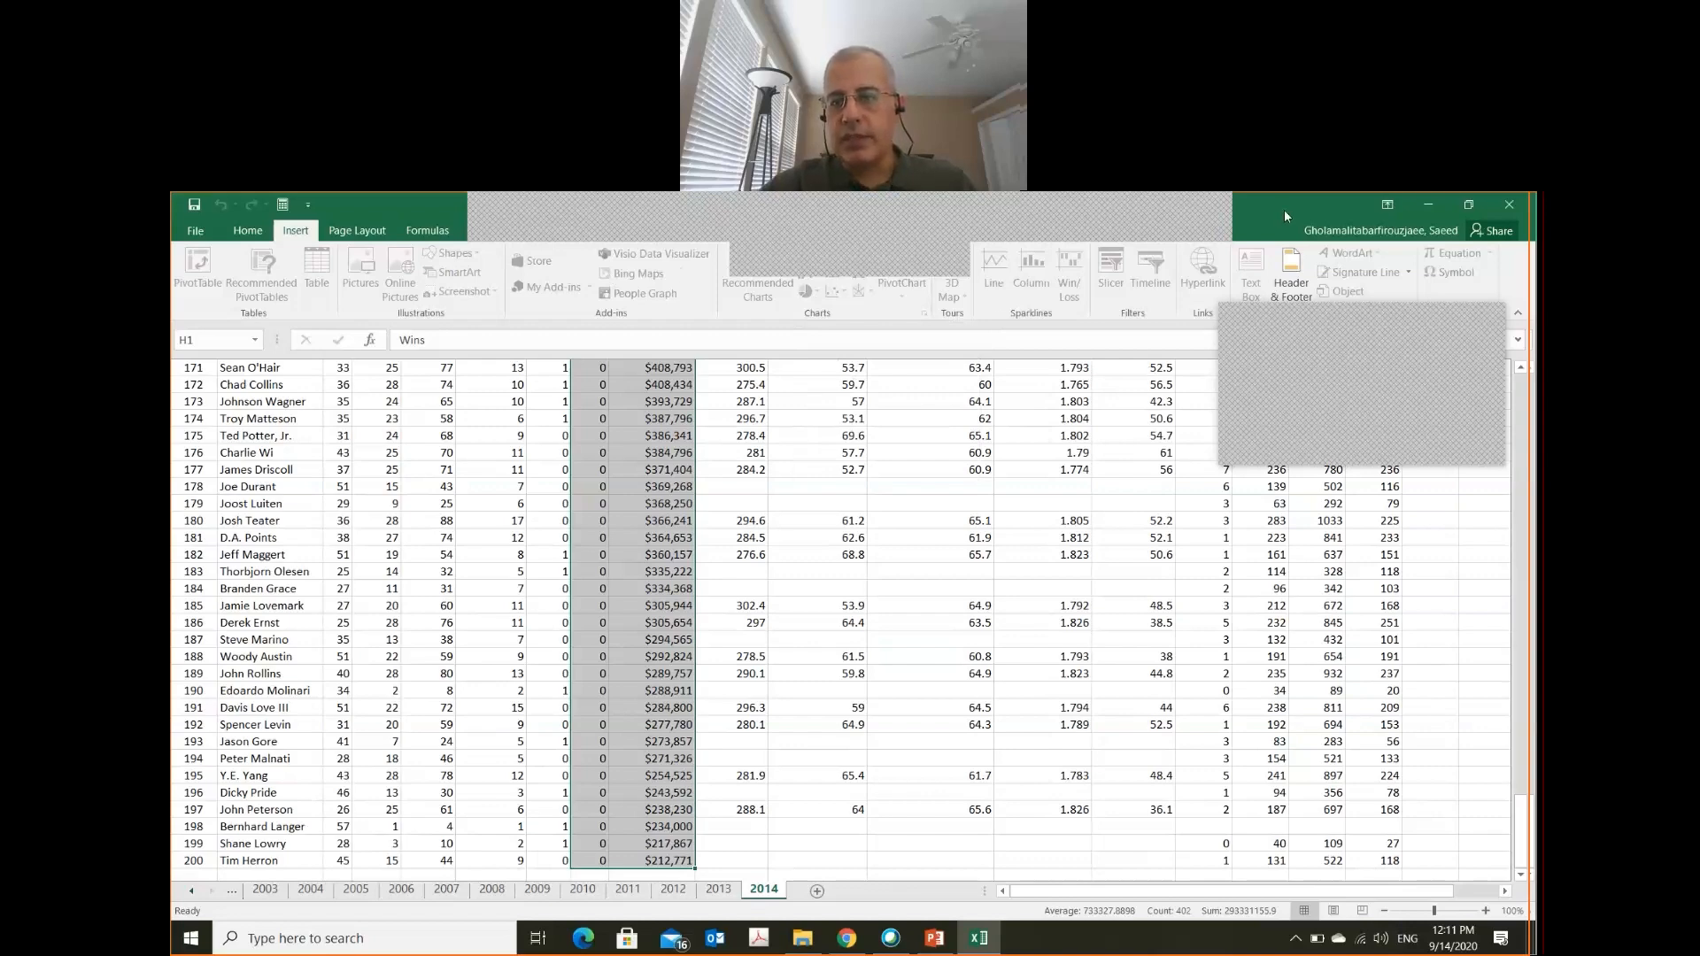
- Bring up the StatTools commands for the Golf Stats workbook and maximize its window
click(1067, 226)
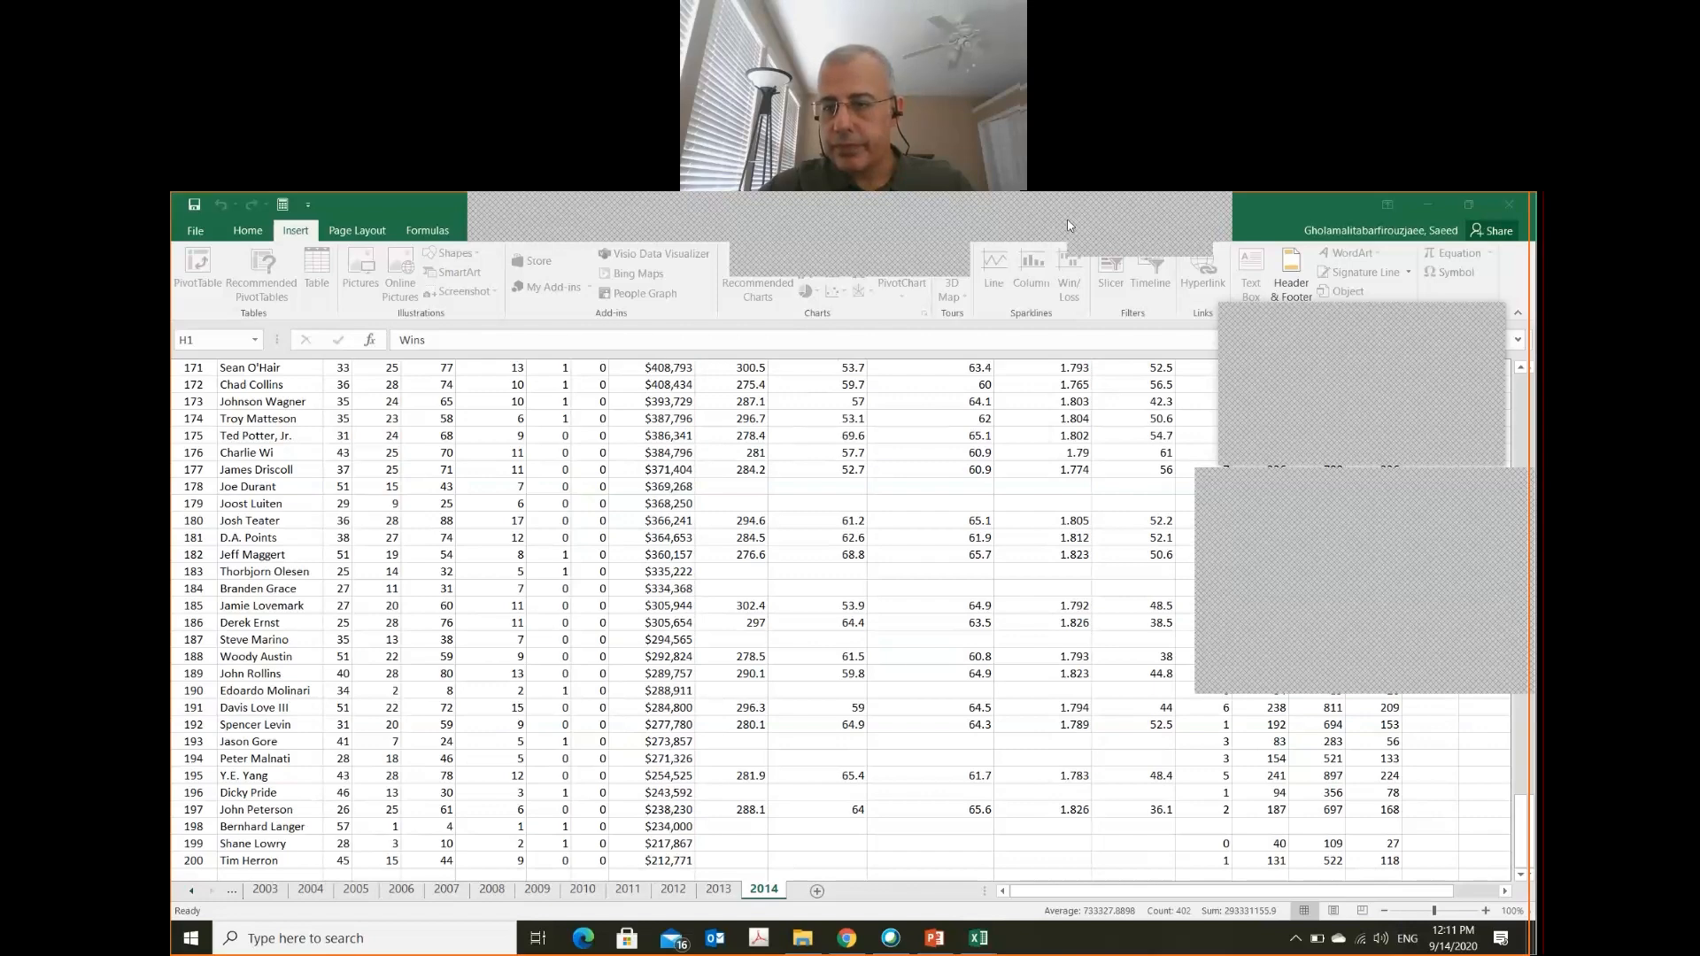
click(402, 205)
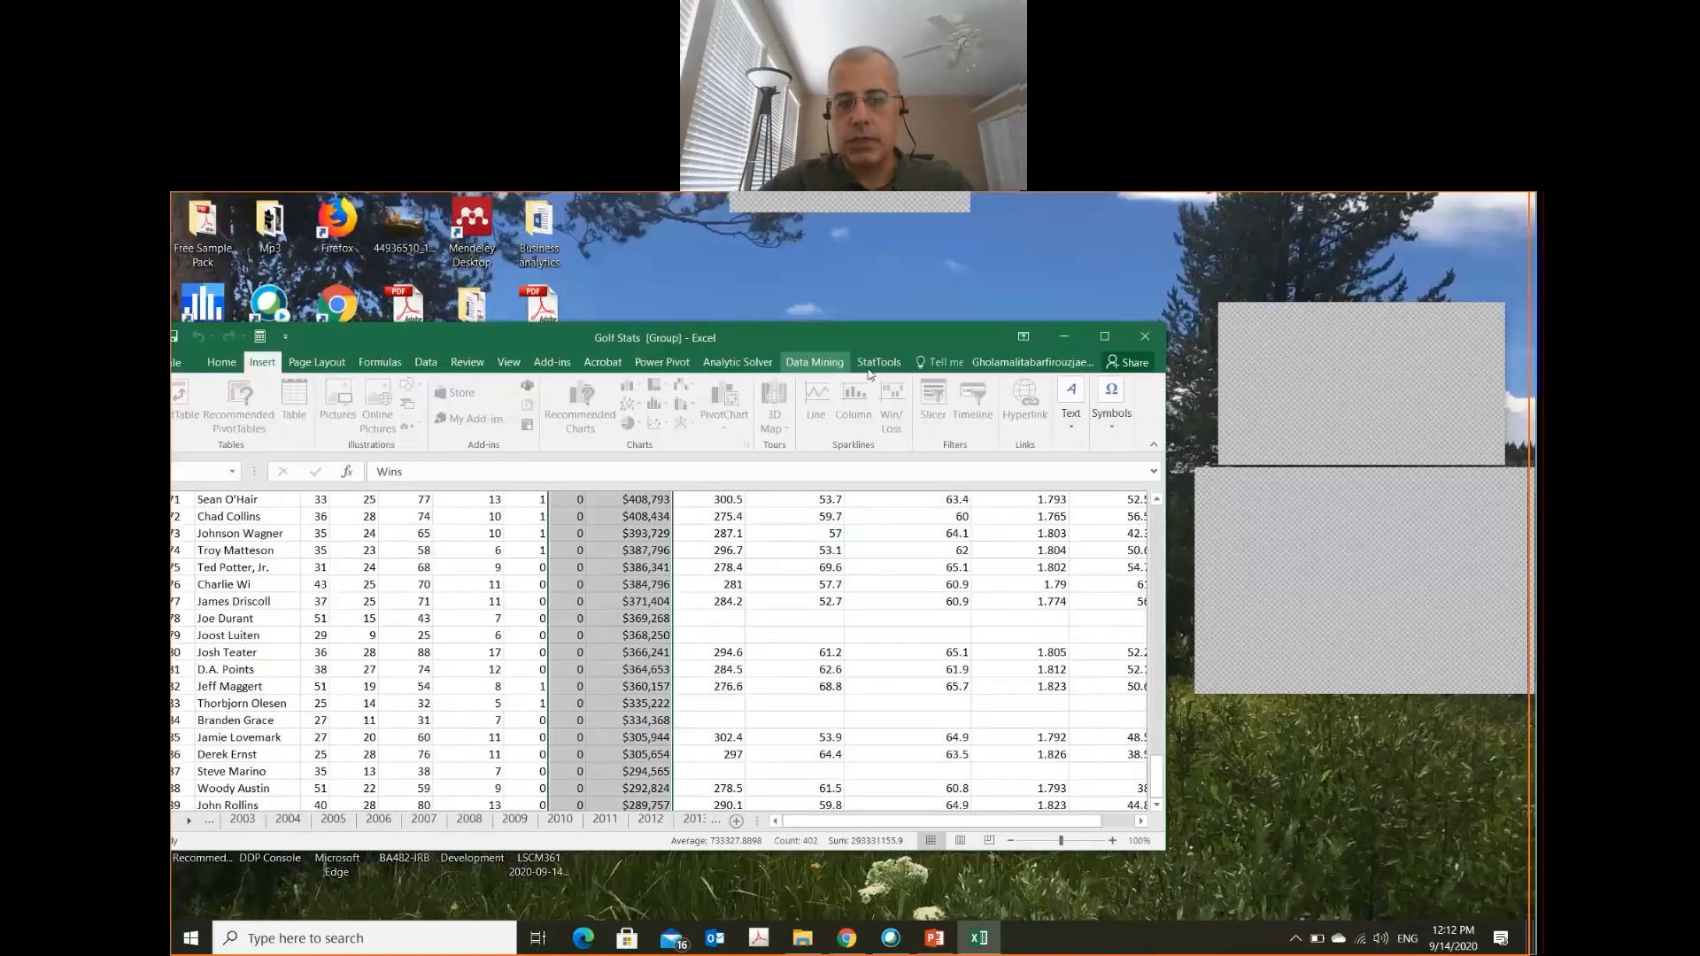
click(871, 365)
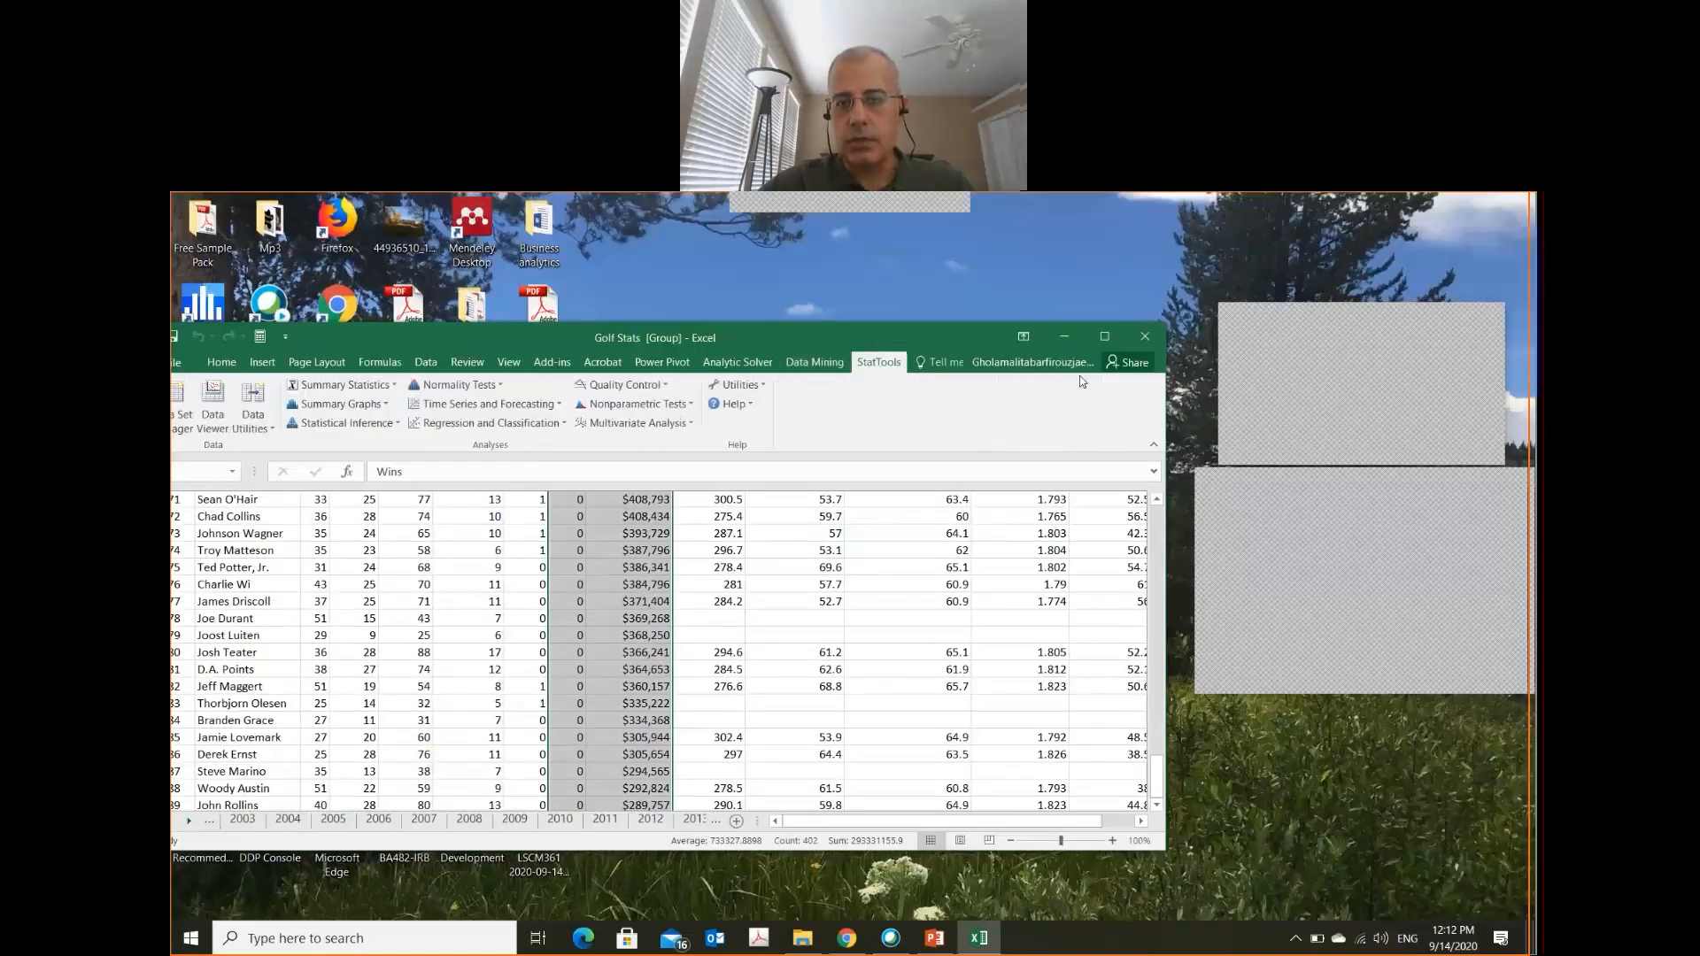
click(1106, 336)
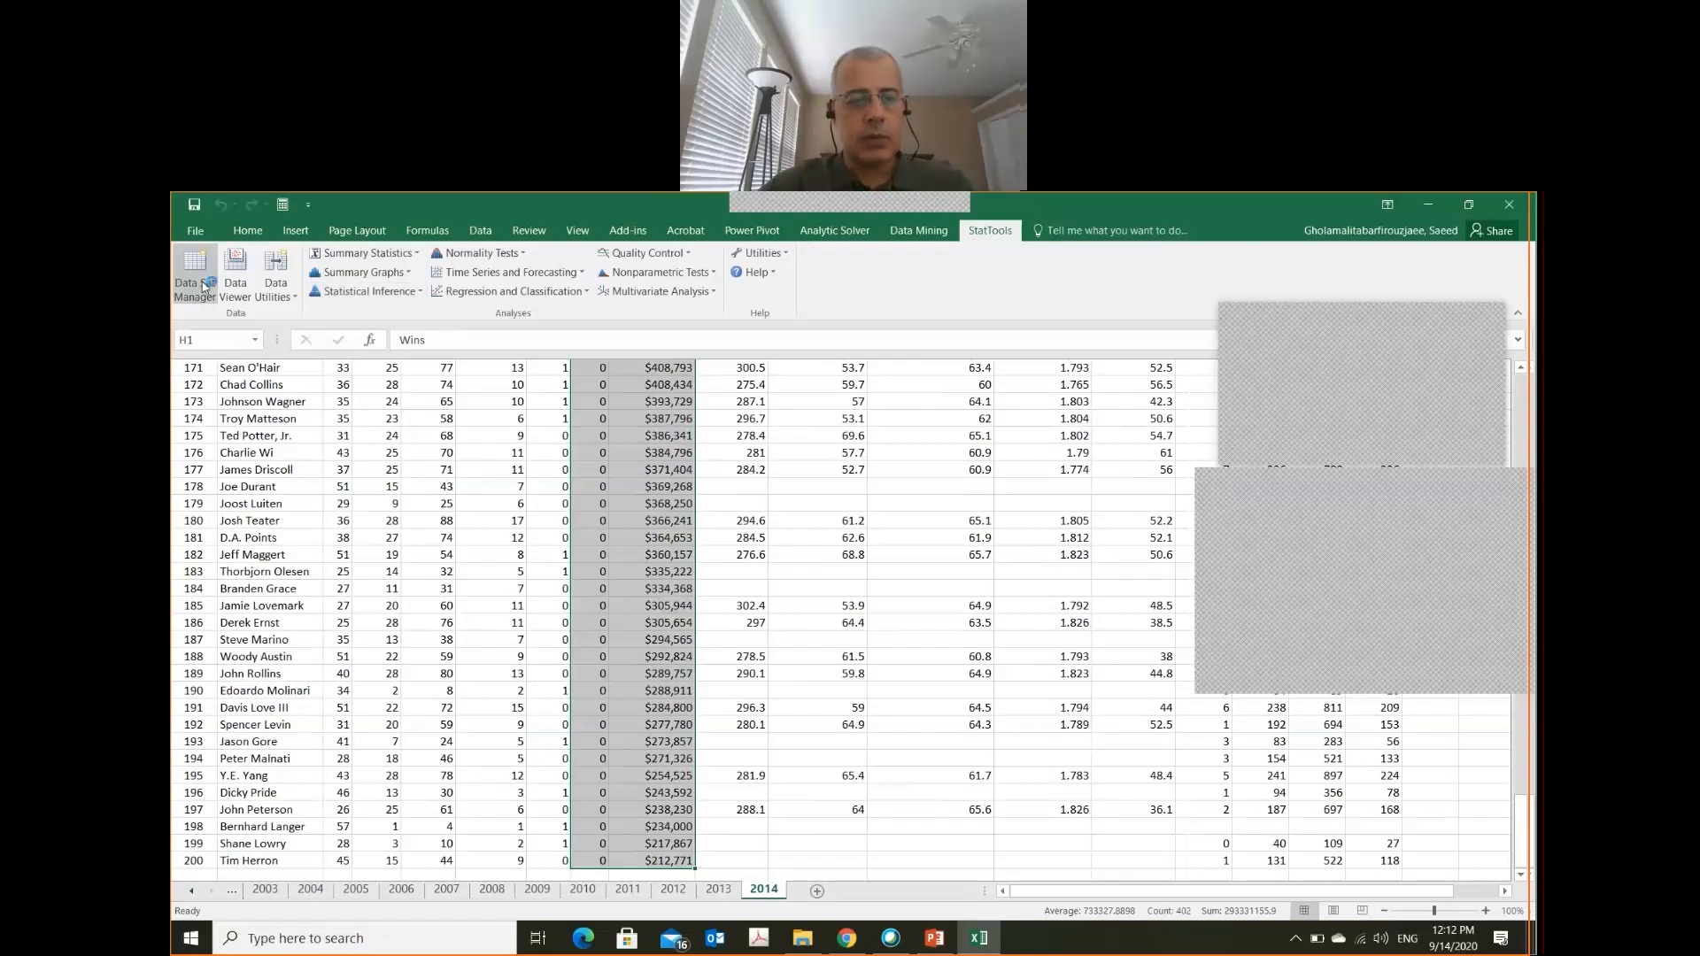
- Define the golf data range A1:R201 as a new StatTools data set with variables in columns and names in the first row
click(298, 433)
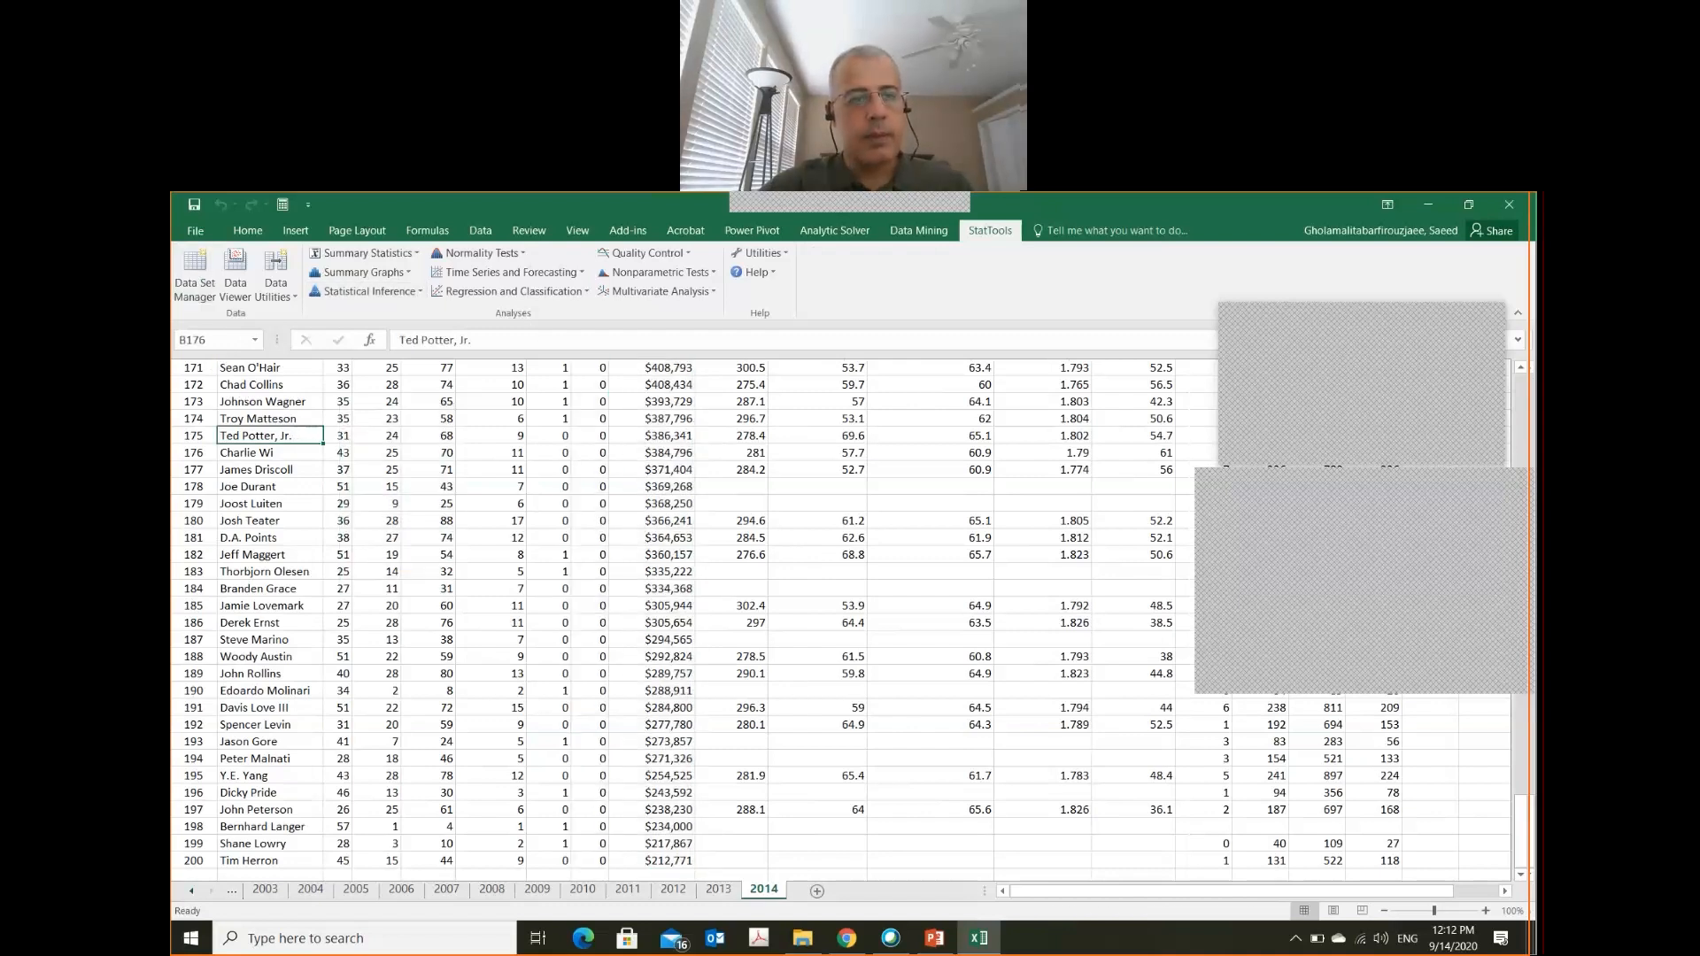
click(182, 285)
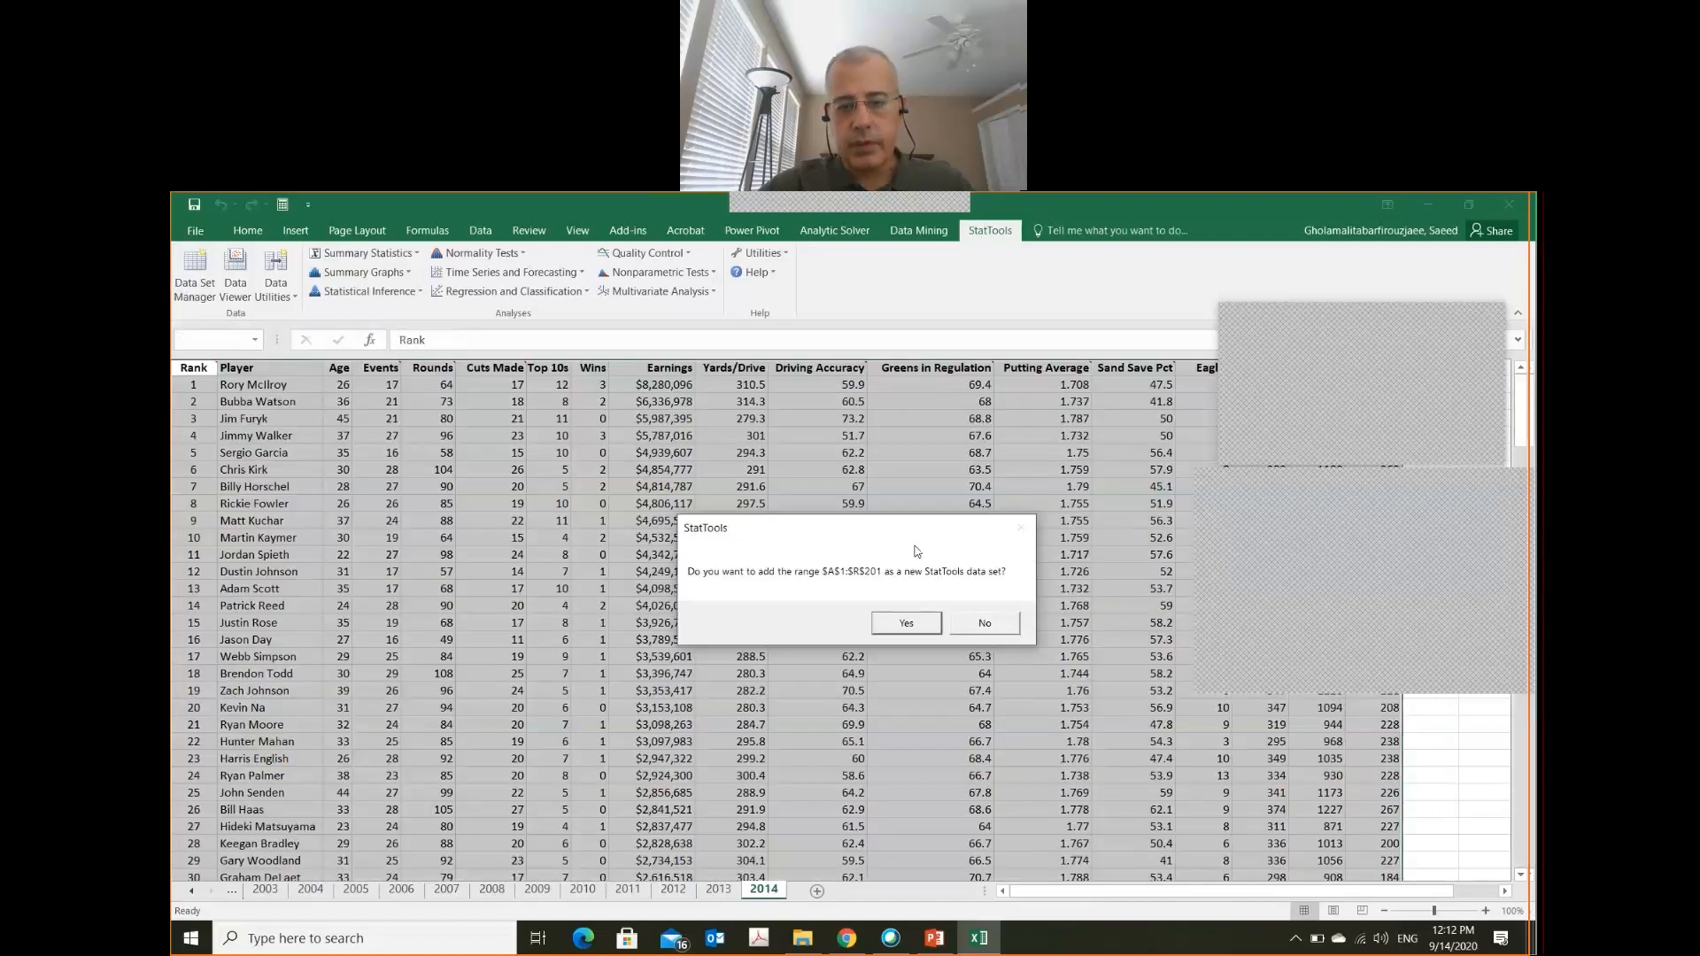
click(900, 622)
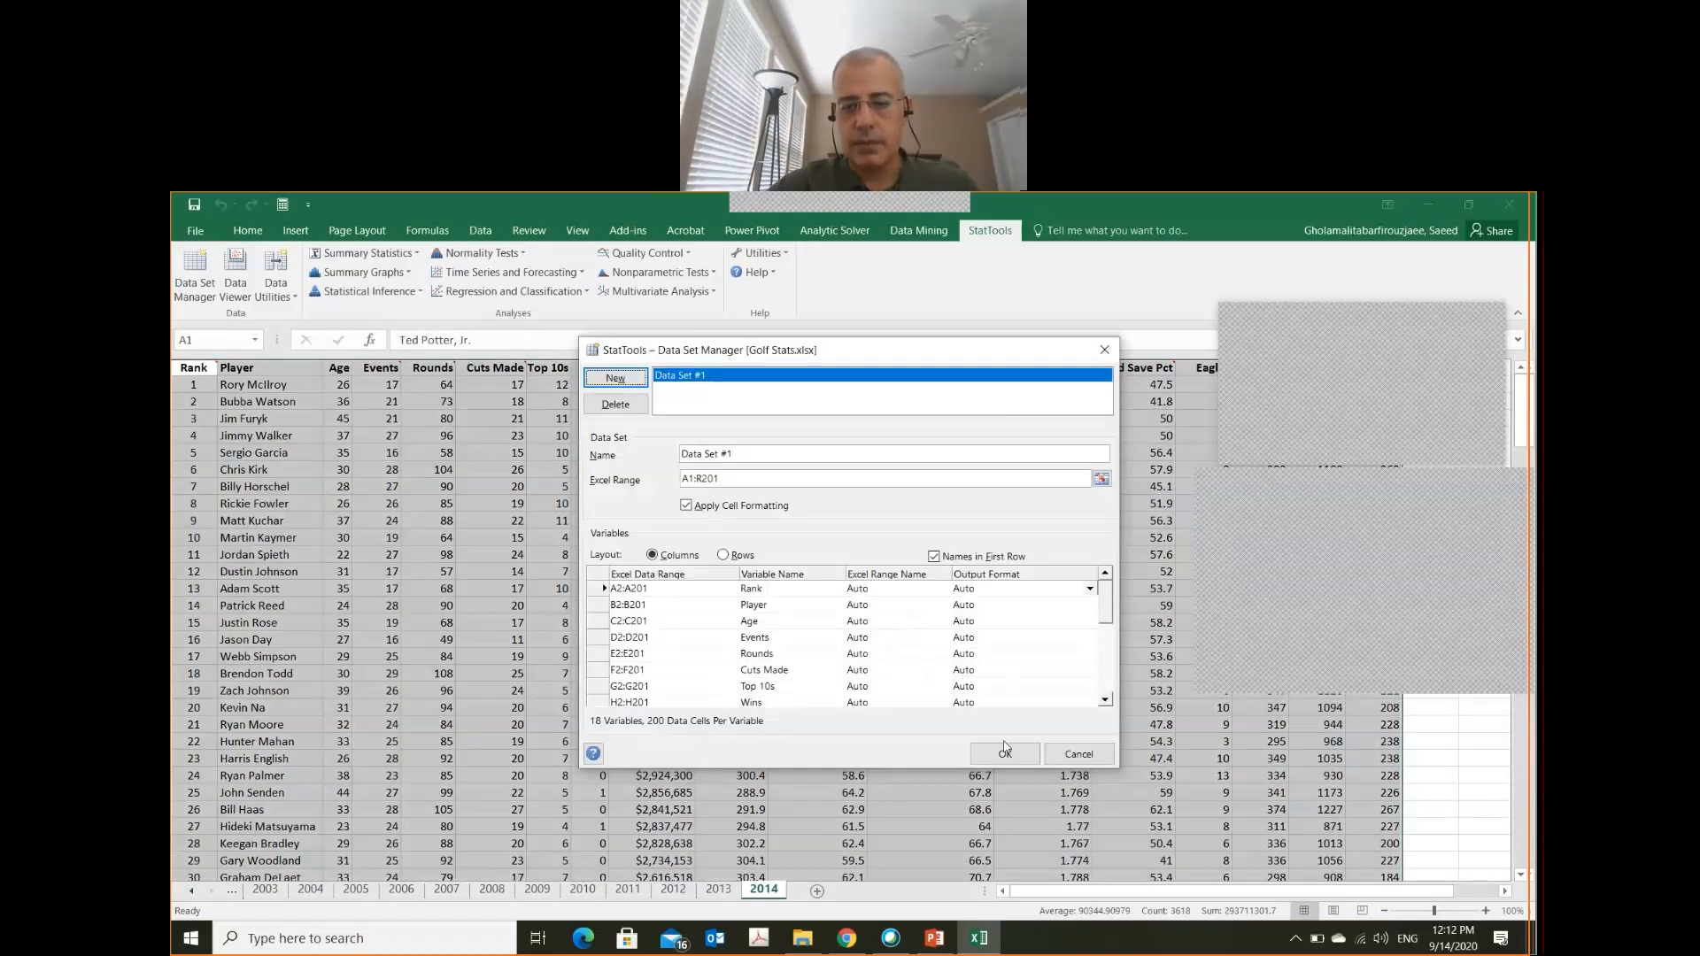
click(1004, 751)
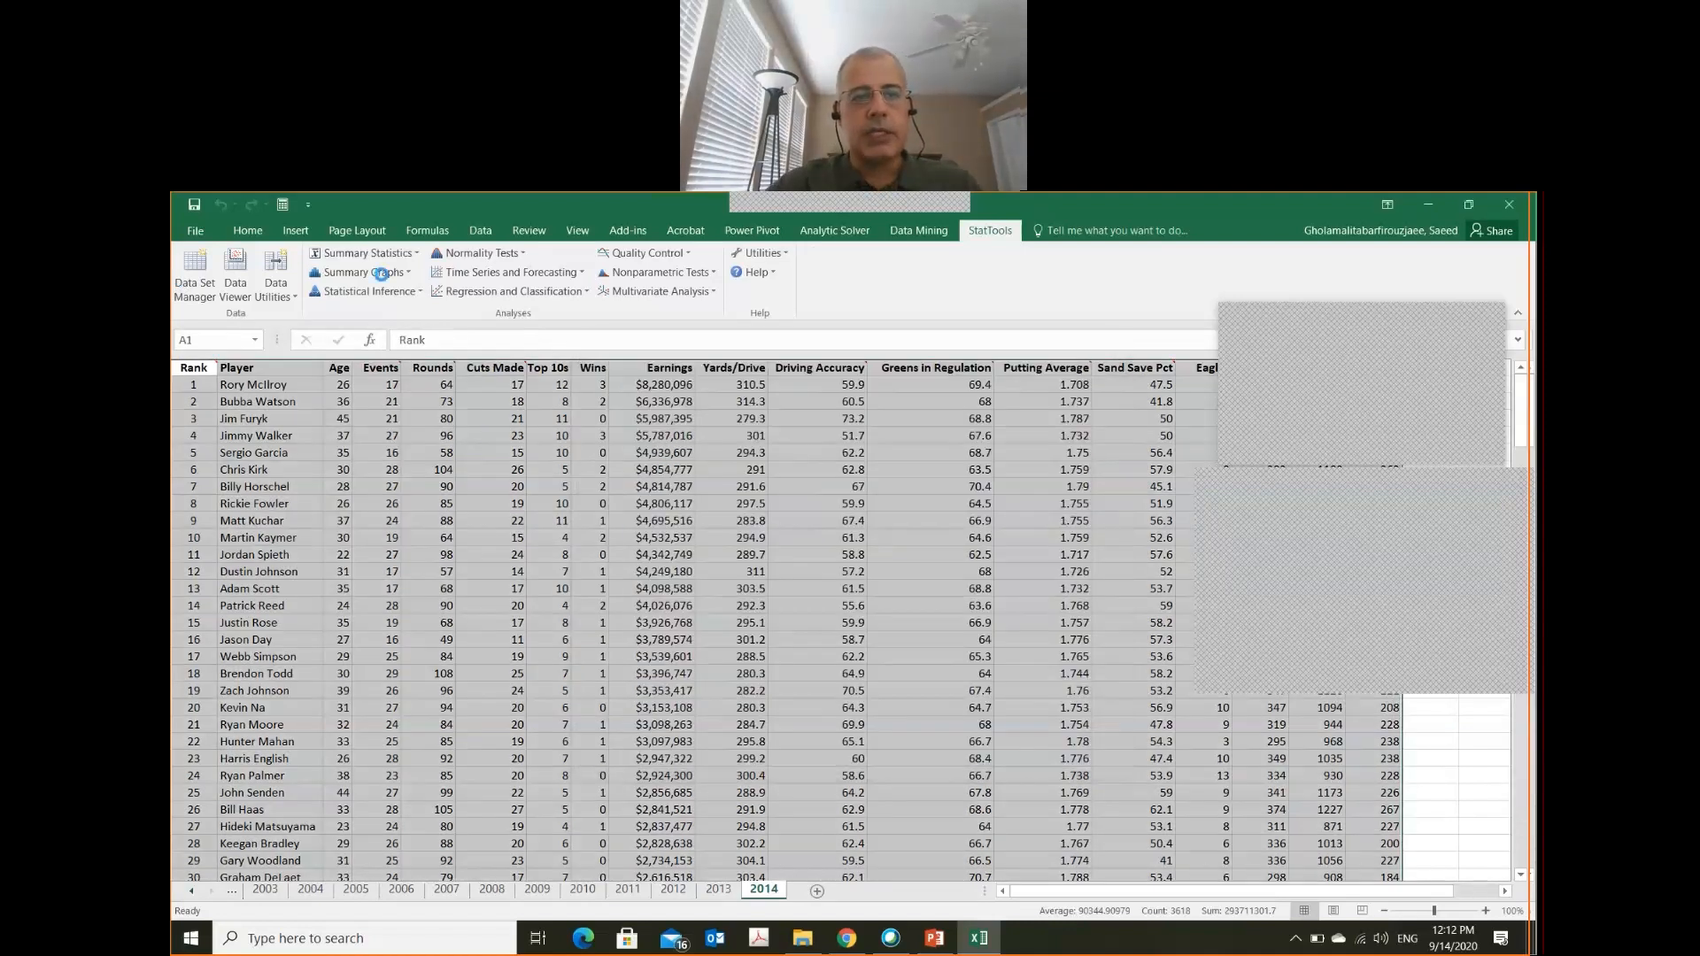
- Start a StatTools scatterplot on Data Set #1 and look through its list of variables down to Bogies
click(380, 273)
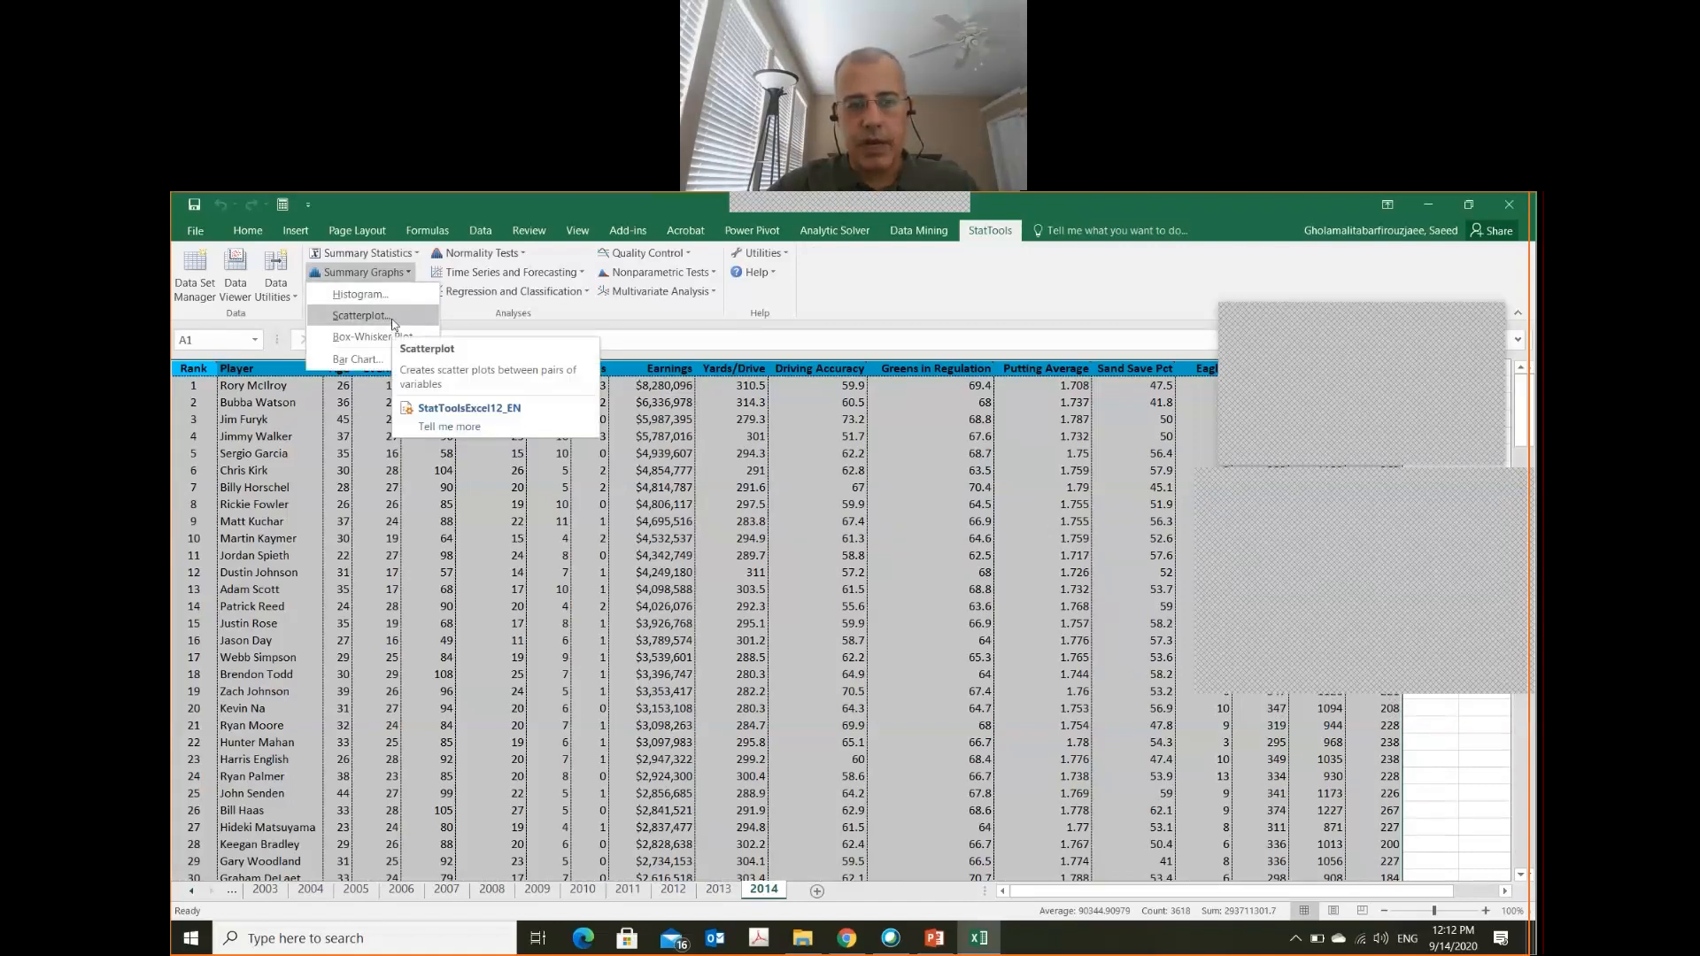
click(393, 321)
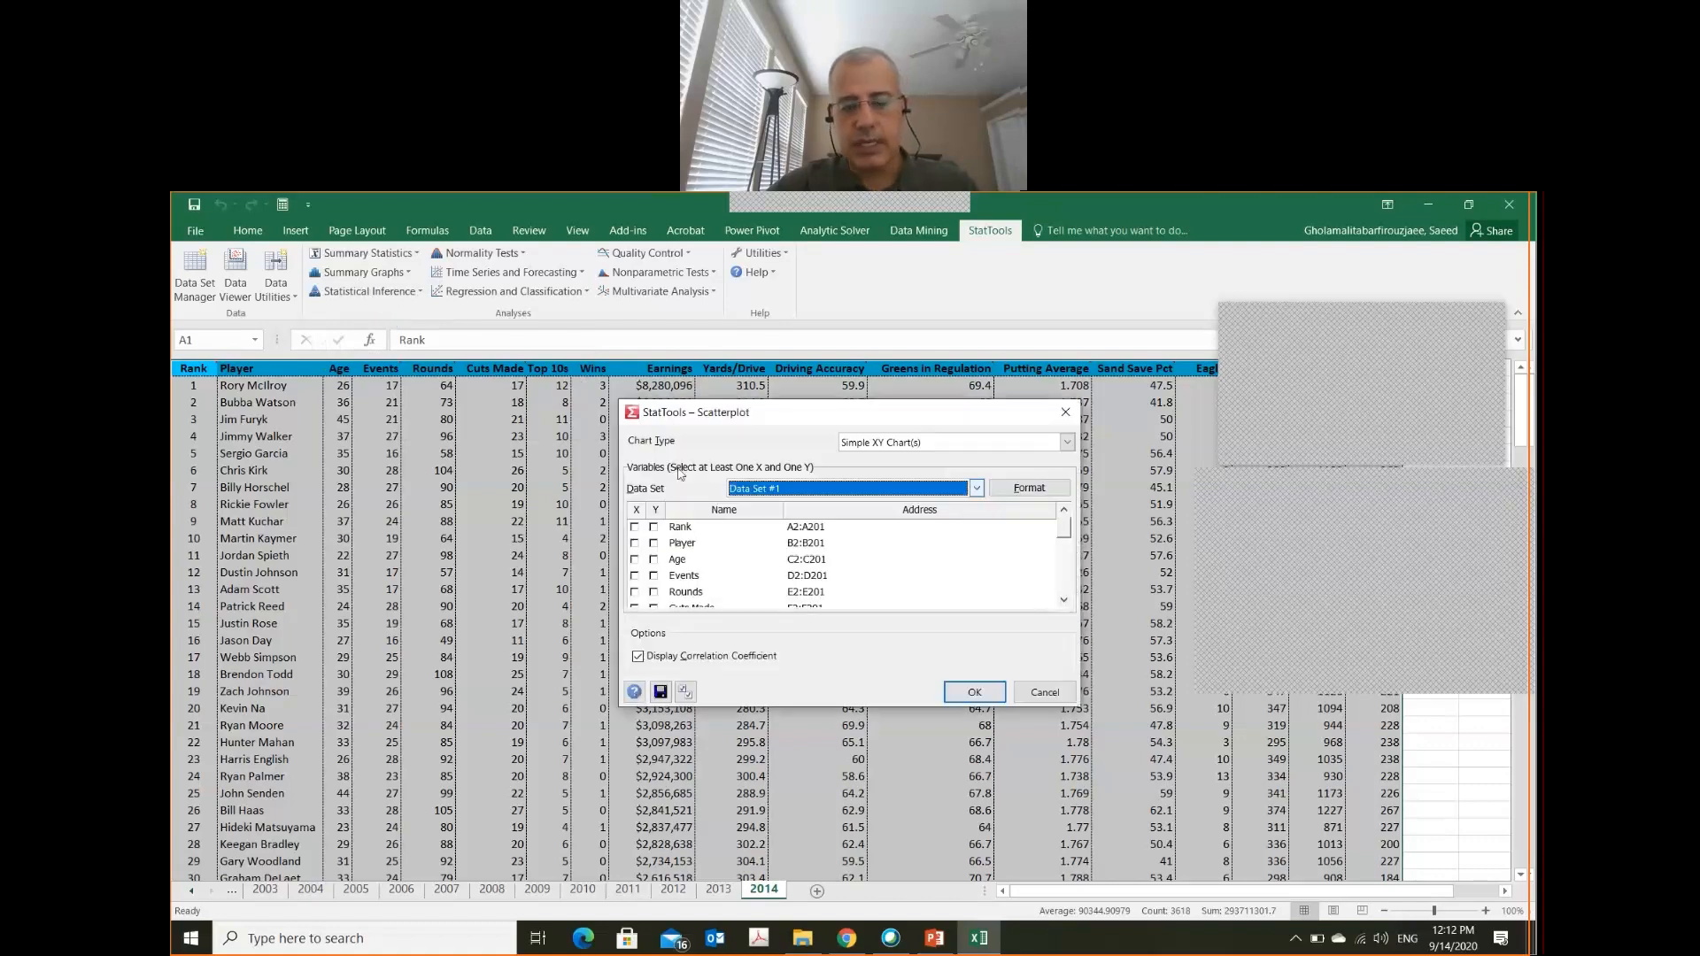
click(1064, 600)
click(1065, 602)
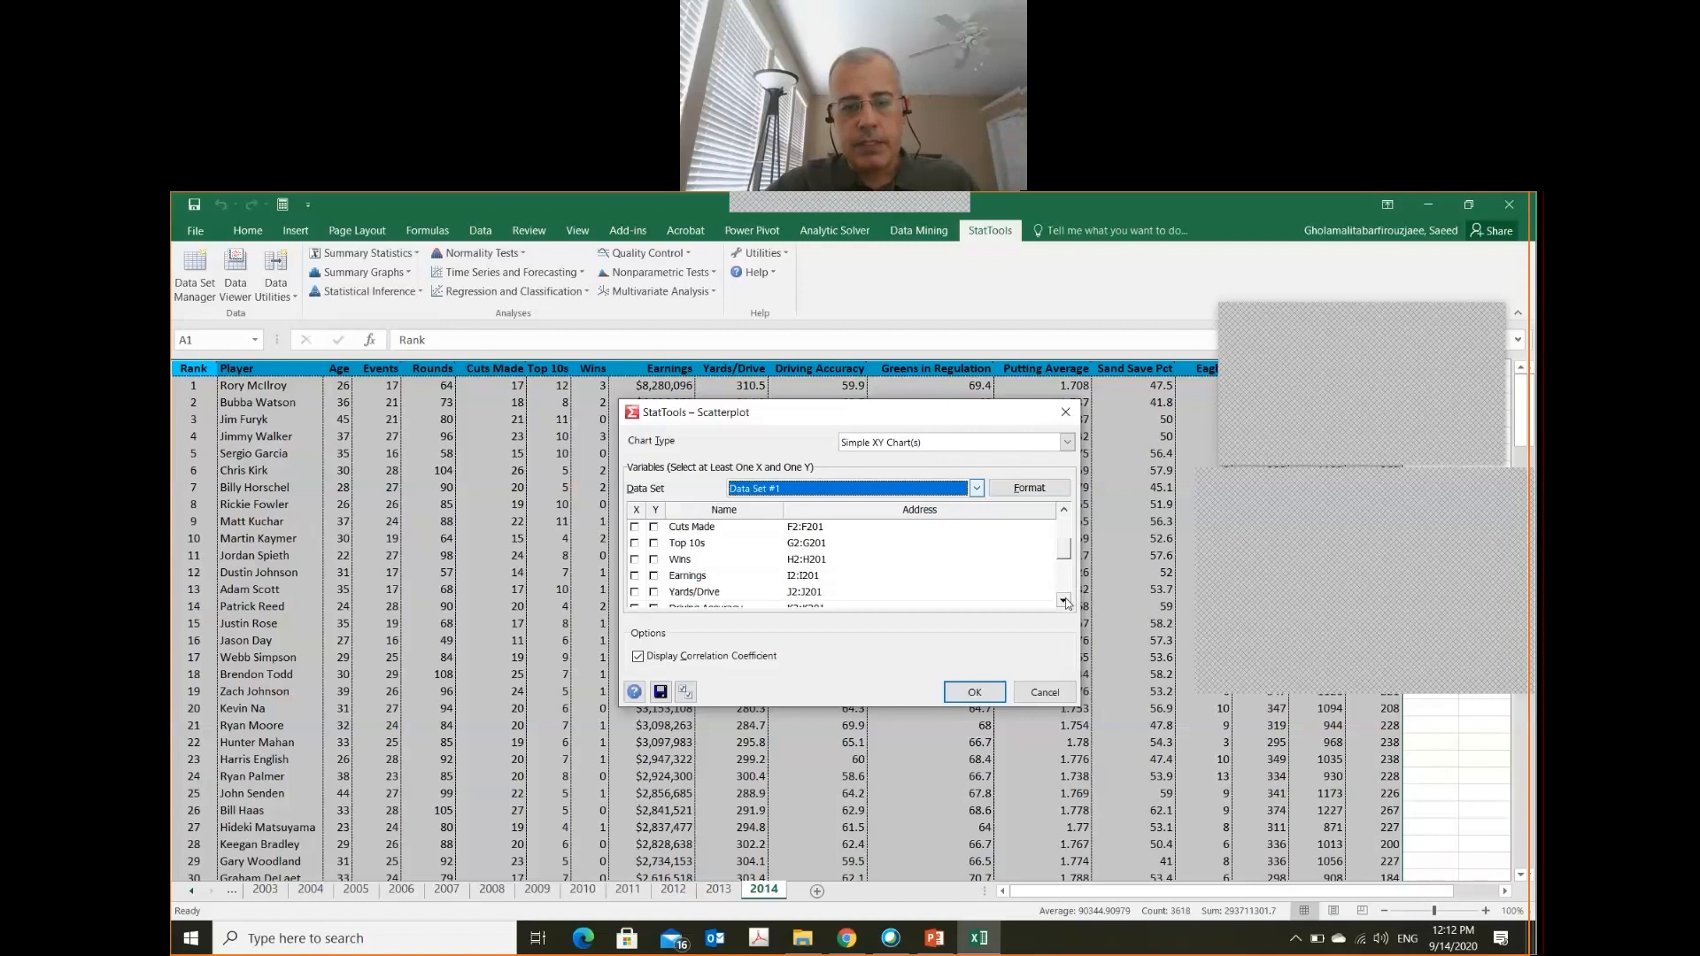
click(1064, 601)
click(1064, 602)
click(1064, 601)
click(1064, 601)
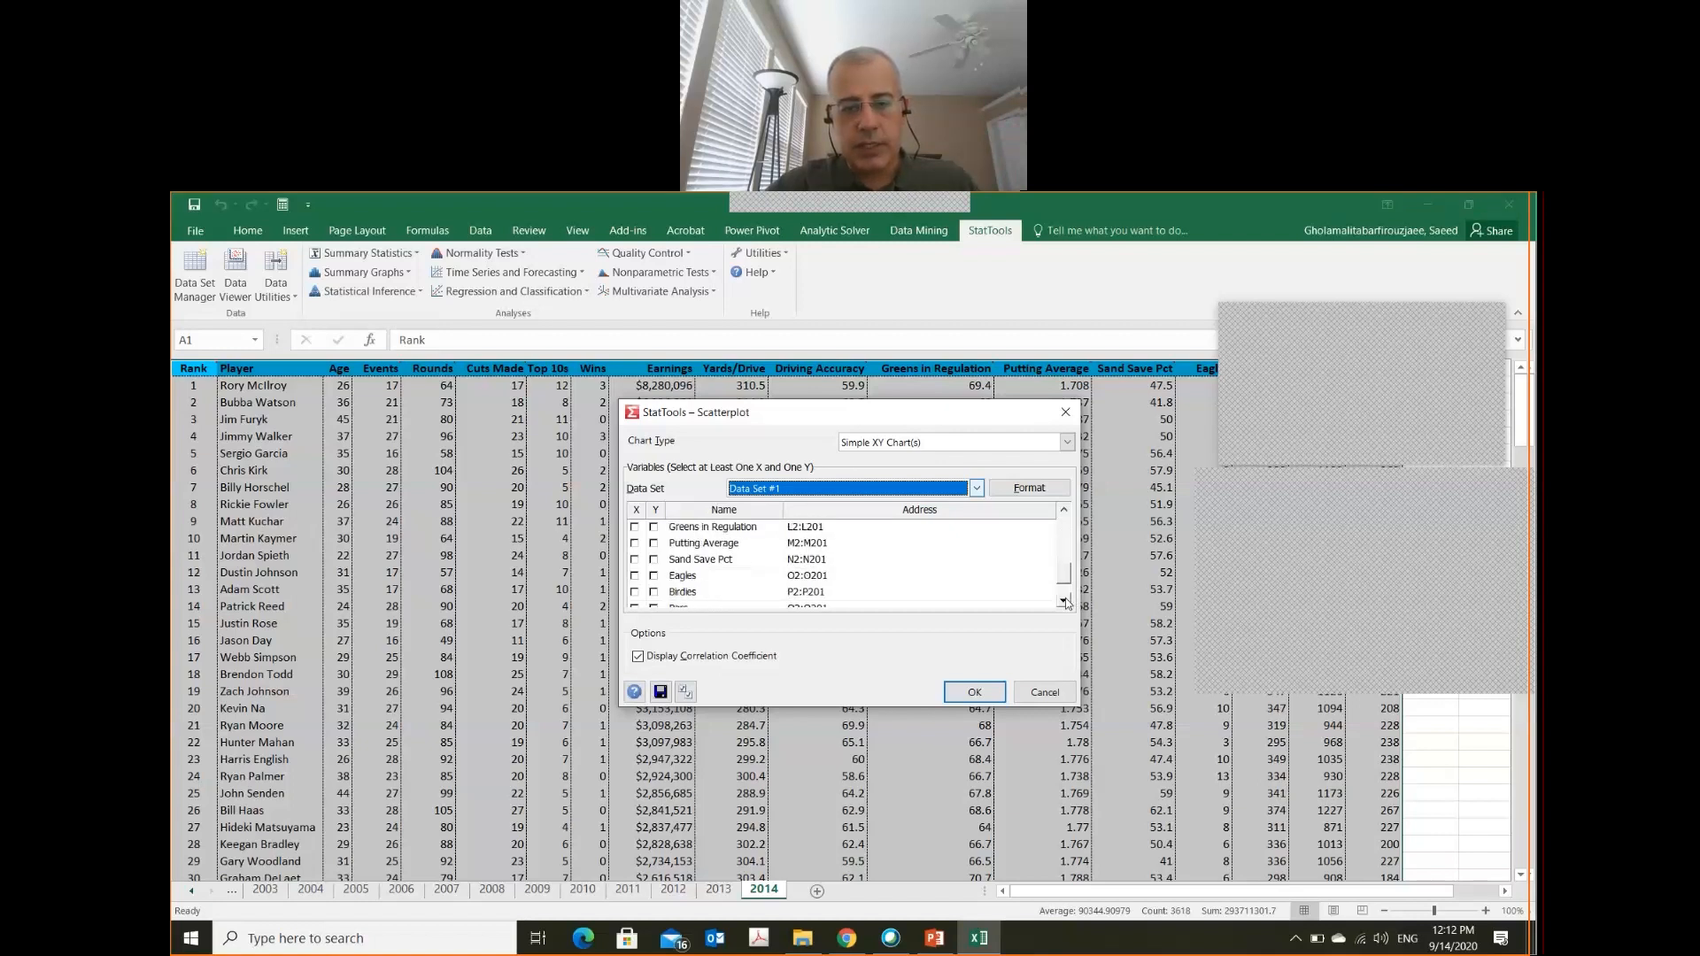
click(1064, 601)
click(1065, 600)
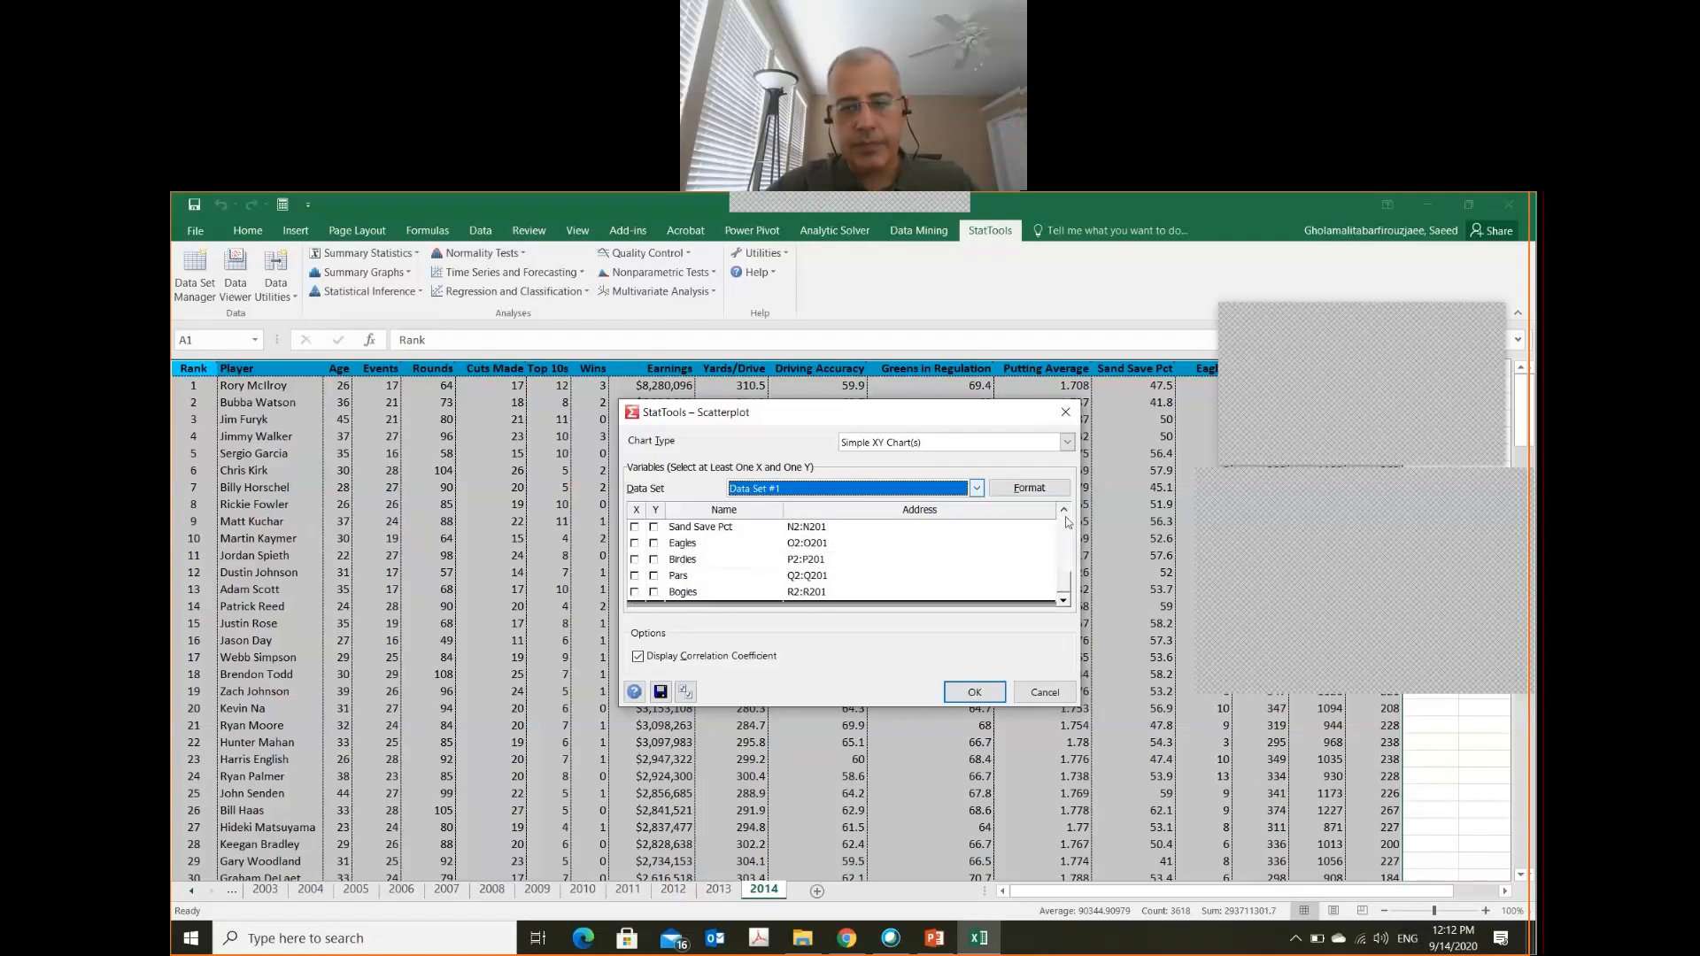
- Assign Earnings as the Y variable and Wins as the X variable, and generate the scatterplot
click(1065, 511)
click(1065, 511)
click(1064, 511)
click(1065, 511)
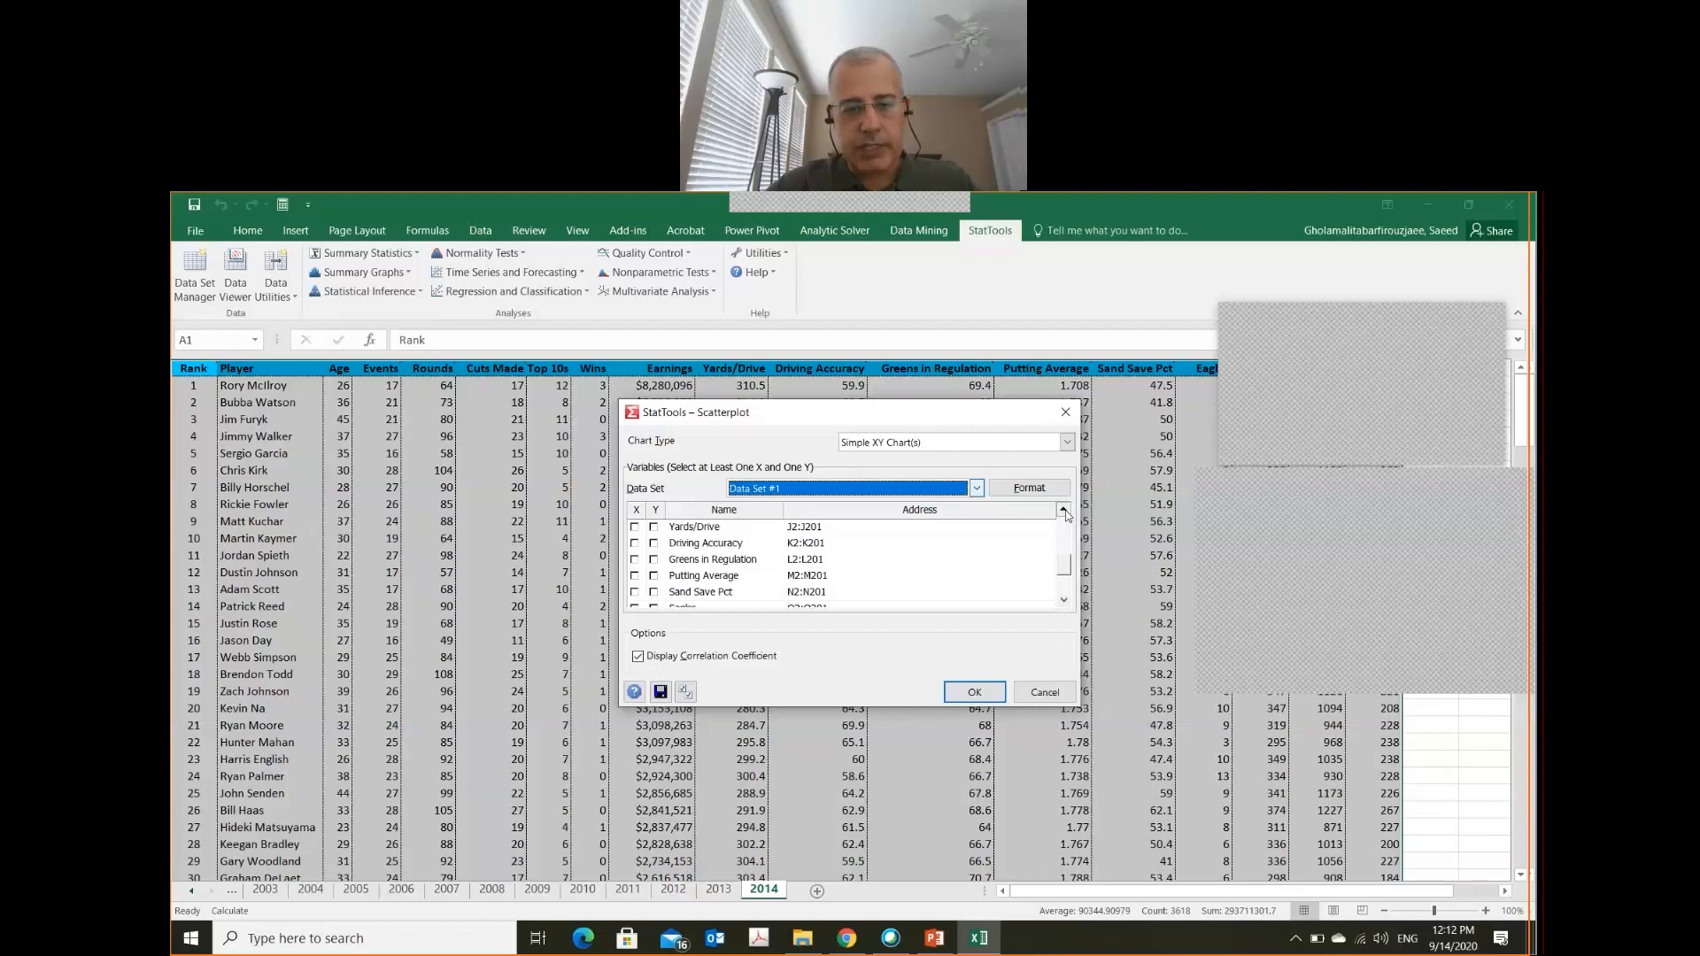
click(1064, 511)
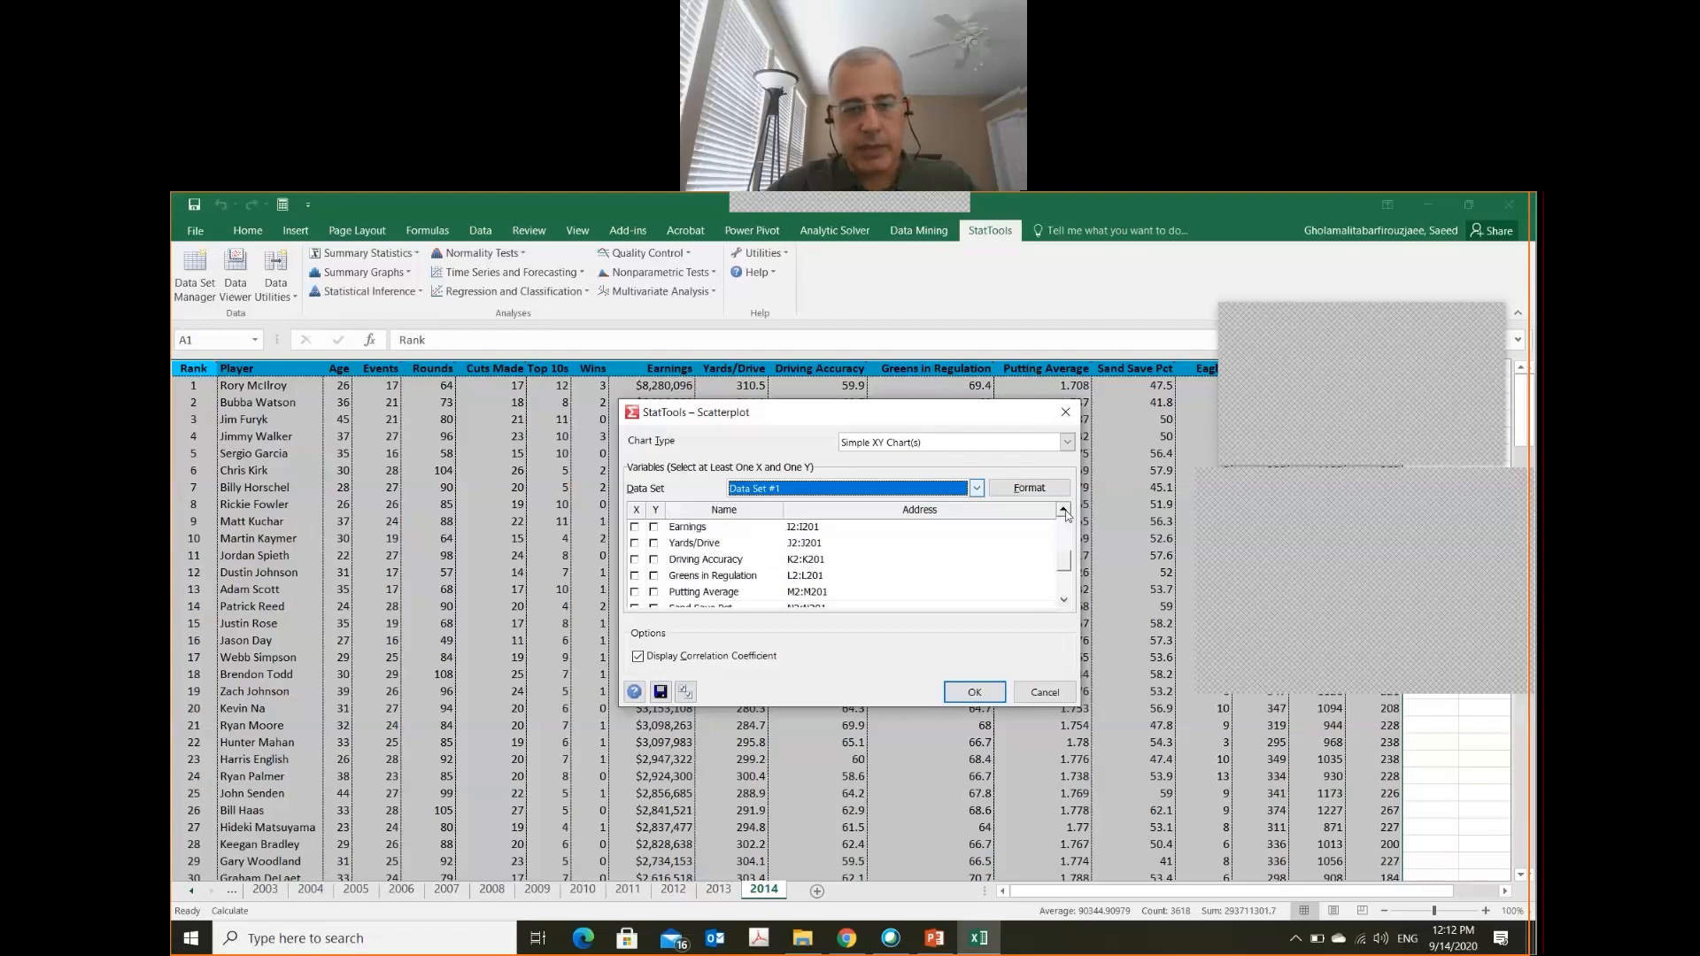
click(655, 529)
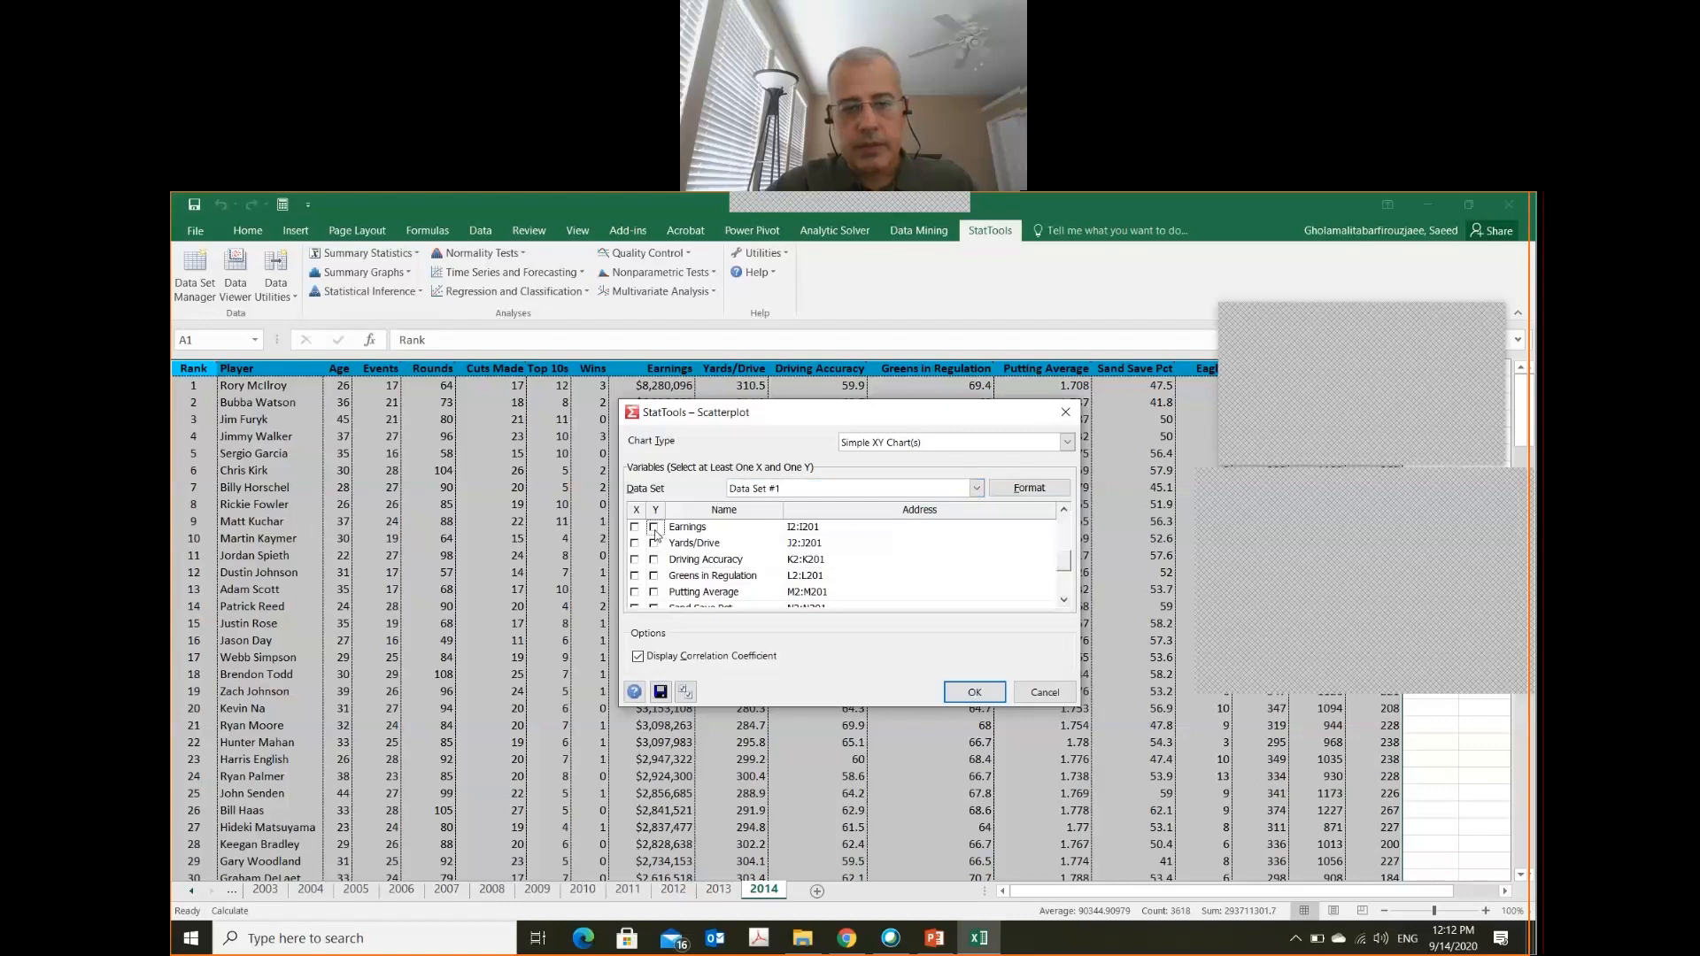
click(1064, 511)
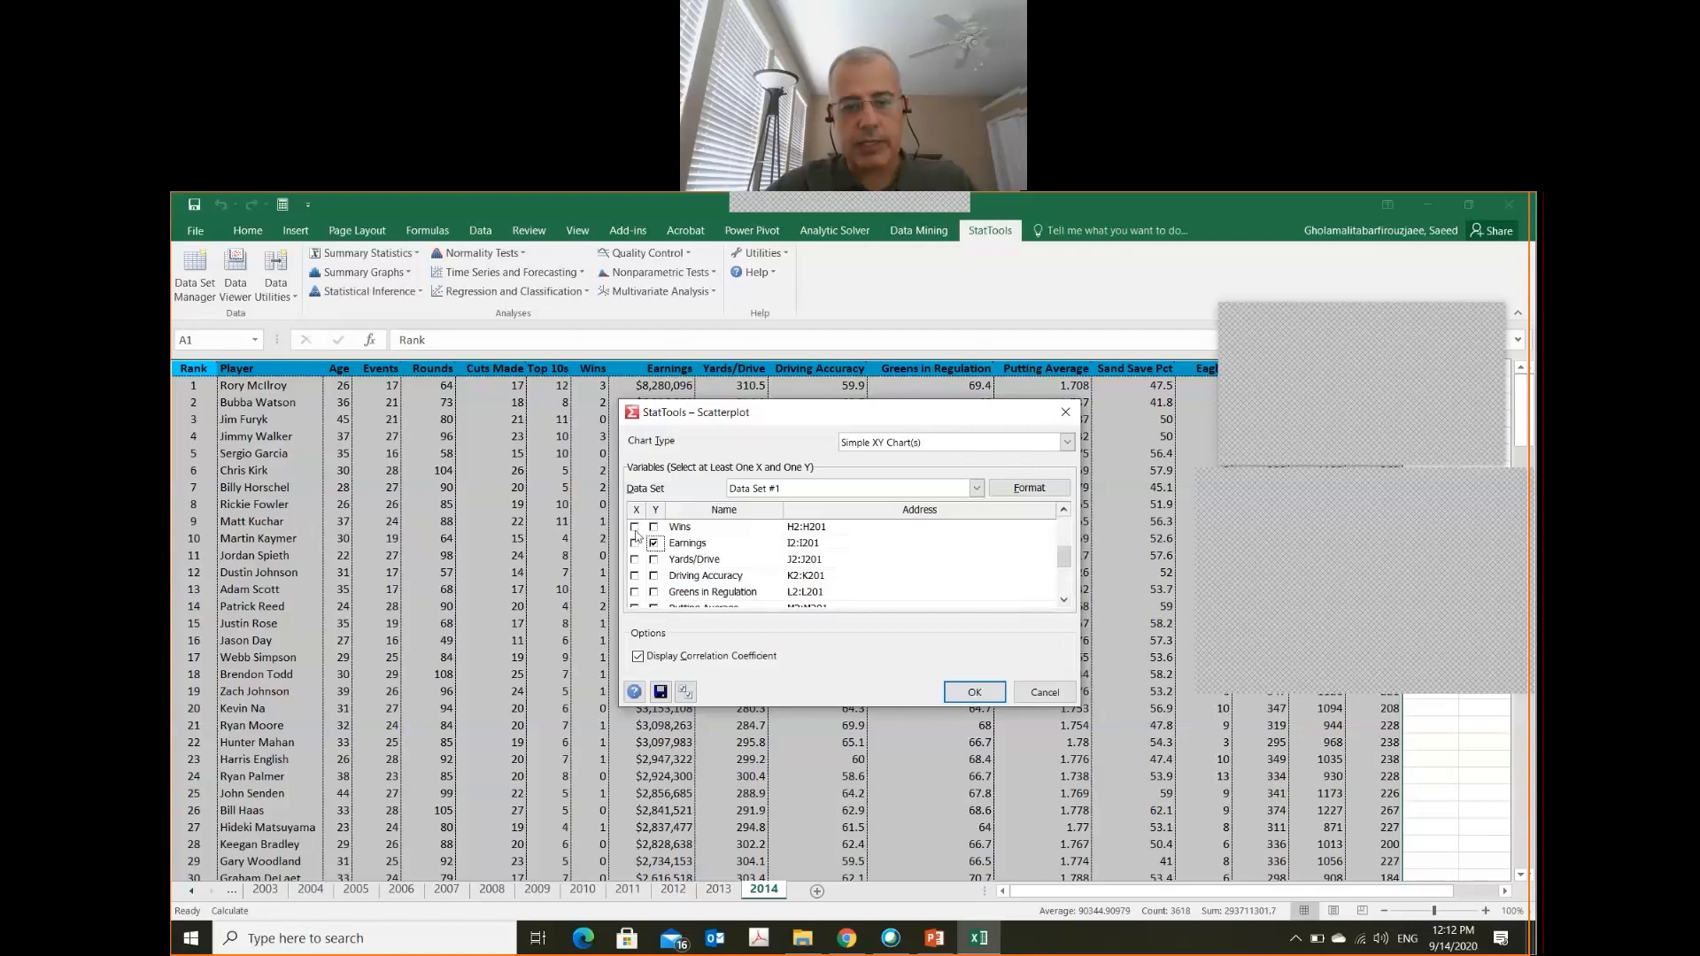
click(634, 527)
click(974, 691)
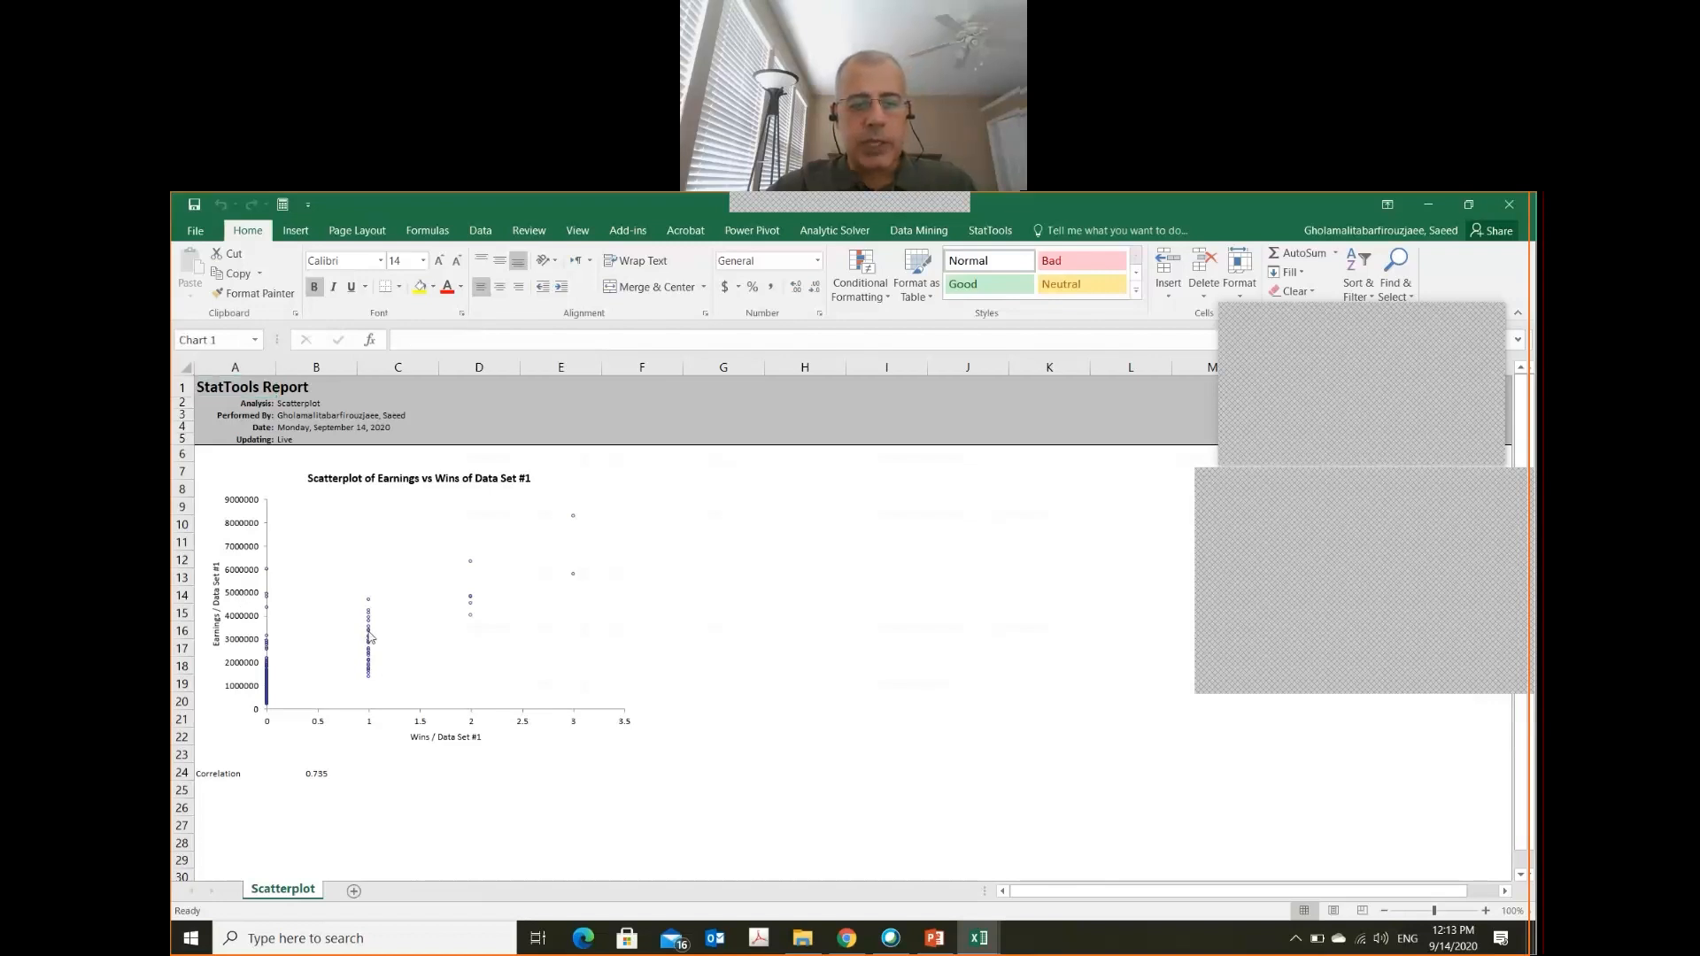
- Add a linear trendline to the data points of the Earnings vs Wins scatterplot
right_click(370, 636)
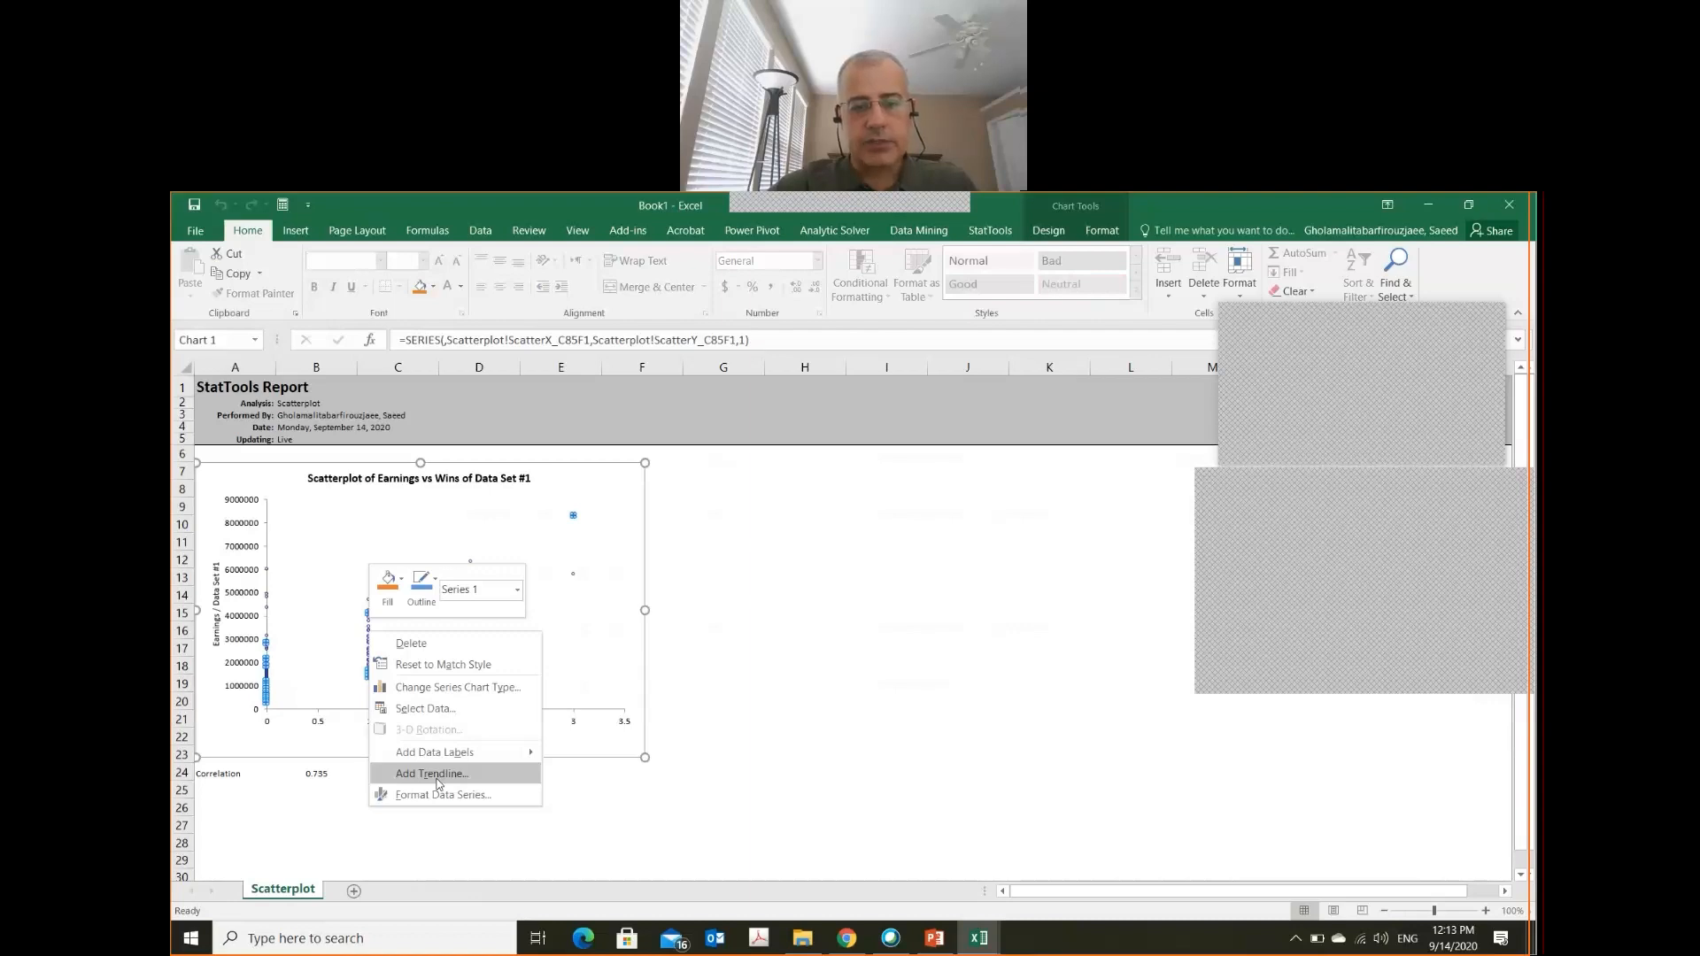
click(436, 776)
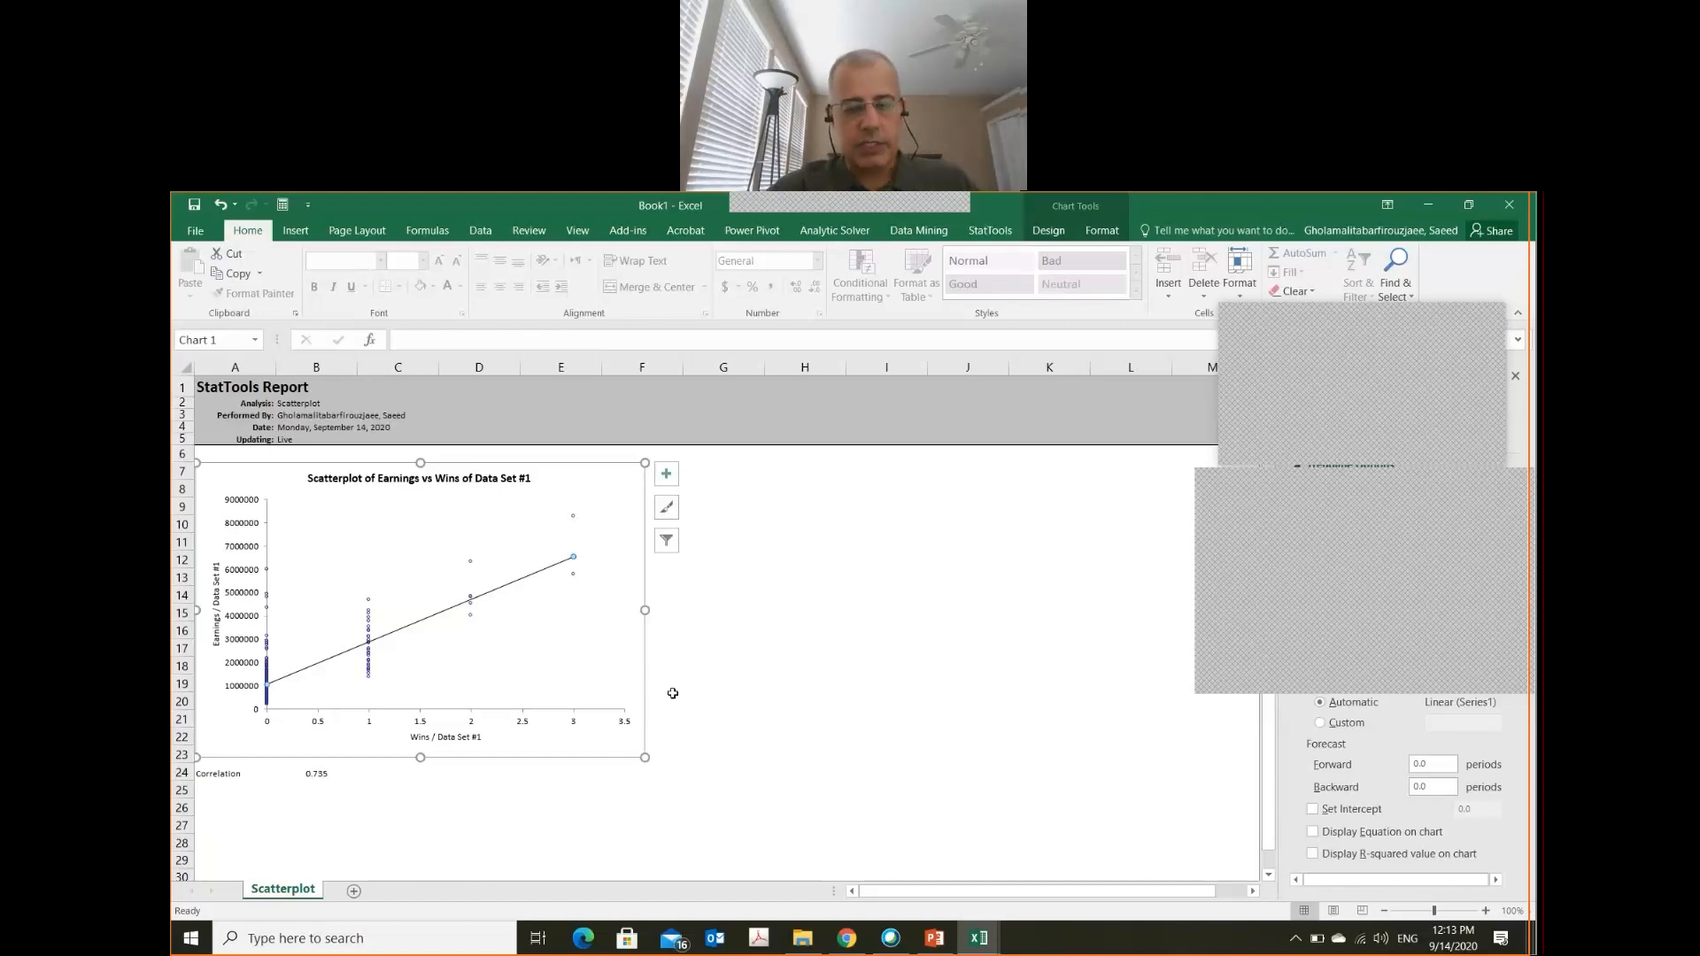
- Switch back to the Golf Stats workbook, look across the 2014 columns to Bogies and return to cell A1
key(alt+Tab)
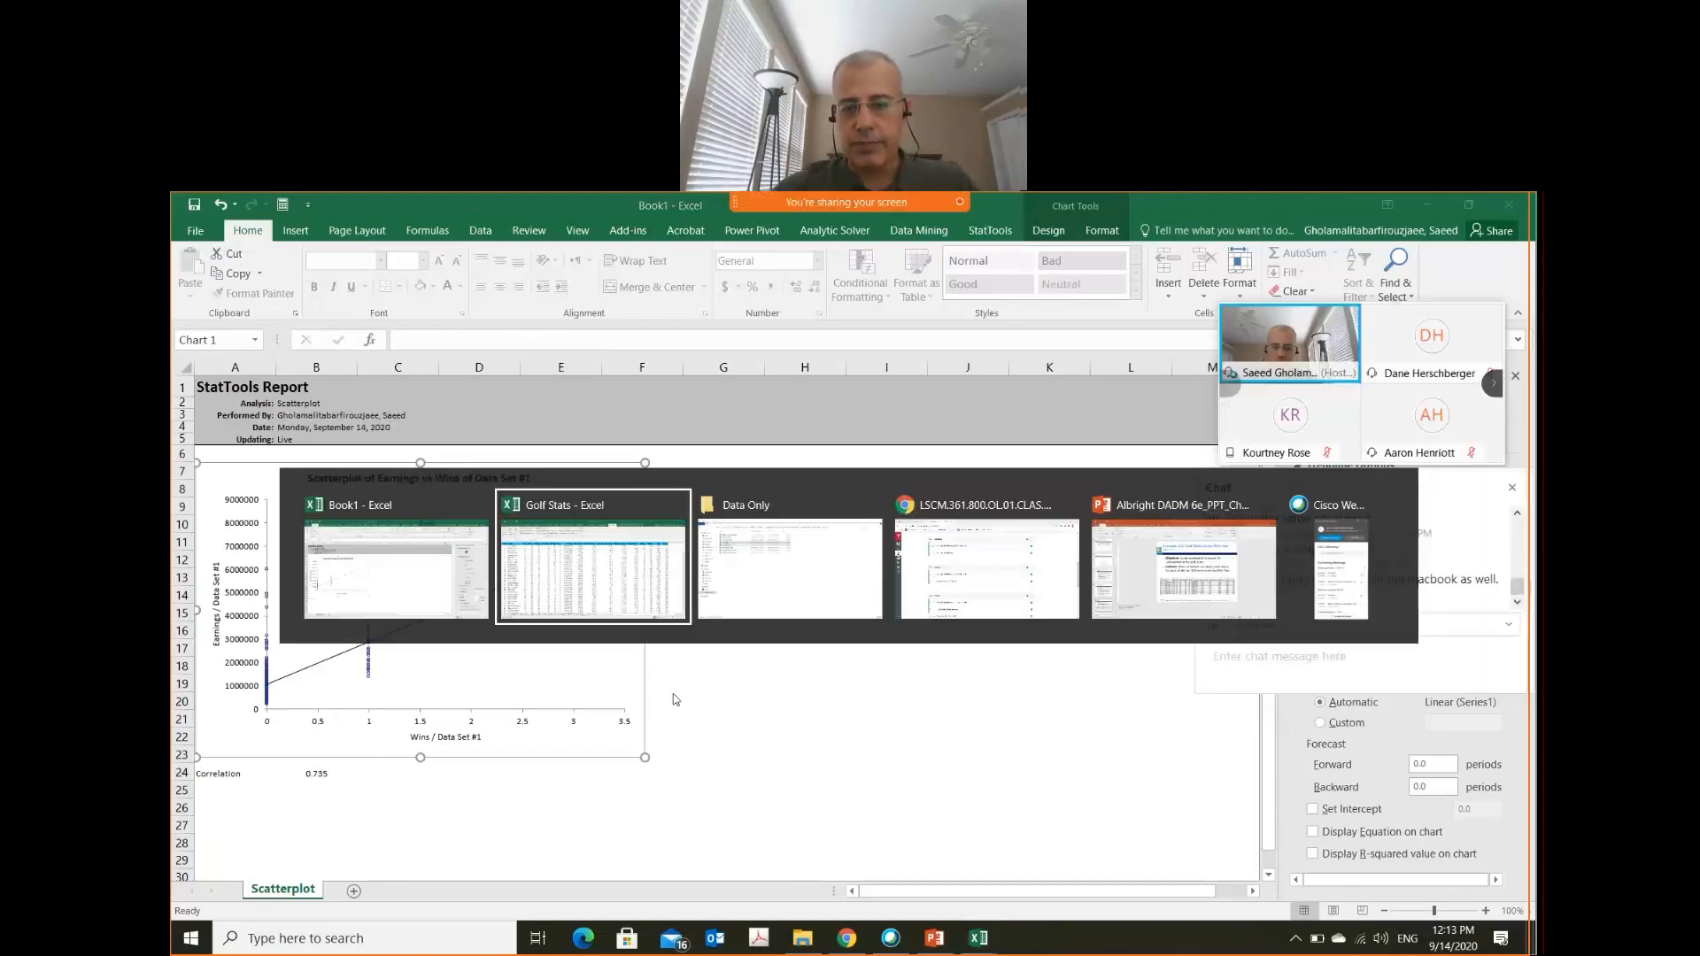
key(Right)
key(Right)
key(Right)
key(Right)
key(Right)
key(Right)
key(Right)
key(Right)
key(Right)
key(Right)
key(Right)
key(Right)
key(Right)
key(Right)
key(Right)
key(Right)
key(Right)
key(Right)
key(Right)
key(Right)
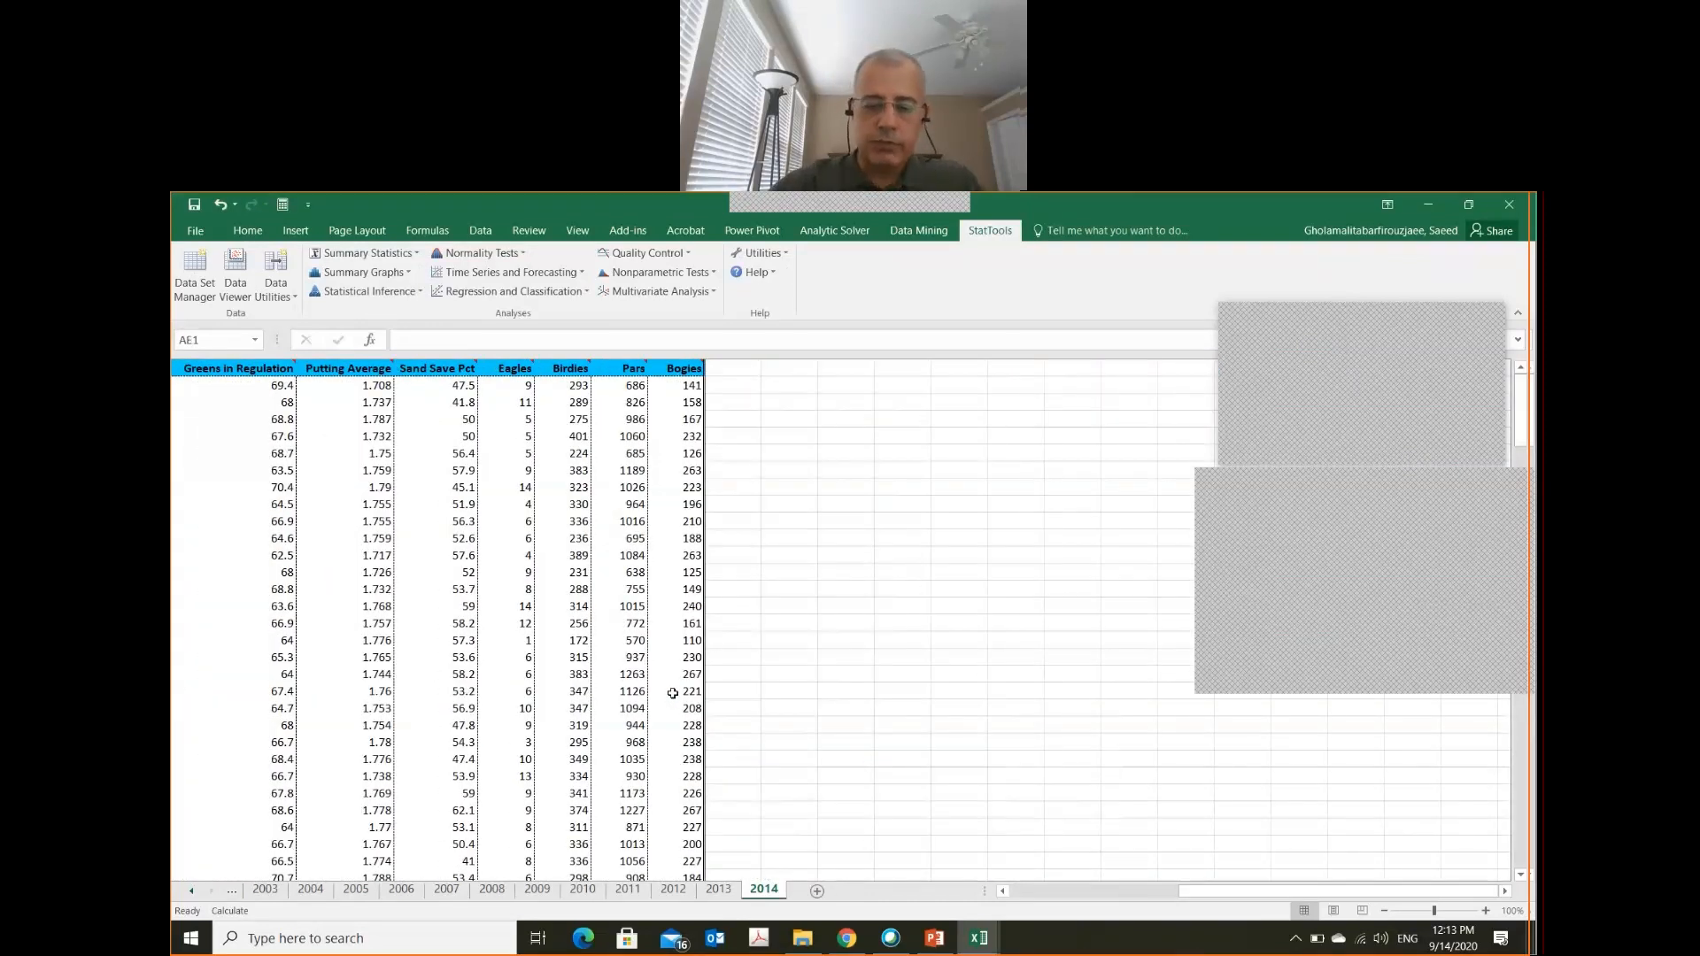
key(ctrl+Home)
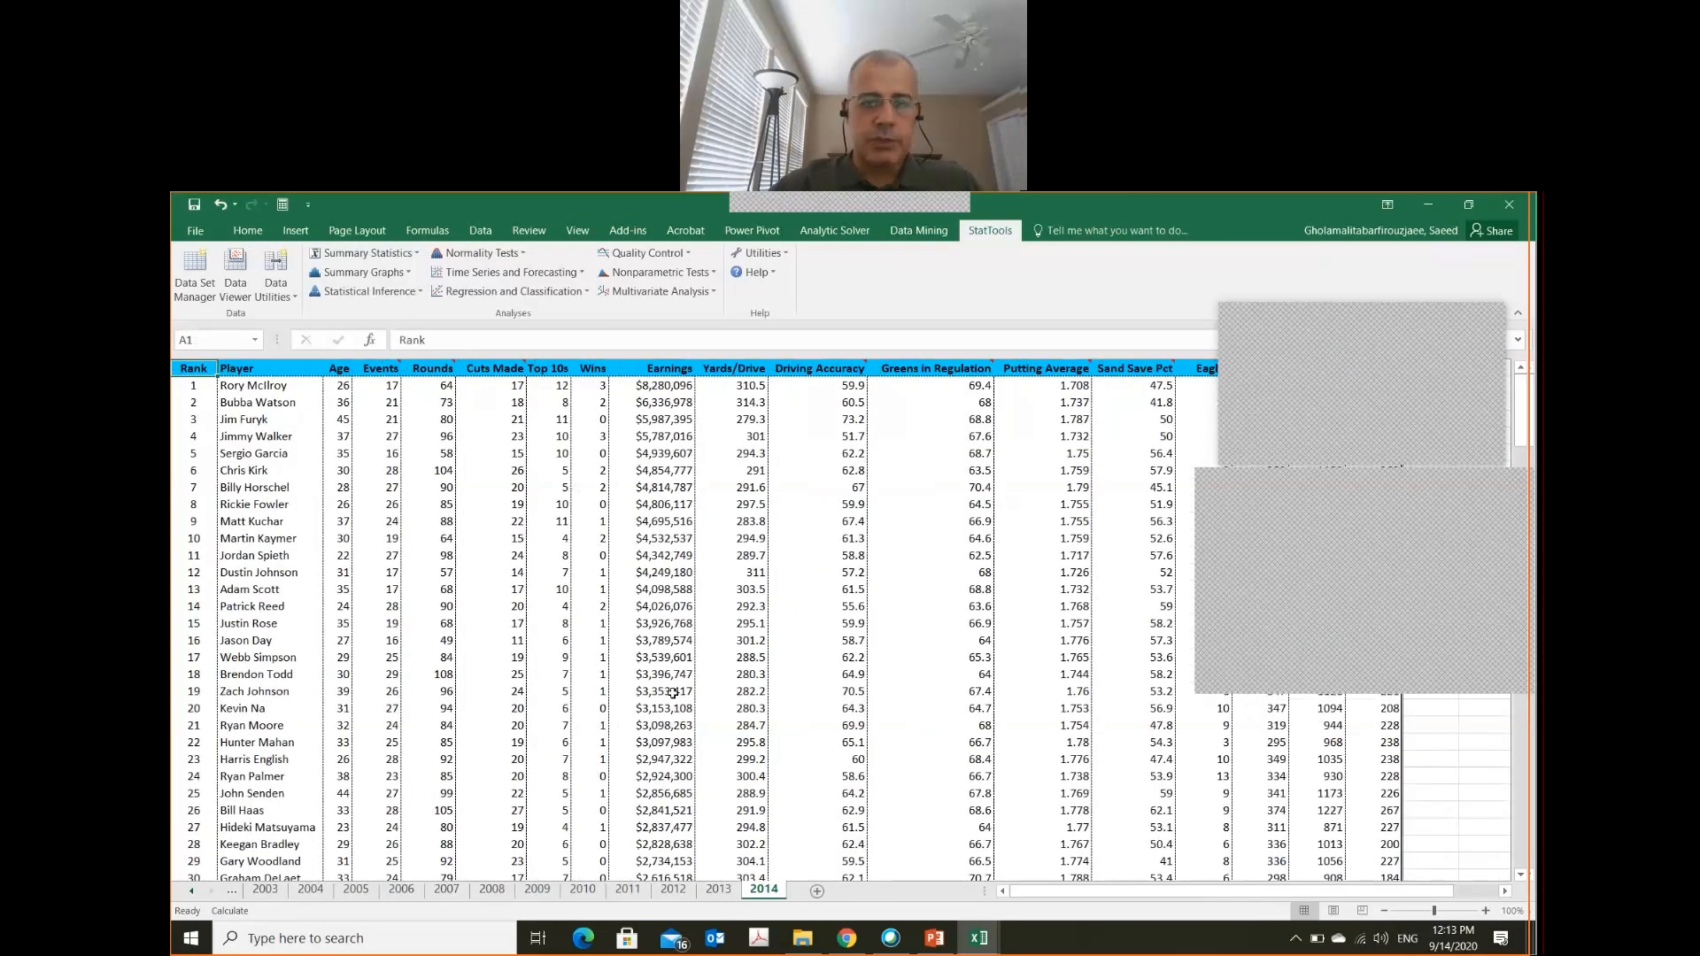
- Start another StatTools scatterplot on Data Set #1 and add Top 10s and Cuts Made as X variables
click(396, 275)
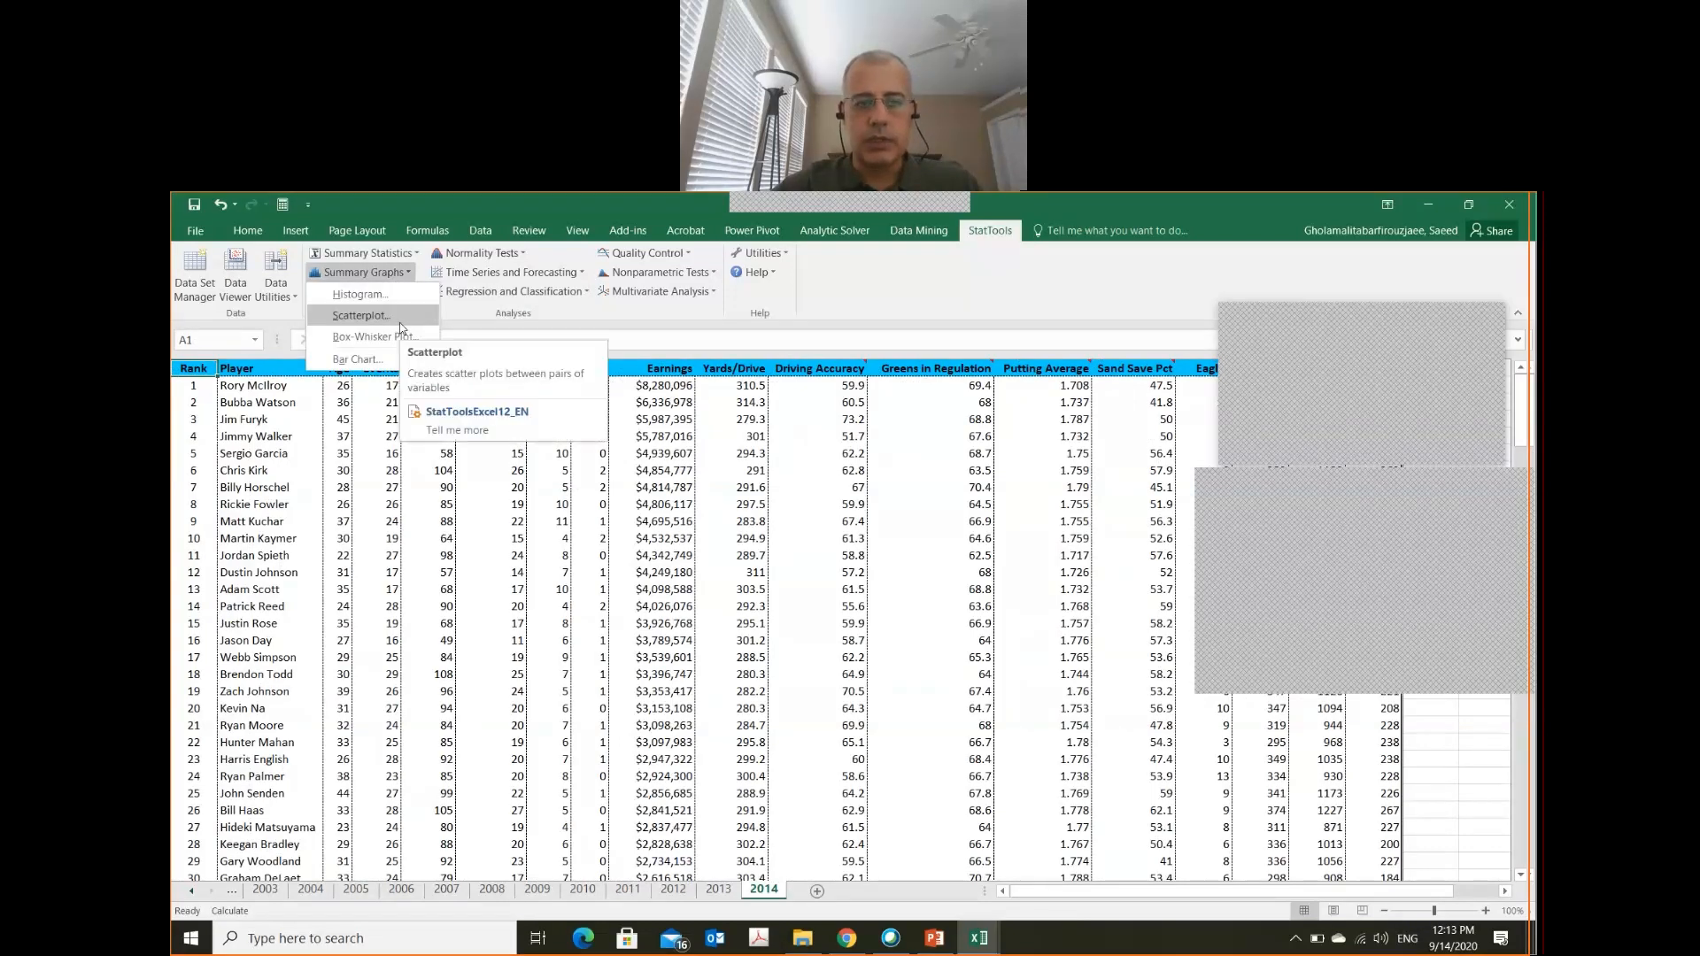
click(399, 322)
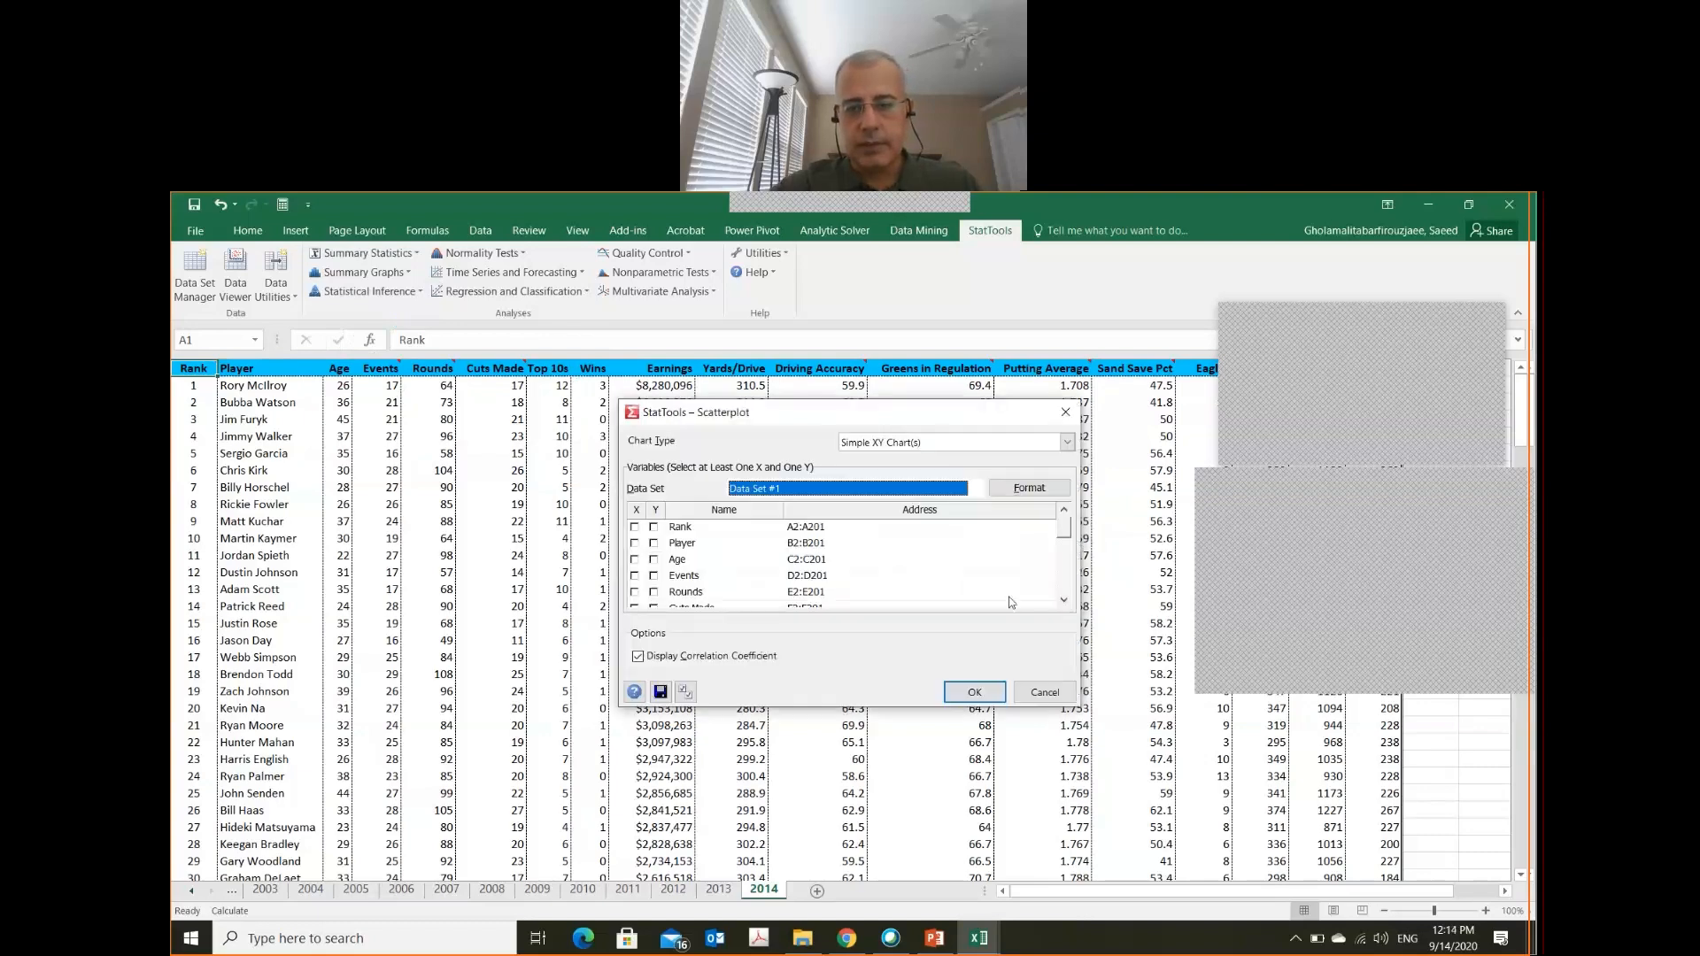
click(1069, 599)
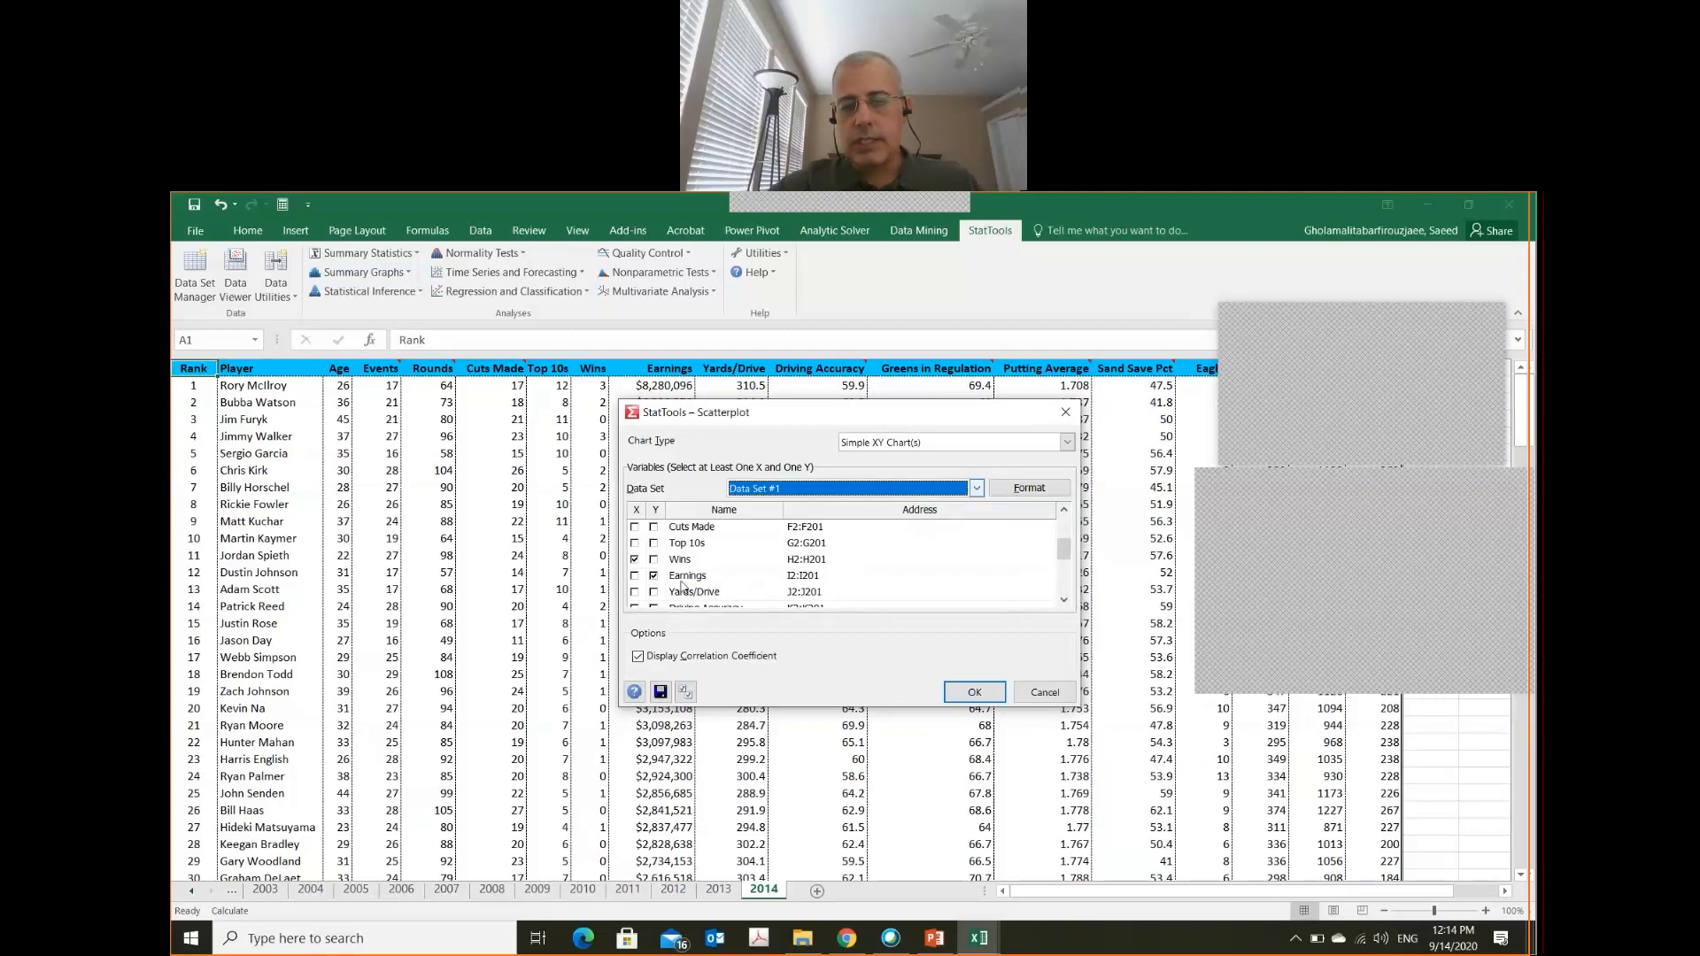
click(634, 545)
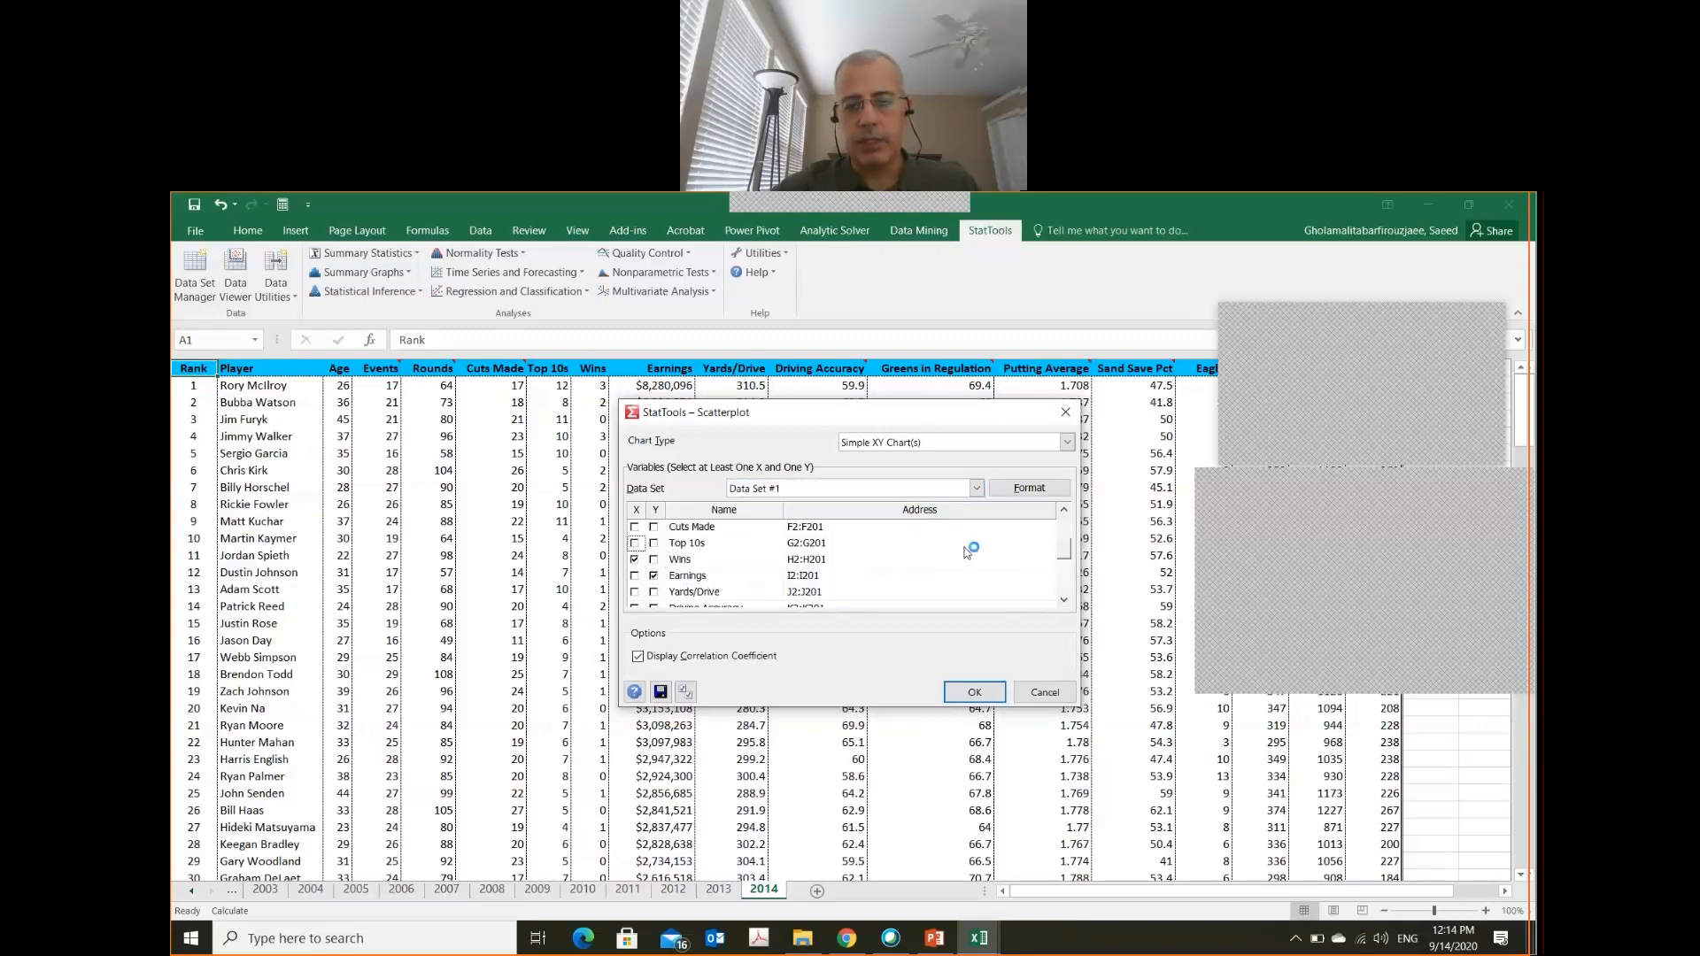
- Add Rounds, Events, Age, Rank and Player as X variables and generate the scatterplots against Earnings, accepting that non-numeric data is ignored
click(1063, 510)
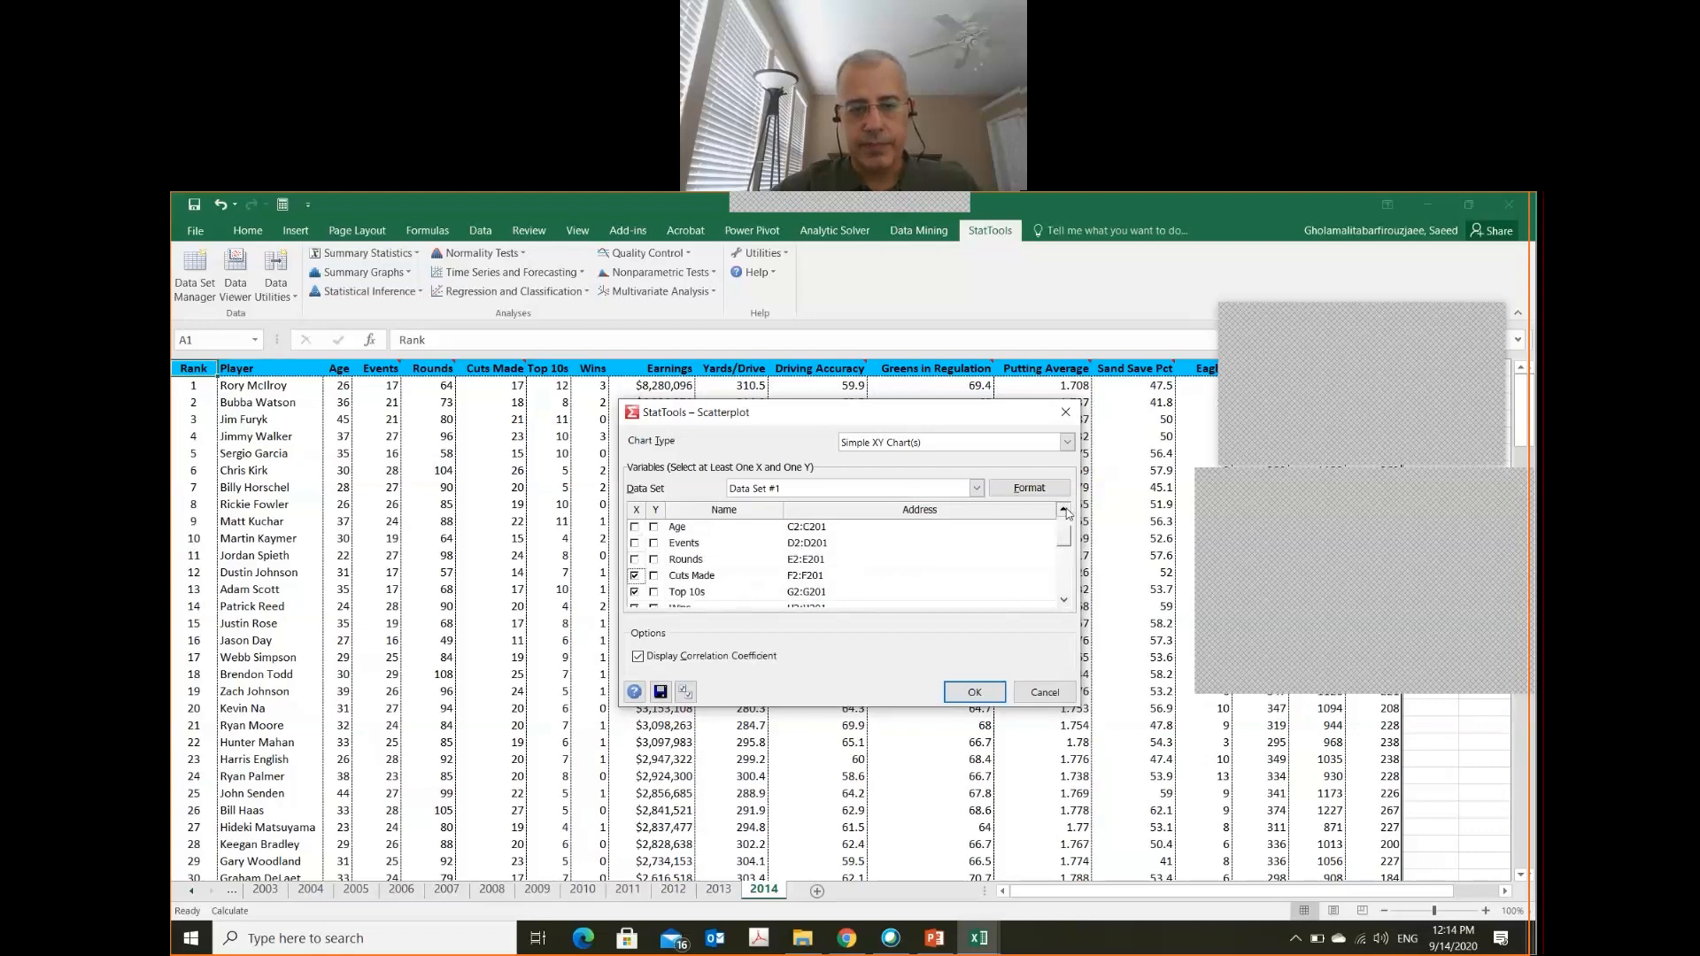
click(635, 559)
click(635, 542)
click(635, 527)
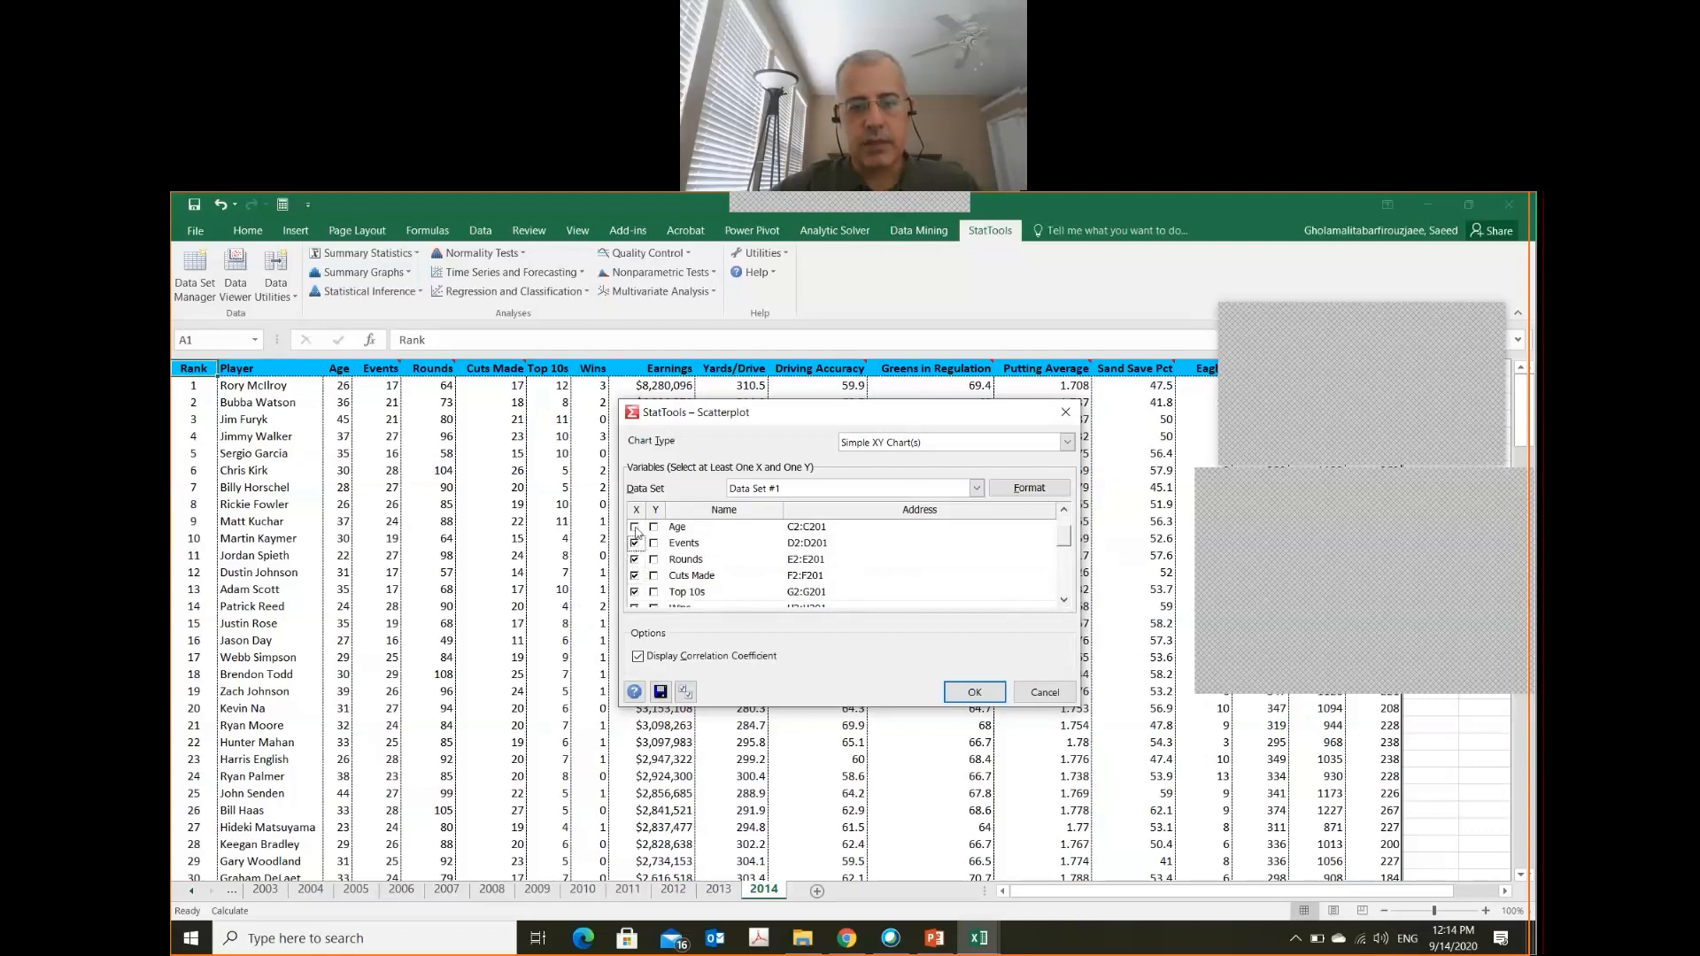
click(1063, 509)
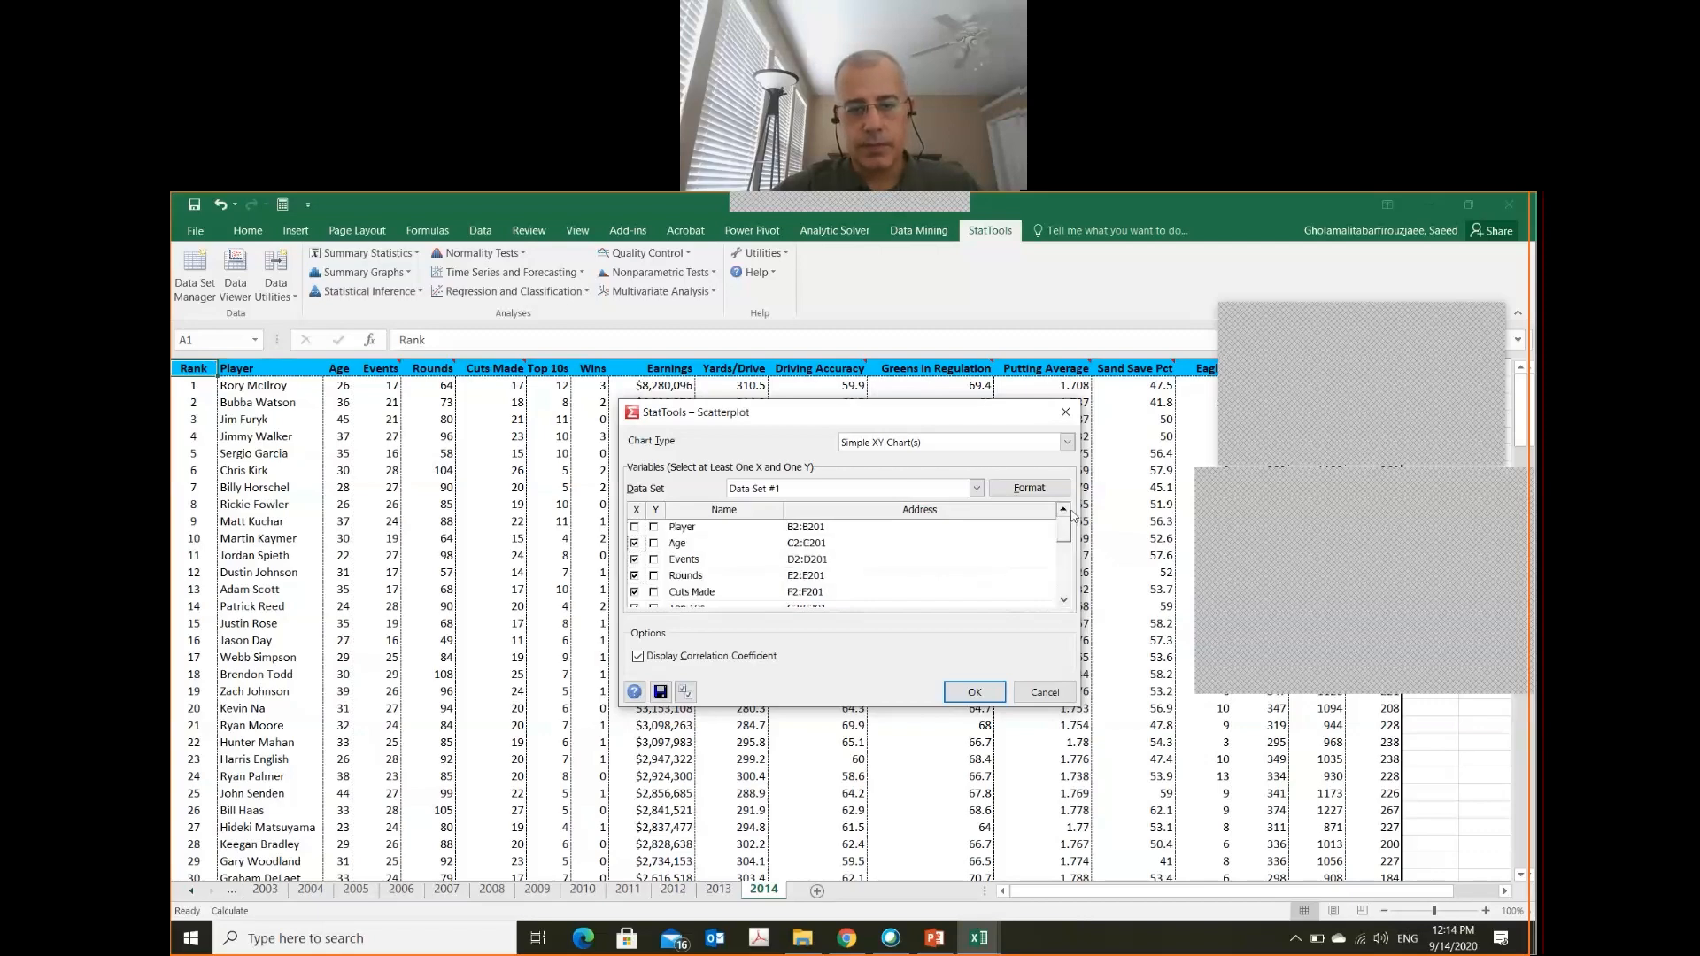
click(1064, 510)
click(634, 527)
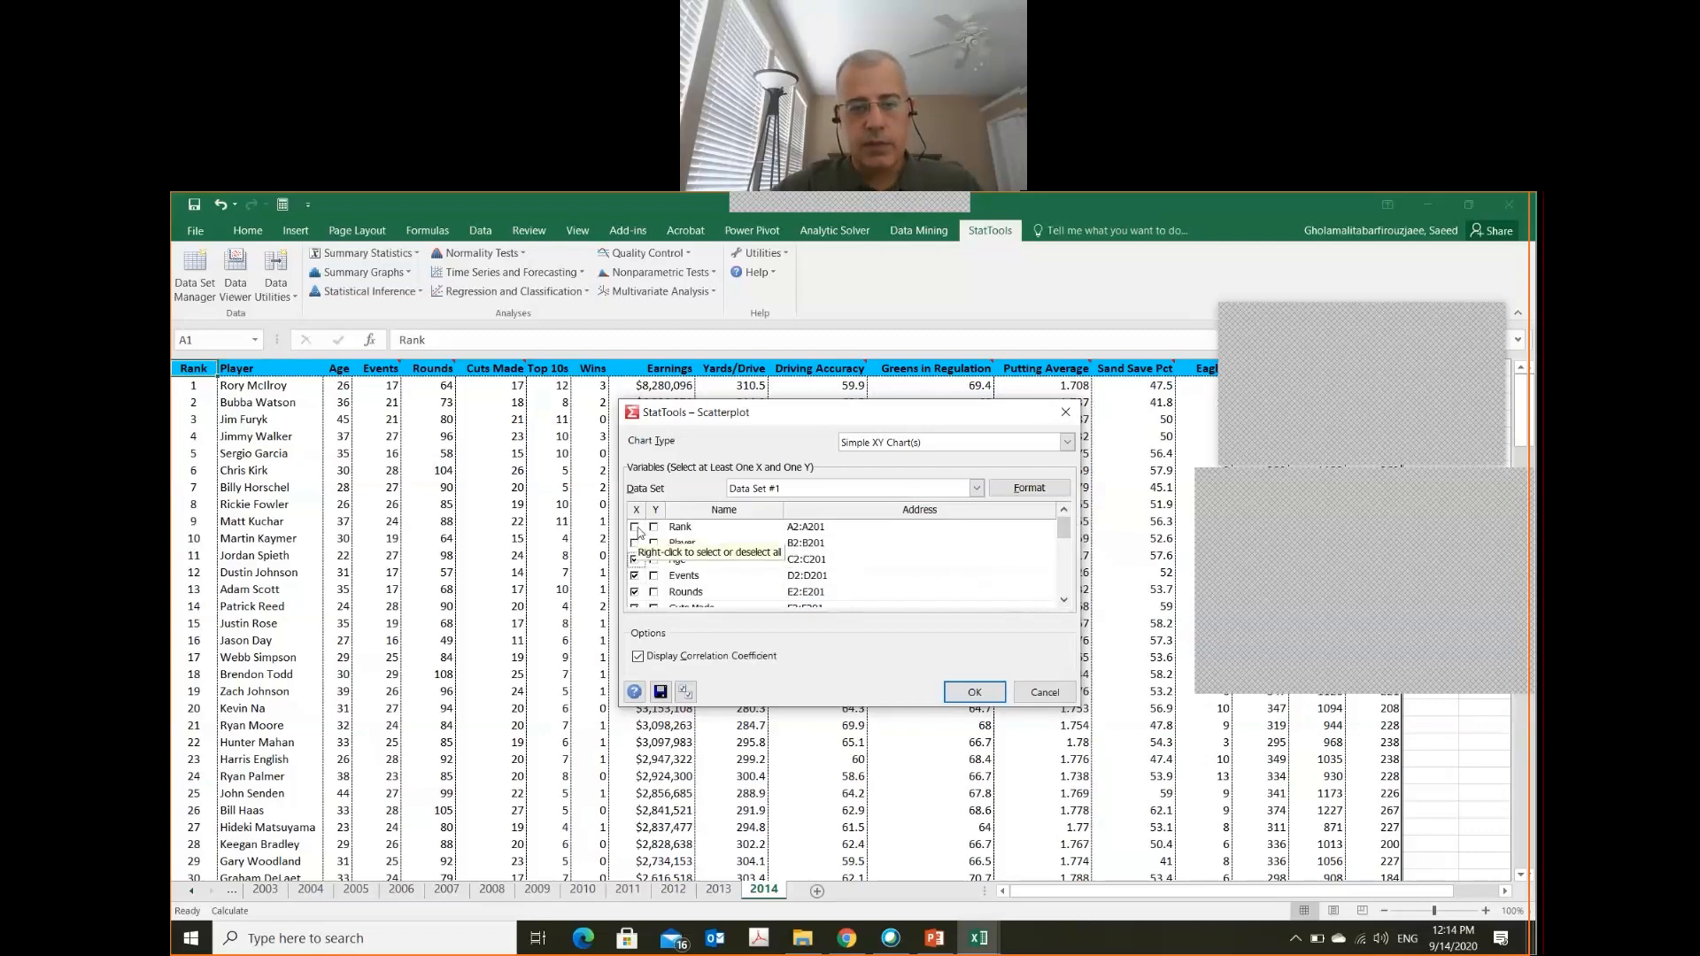
click(635, 542)
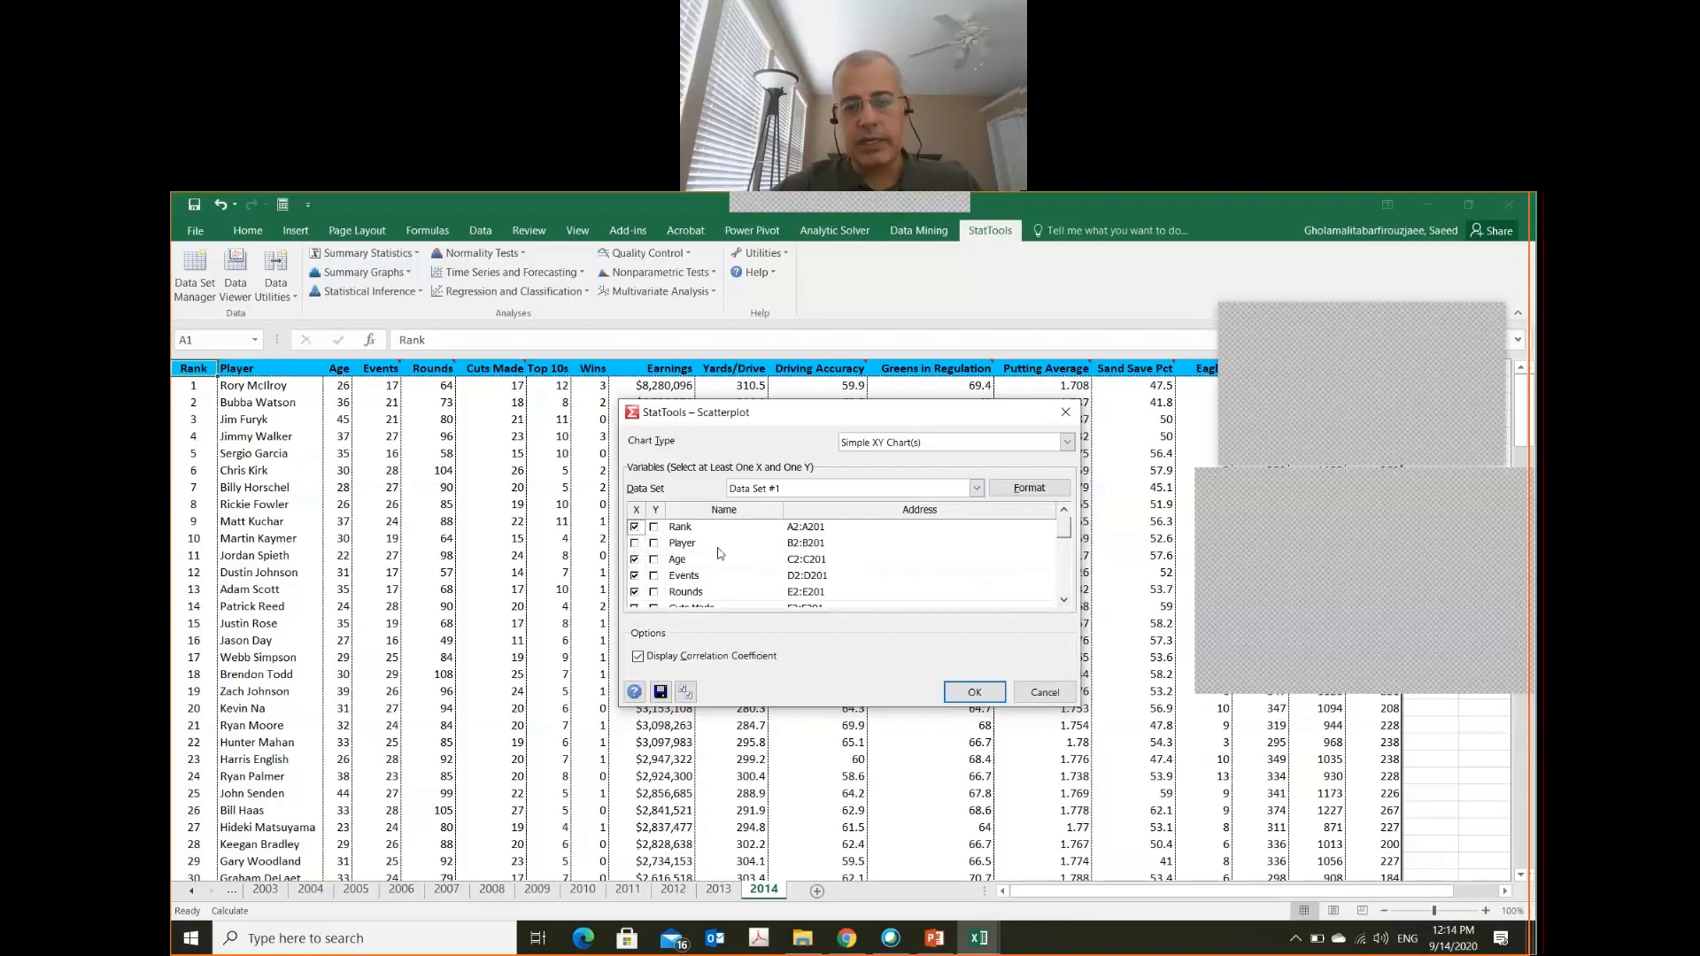
click(974, 694)
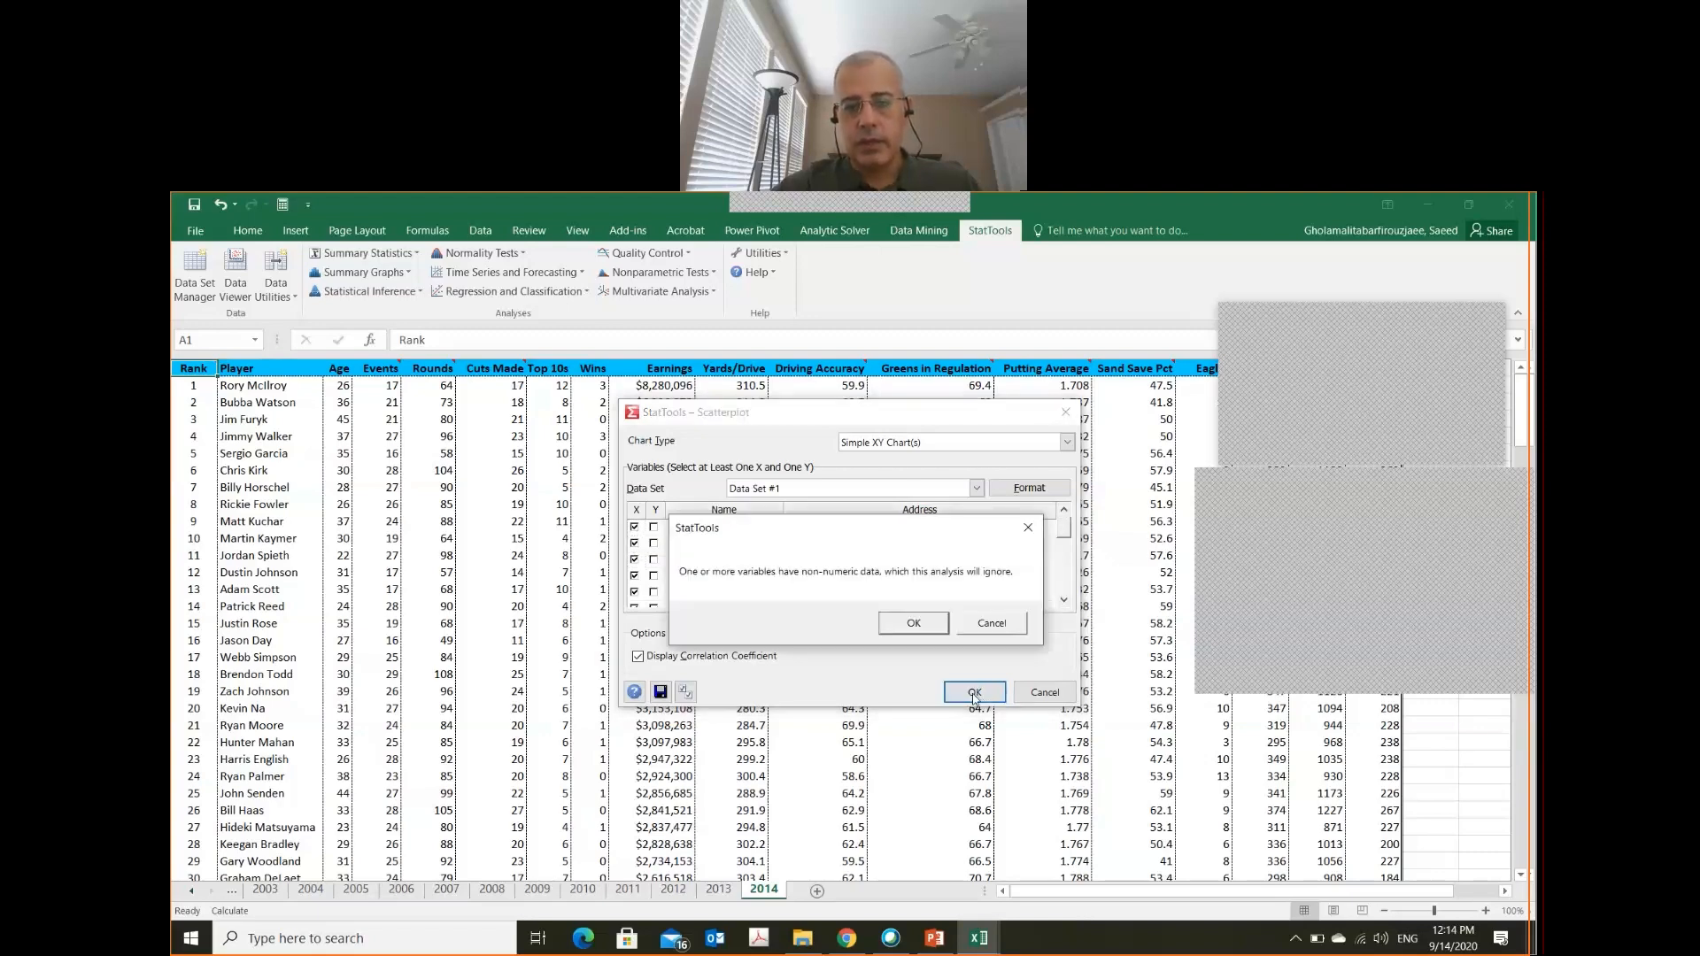
click(914, 623)
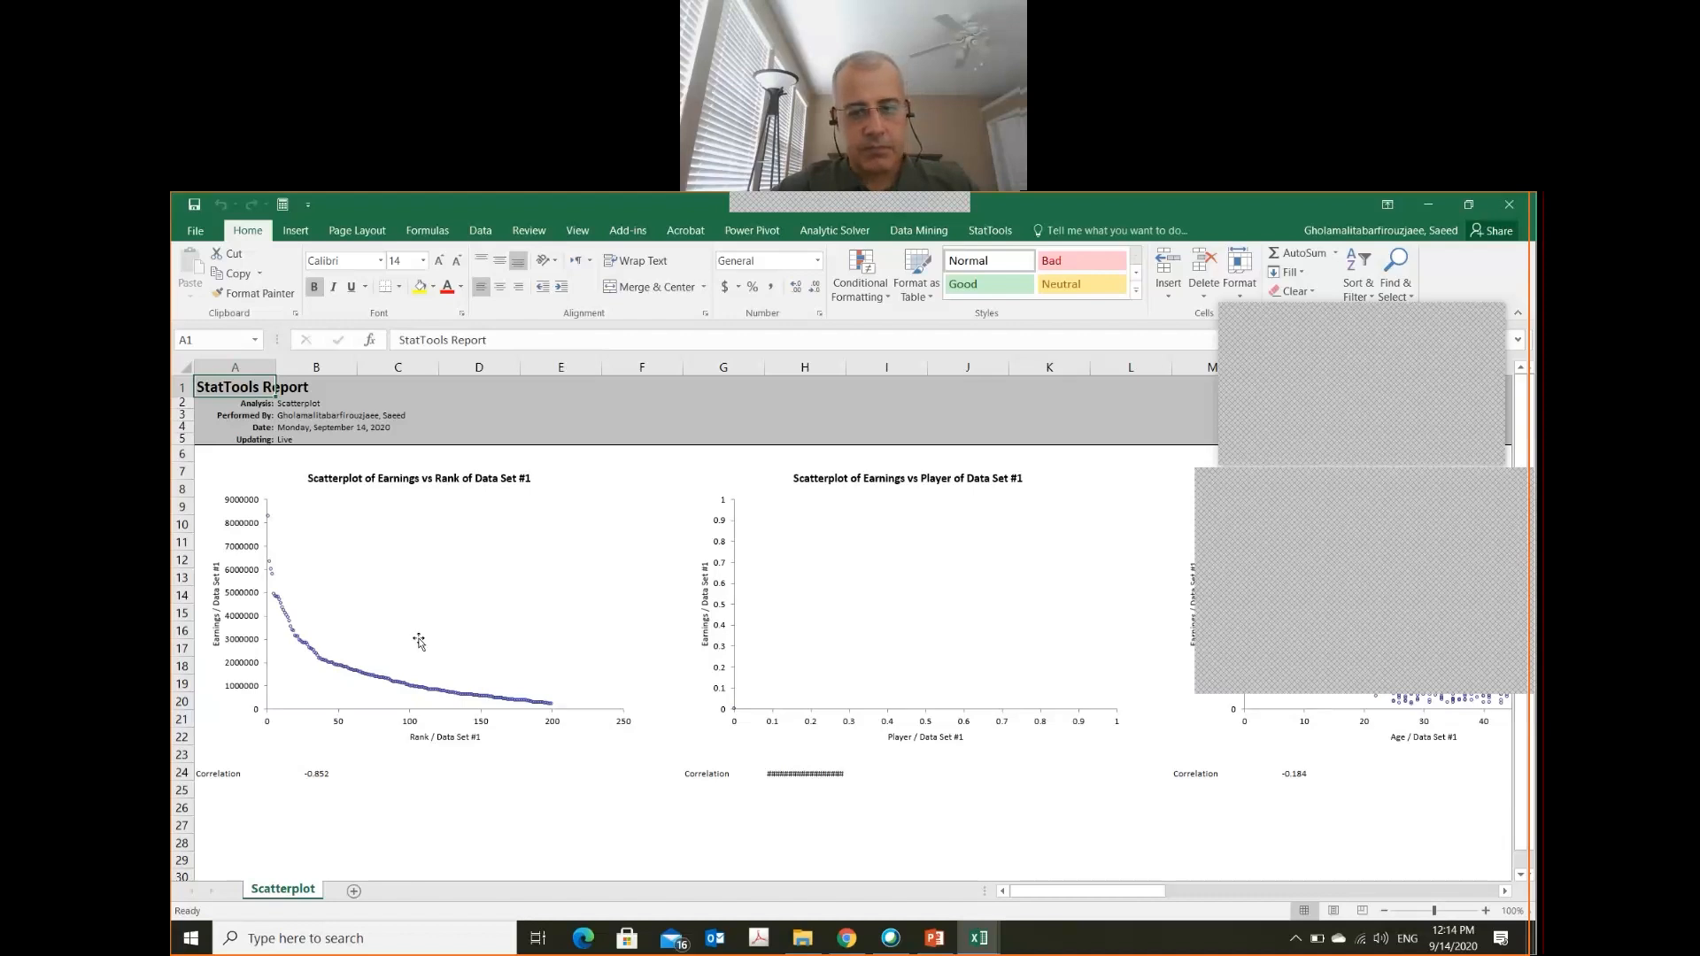
- Examine the report's scatterplots of Earnings against Rank, Player, Age and Events along with their correlations
click(1504, 890)
click(1504, 891)
click(1504, 891)
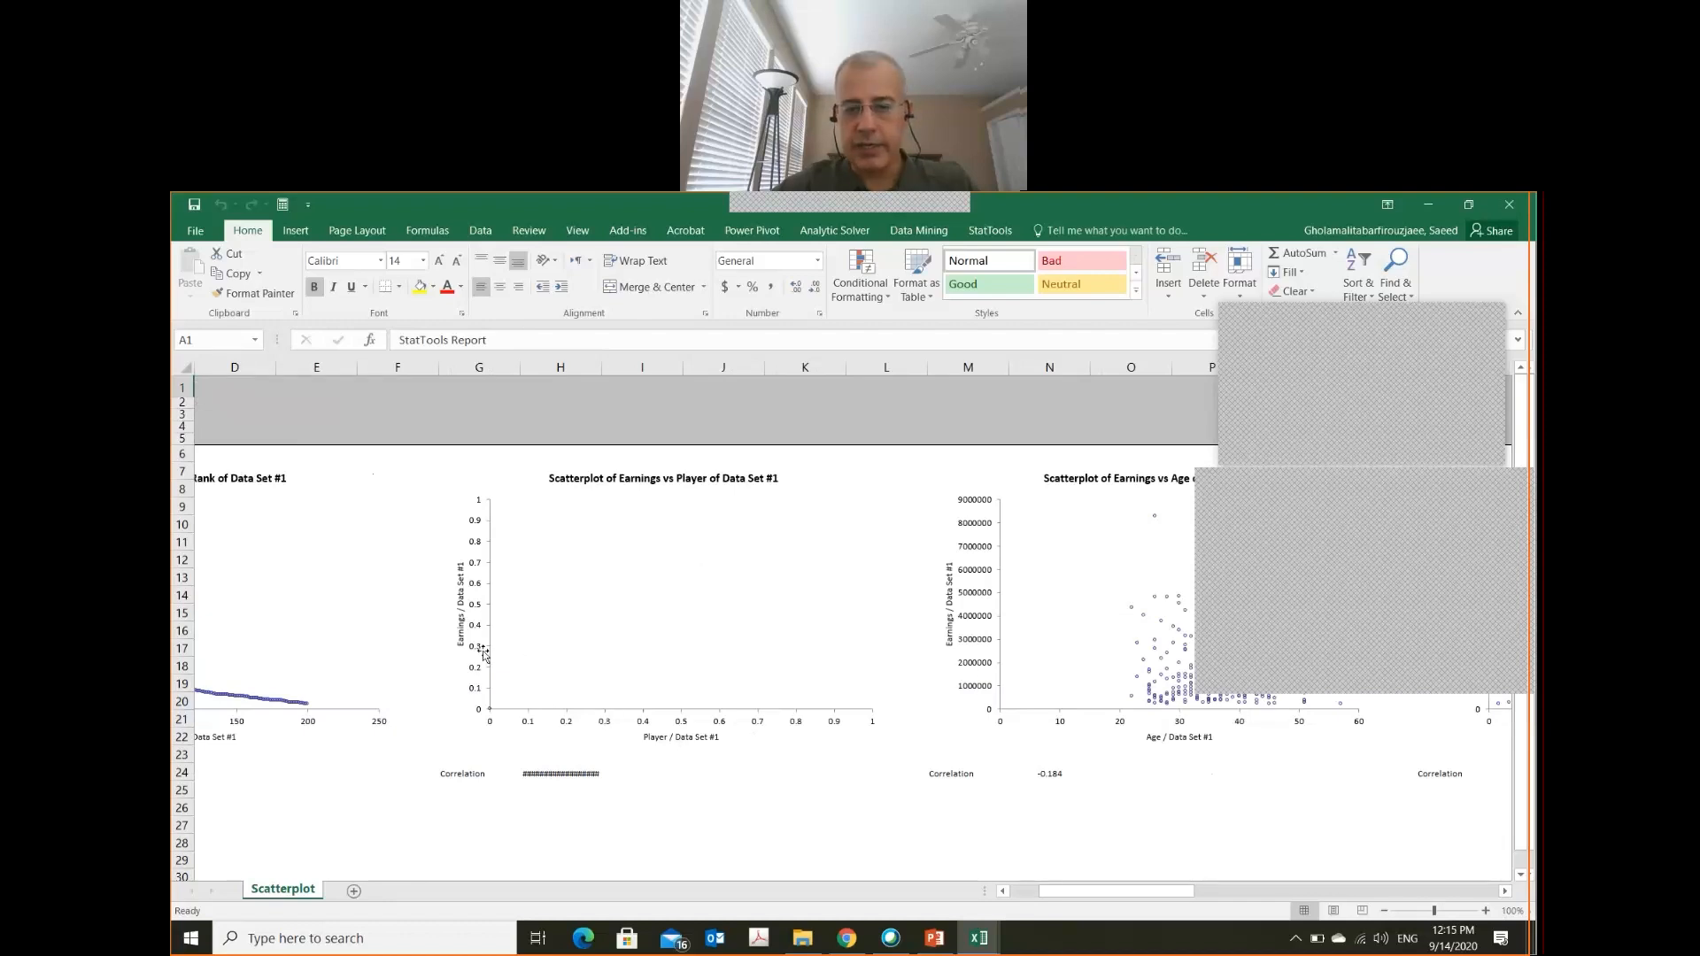
click(1506, 892)
click(1506, 891)
click(1506, 891)
click(1506, 891)
click(1506, 891)
click(1506, 891)
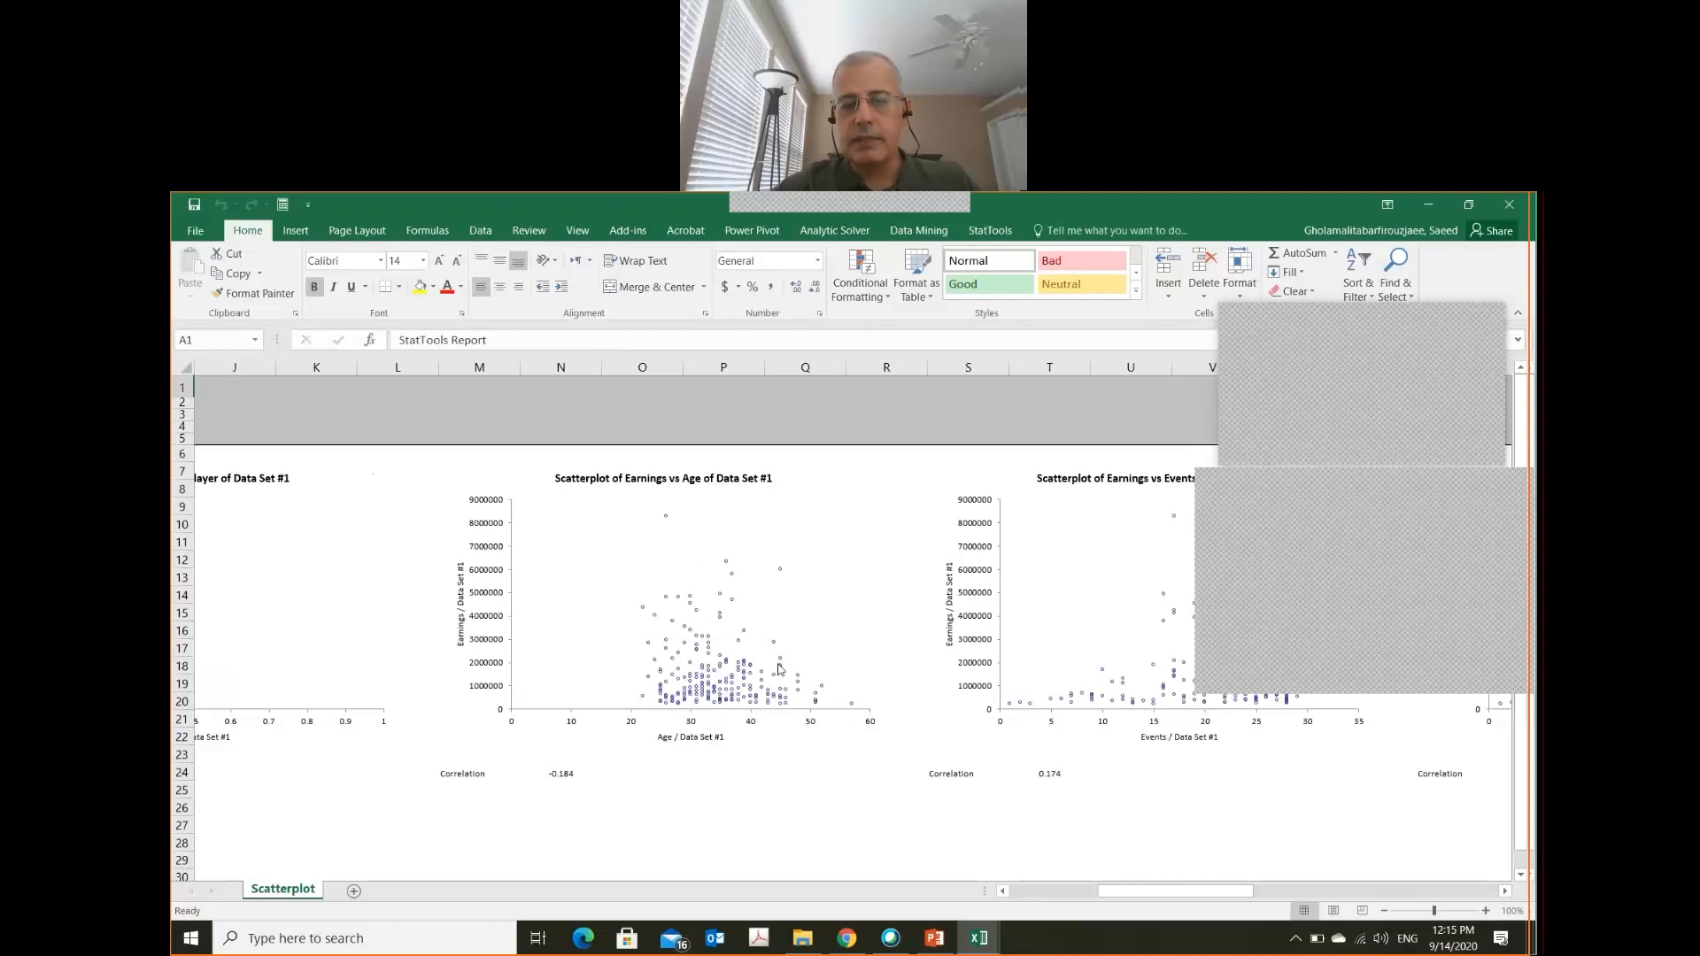
mouse_move(779, 670)
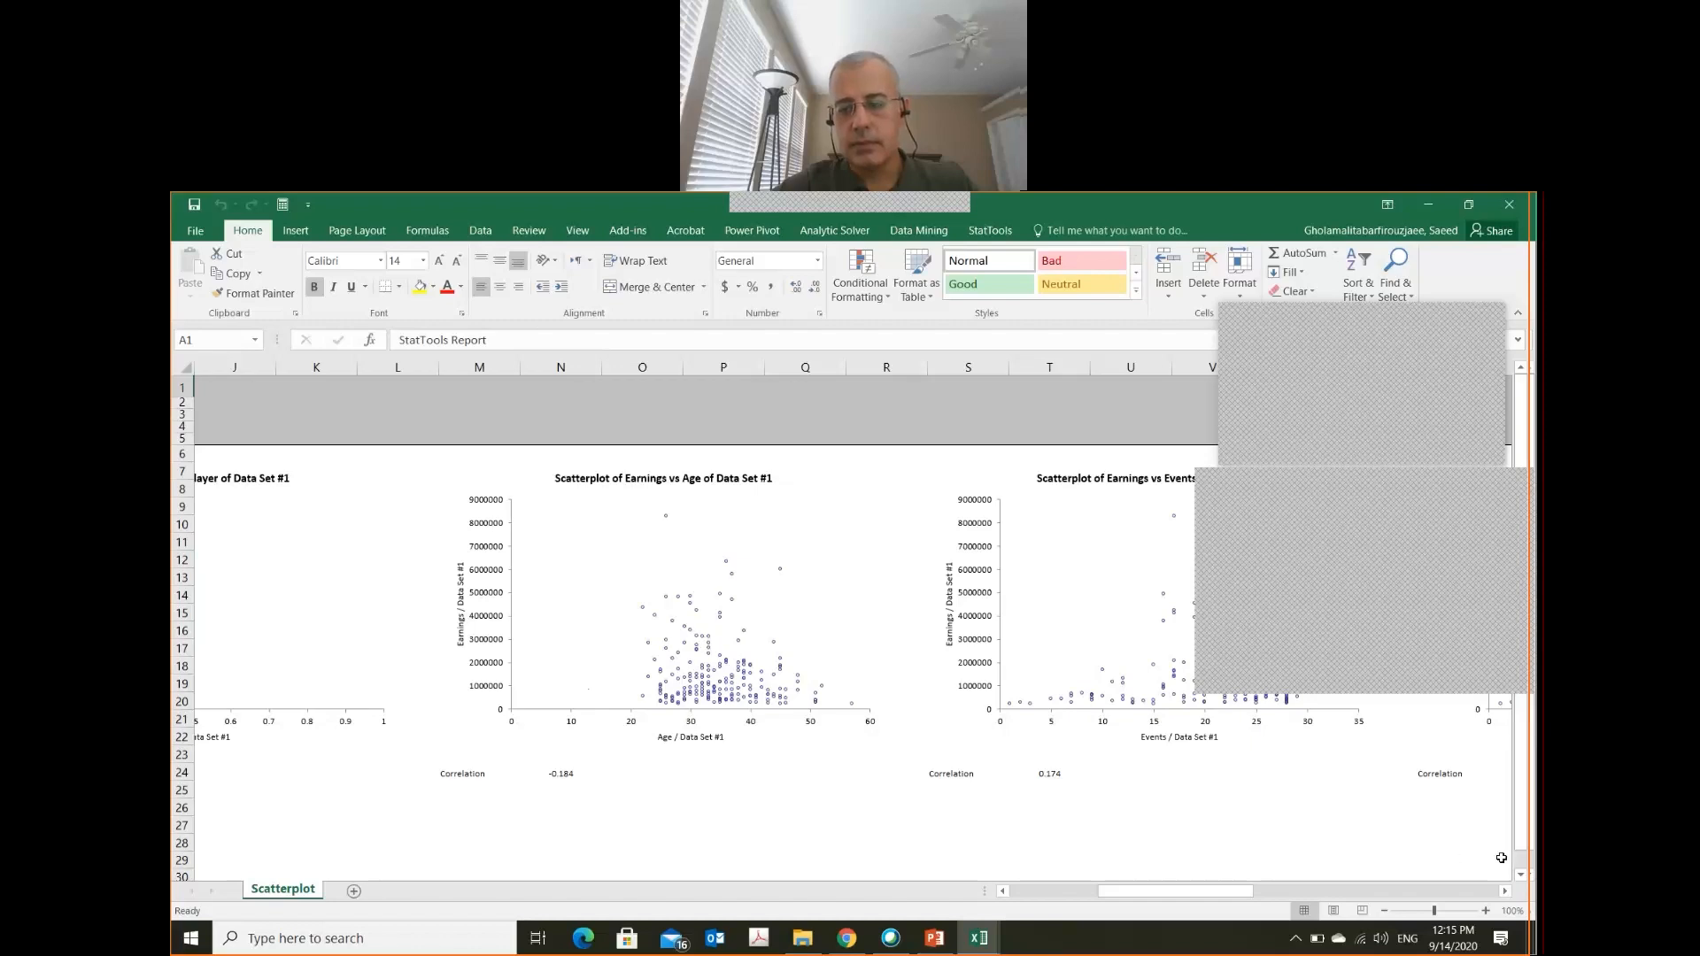
click(1505, 891)
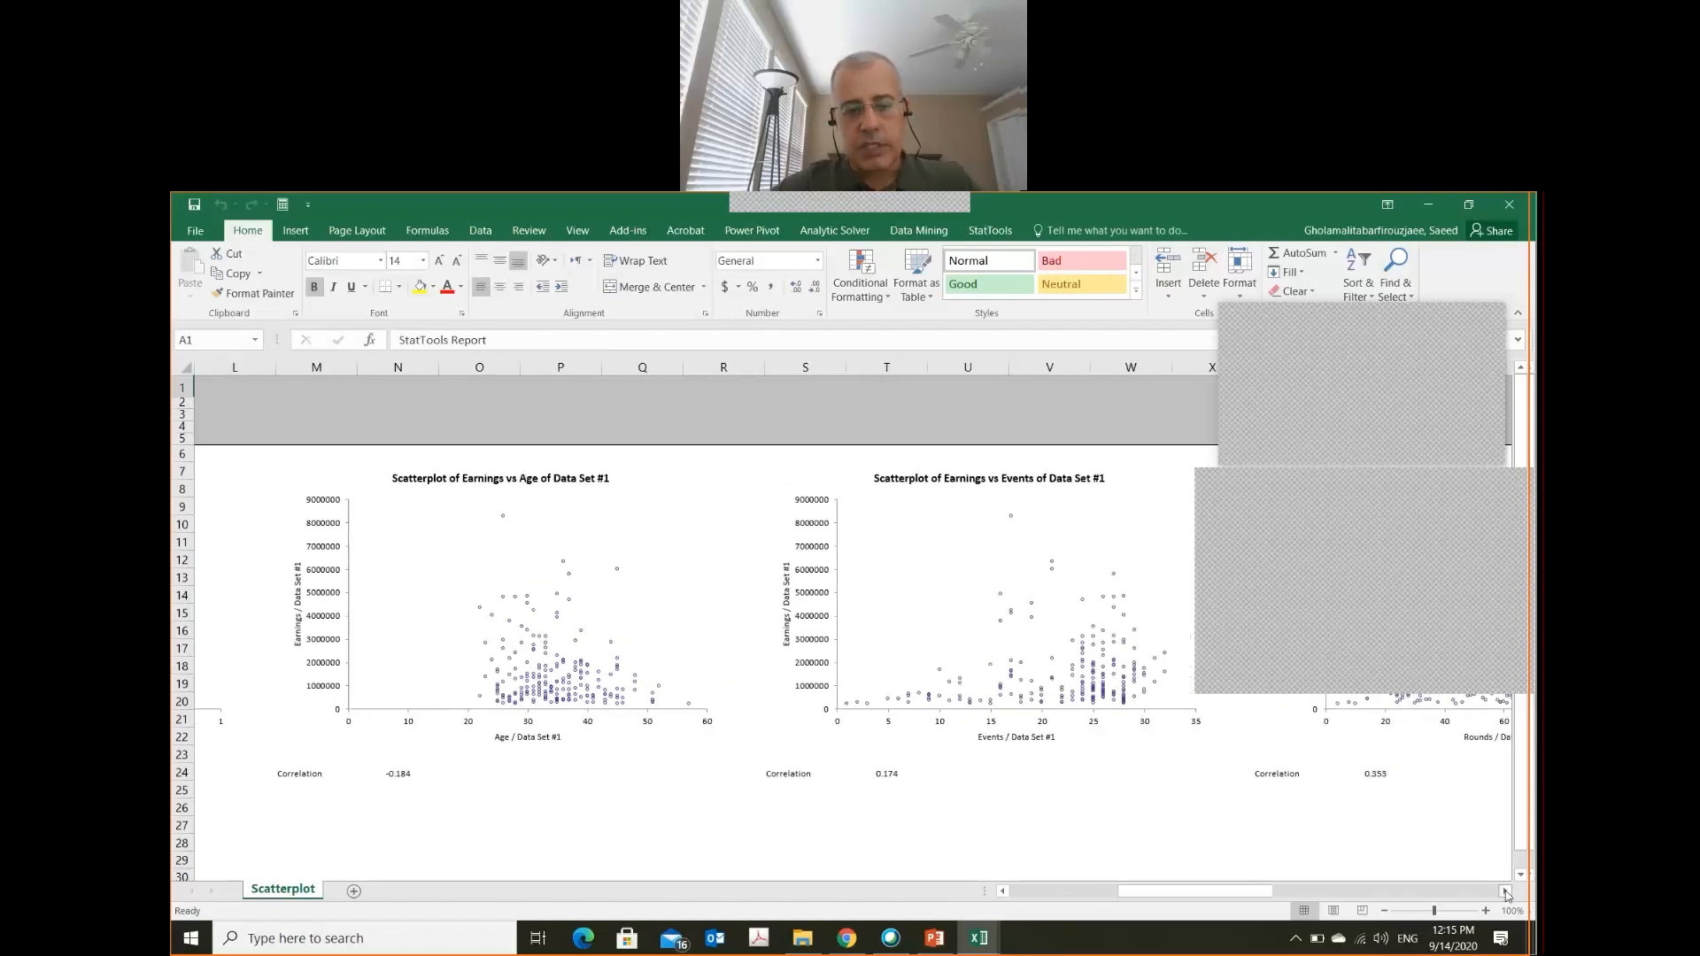
click(1505, 892)
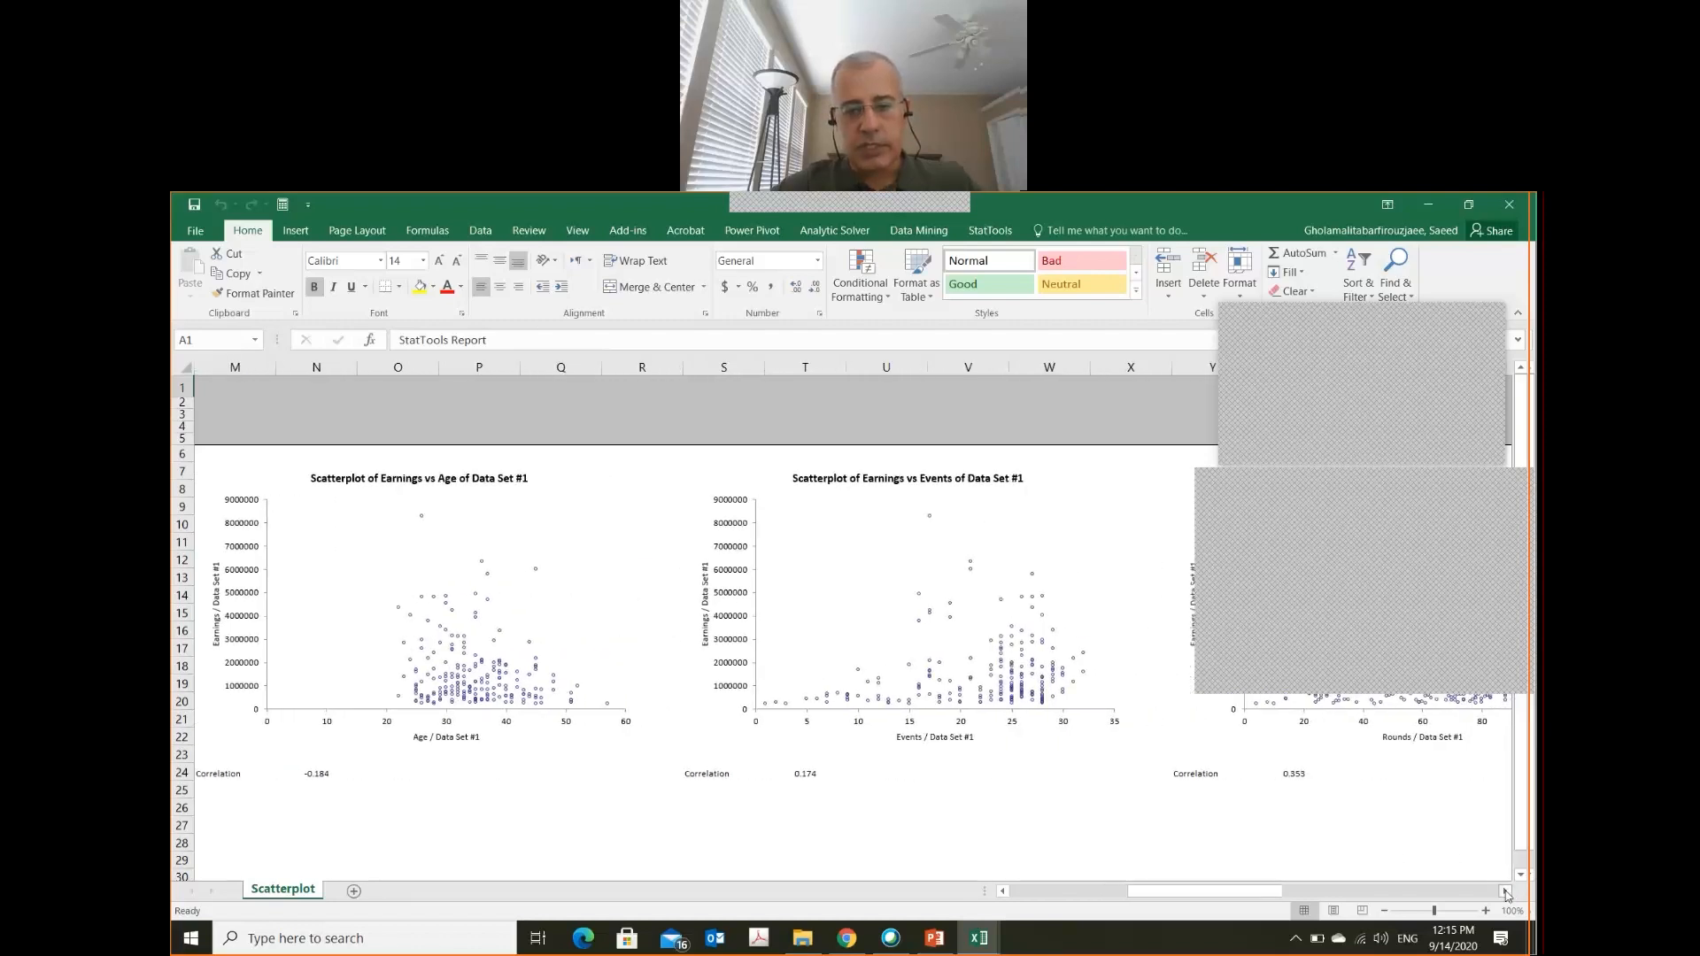
- Try to add a trendline to the scatterplot of Earnings against Events
right_click(1018, 639)
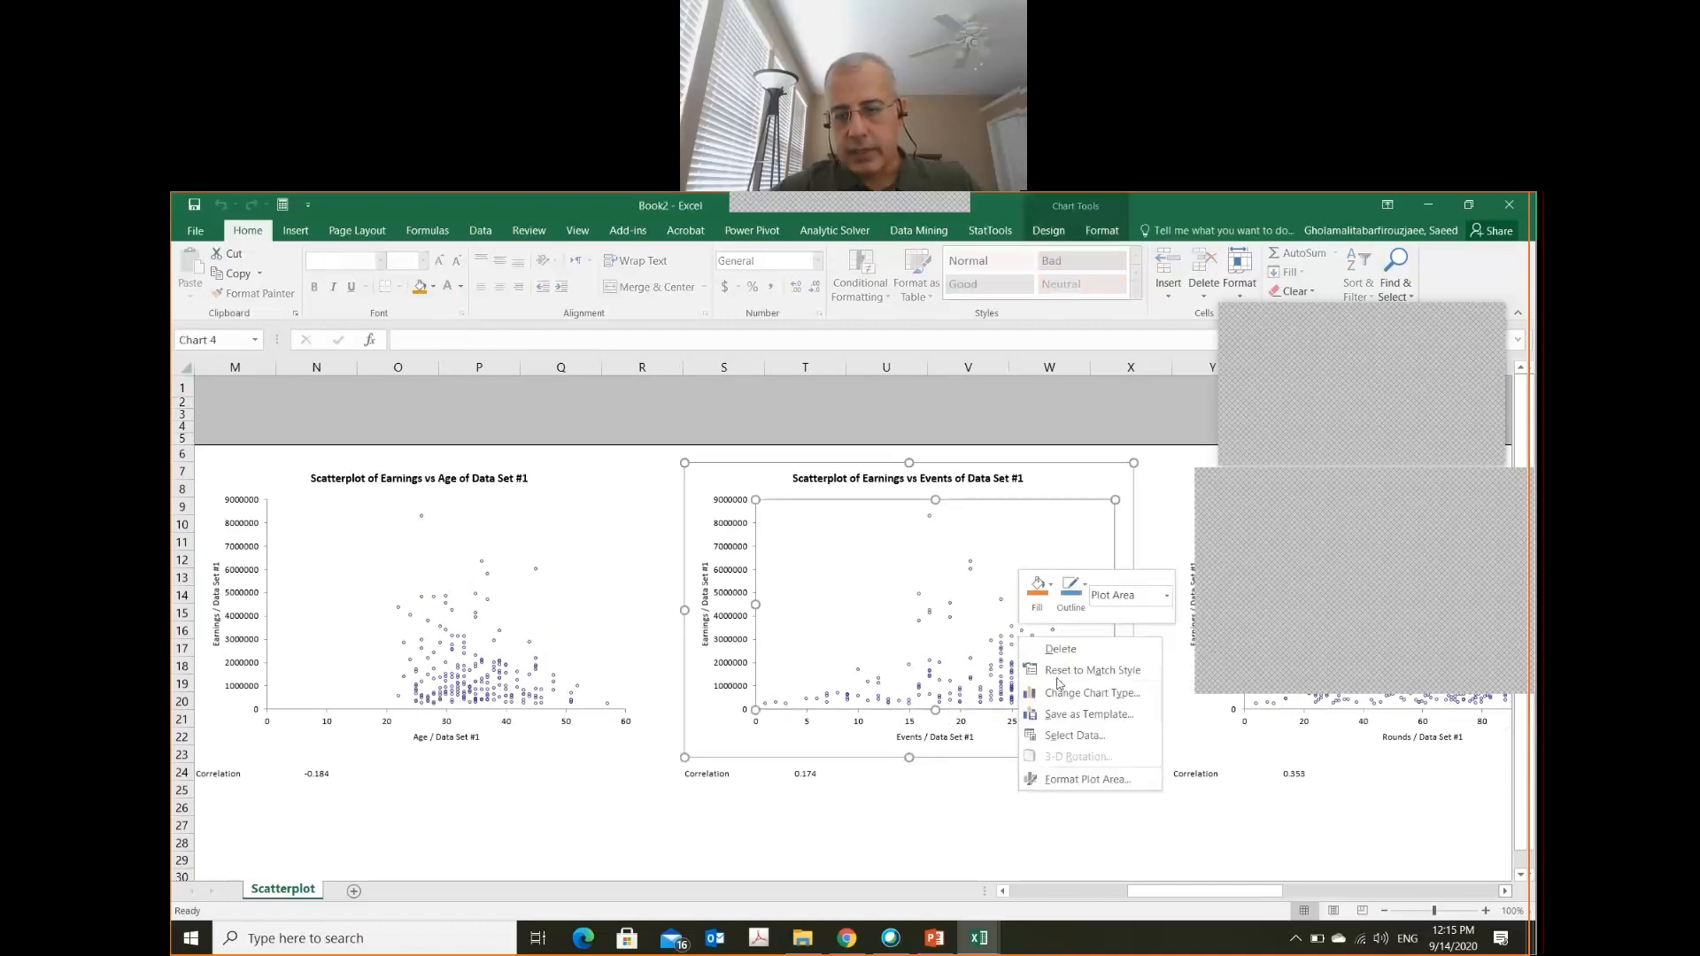
click(977, 676)
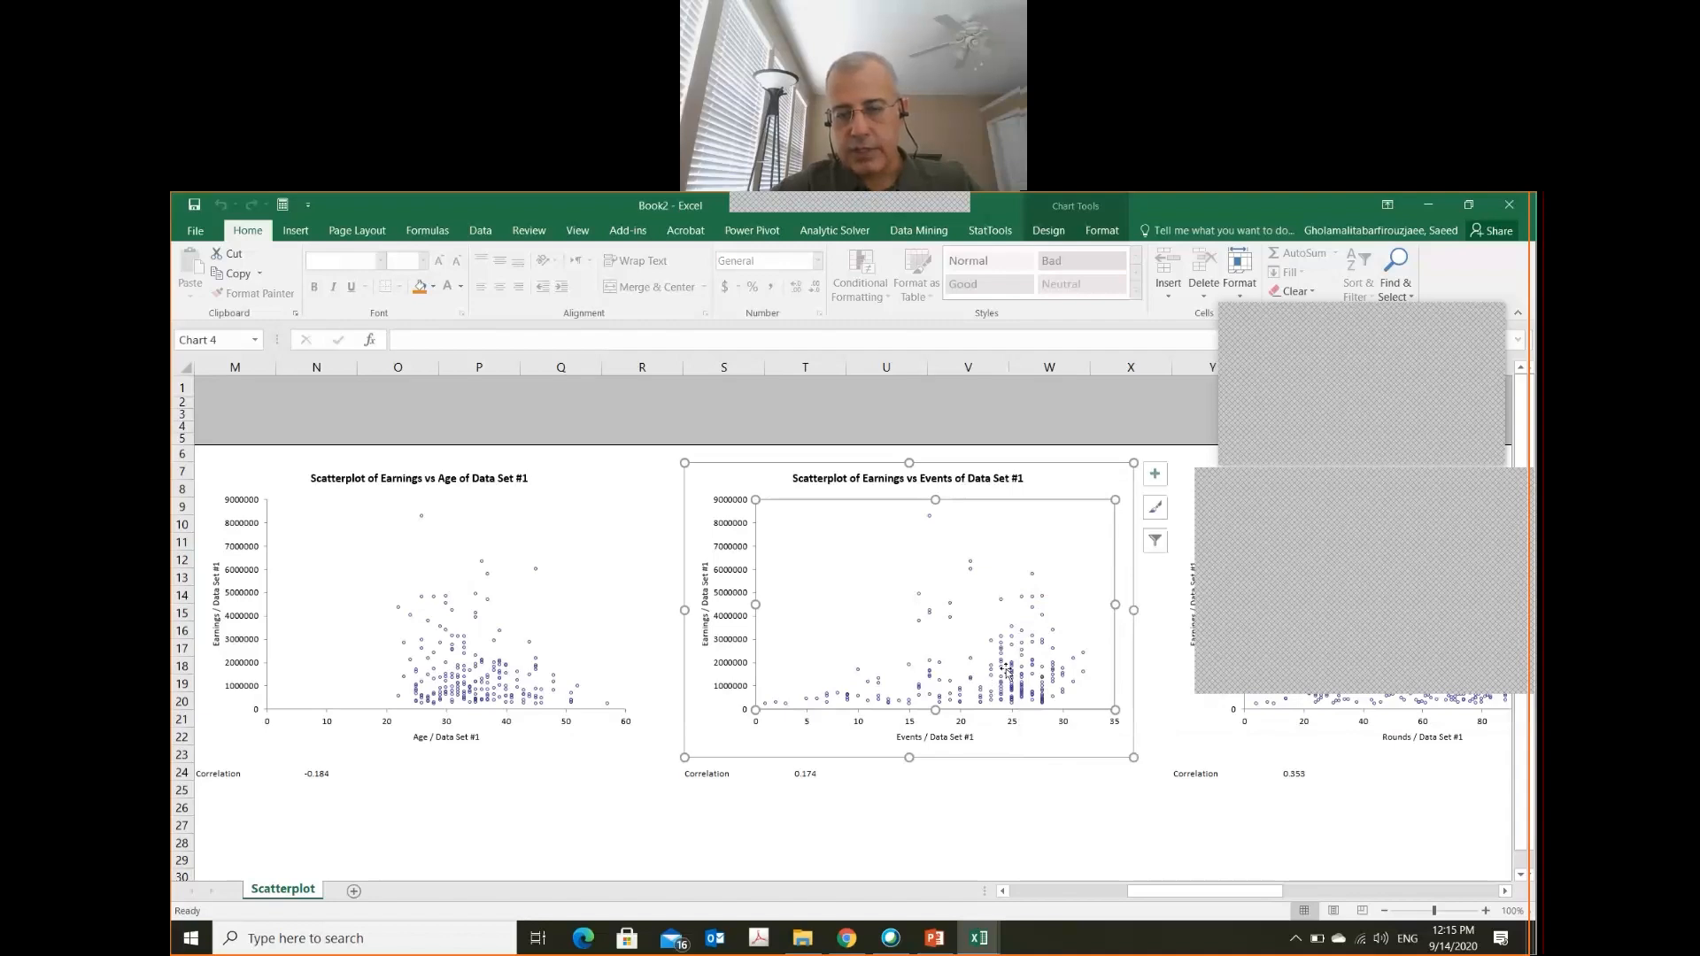
right_click(1009, 671)
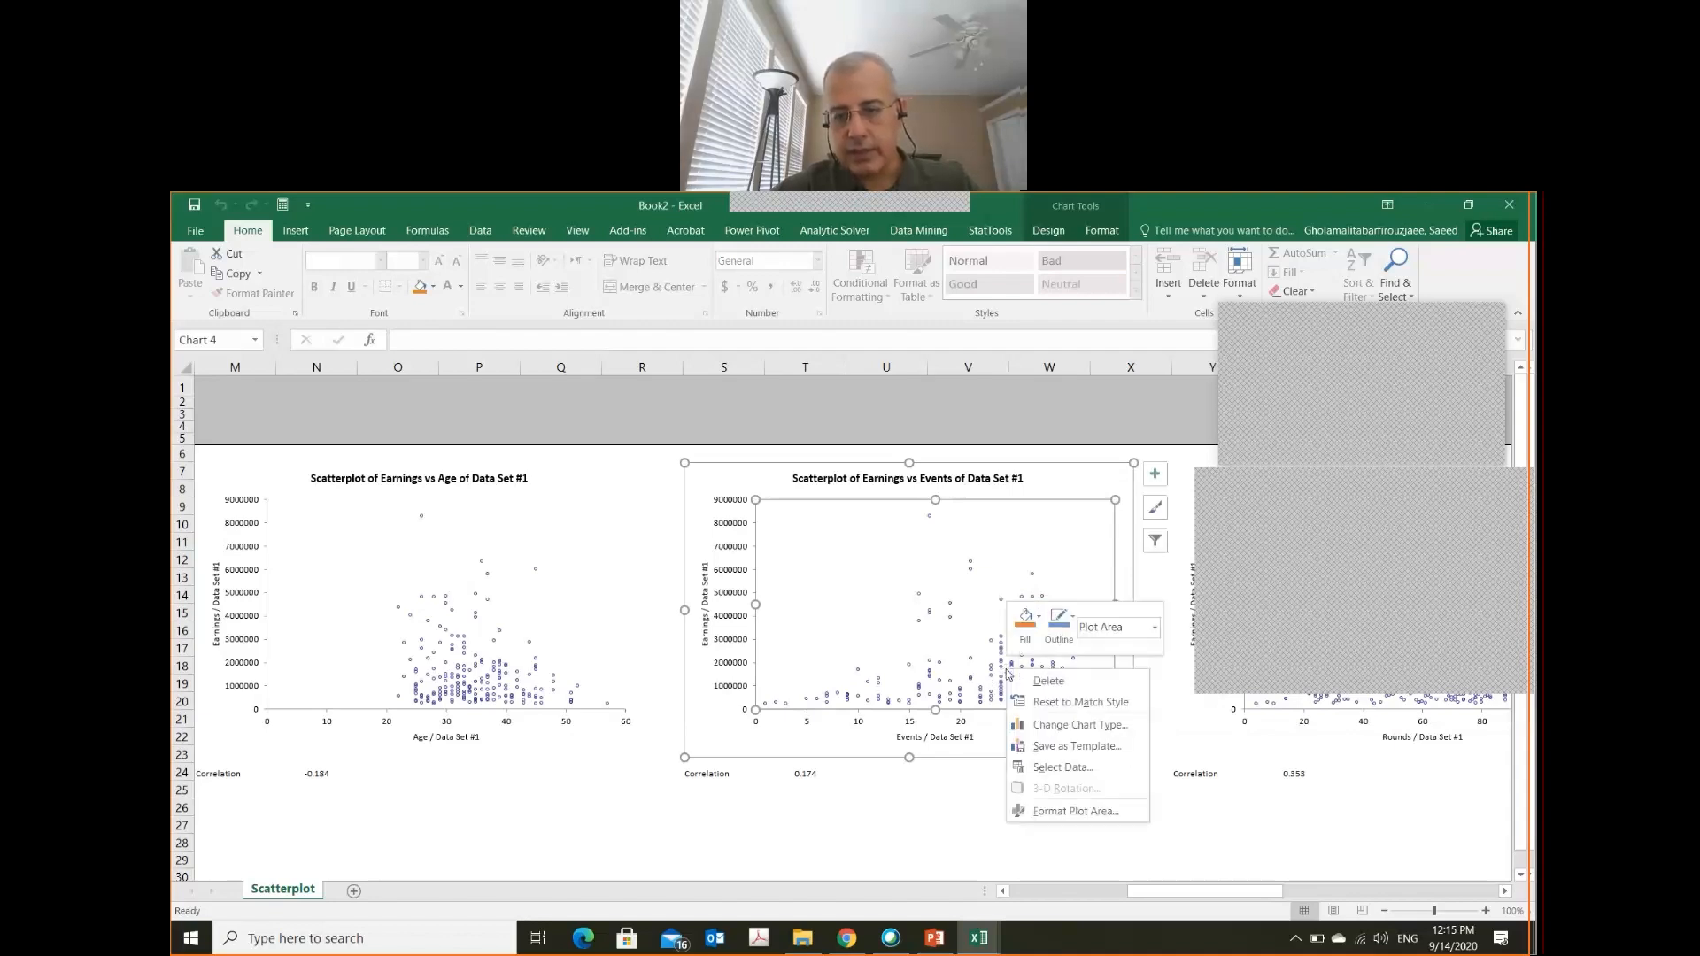
click(1003, 662)
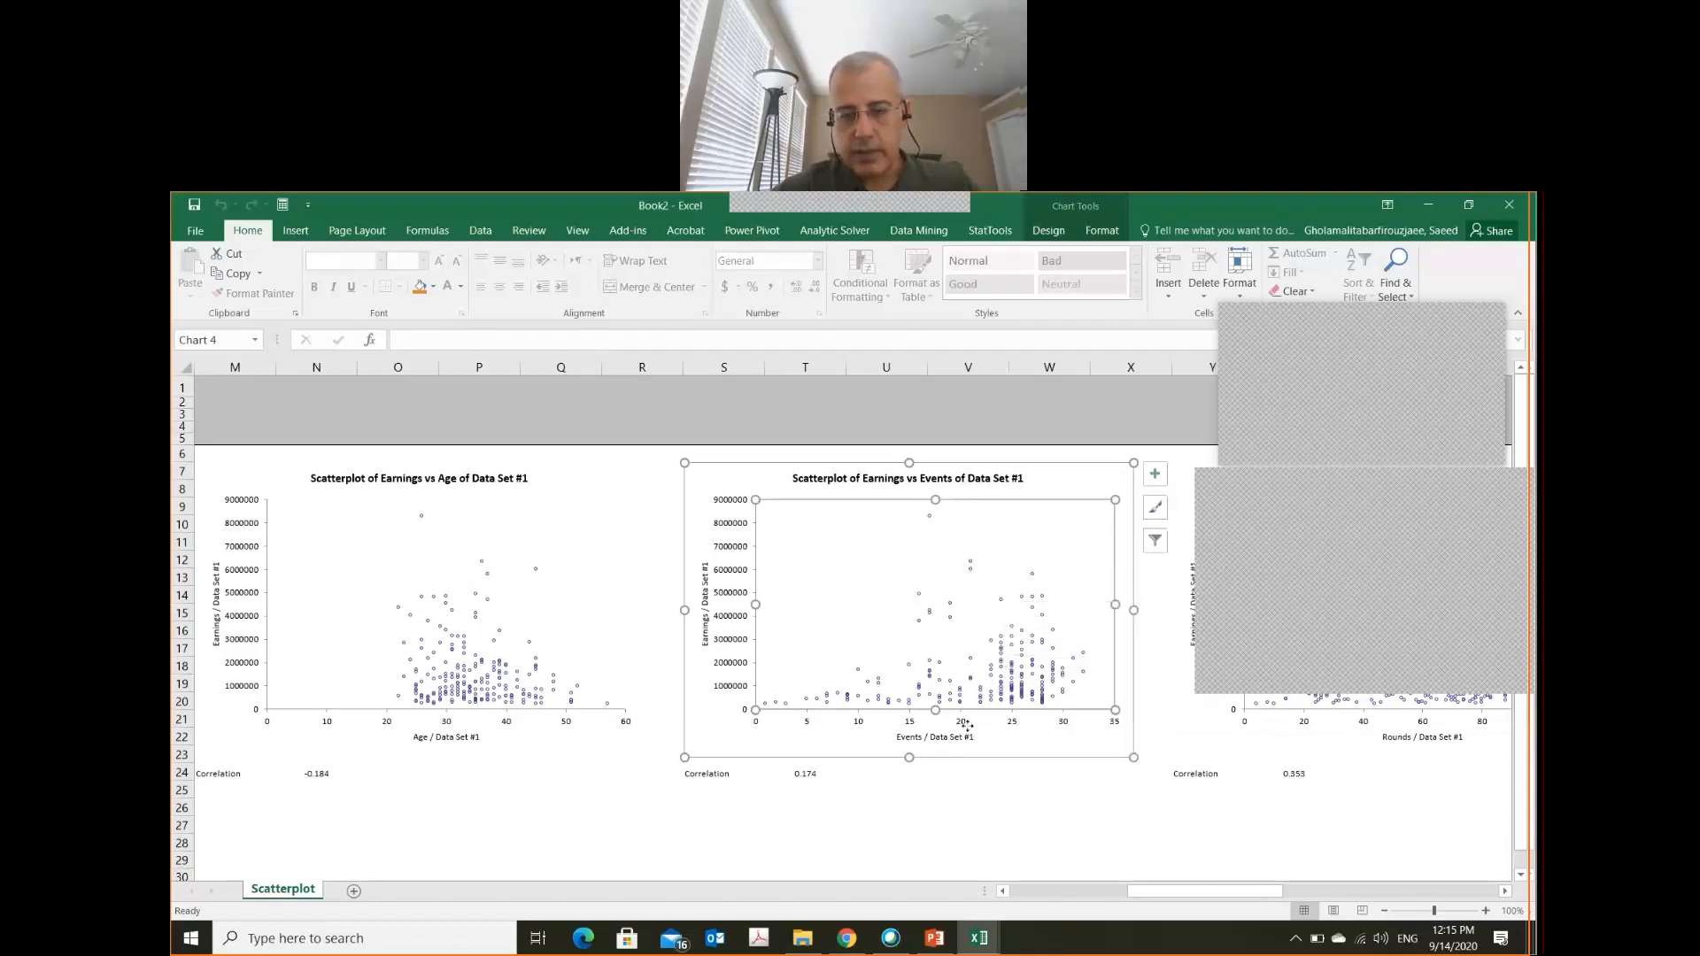
click(965, 722)
click(987, 683)
- Add a linear trendline to the scatterplot of Earnings against Rounds
click(1503, 892)
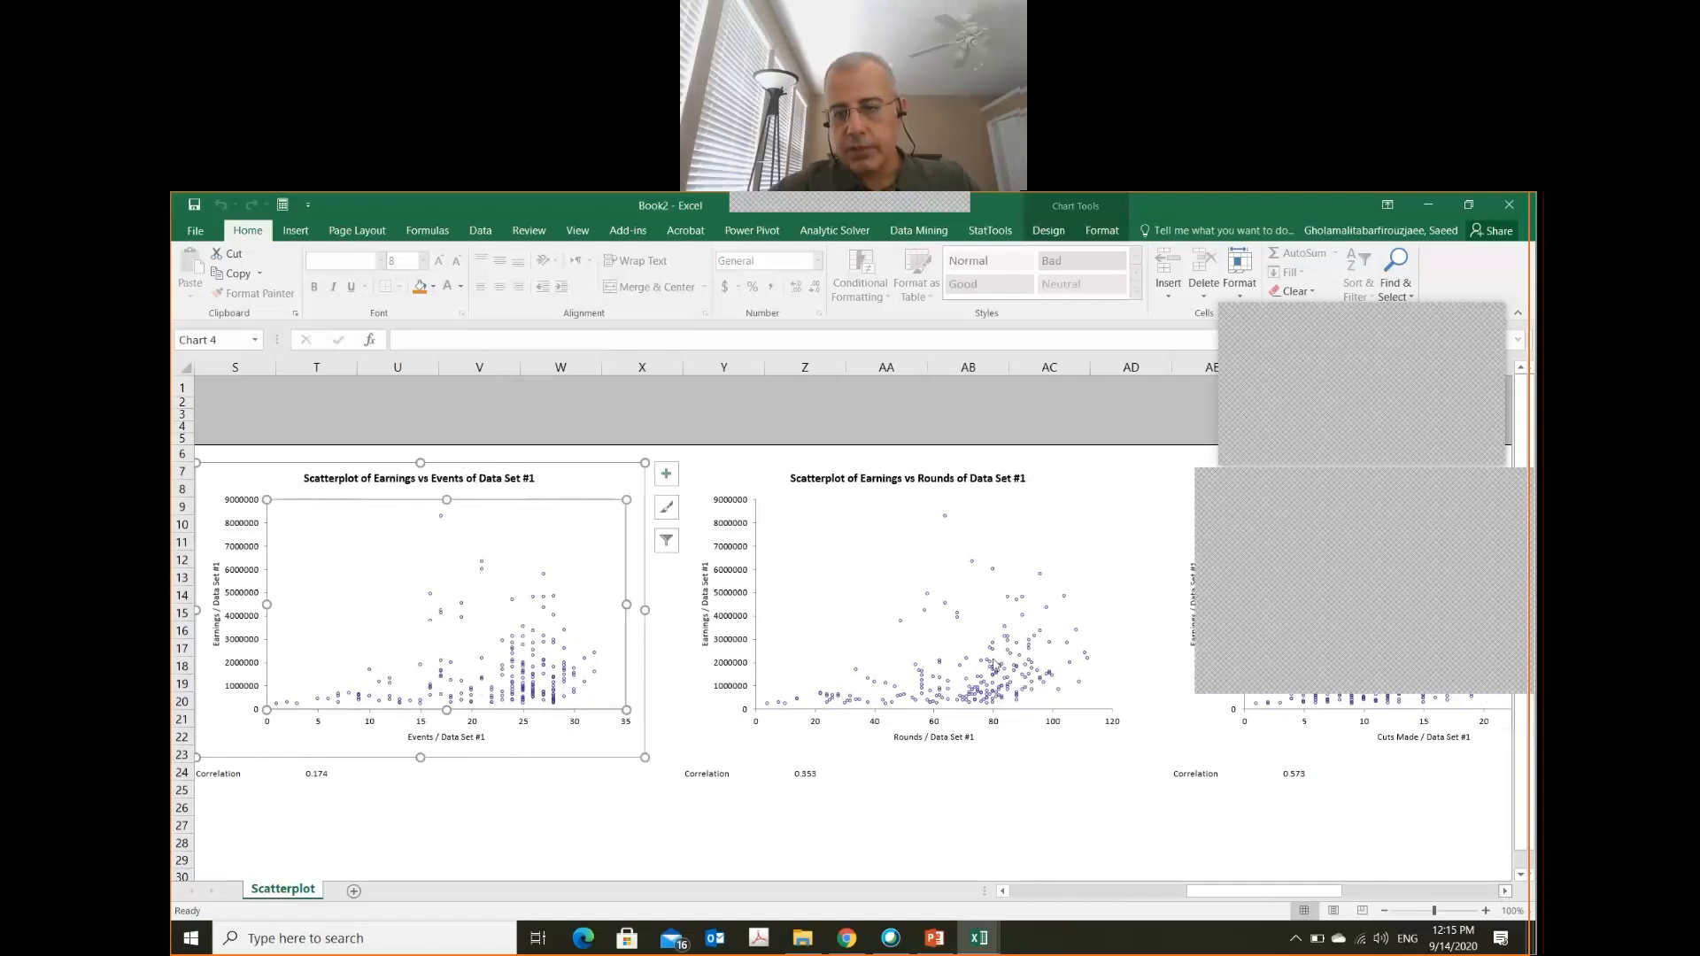
right_click(995, 663)
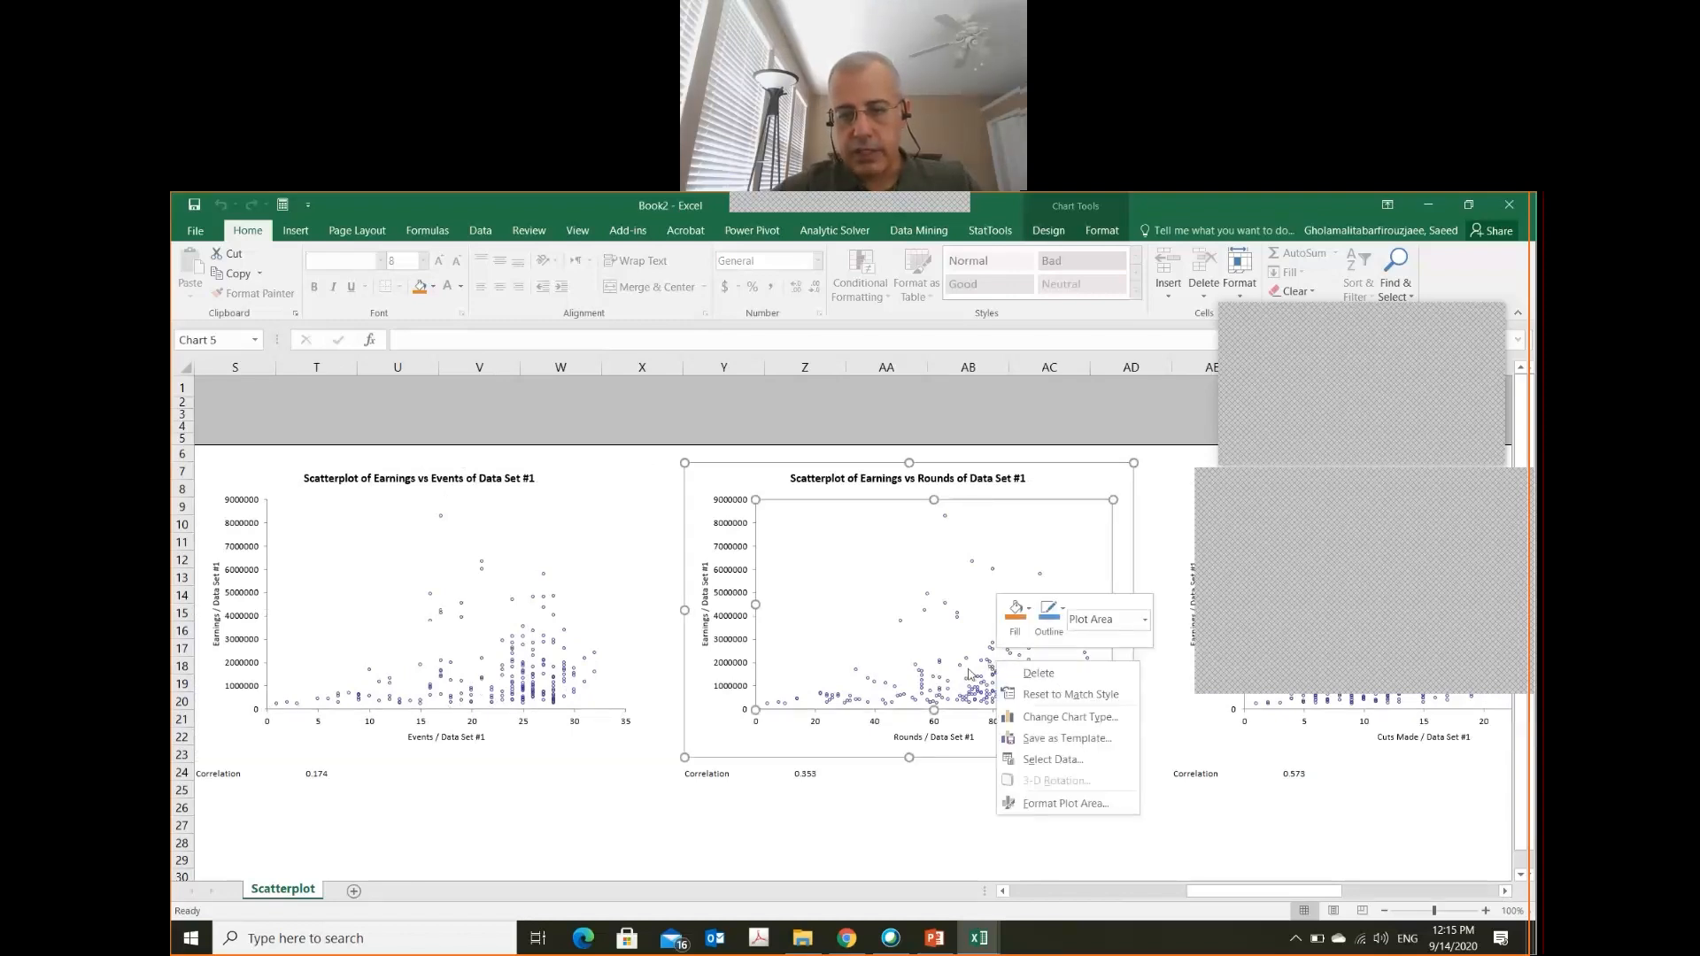
click(980, 731)
click(980, 731)
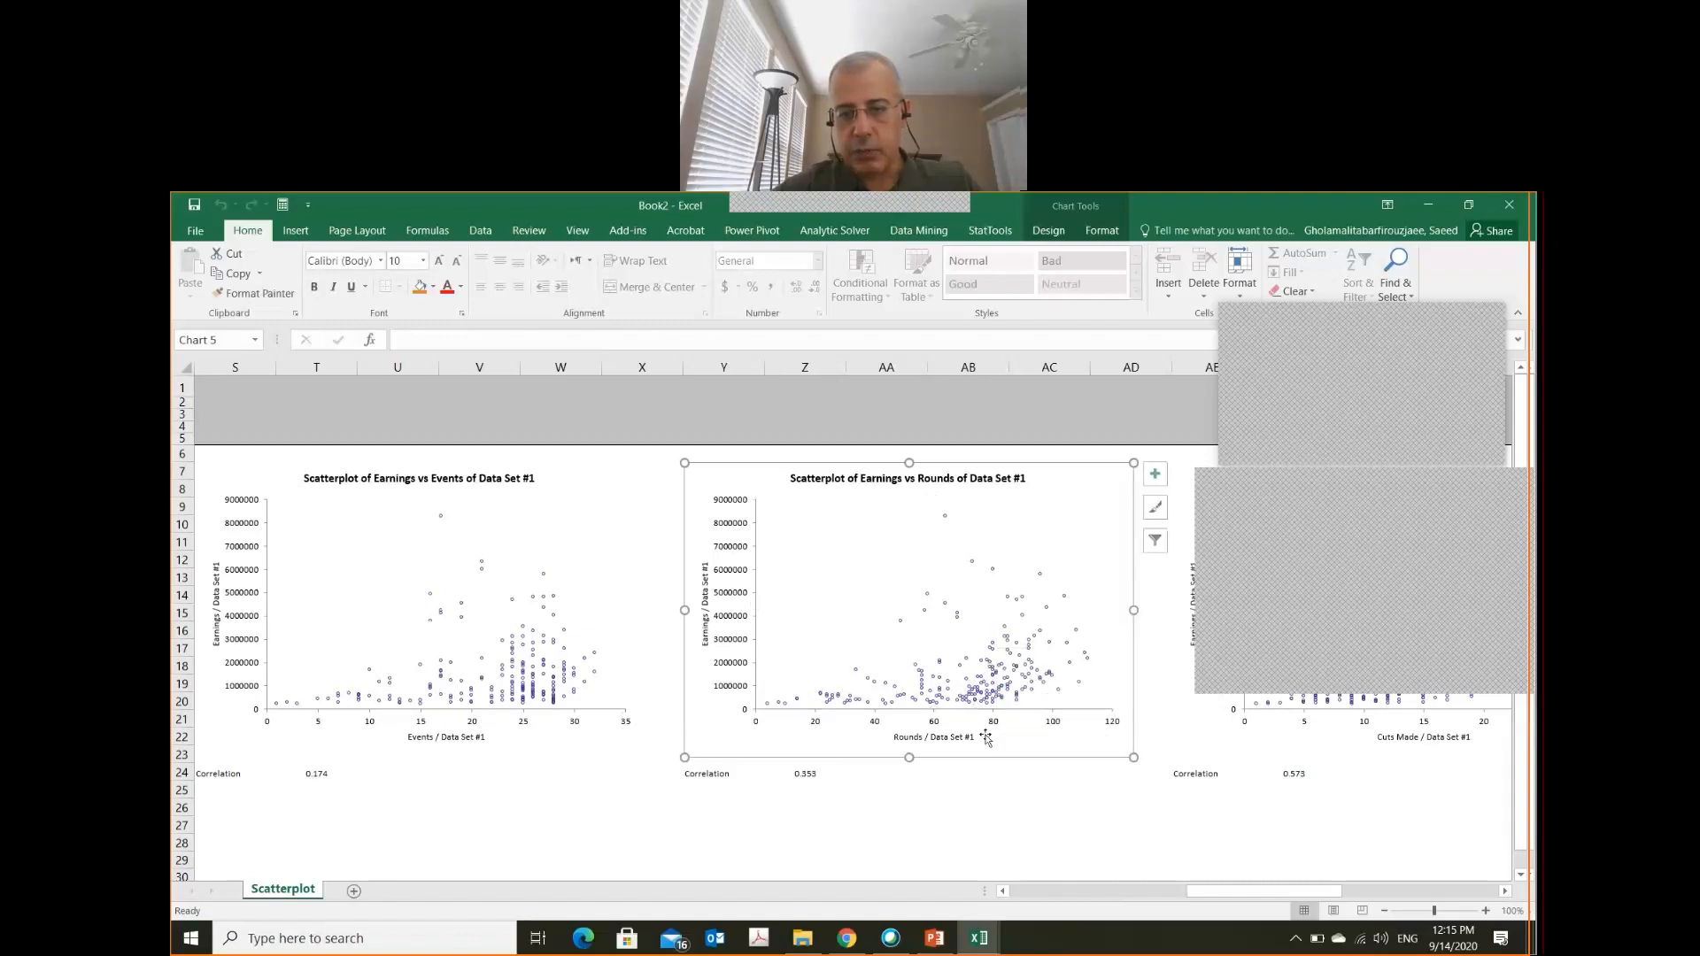
click(1018, 659)
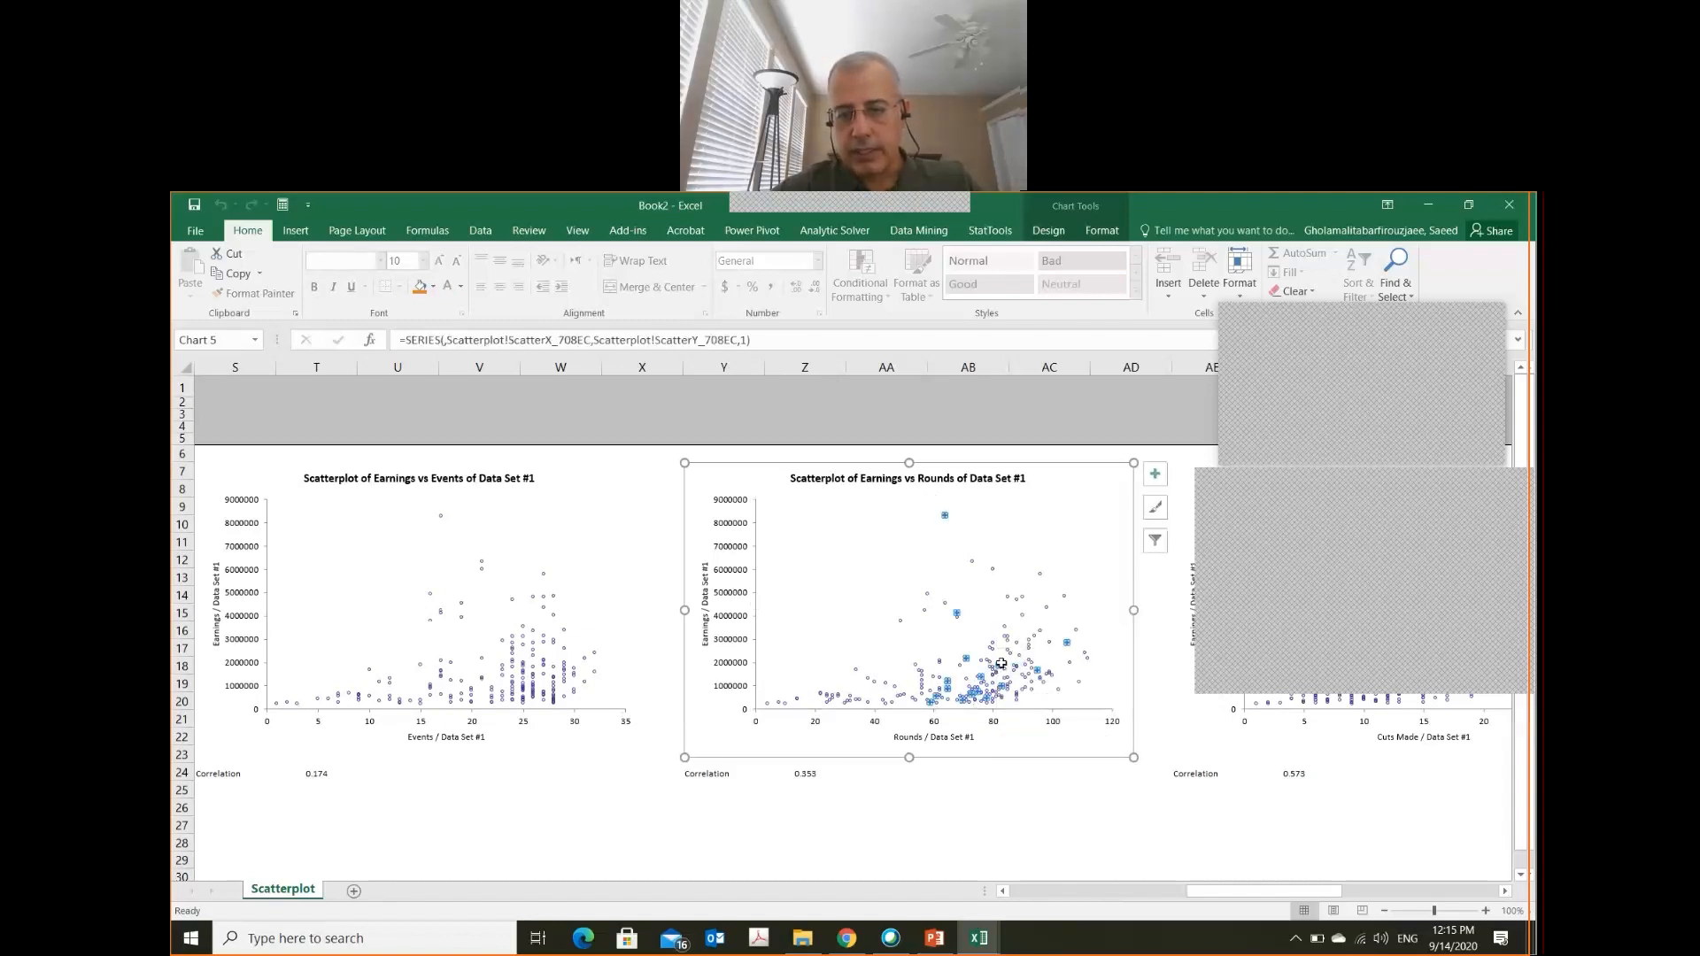
right_click(1001, 663)
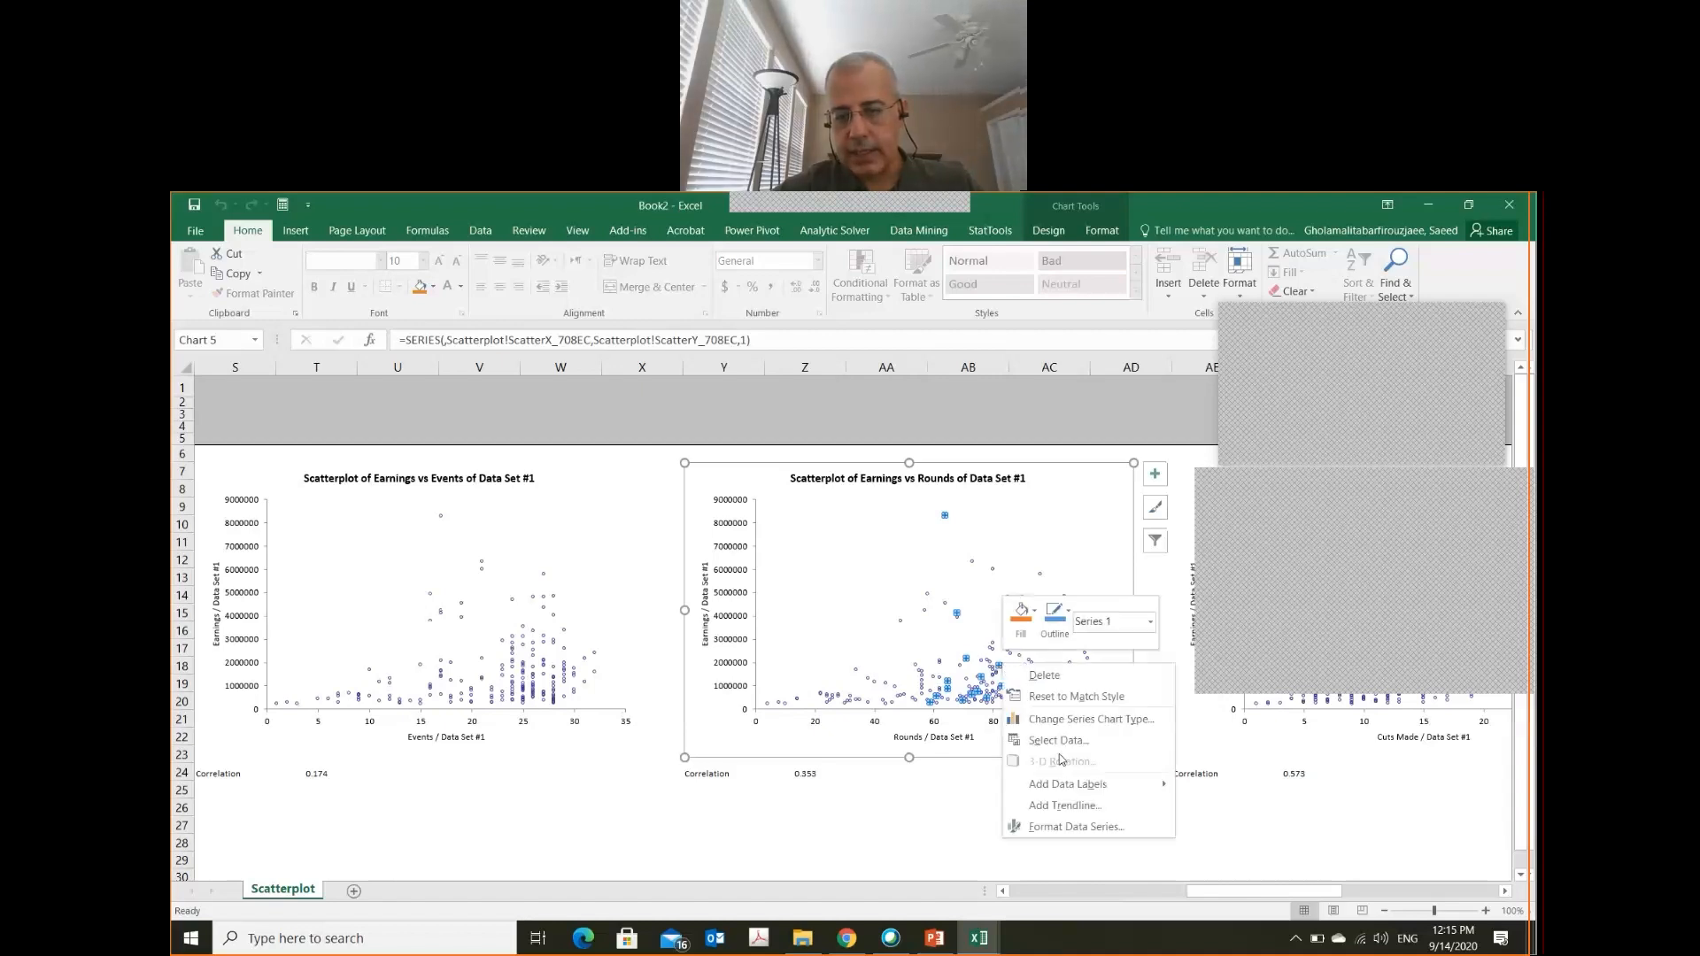
click(1077, 805)
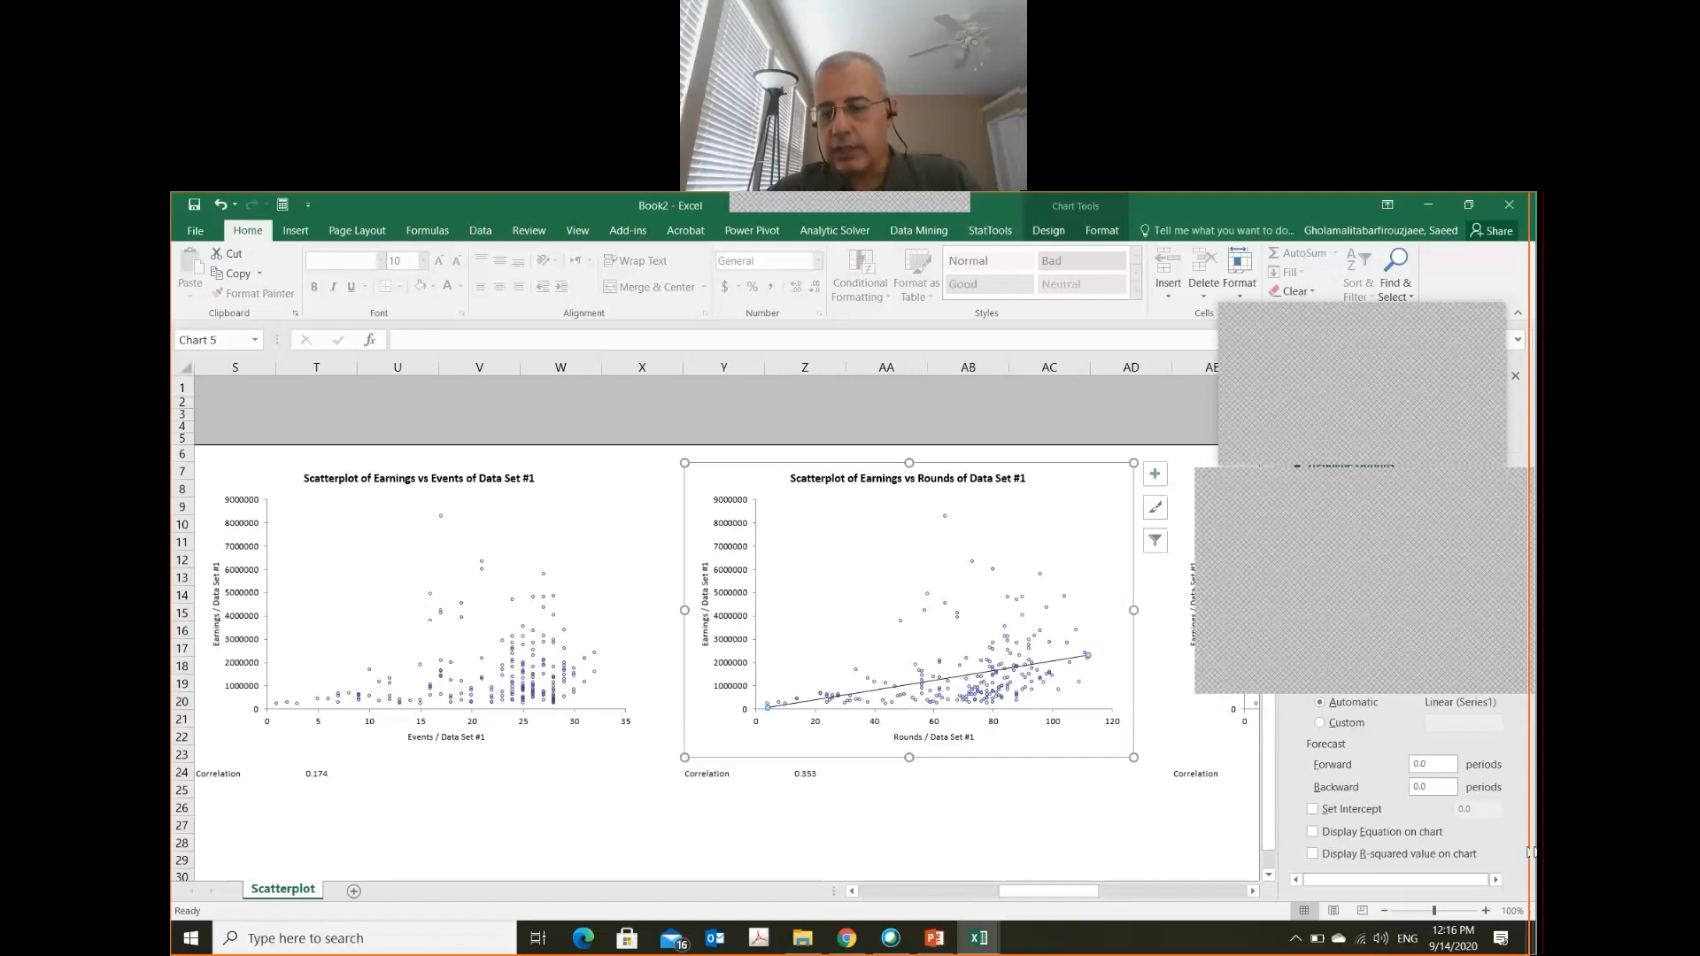
- Add a linear trendline to the scatterplot of Earnings against Cuts Made
click(1252, 892)
click(1253, 892)
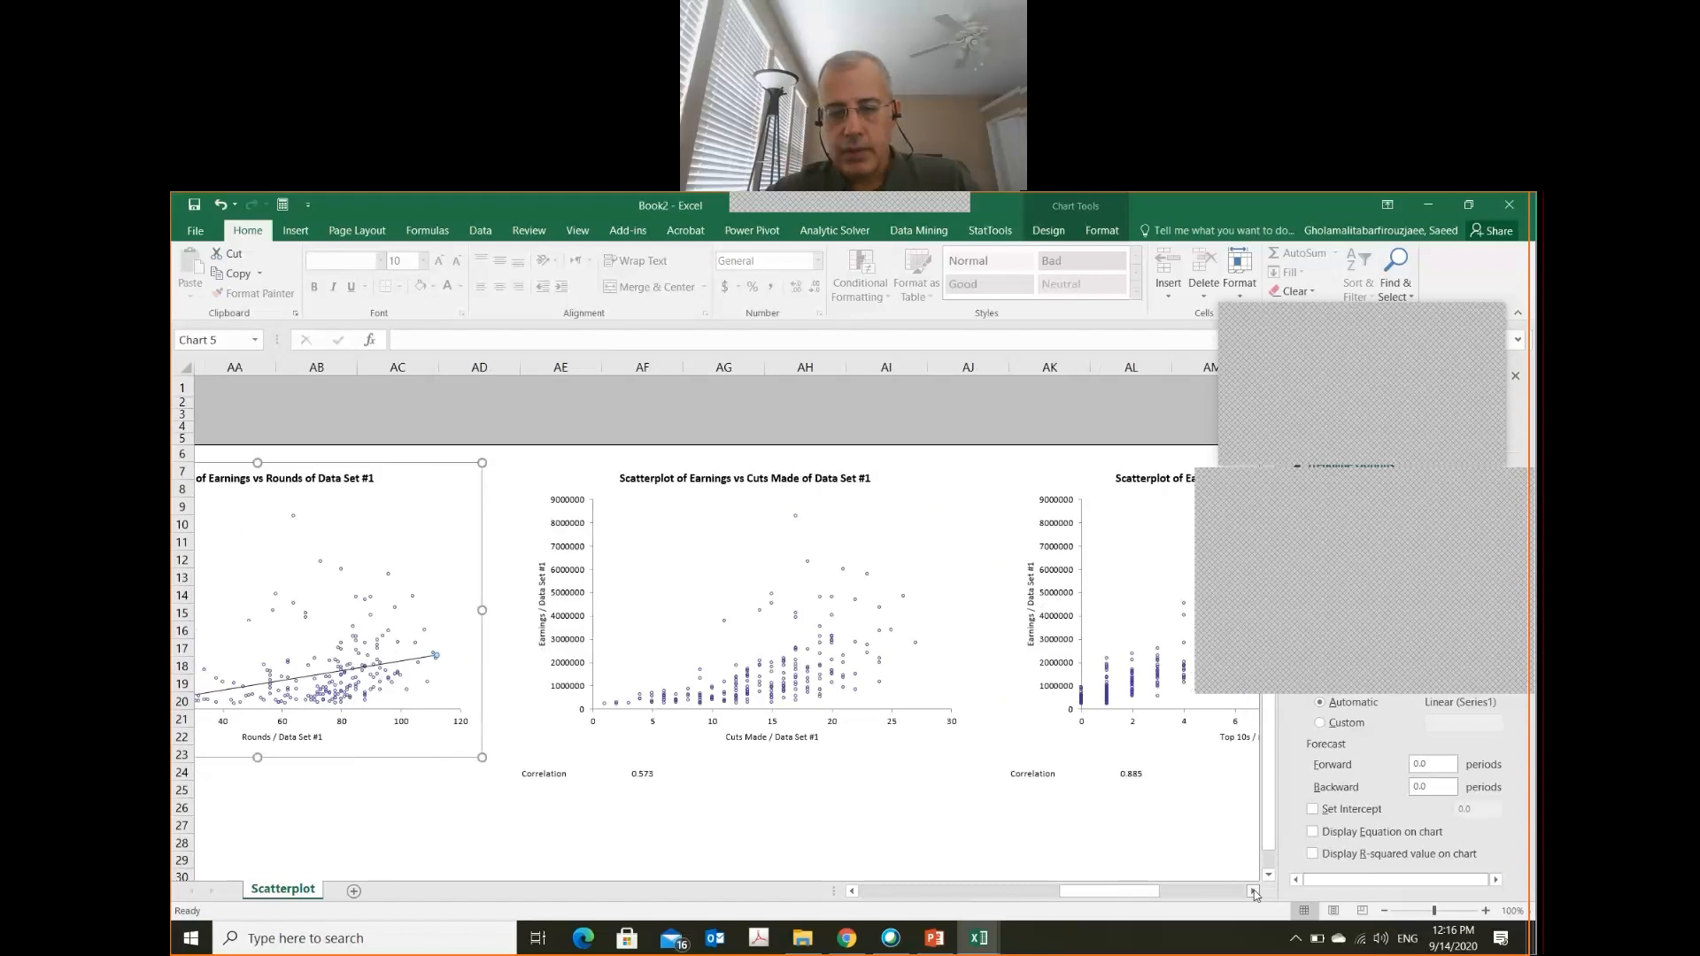
click(815, 680)
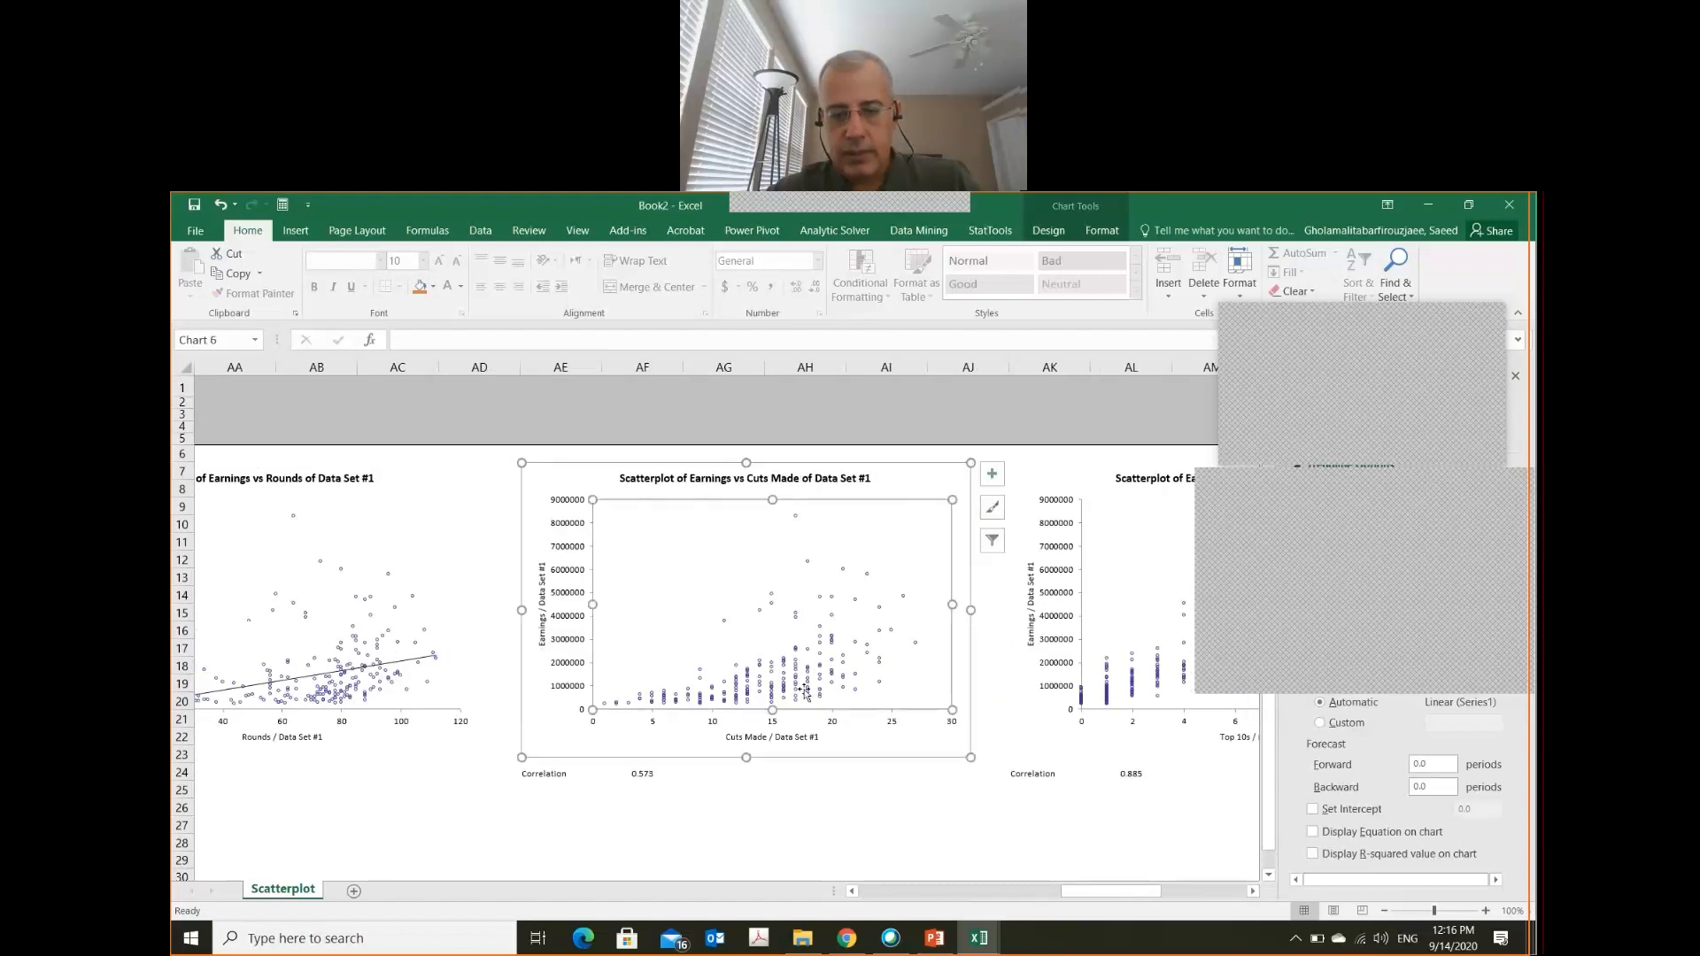
click(797, 704)
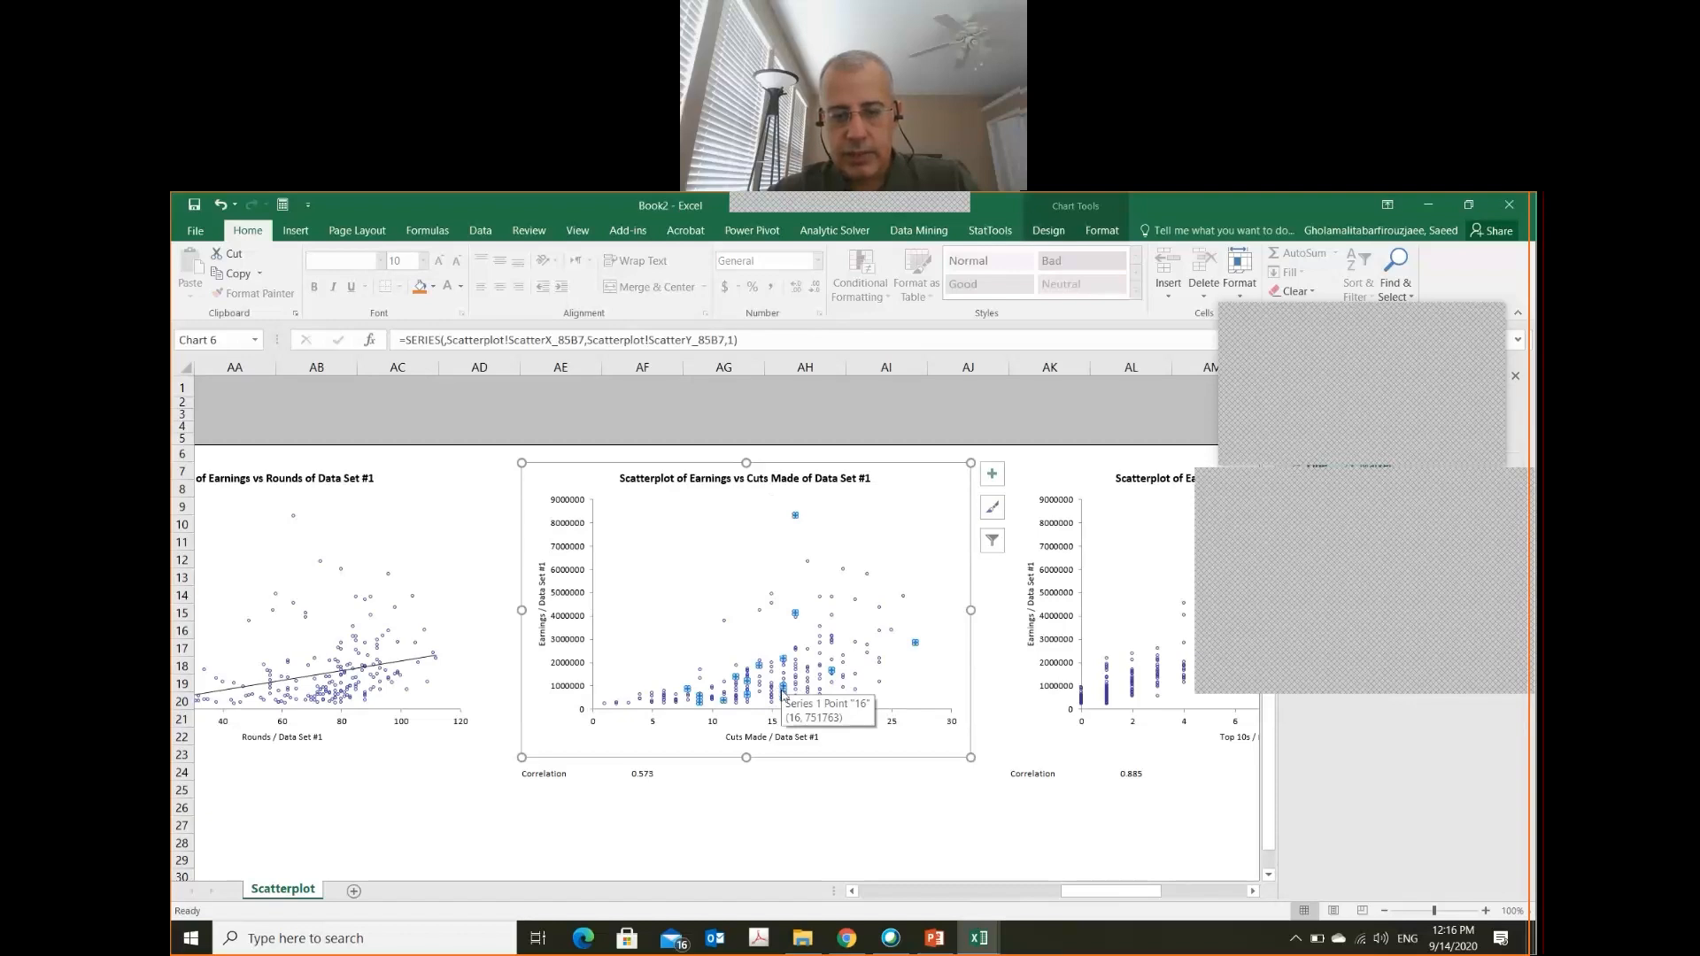
right_click(781, 688)
click(844, 833)
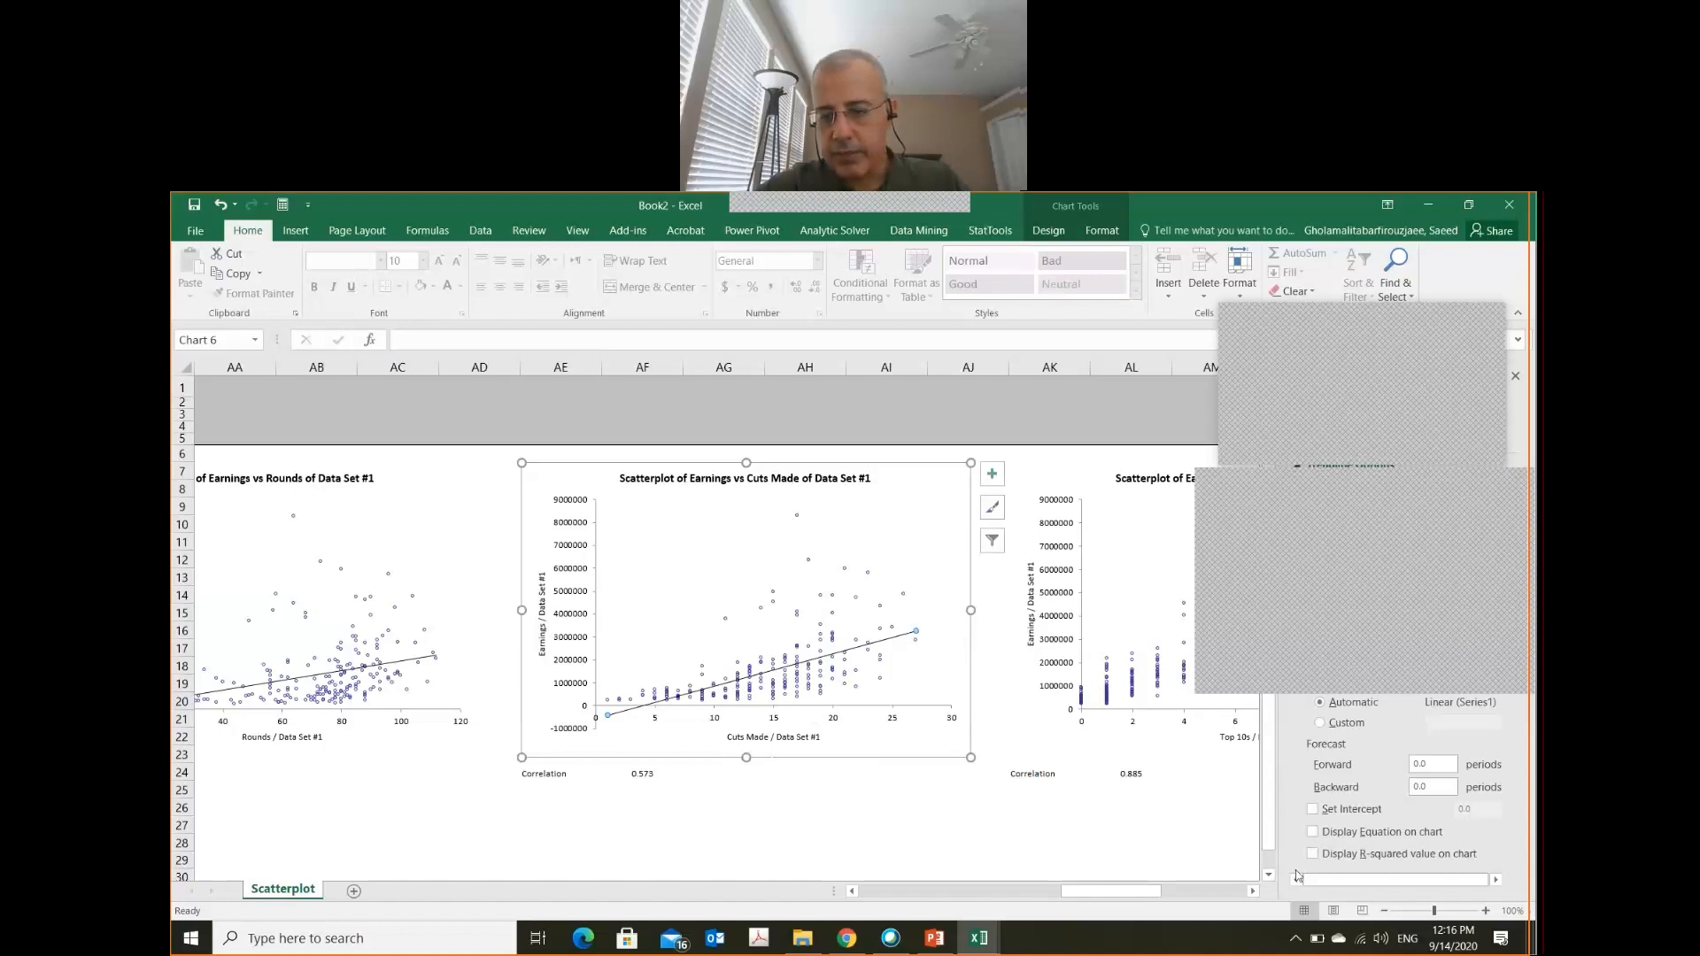
- Add a linear trendline to the scatterplot of Earnings against Top 10s
click(1239, 893)
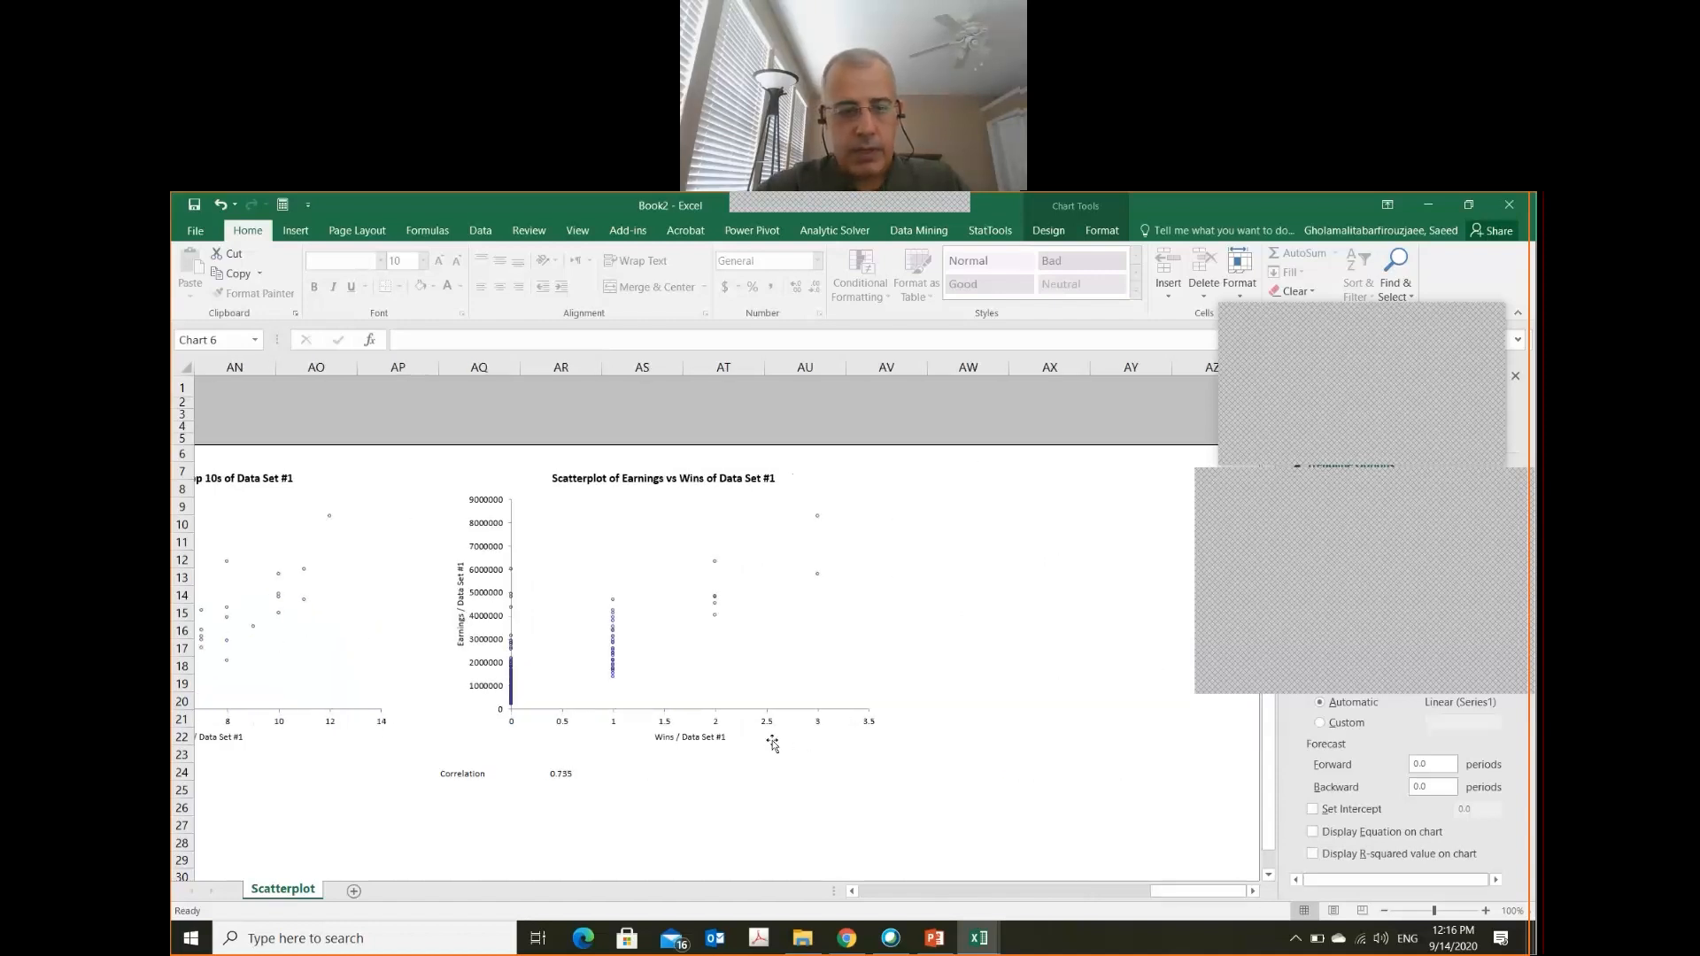
click(1136, 897)
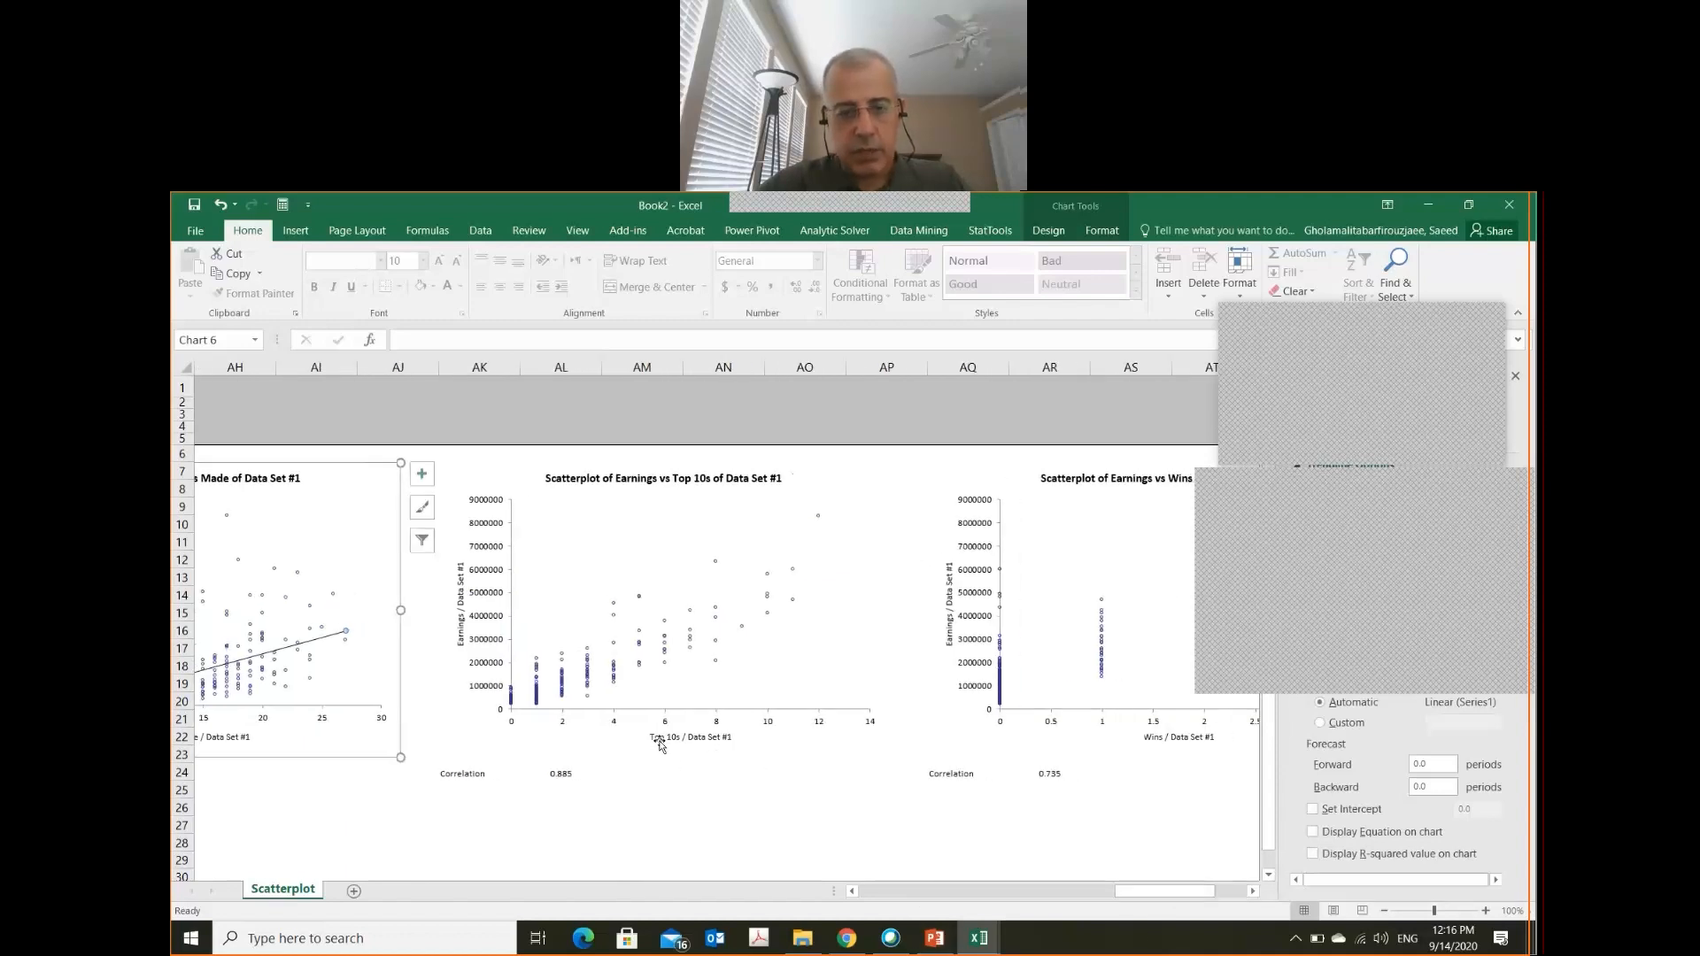
click(667, 643)
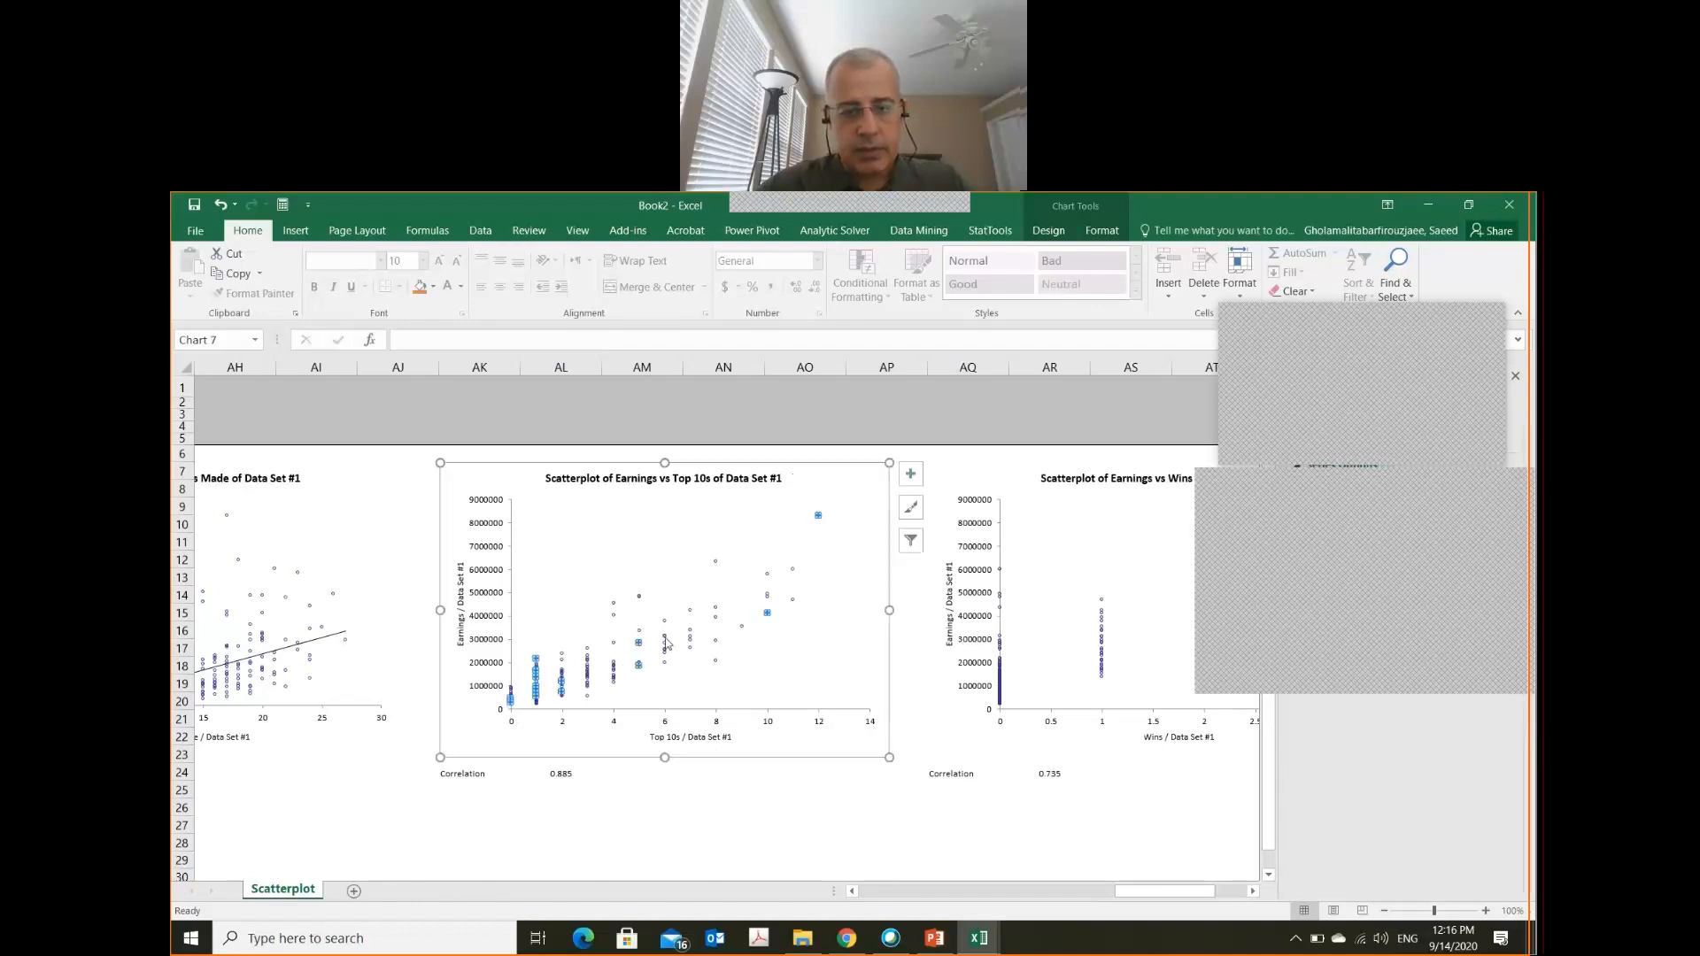
right_click(639, 648)
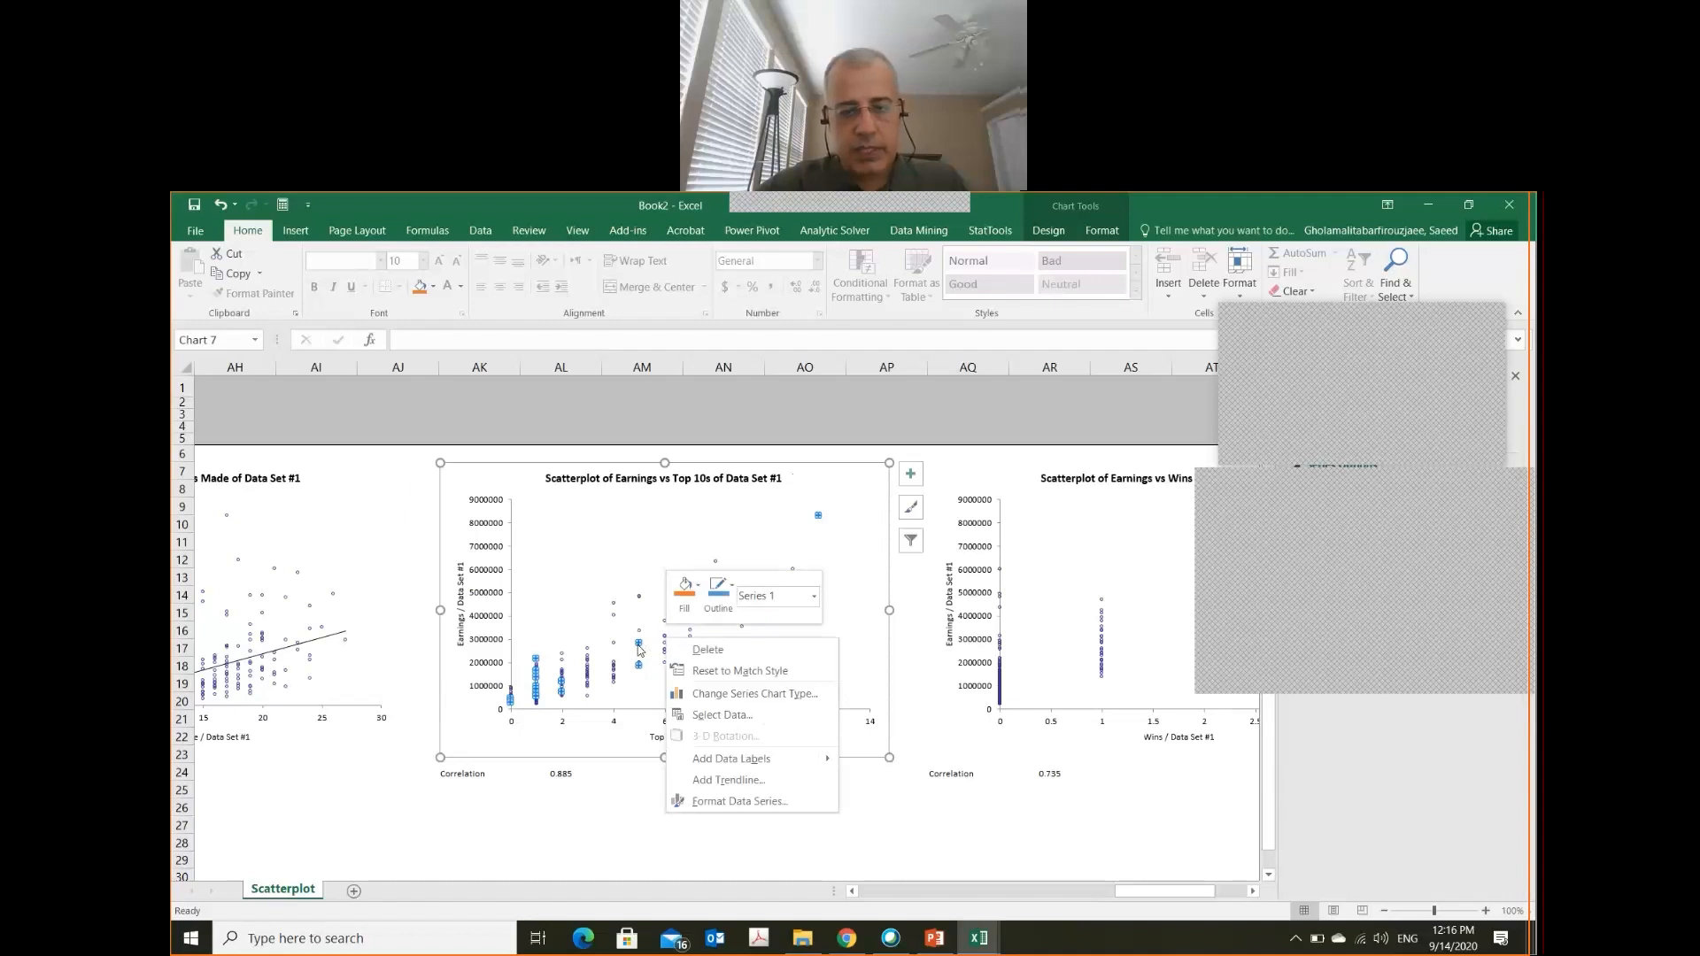
click(708, 789)
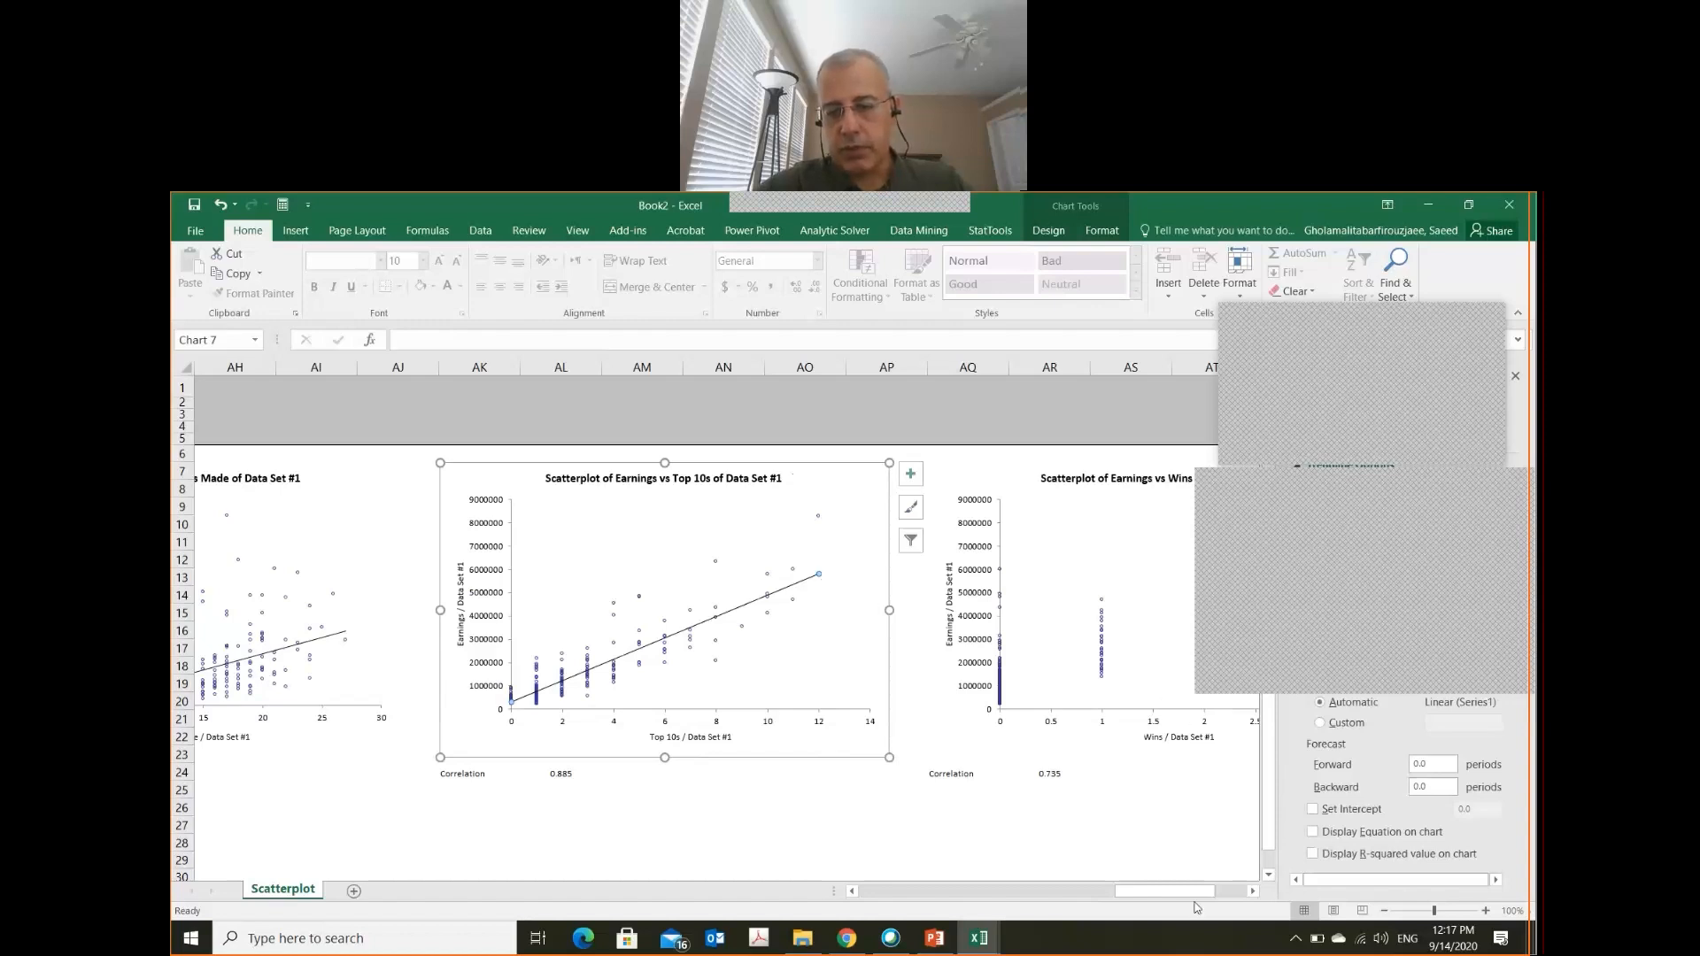
- Examine the scatterplot of Earnings against Wins with its correlation, and return to the start of the report
click(1235, 893)
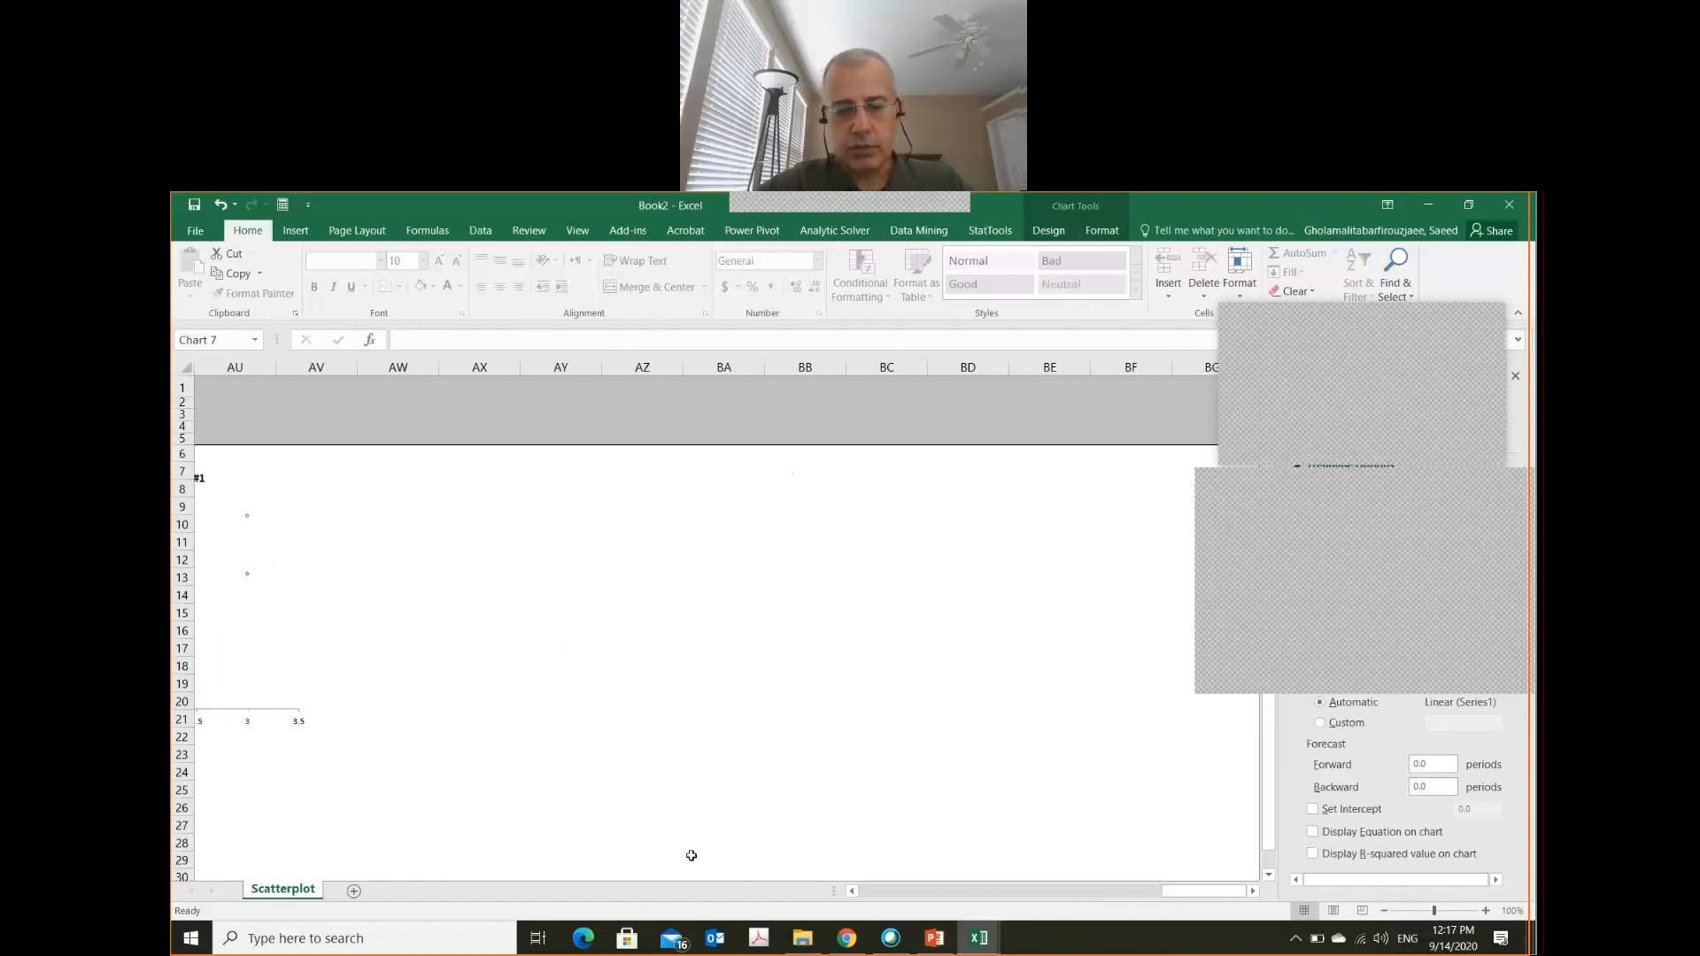
click(852, 891)
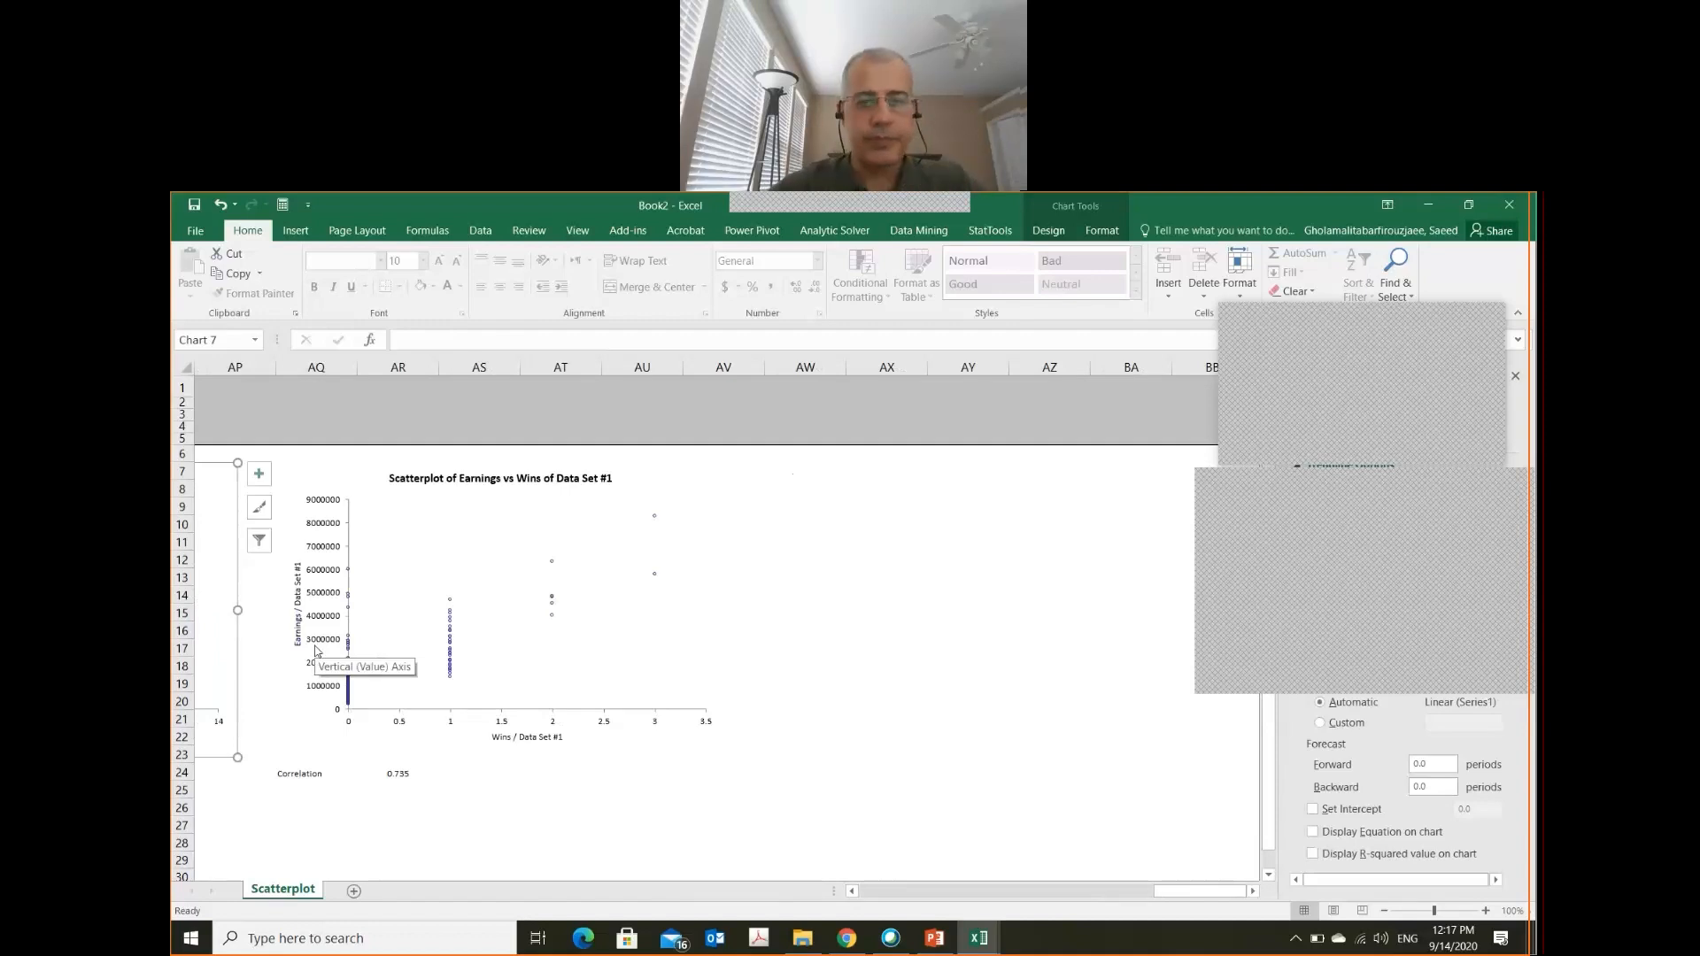
click(861, 892)
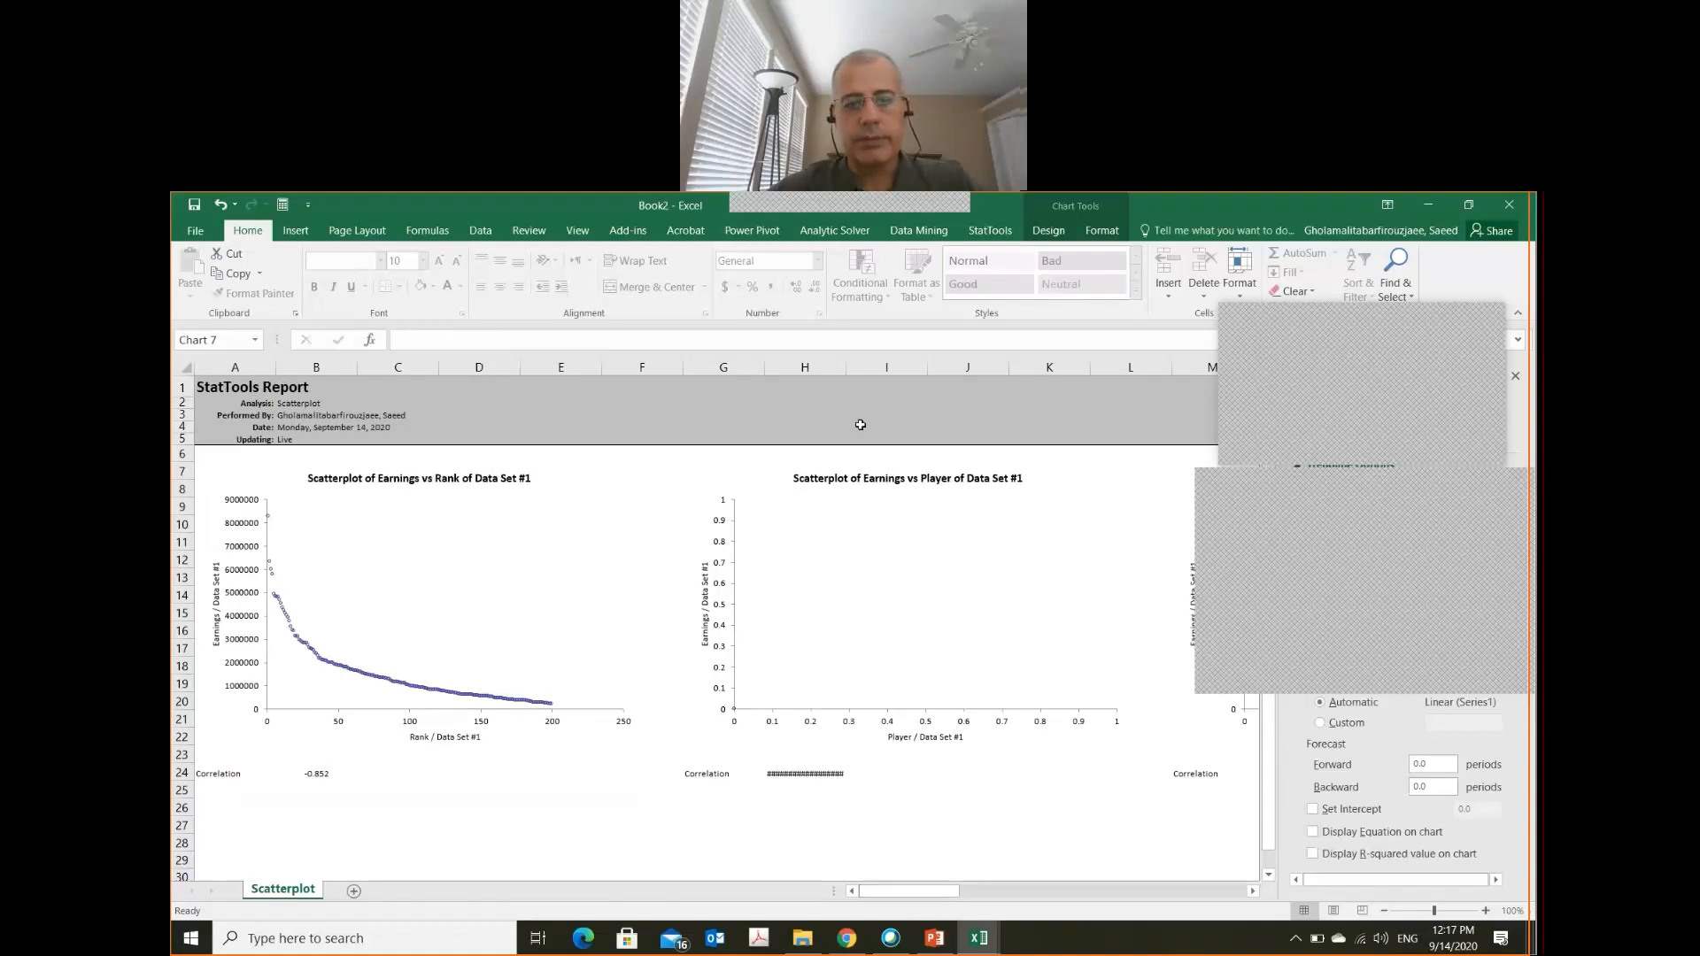
- Switch back to the golf data workbook and start a StatTools Correlation and Covariance analysis on Data Set #1
key(alt+Tab)
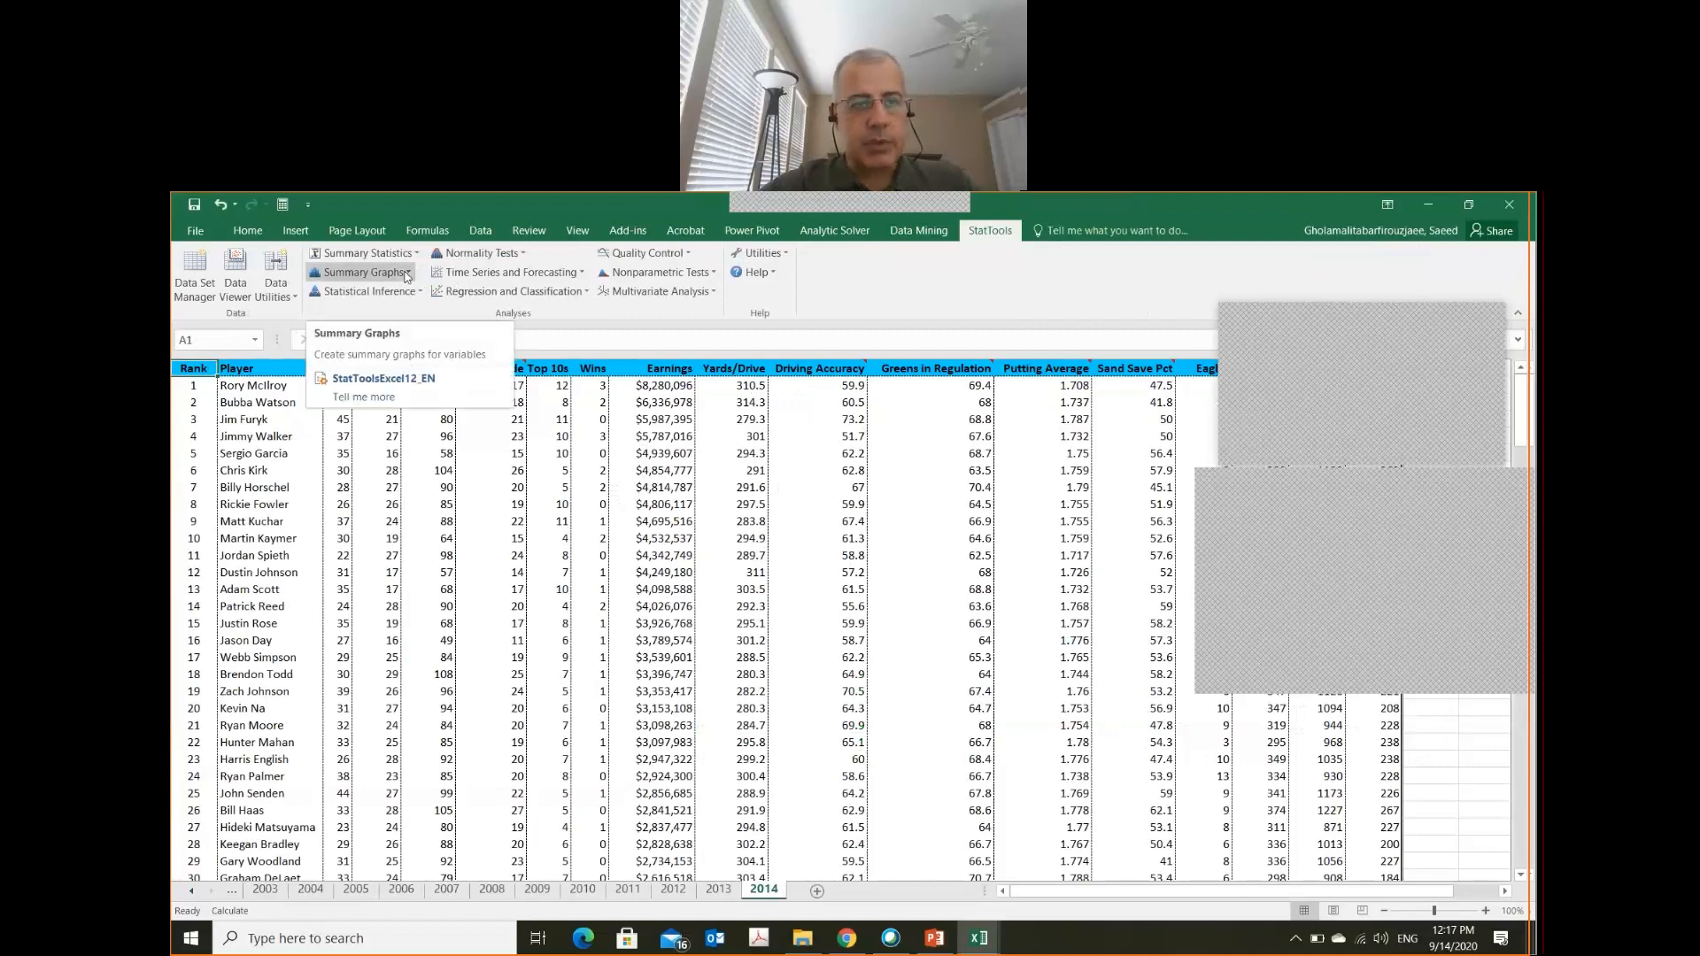
click(407, 274)
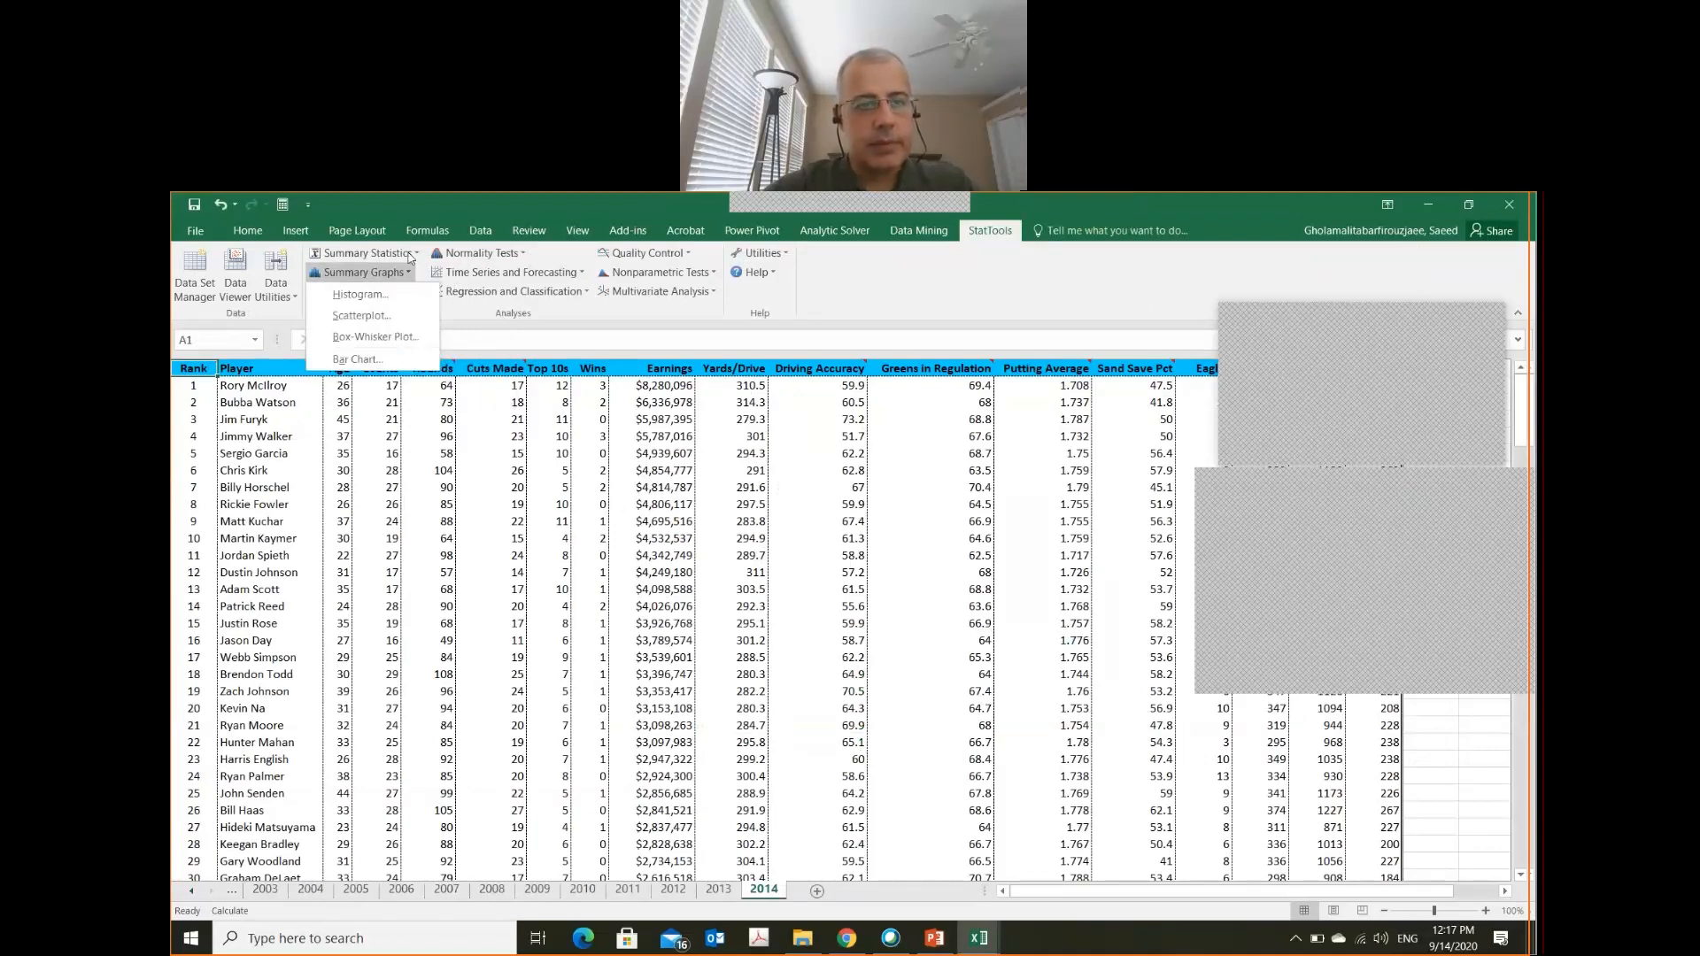
click(410, 255)
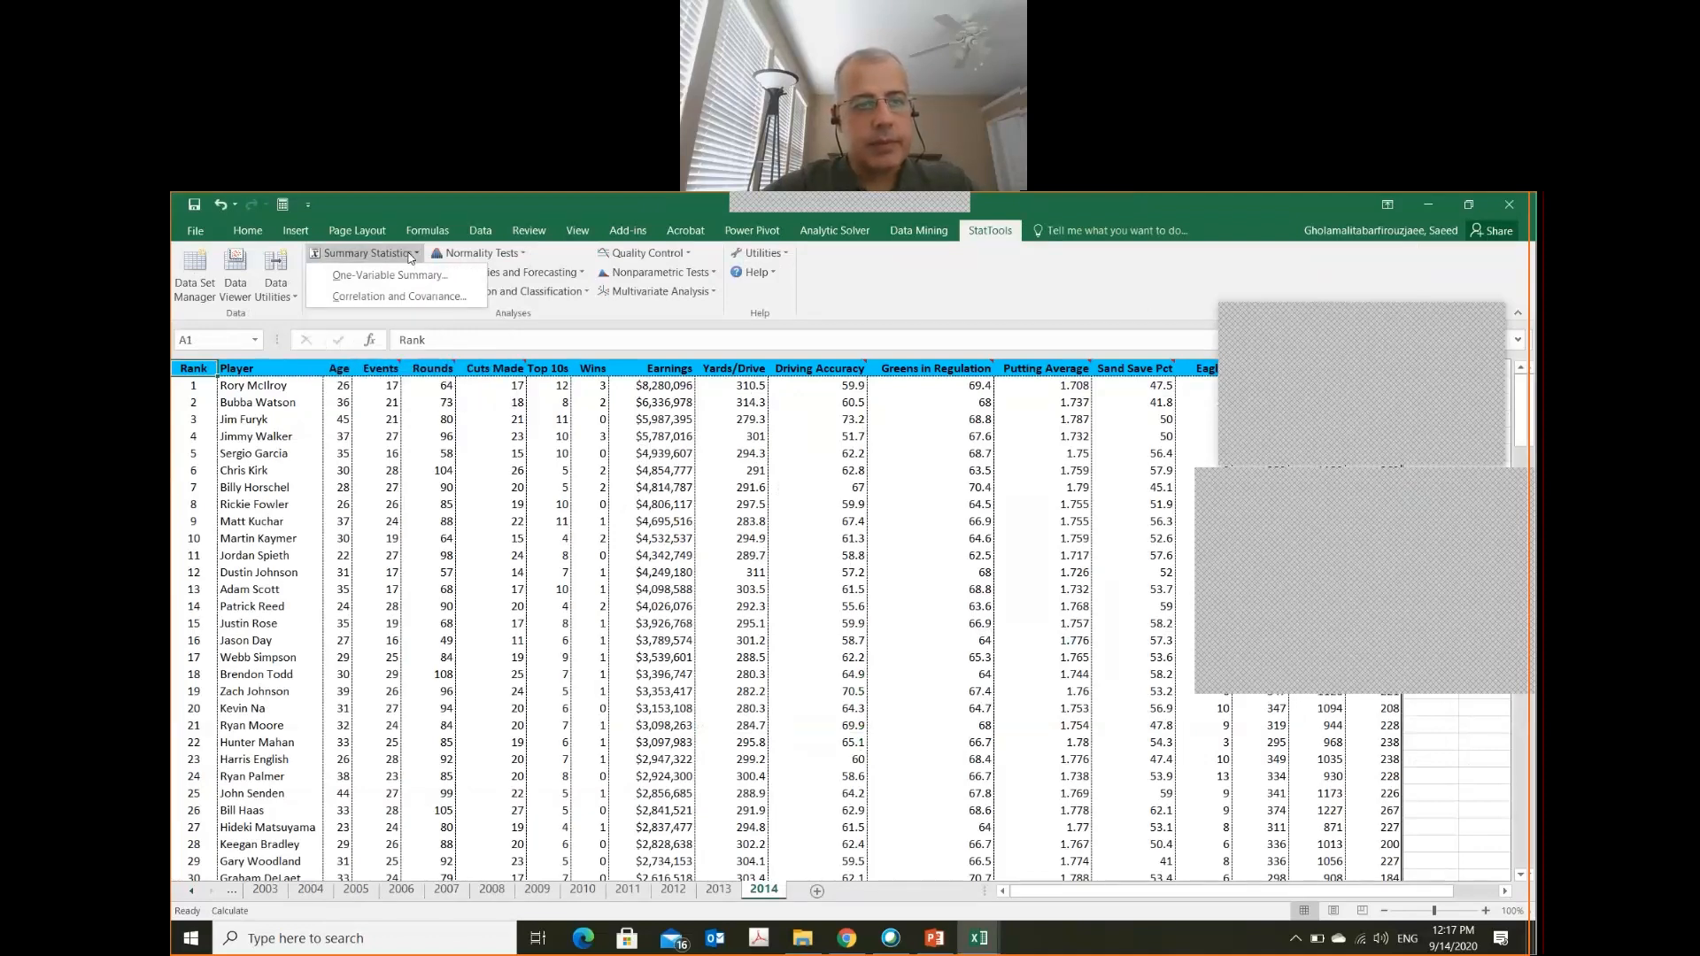
click(410, 297)
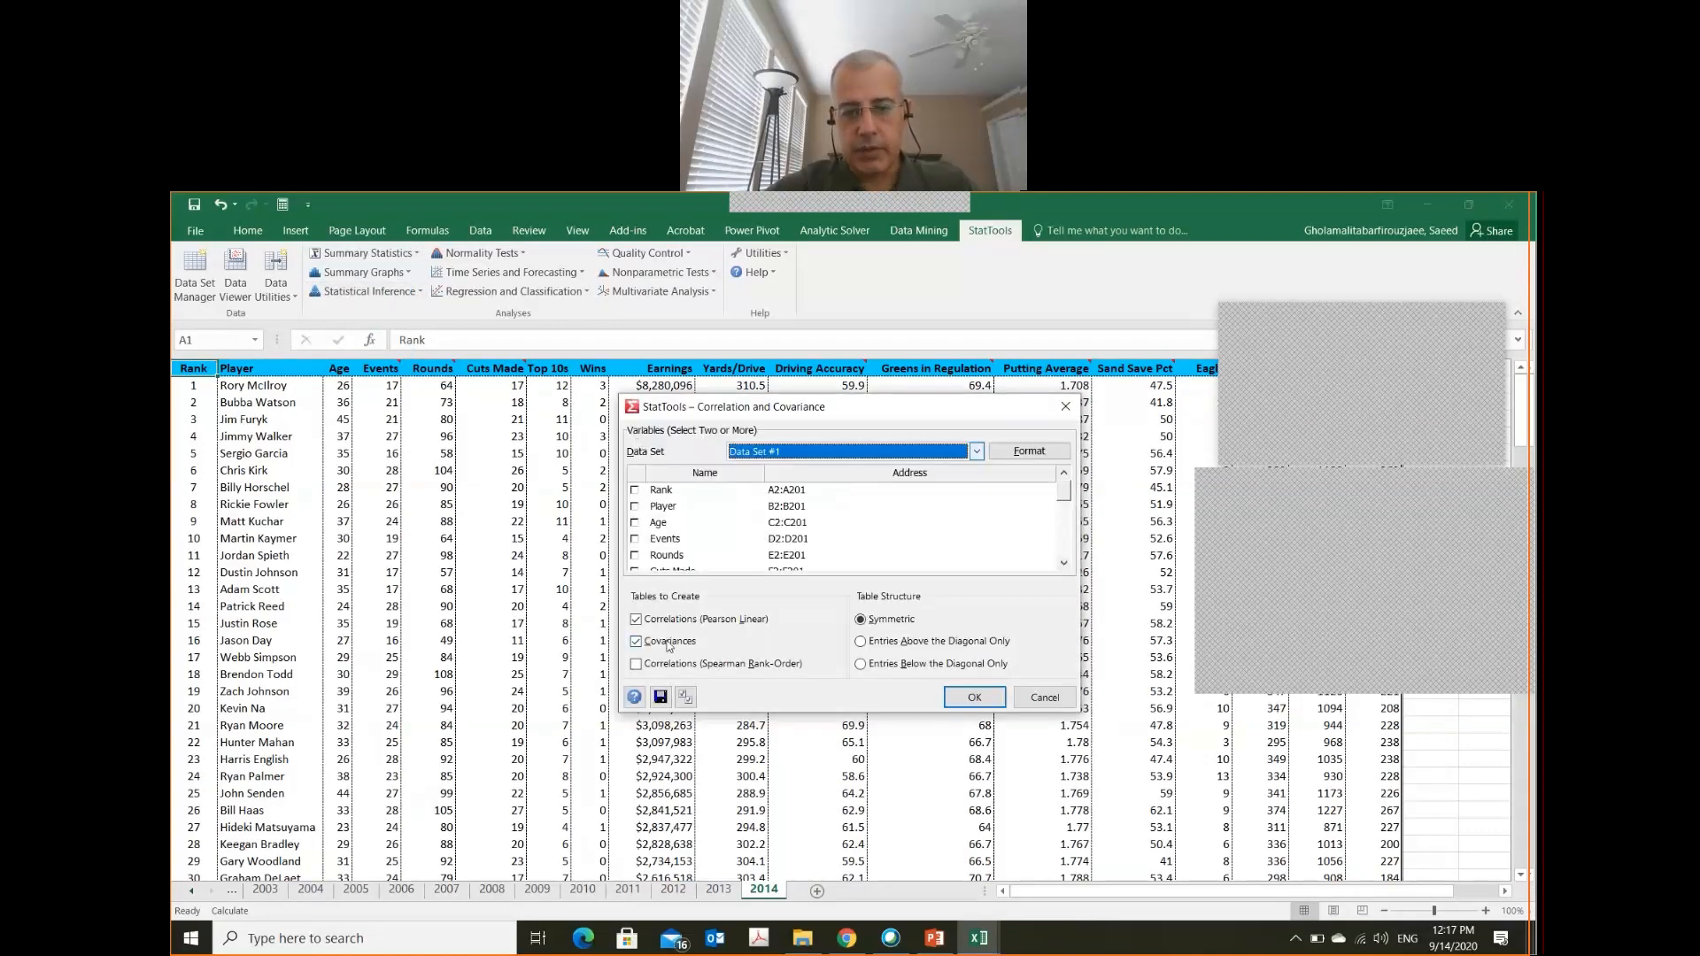
- Leave covariances out of the analysis and include the variables Earnings, Wins, Top 10s and Cuts Made
click(1065, 568)
click(1065, 567)
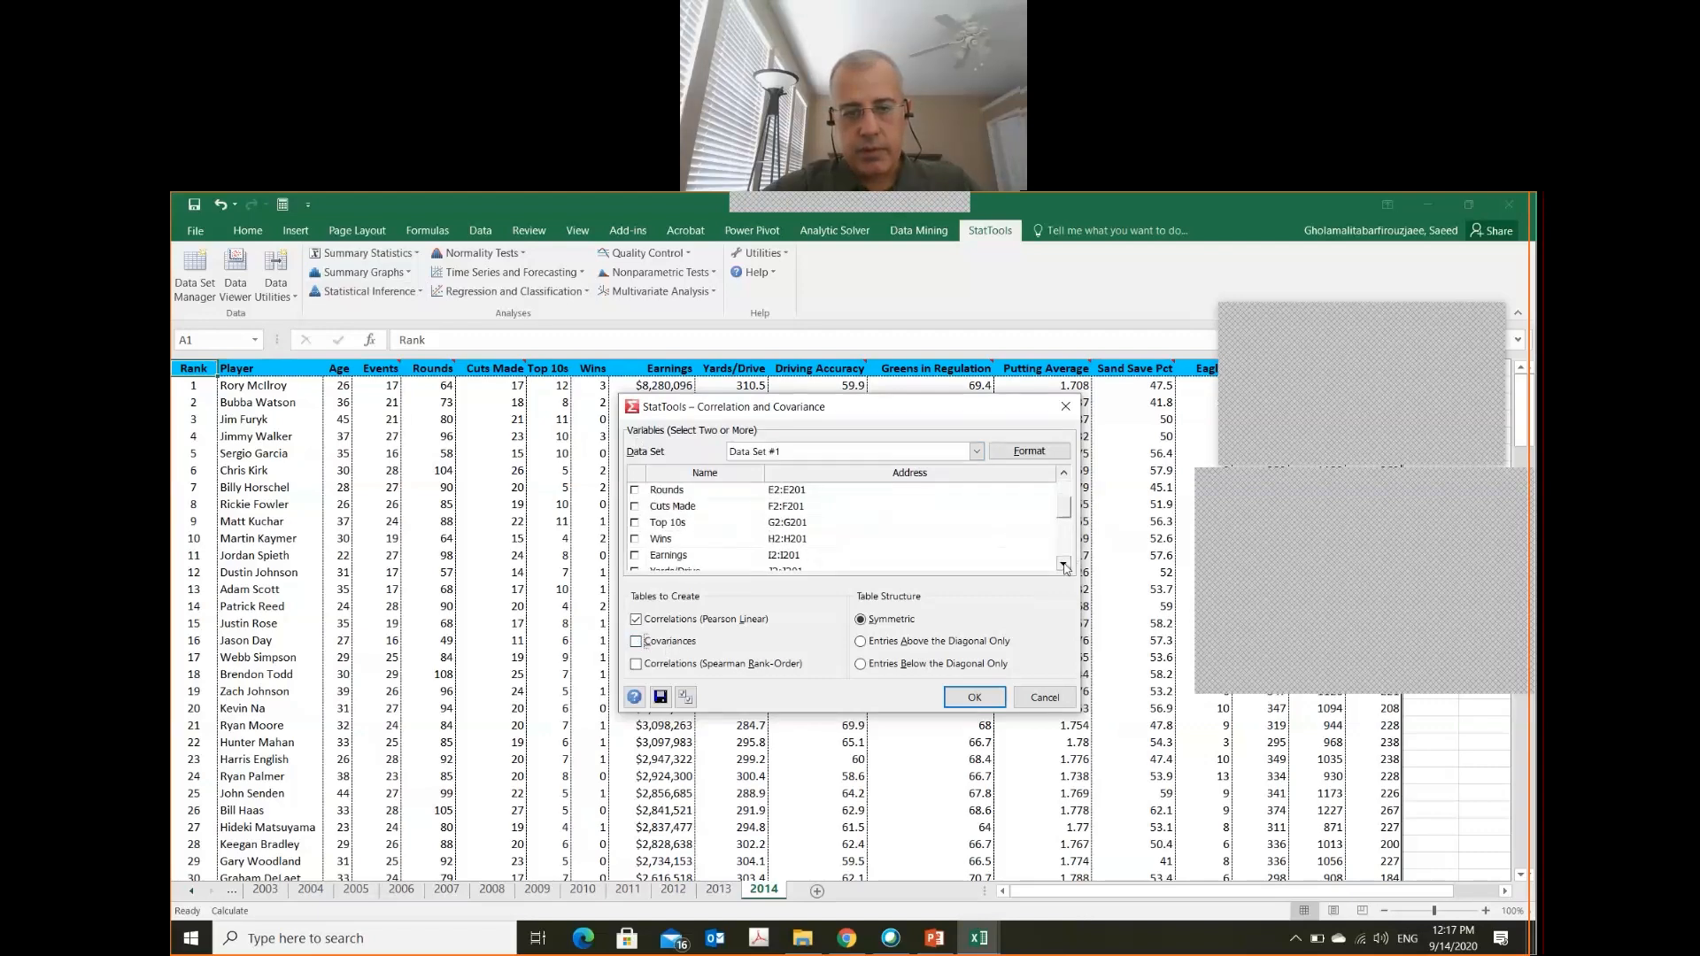
click(1065, 567)
click(634, 540)
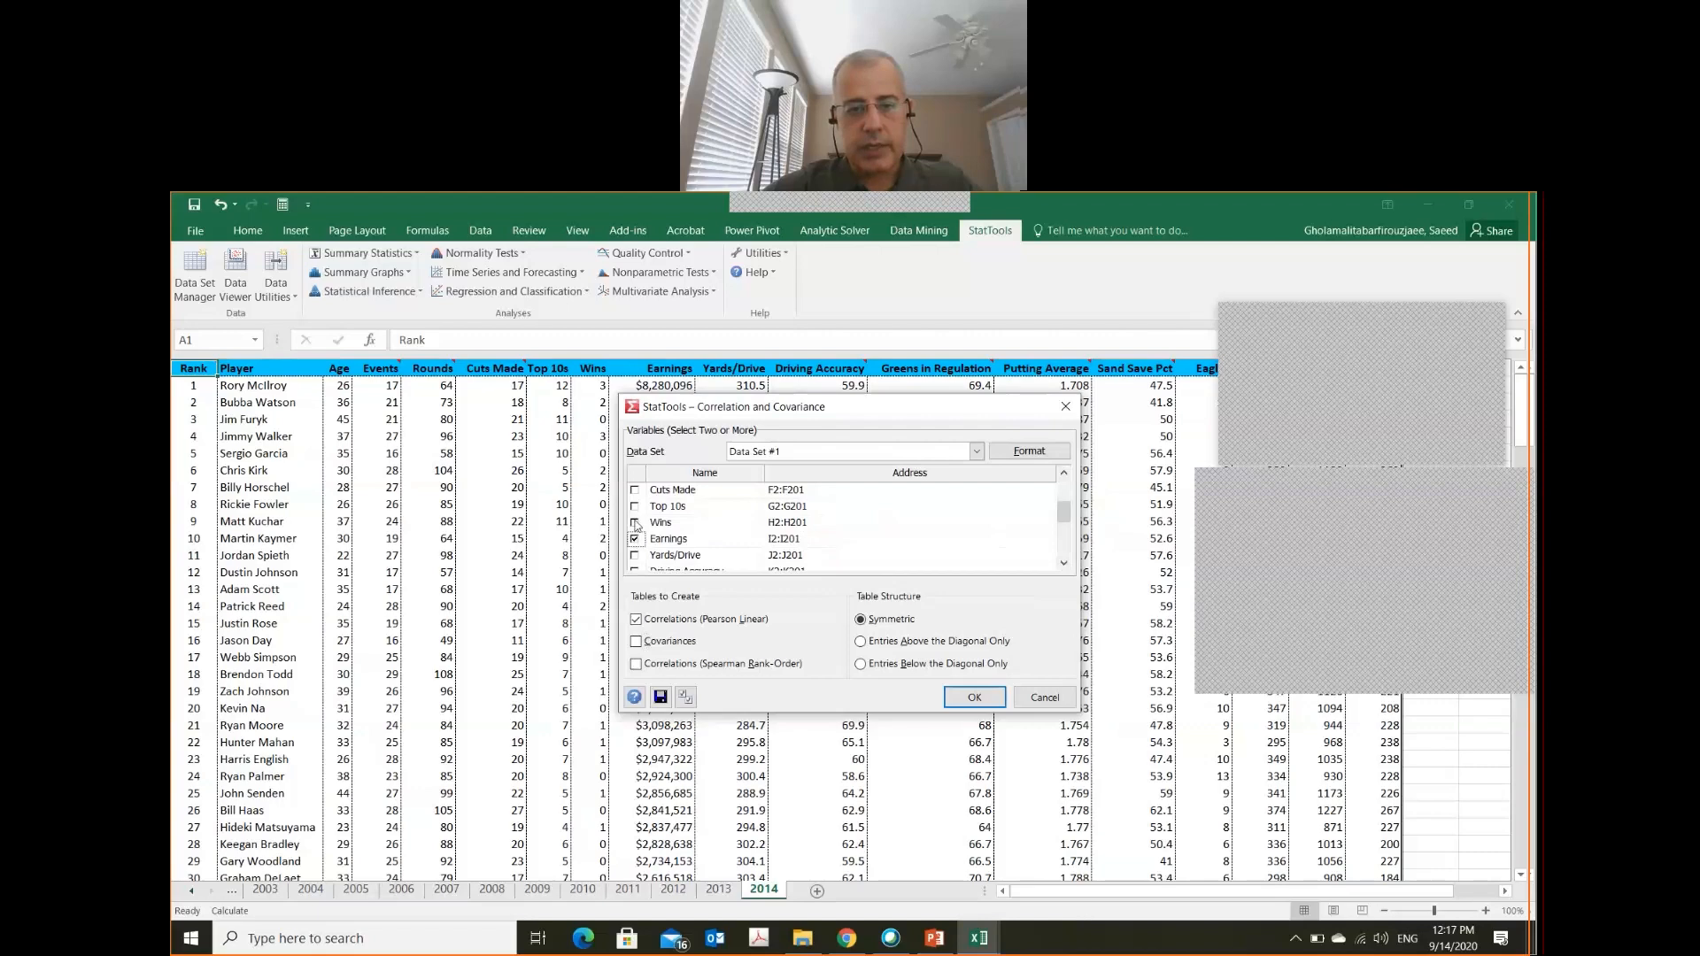
click(635, 522)
click(635, 506)
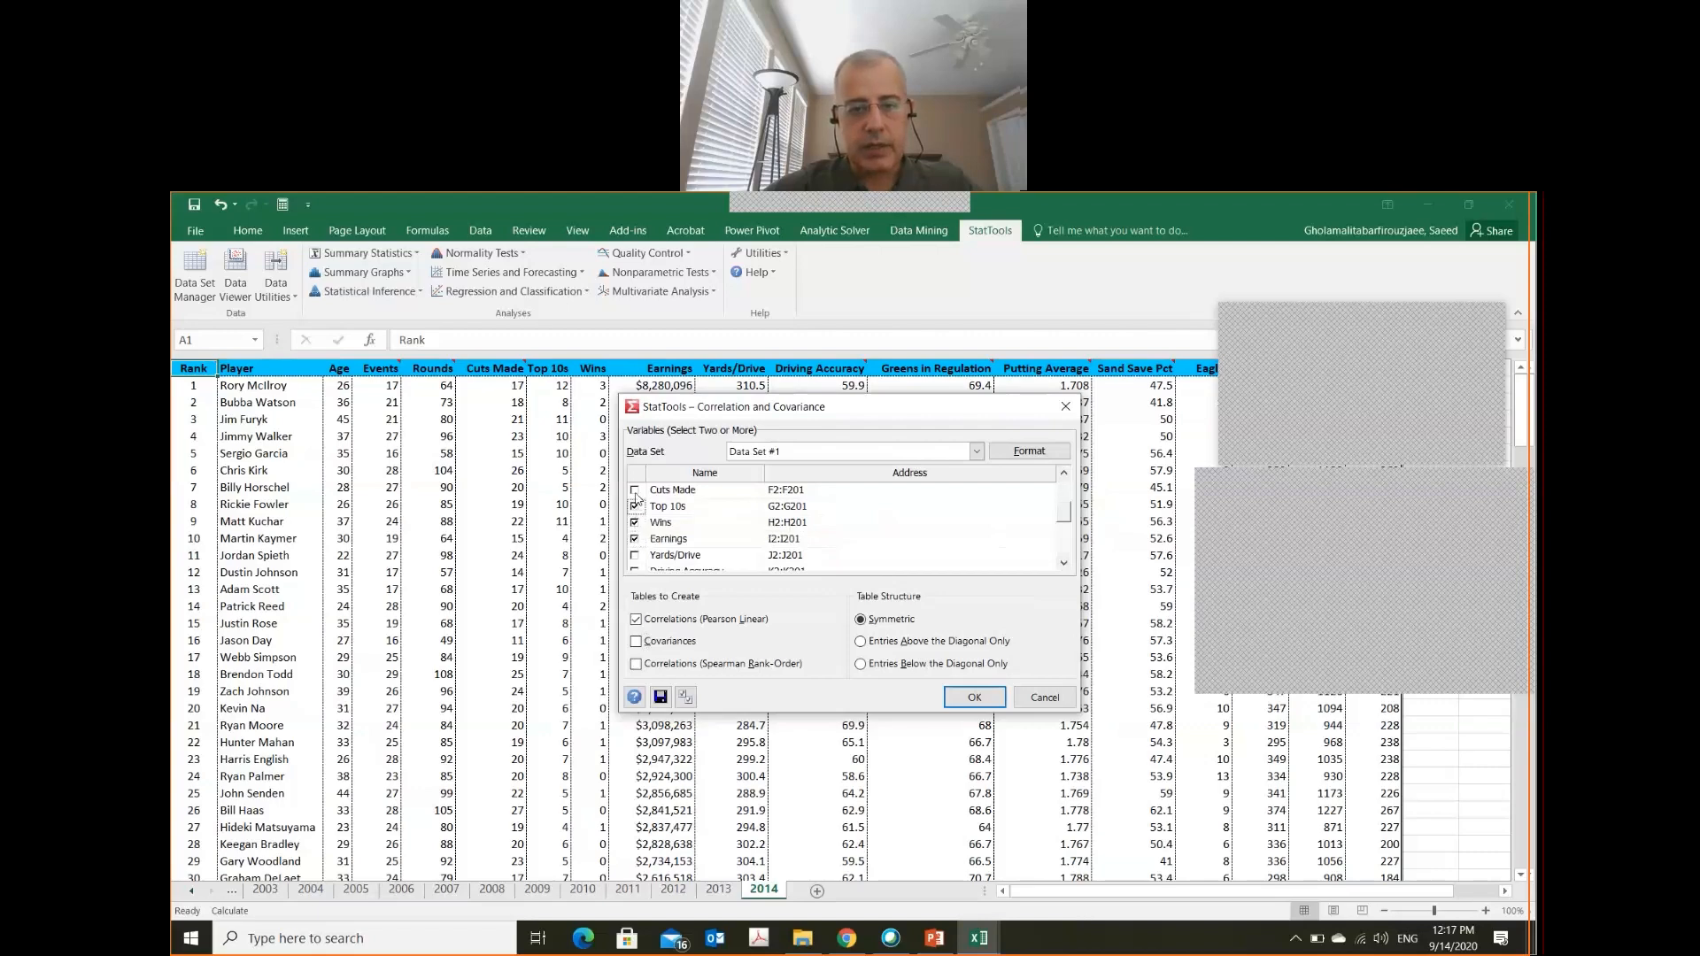
click(635, 490)
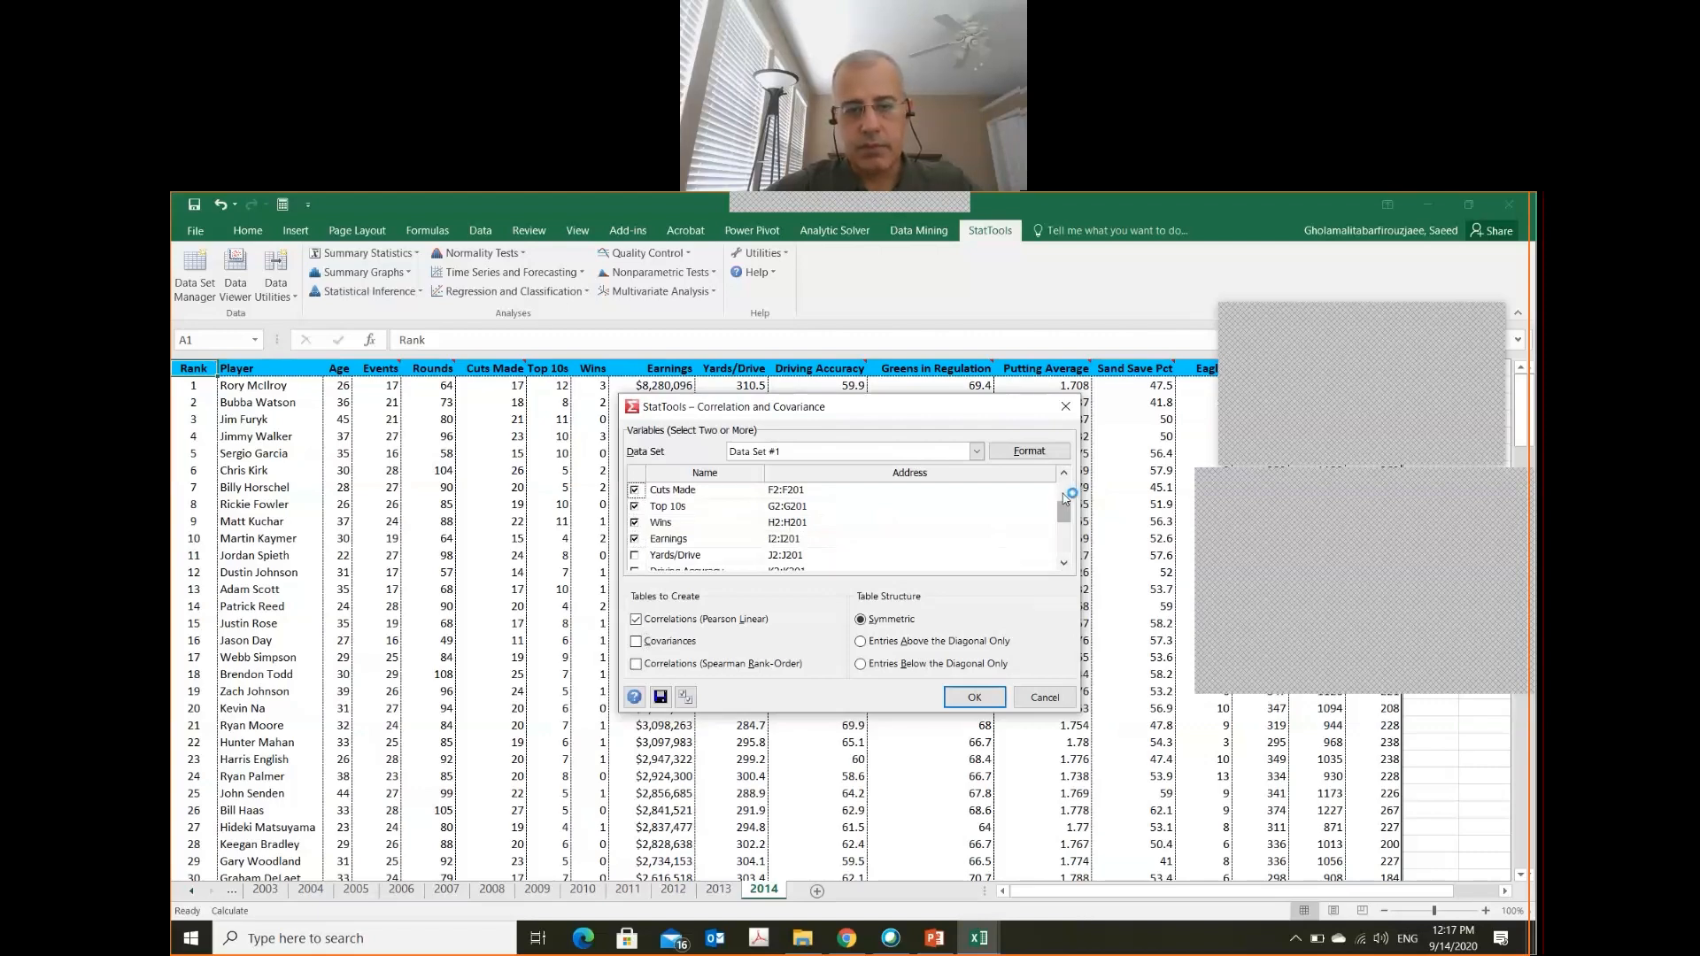
- Add Rounds, Player and Age and generate the symmetric Pearson correlation table, accepting that non-numeric data is ignored
scroll(664, 531, up, 2)
click(634, 555)
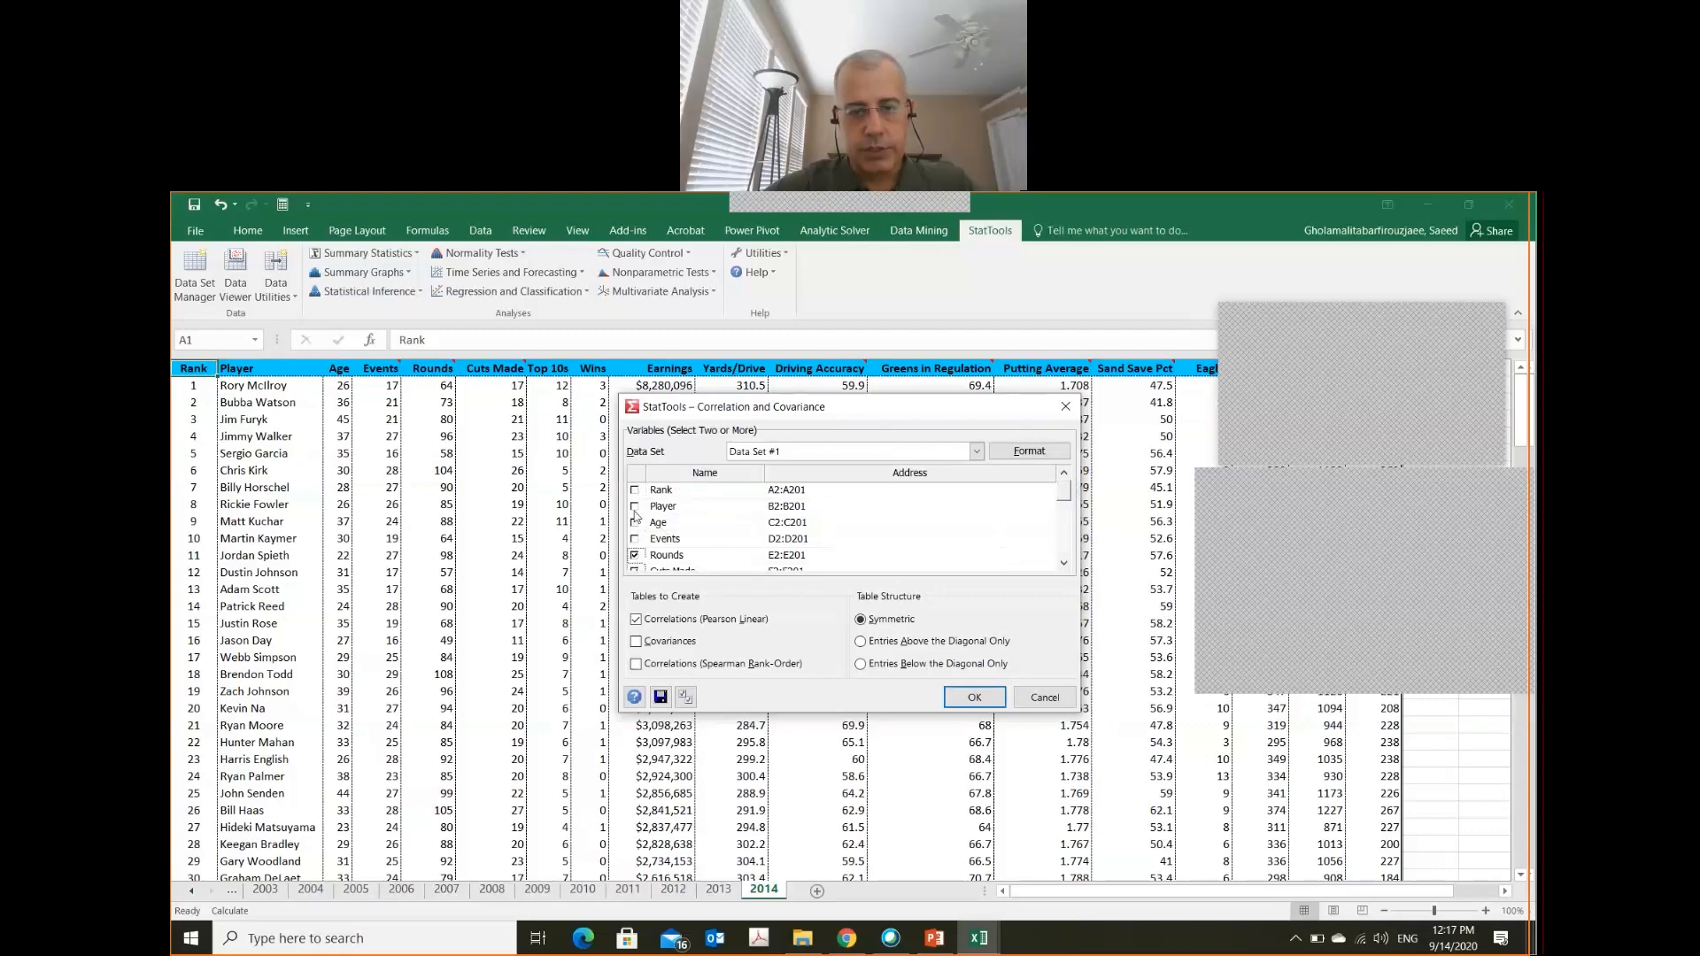
click(634, 507)
click(634, 522)
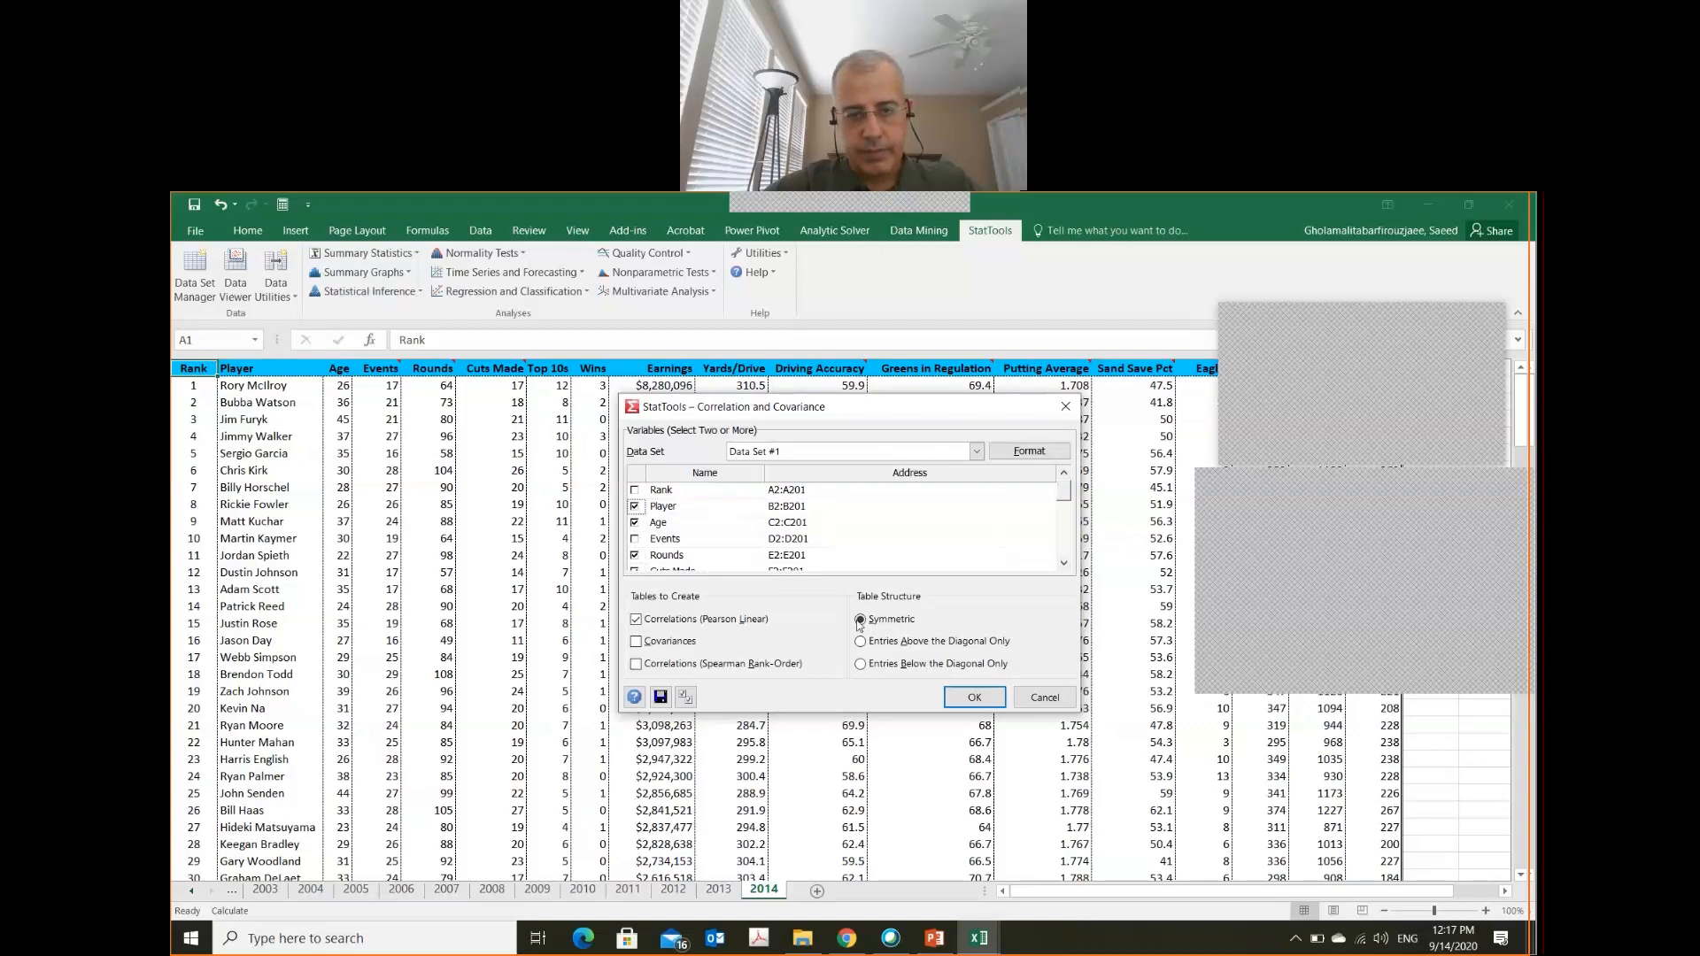
click(967, 697)
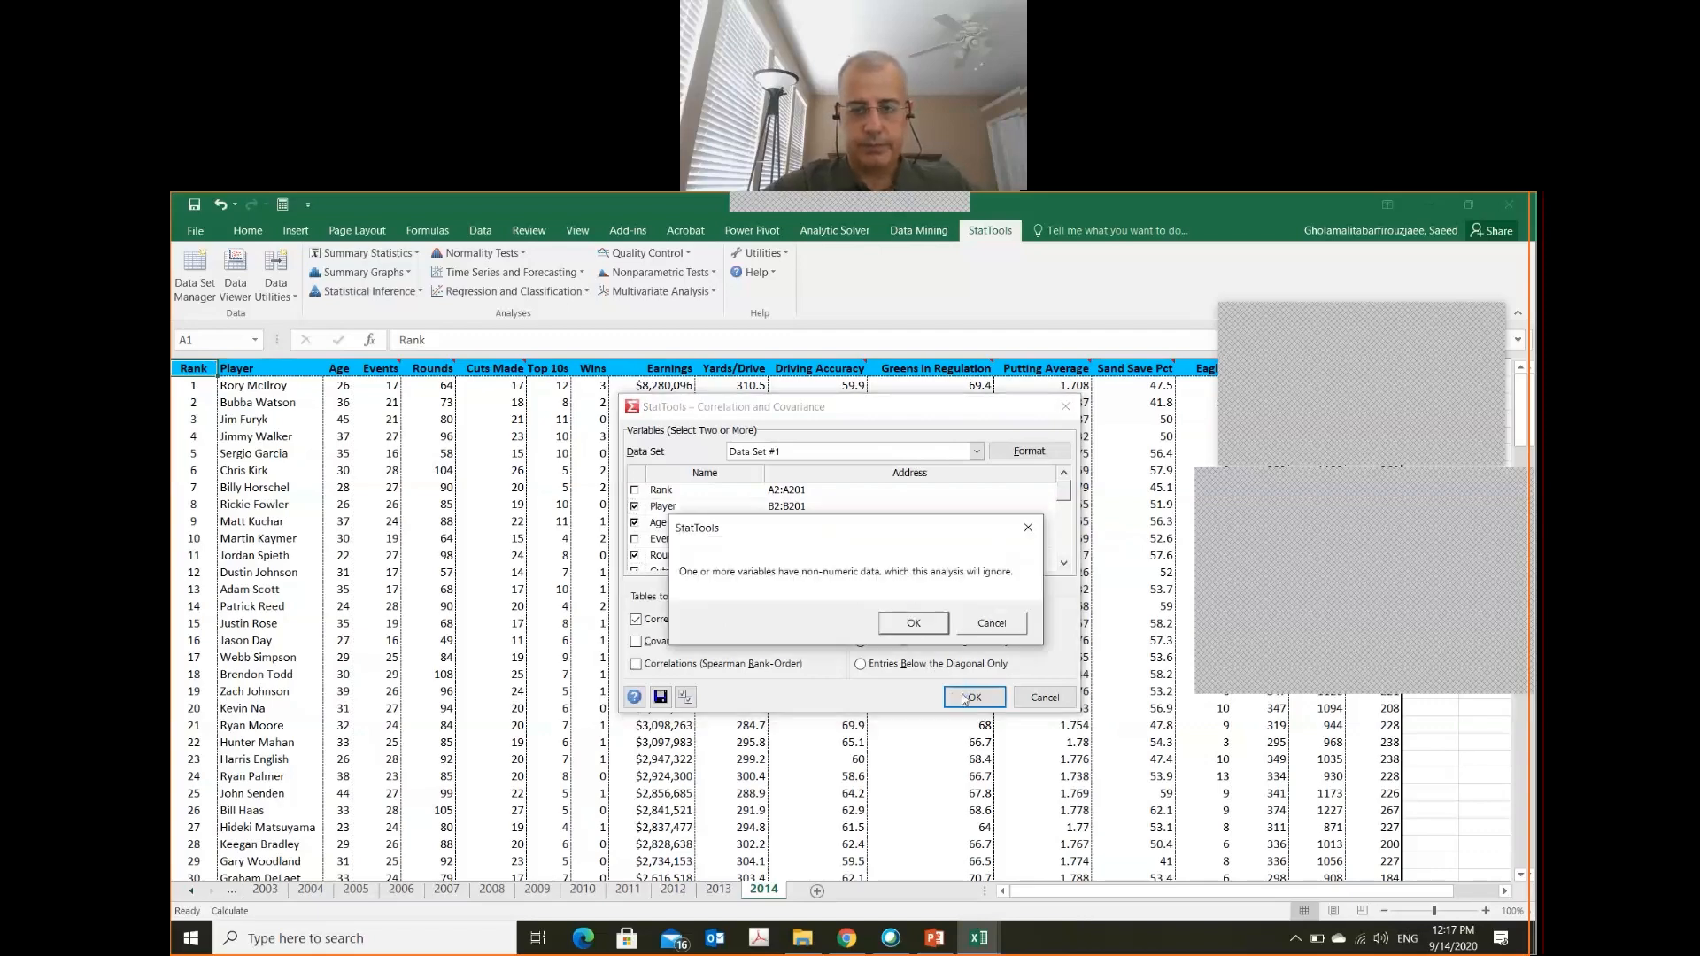
click(914, 624)
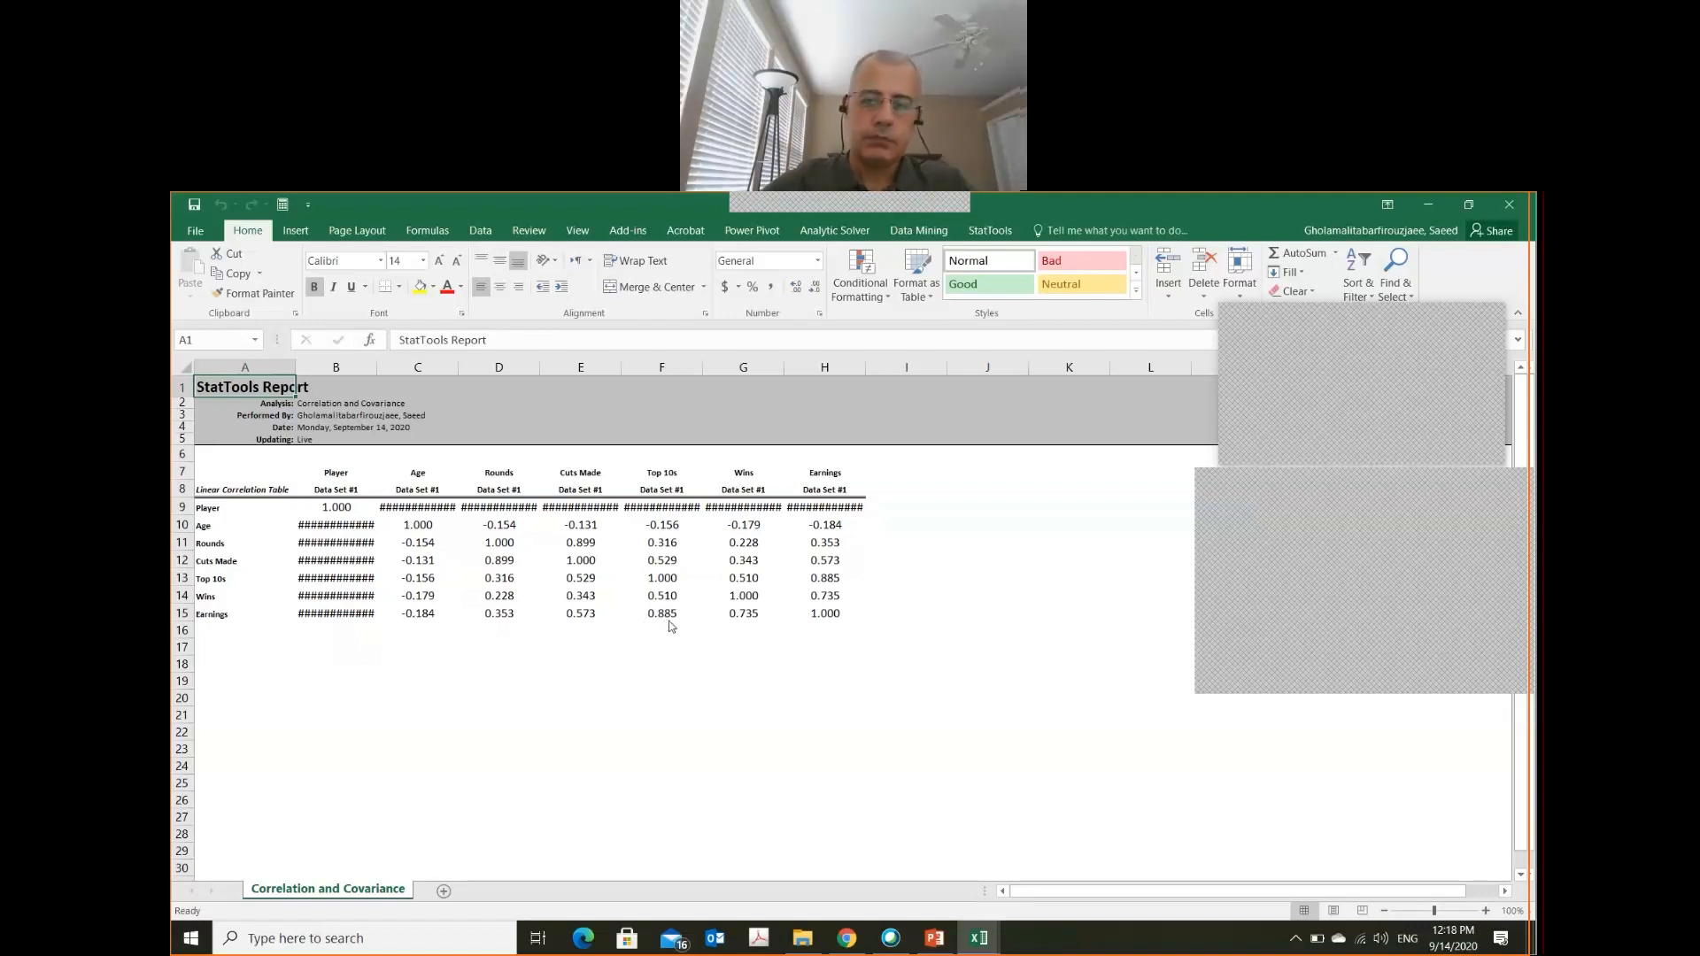
- Switch to the PowerPoint presentation showing the Example 3.3 Golf Stats on the PGA Tour slide
key(alt+Tab)
key(alt+Tab)
key(alt+Tab)
key(alt+Tab)
key(alt+Tab)
key(alt+Tab)
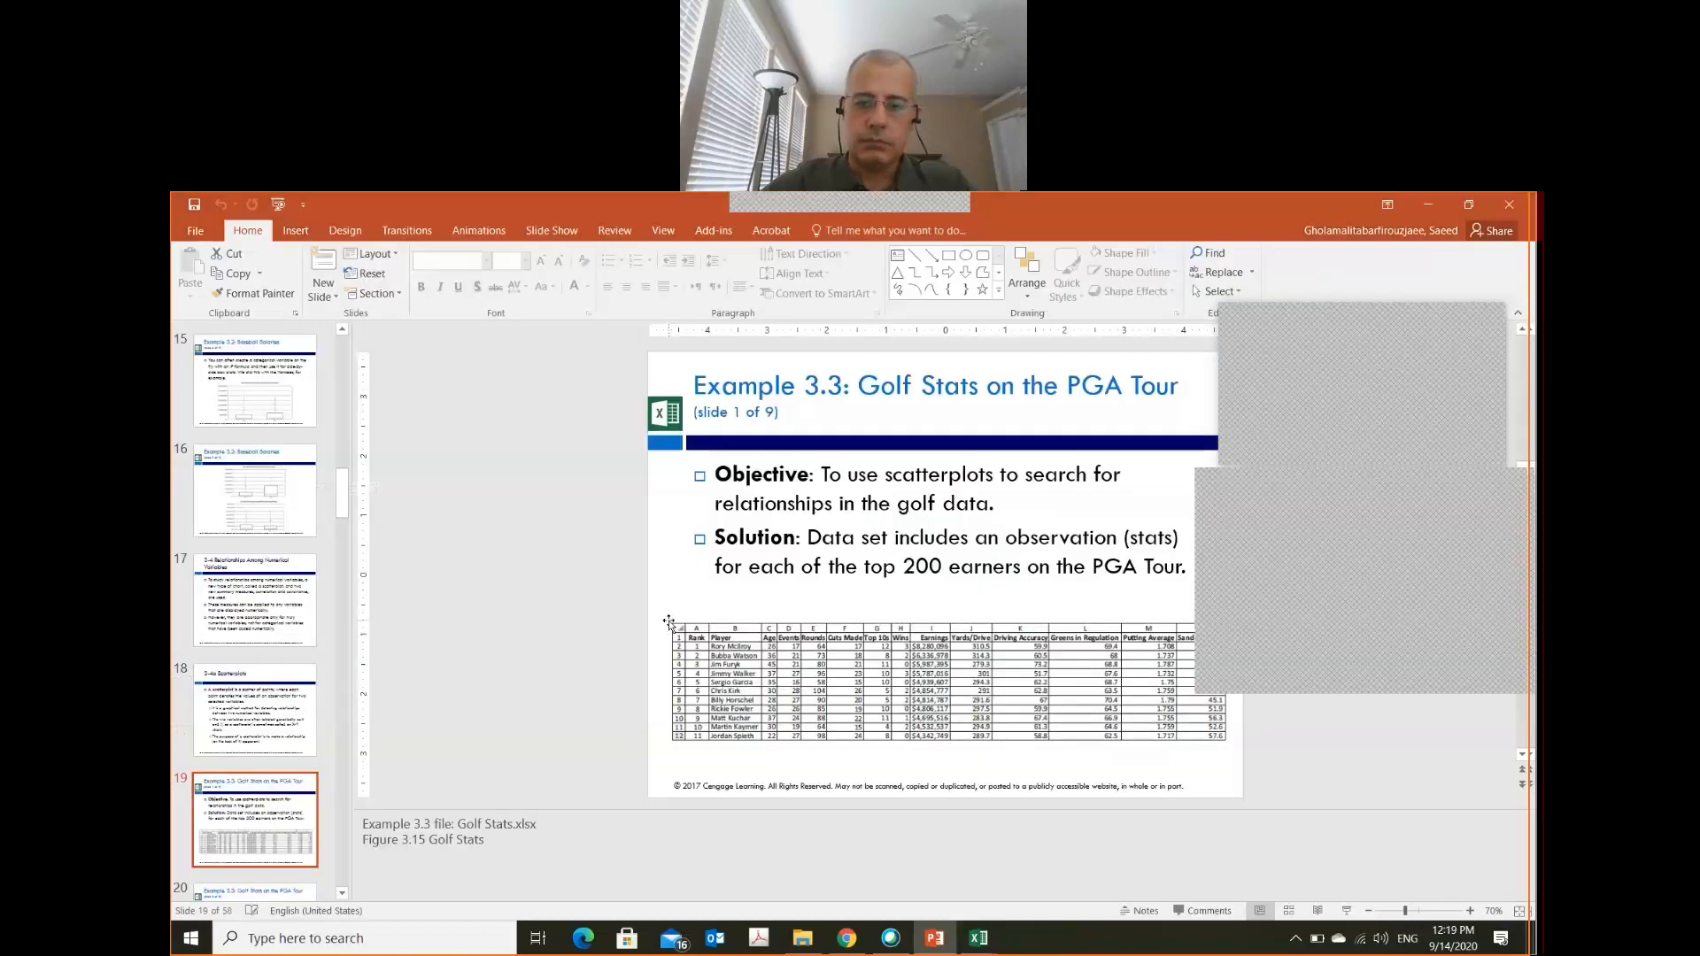
- Review the slides from the golf scatterplots example through Trend Lines in Scatterplots to the 3-4b Correlation and Covariance slide
key(Down)
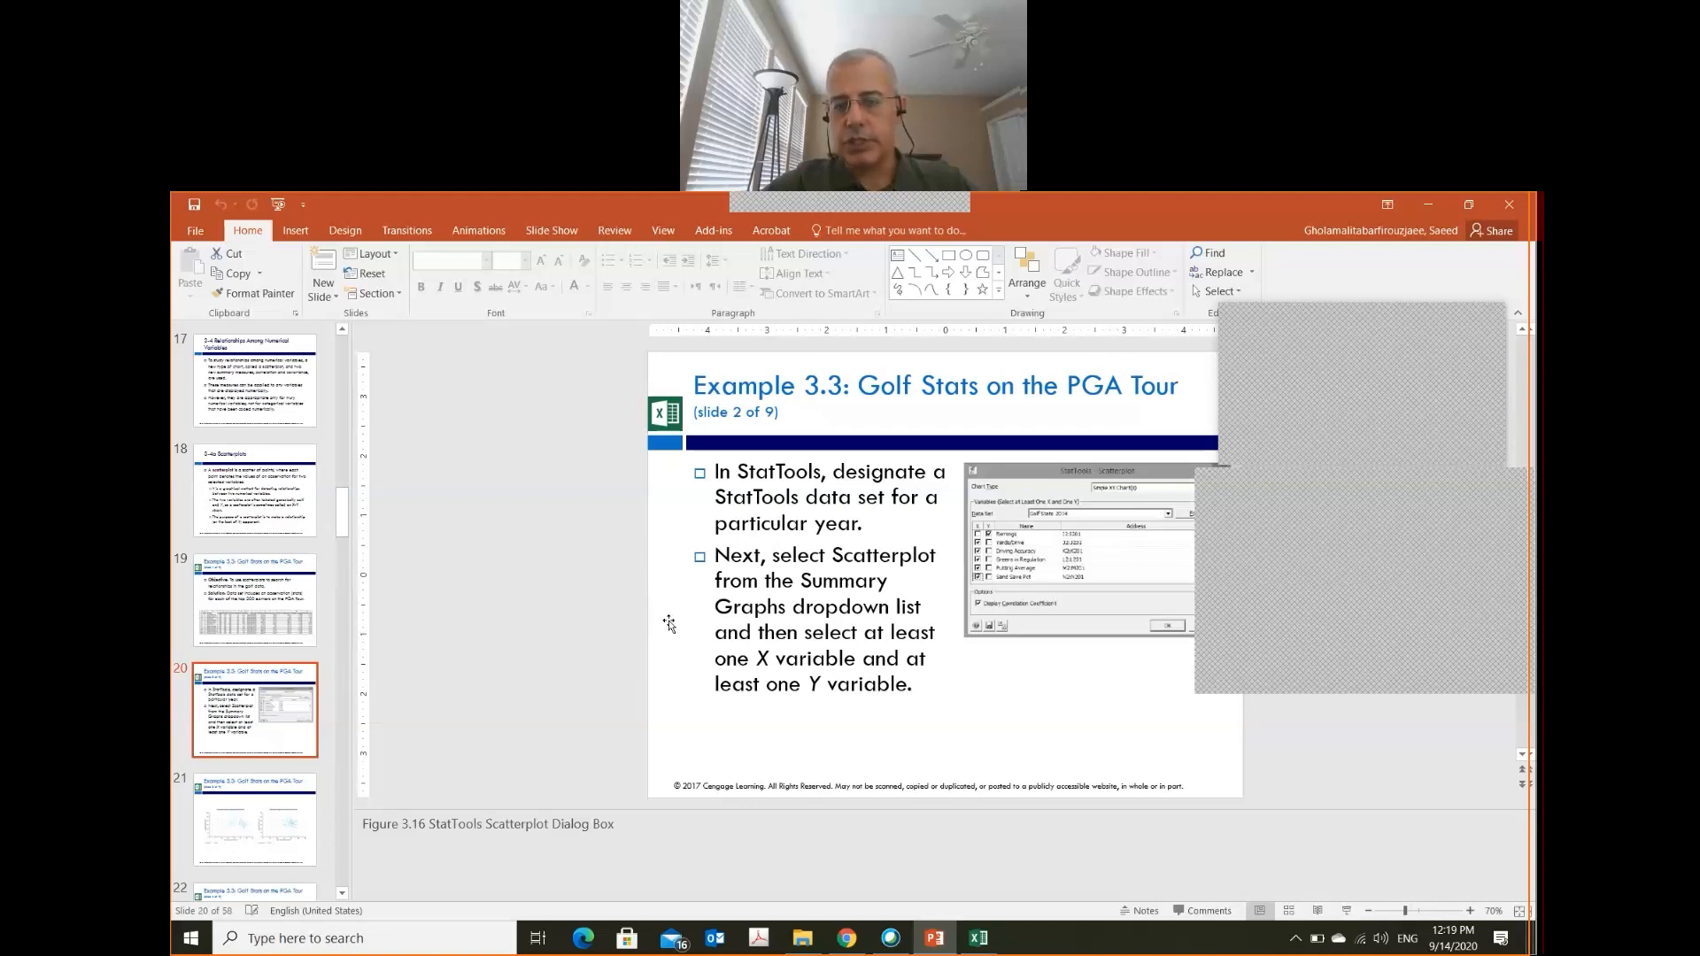
key(Down)
key(Down)
key(Down)
key(Down)
key(Down)
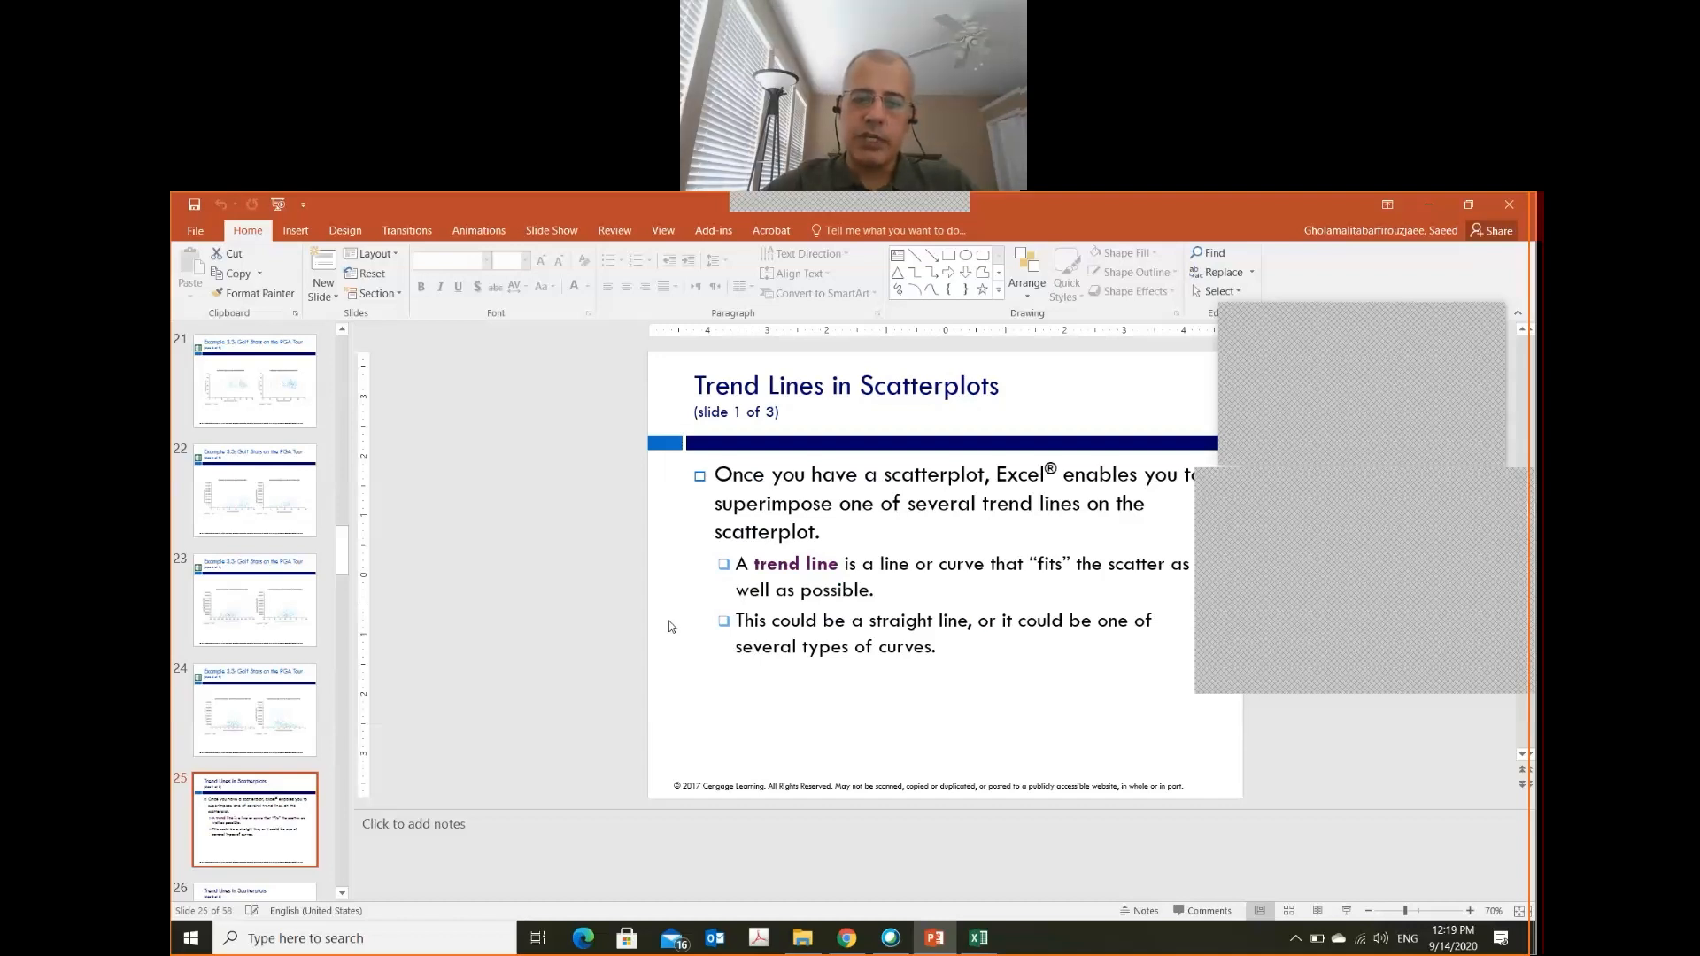
scroll(672, 627, down, 1)
scroll(670, 626, down, 1)
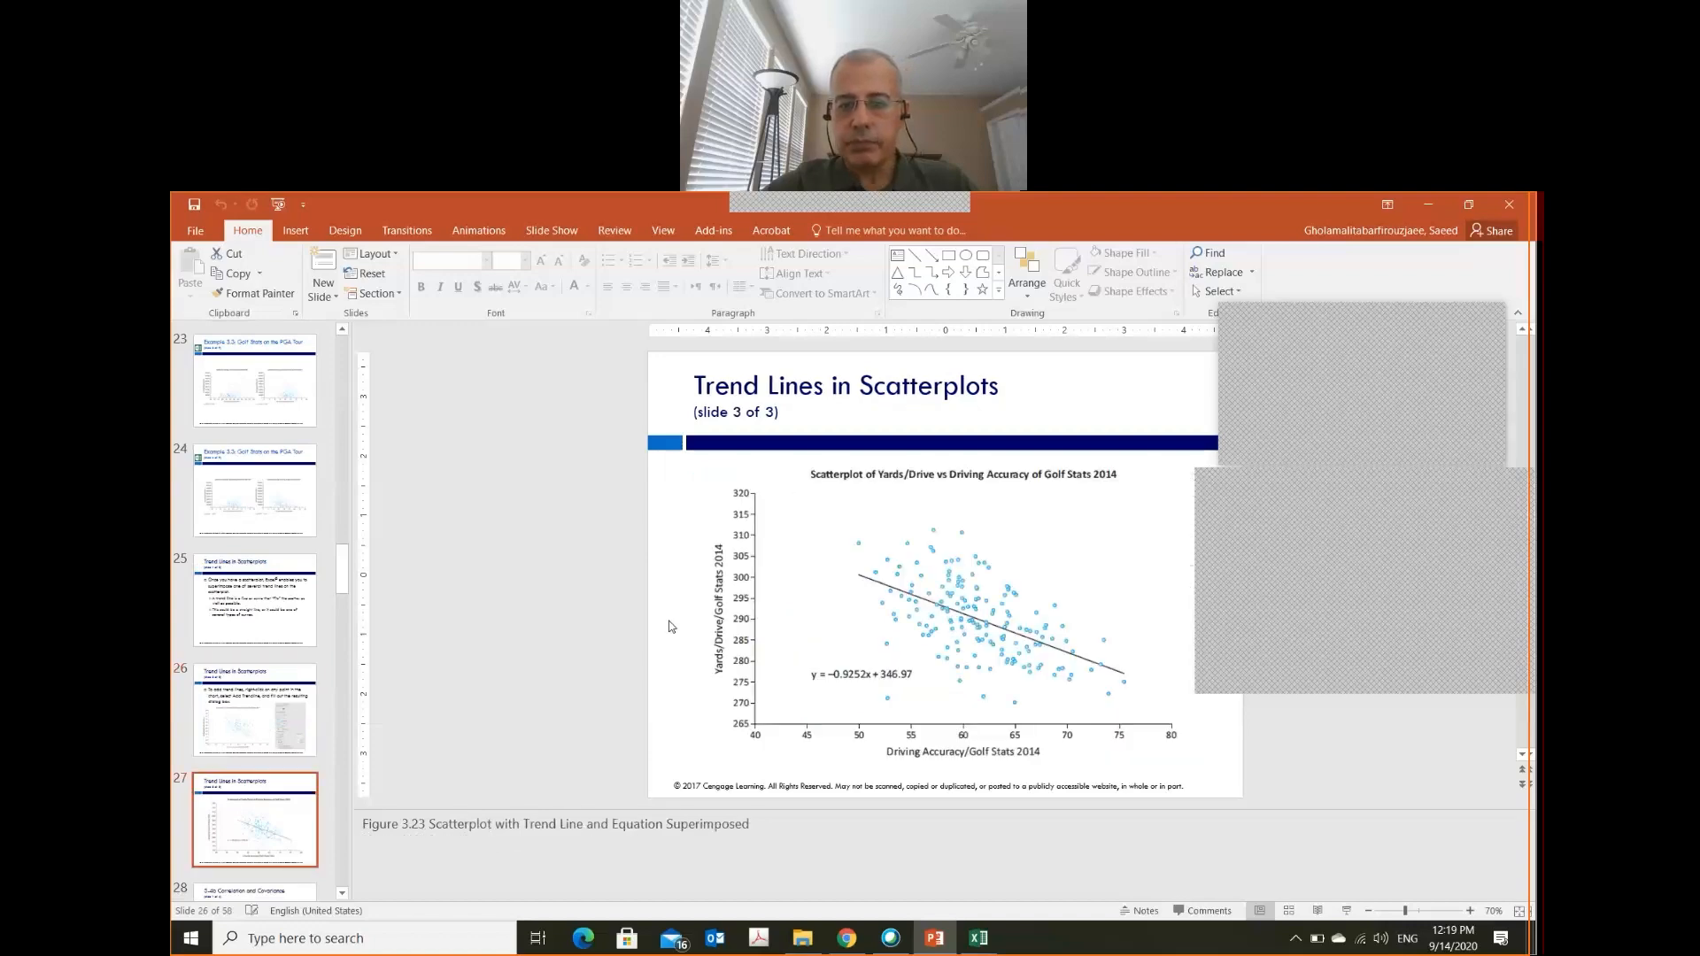
scroll(670, 627, down, 1)
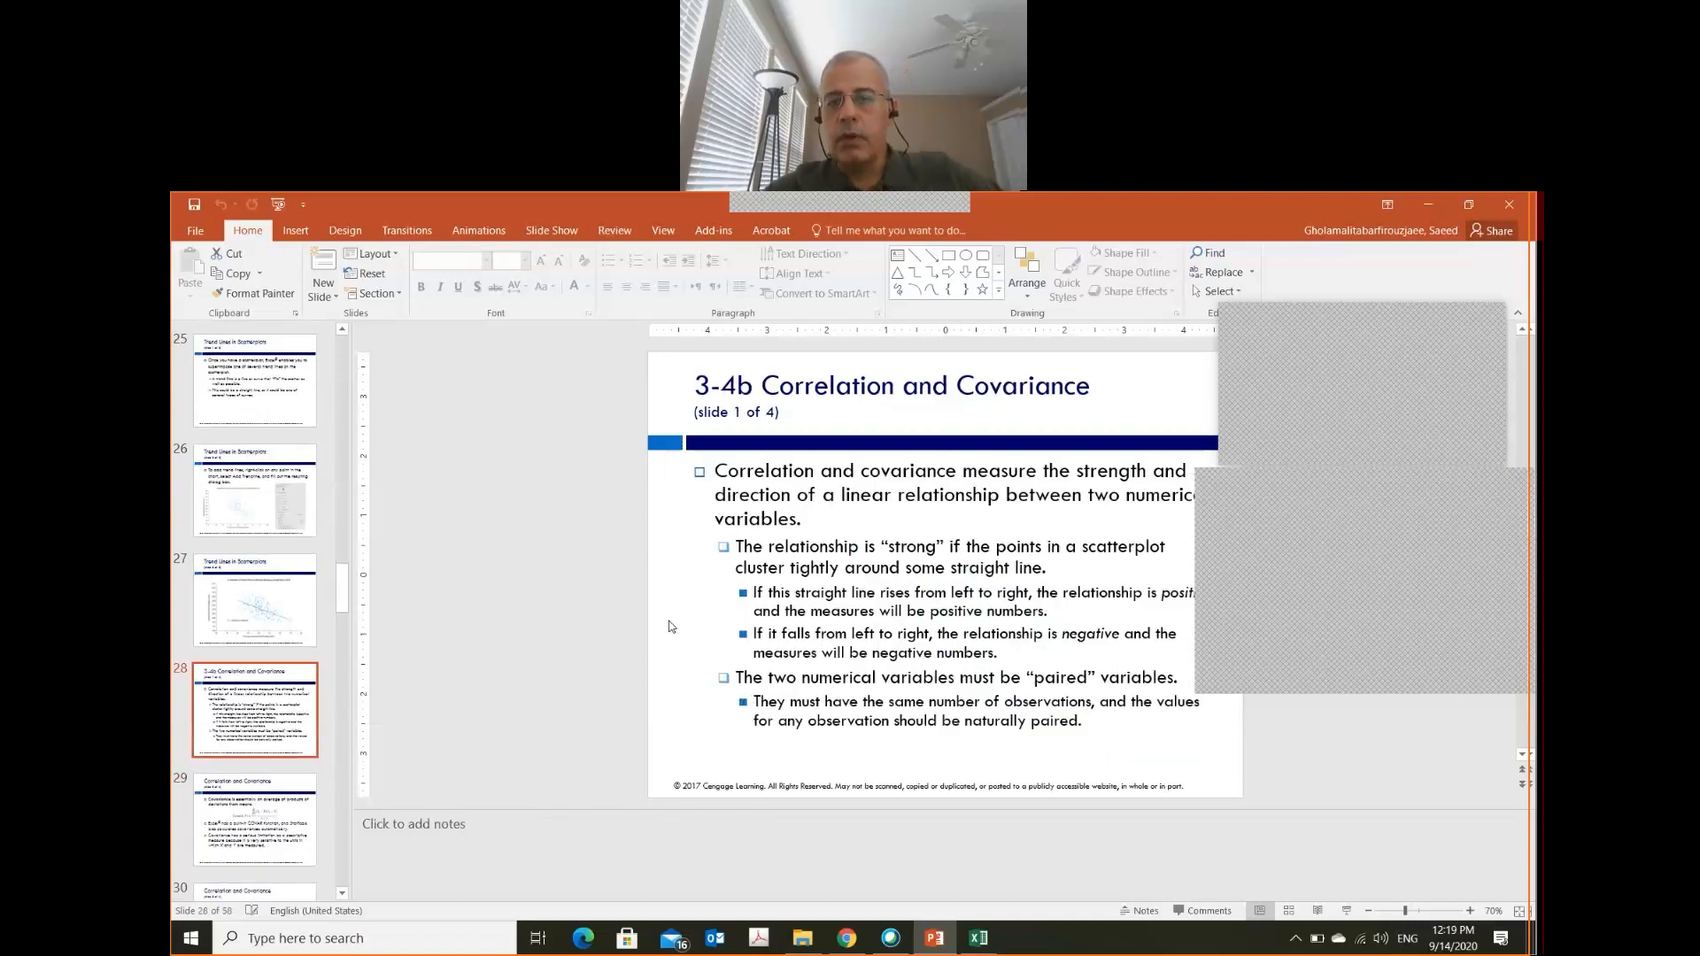
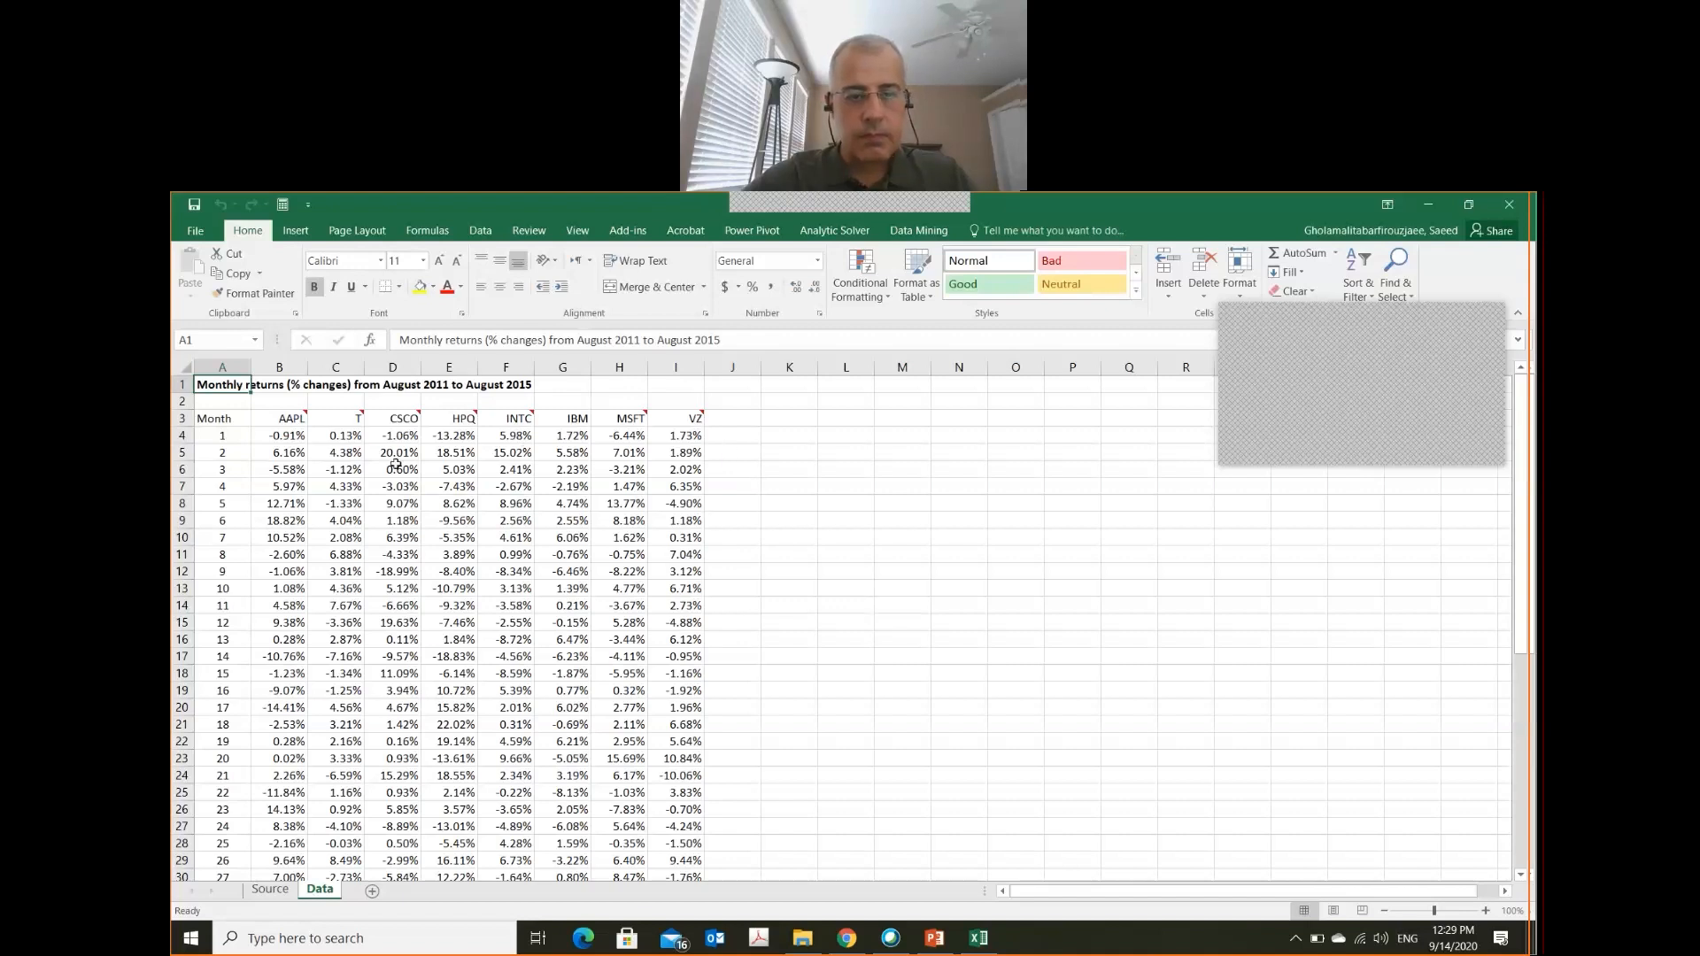
- Examine the stock ticker headers of the monthly returns table from AAPL to MSFT and back
click(297, 422)
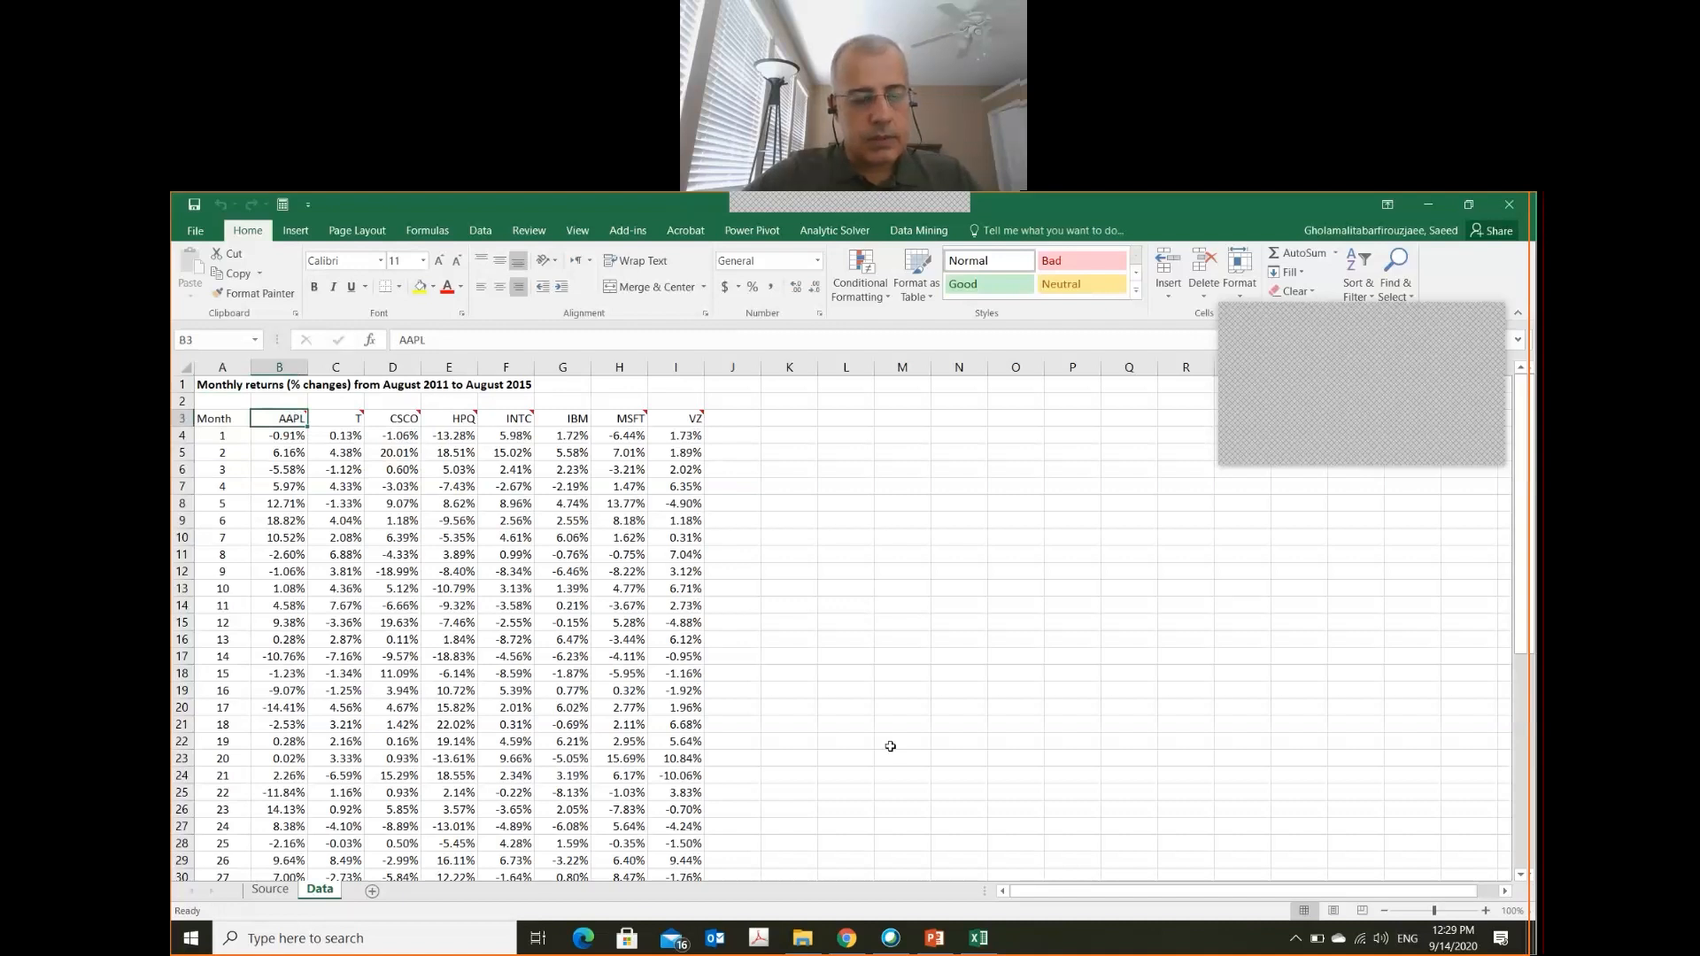
key(Right)
key(Left)
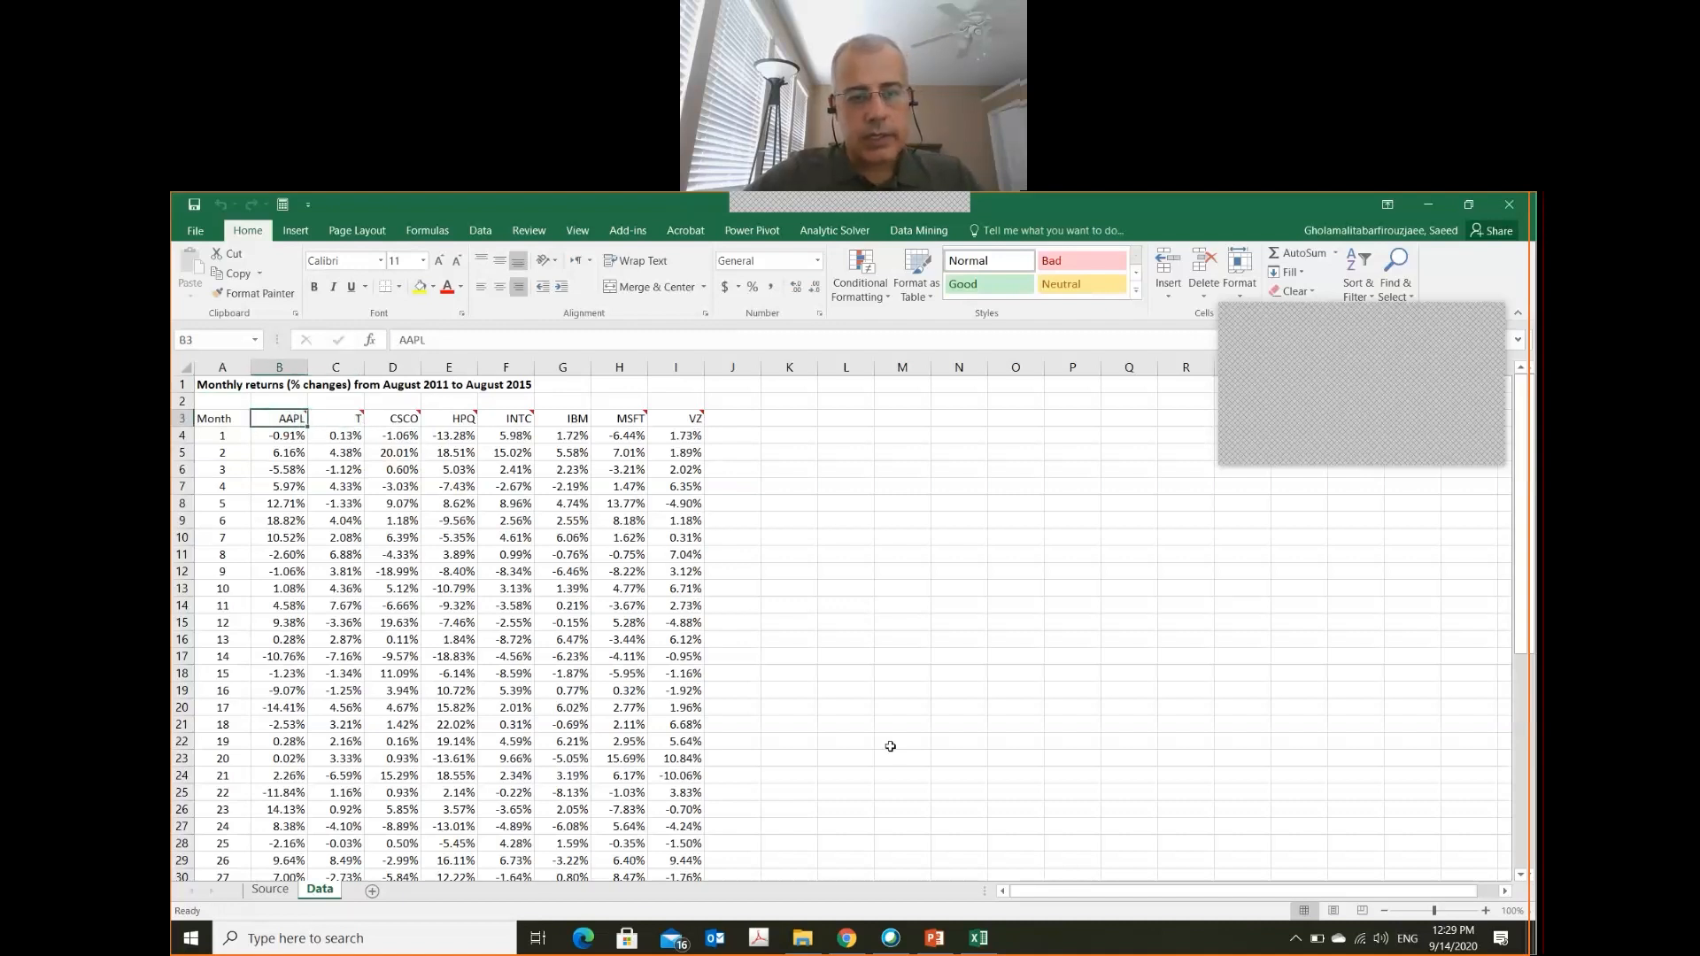
key(Right)
key(Right)
key(Right)
key(Right)
key(Right)
key(Right)
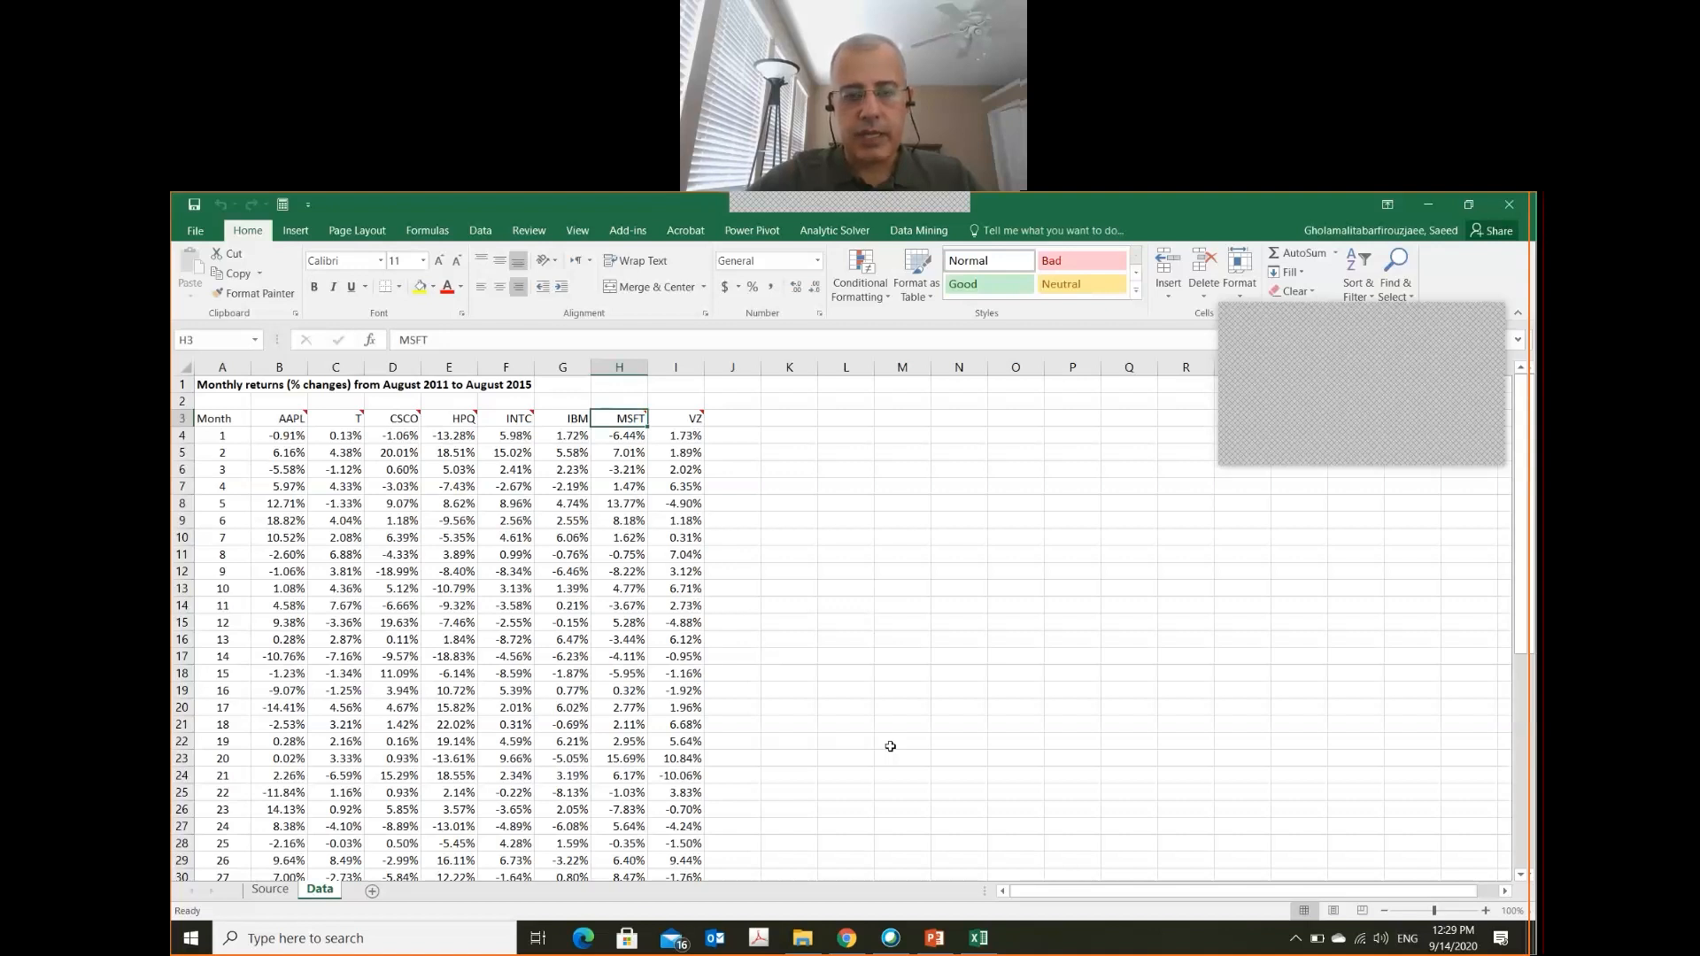
key(Left)
key(Left)
key(Left)
key(Left)
key(Left)
key(Left)
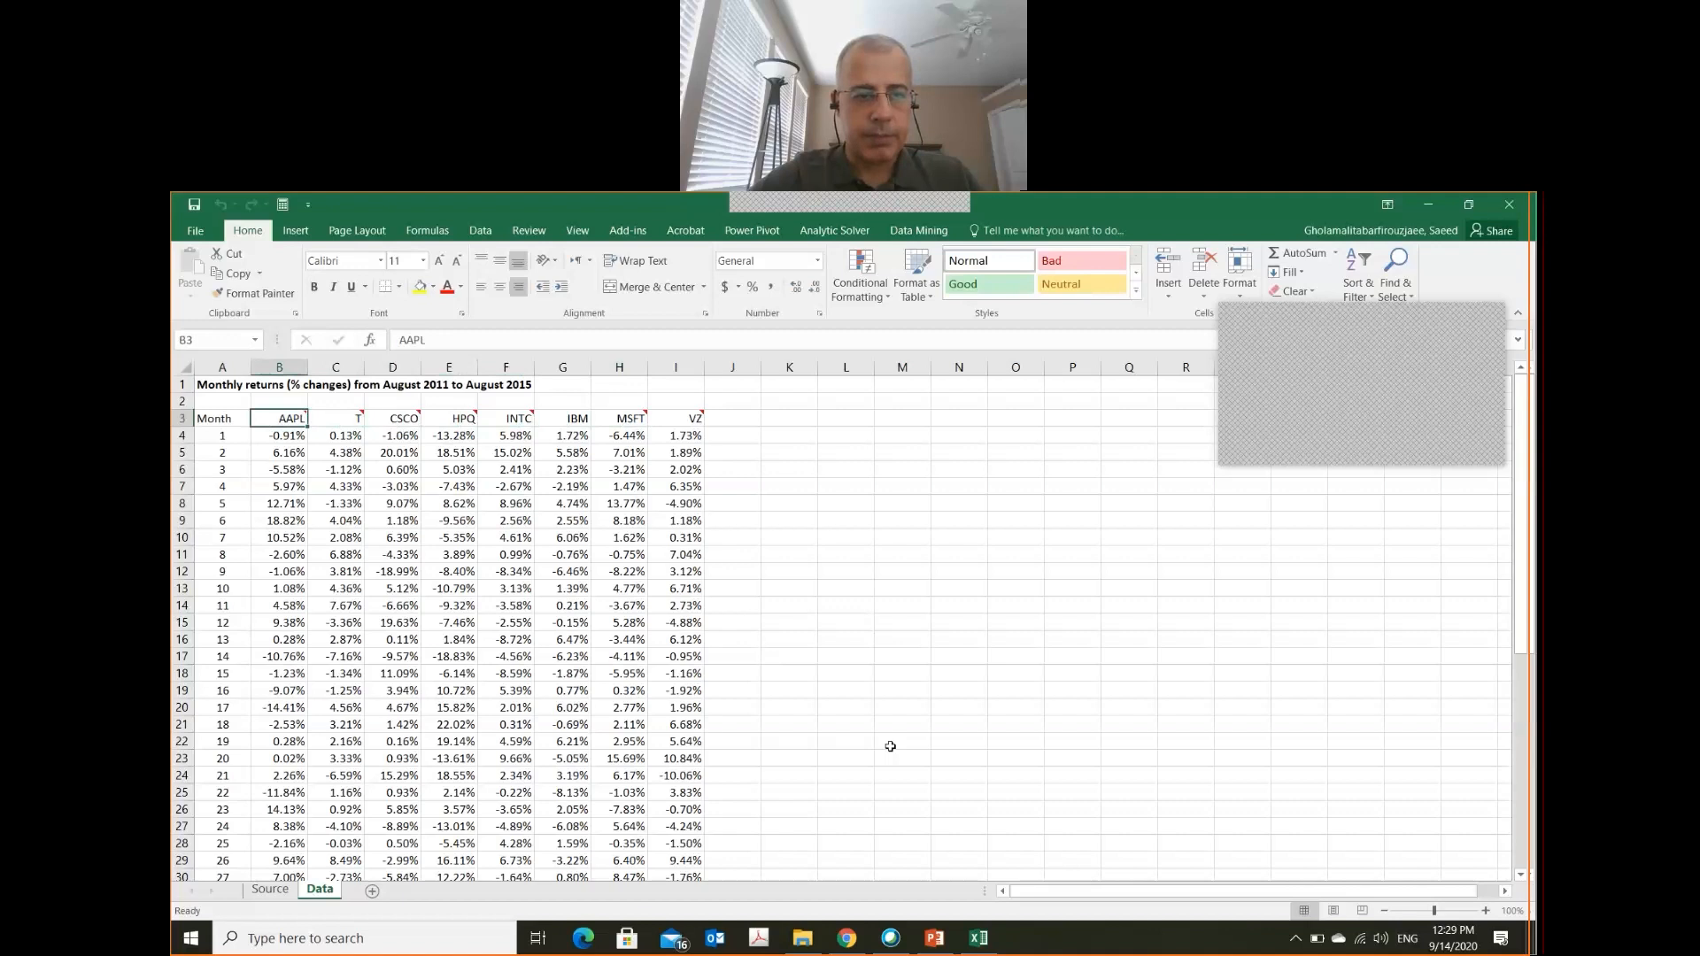
- Try to enter a correlation formula in cell K4 beside the monthly returns table
key(Right)
key(Right)
key(Right)
key(Right)
key(Right)
key(Right)
key(Right)
key(Right)
key(Right)
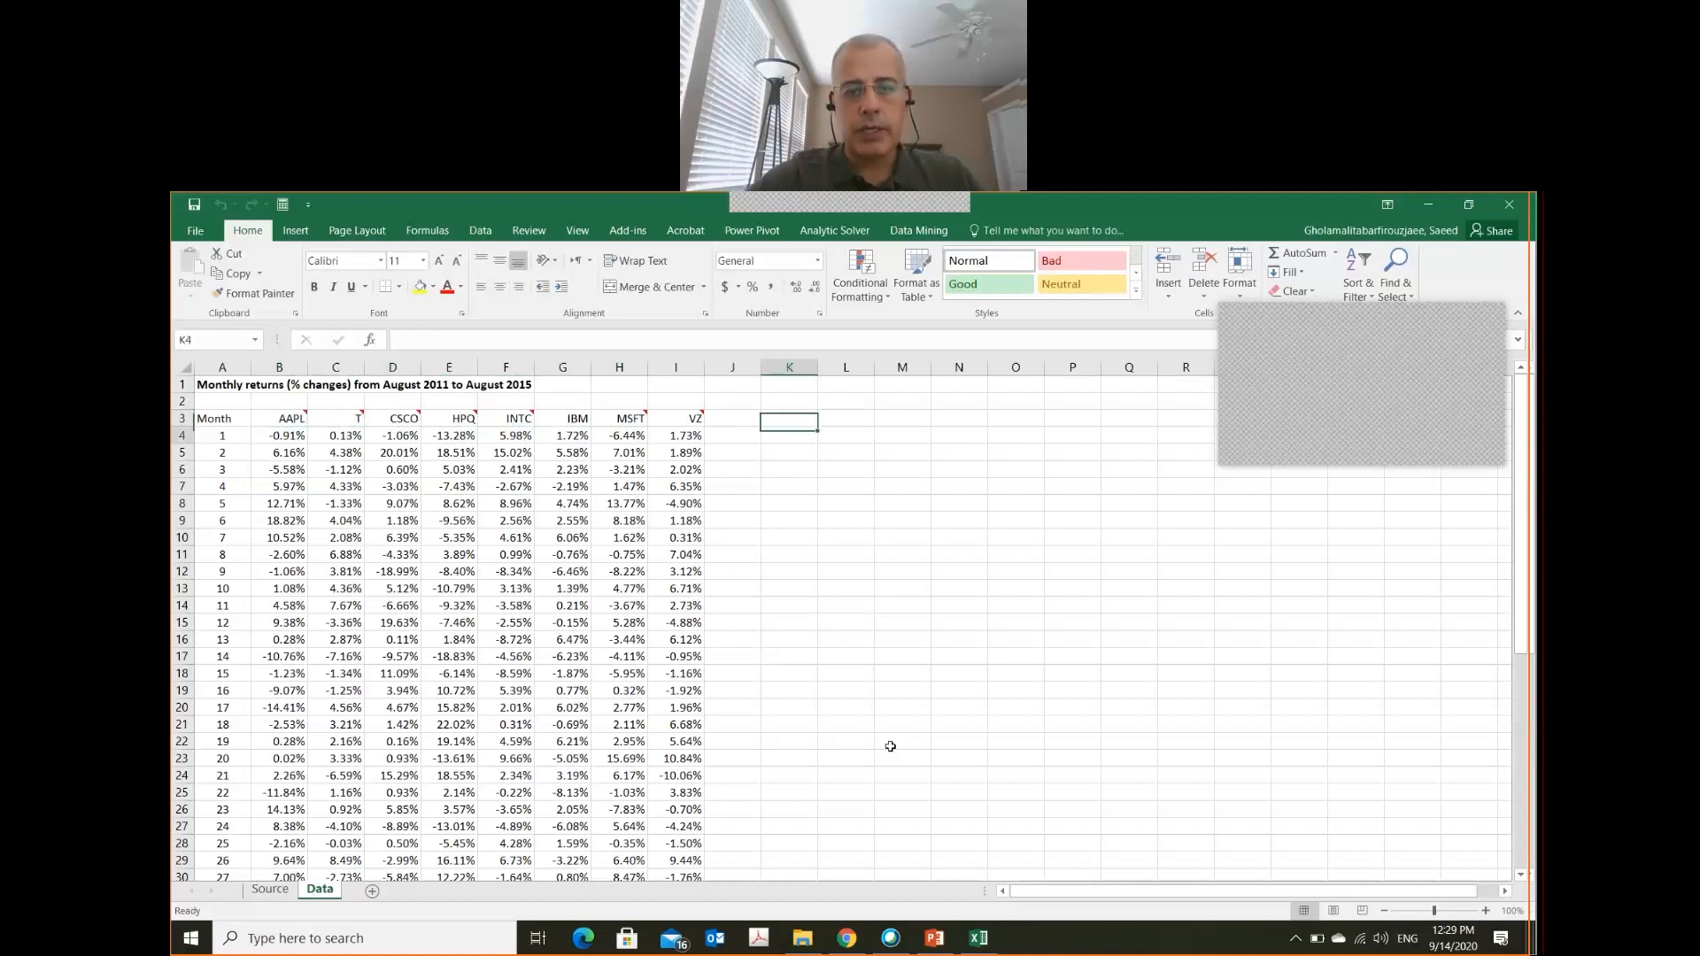
key(Down)
text(=)
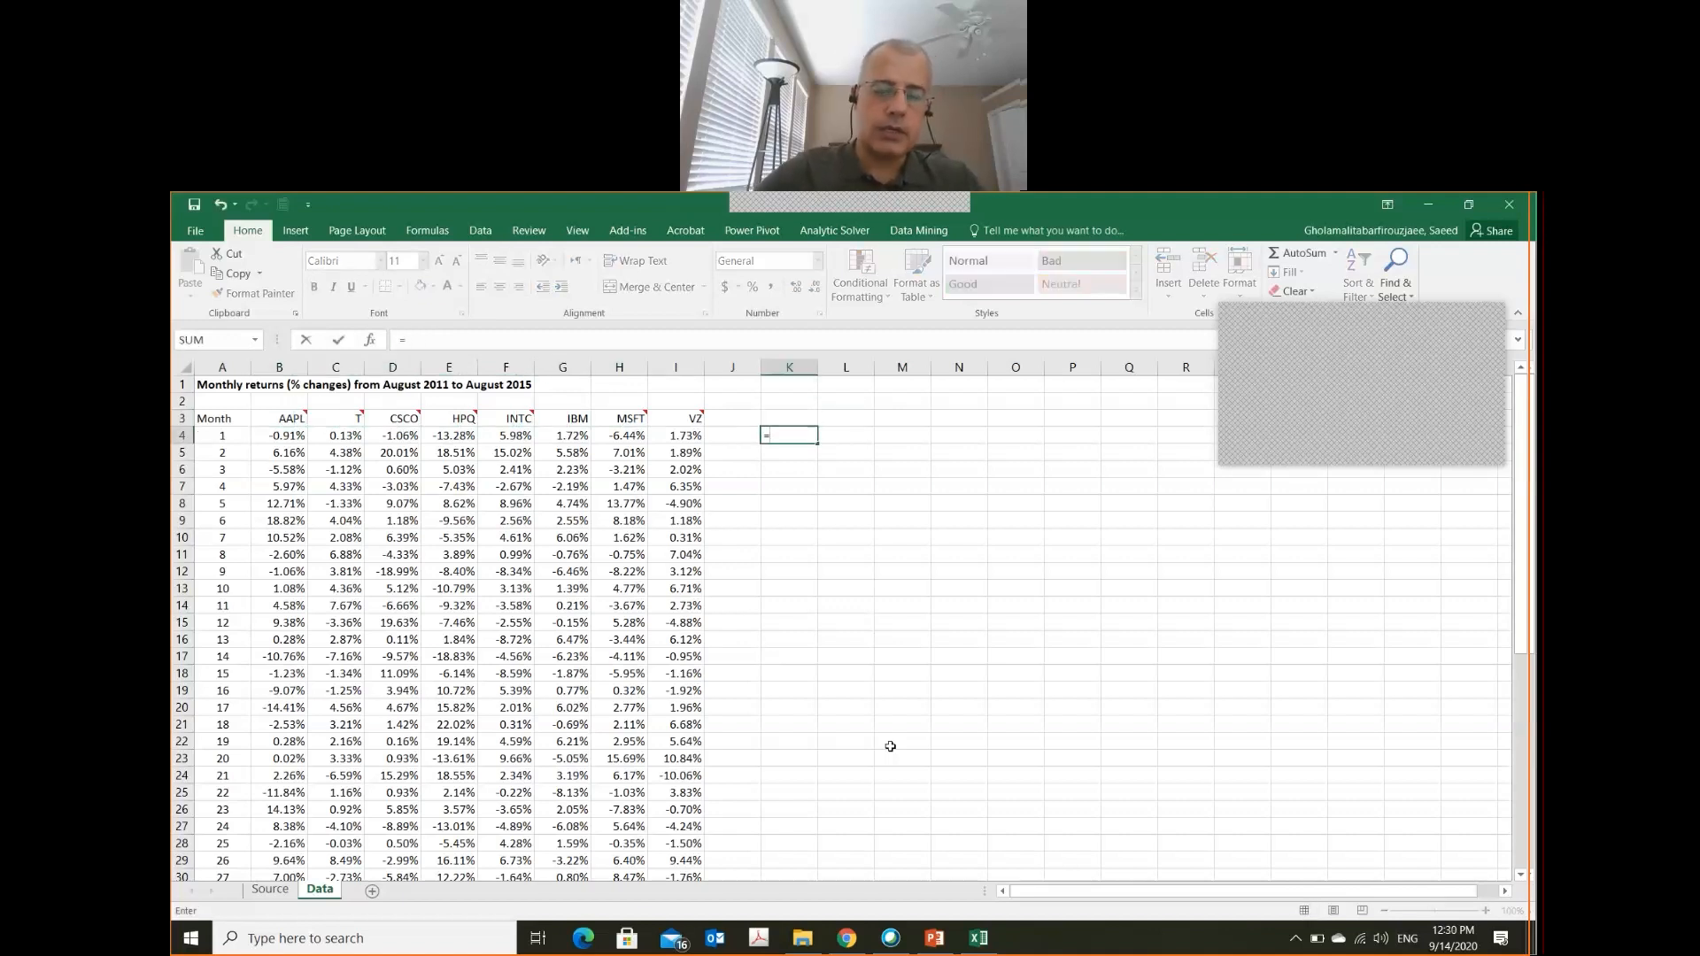
text(corr)
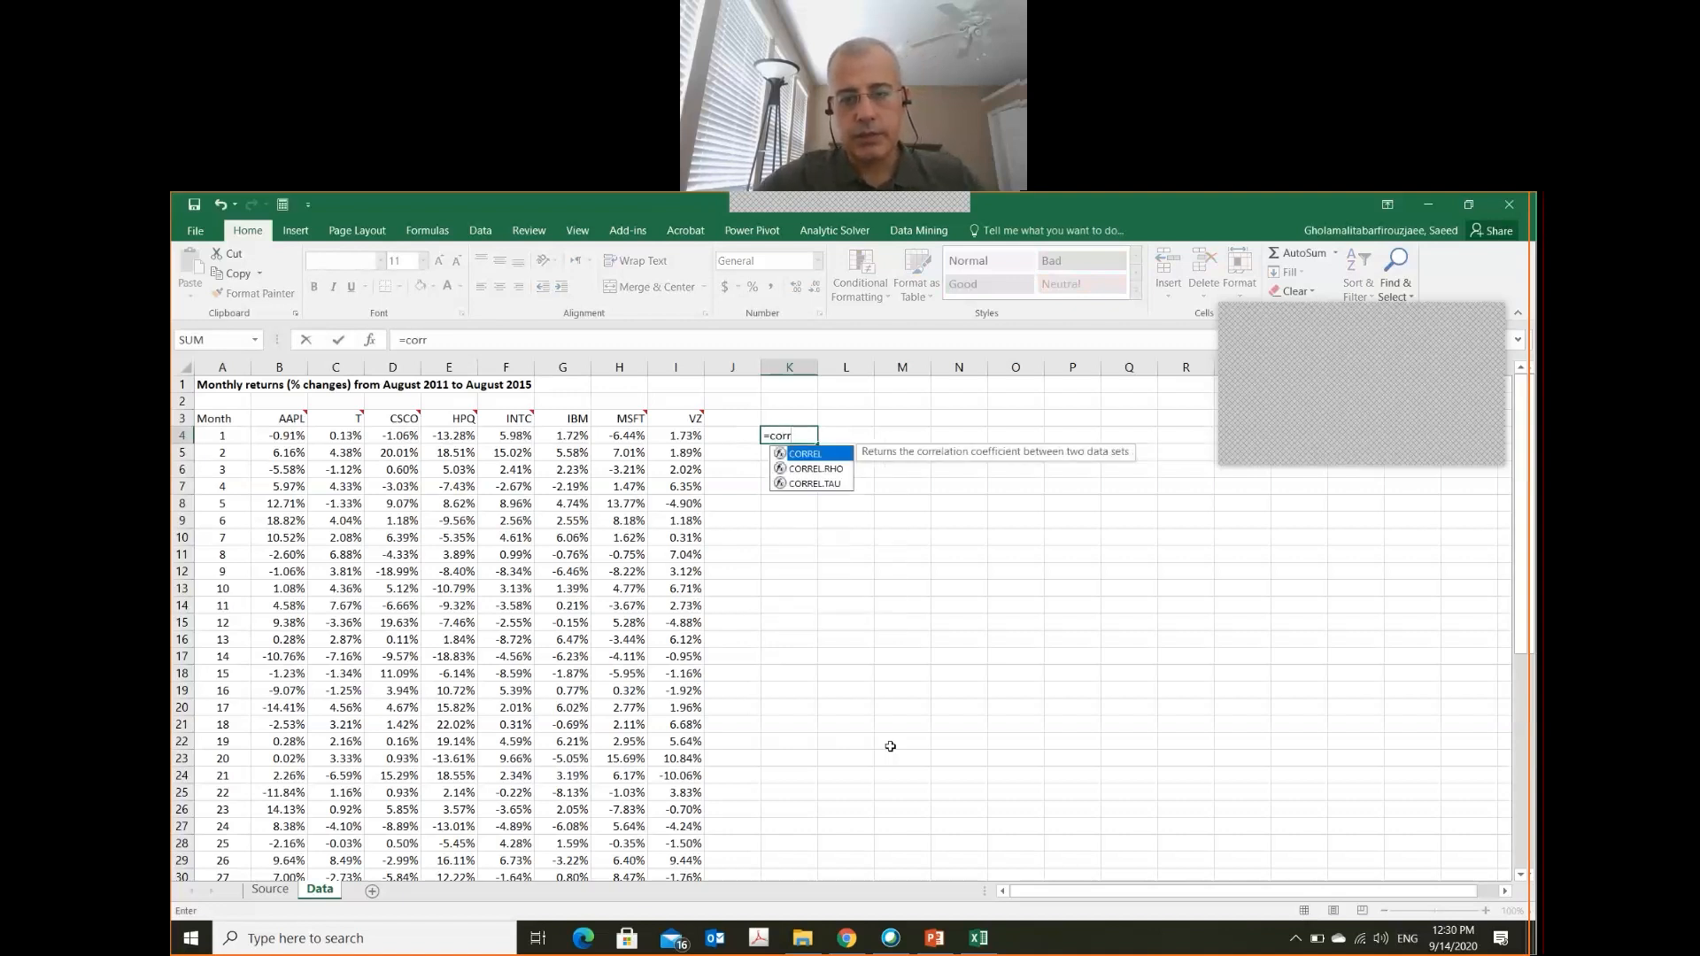
key(Return)
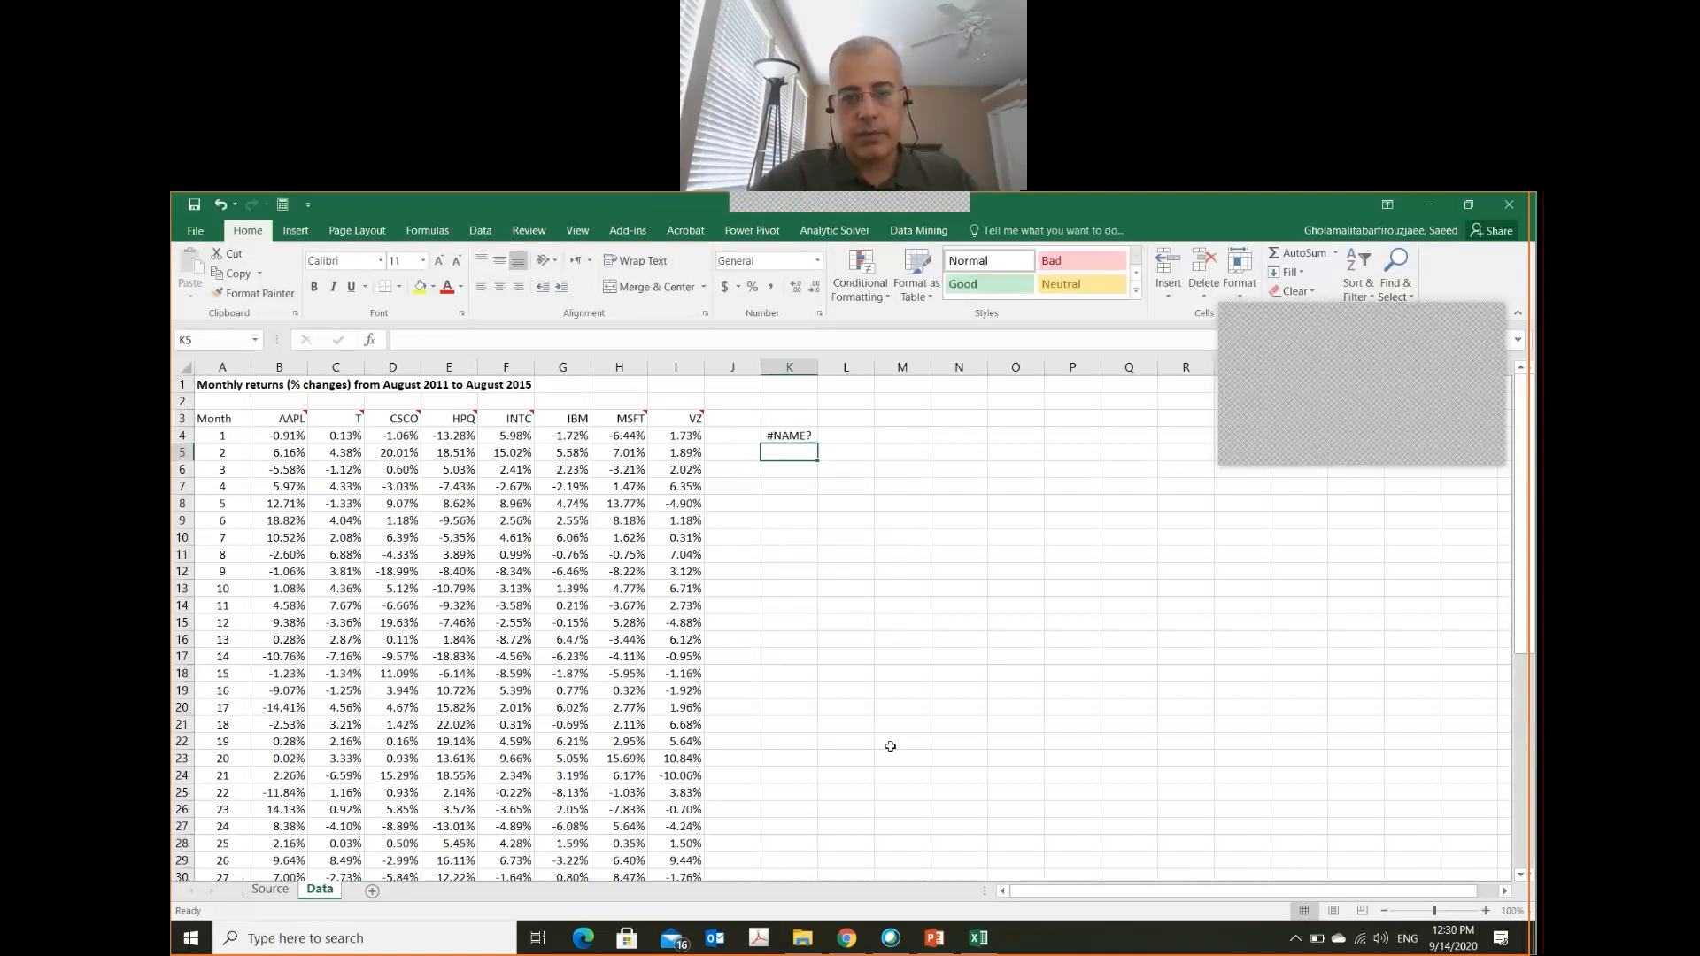
- Enter =CORREL(B4:B100, D4:D100) in cell K4 to correlate the AAPL and CSCO monthly returns
key(Up)
text(=)
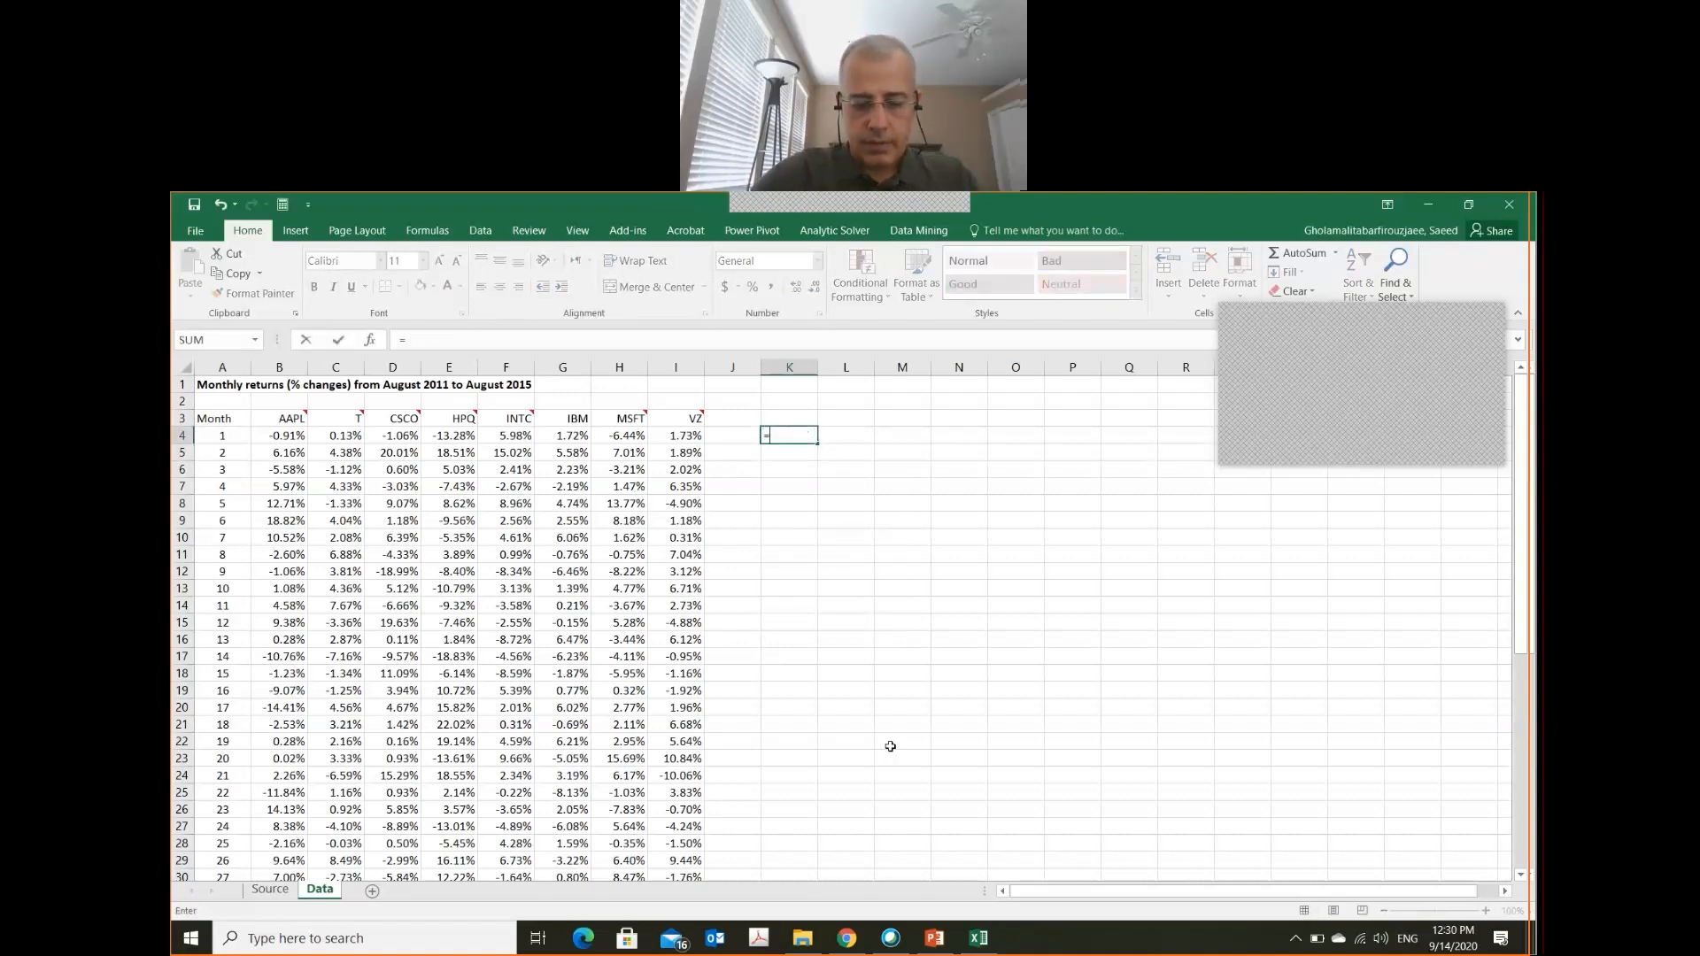
text(corre)
key(Tab)
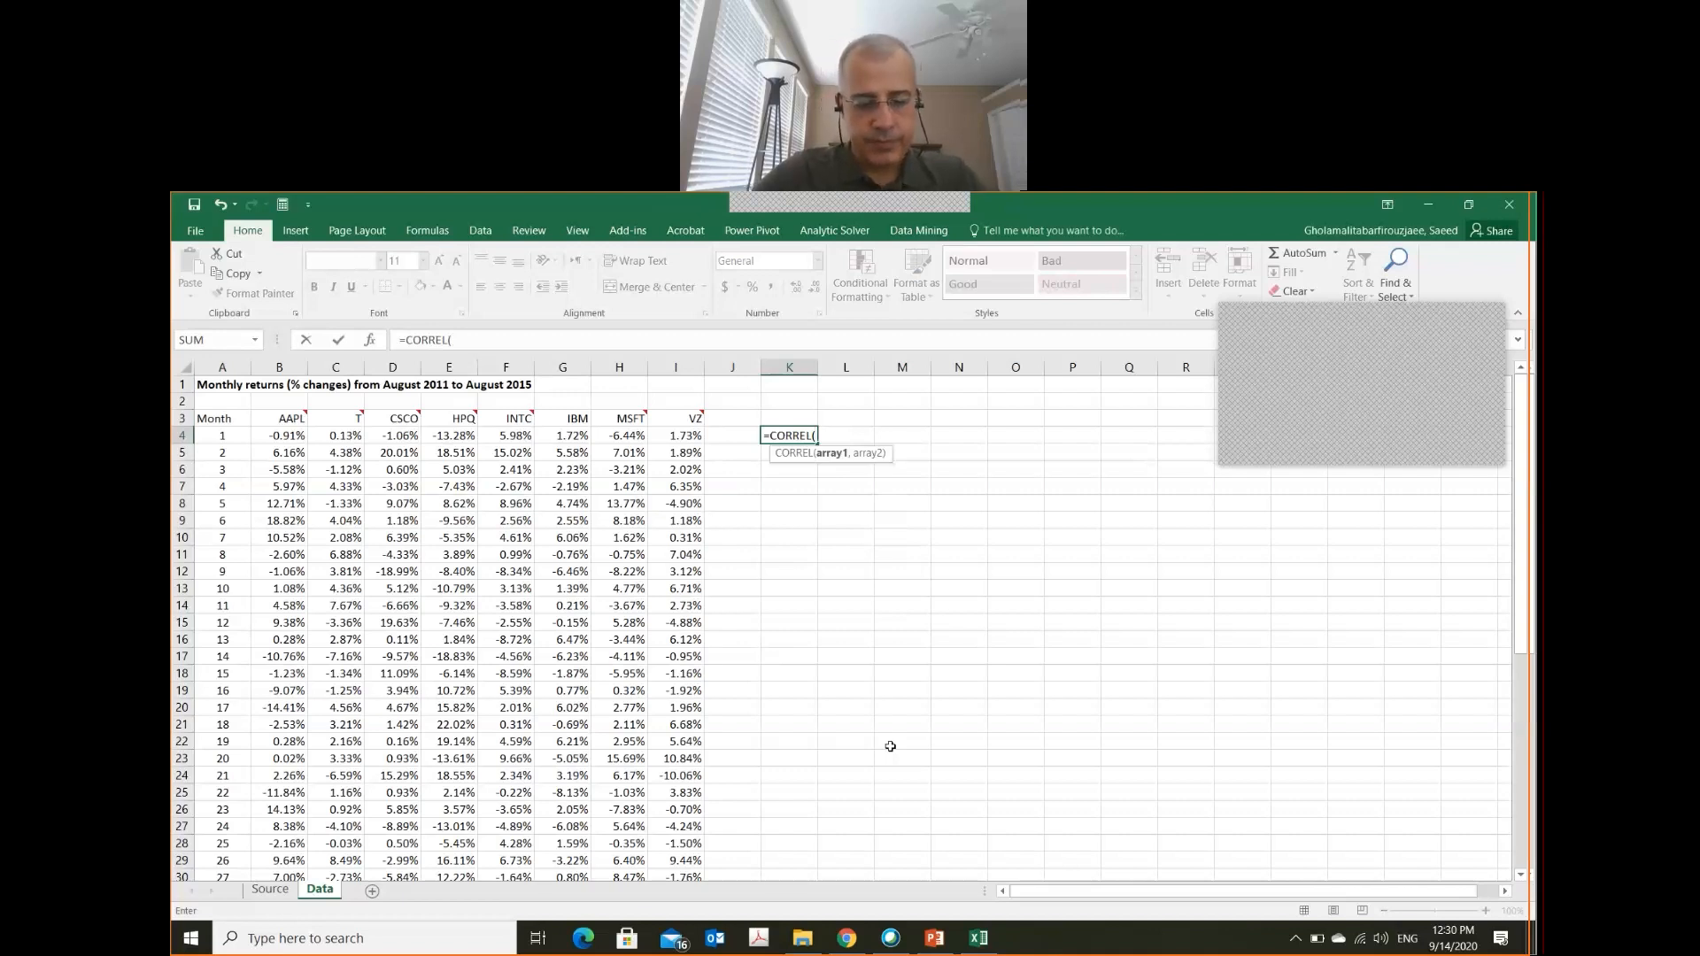
text(b4)
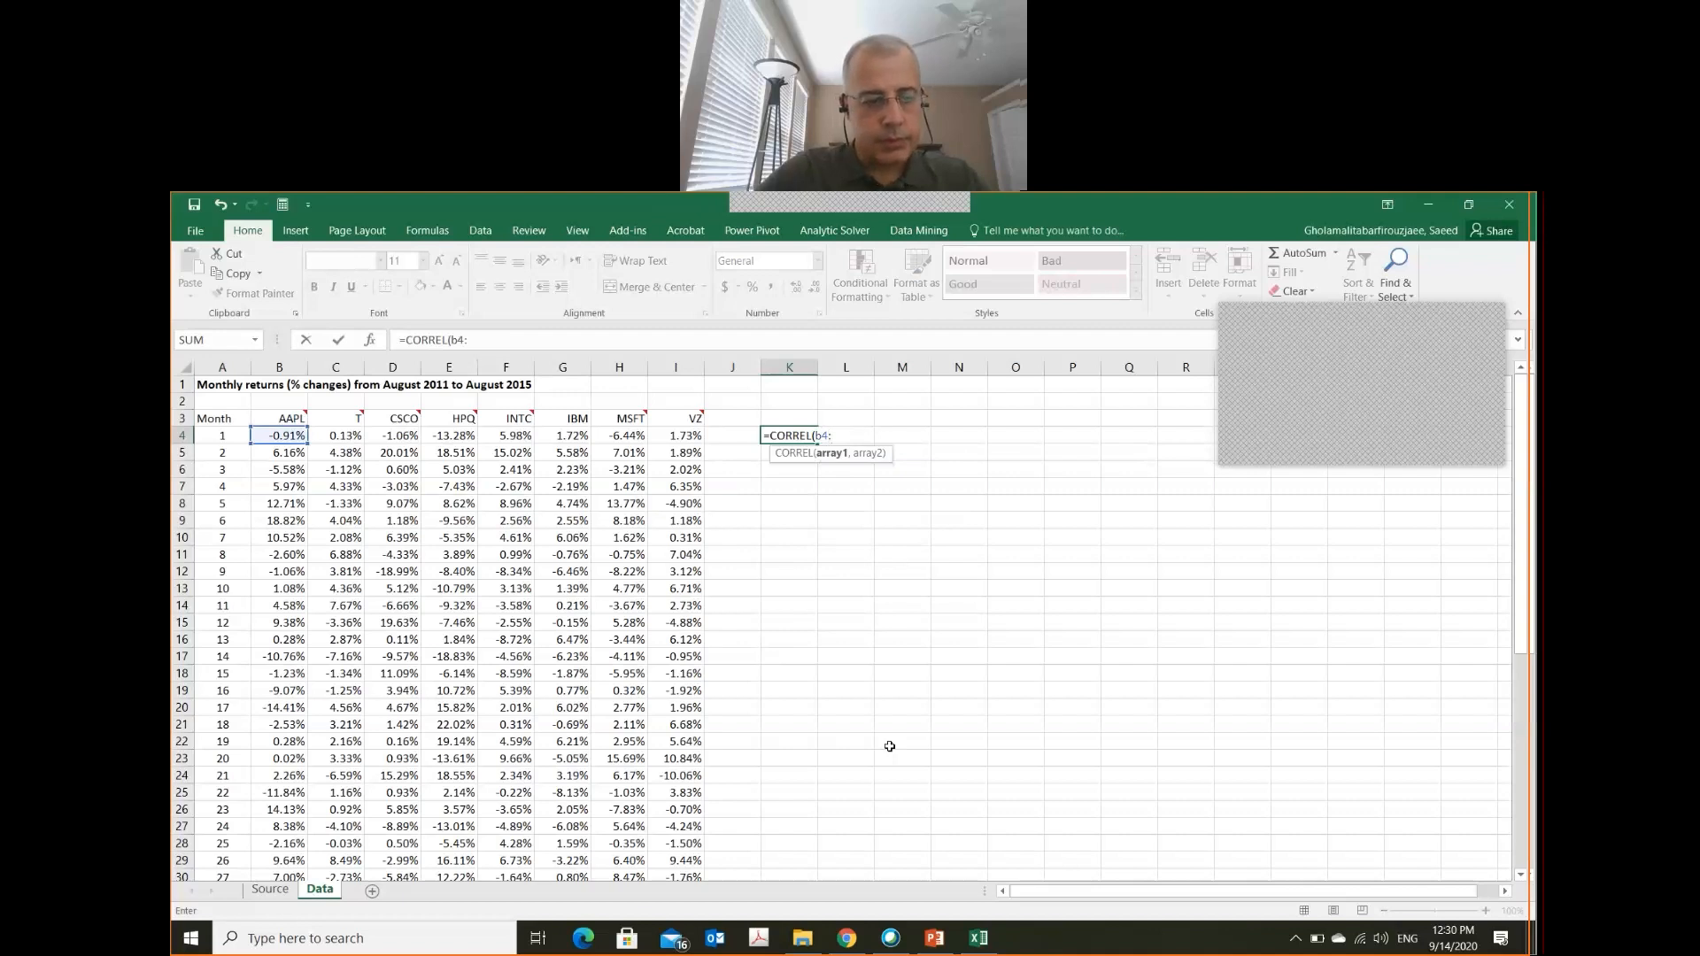
text(:b100)
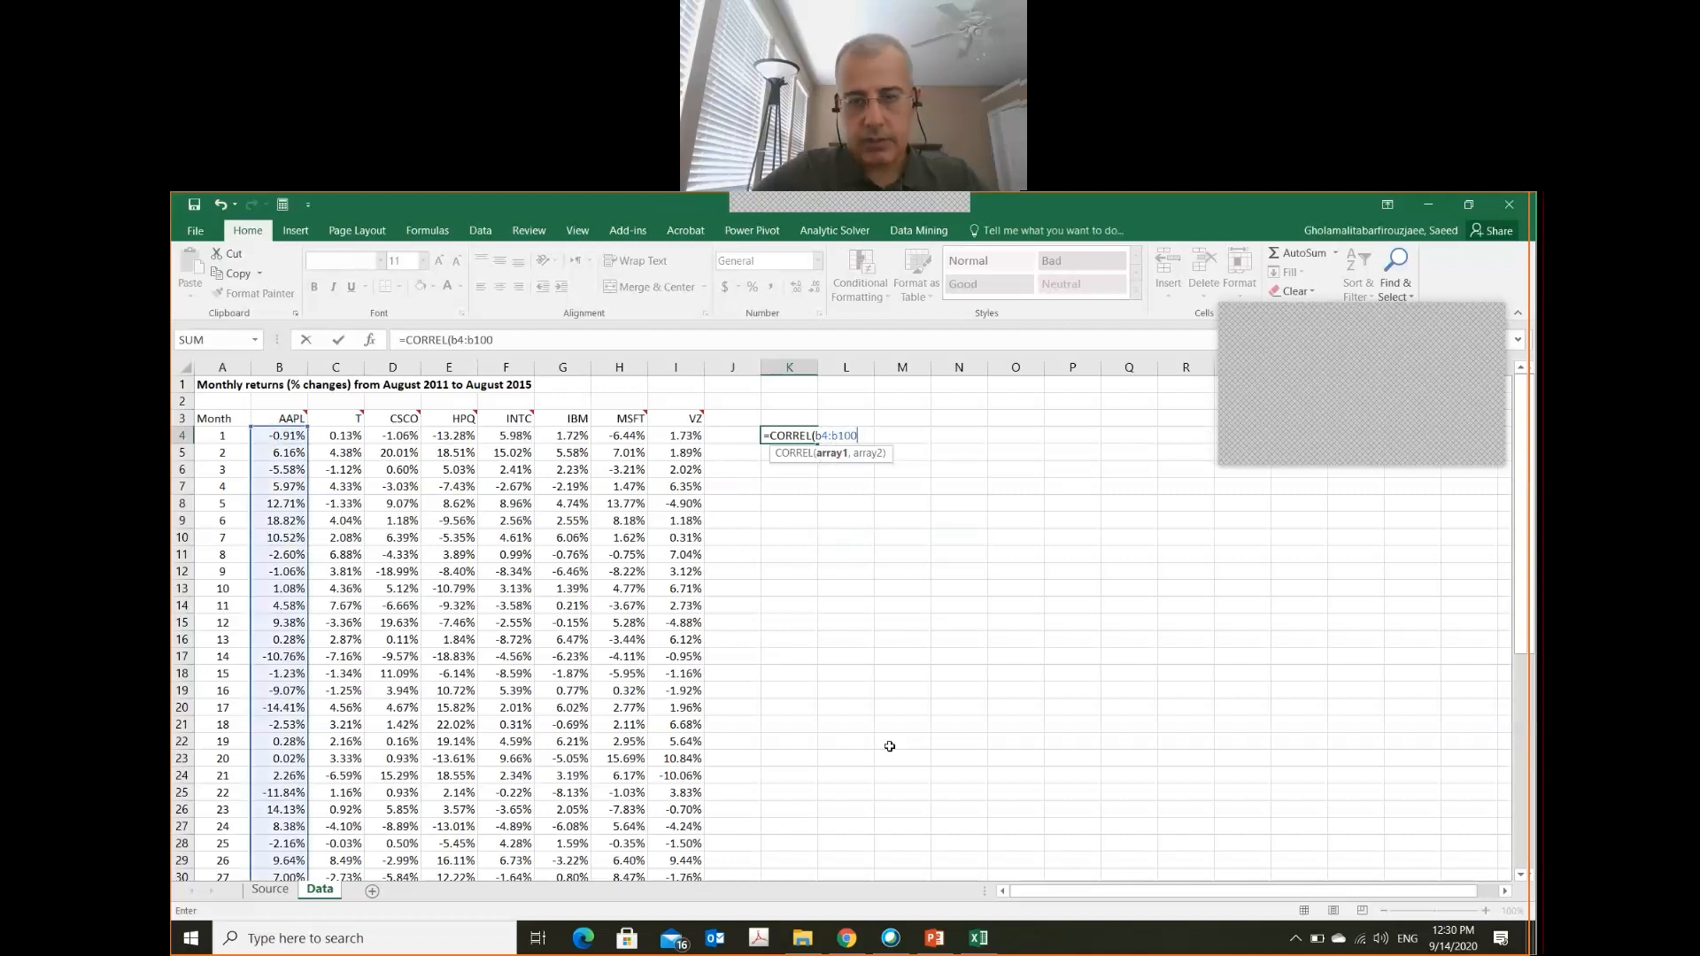
key(Return)
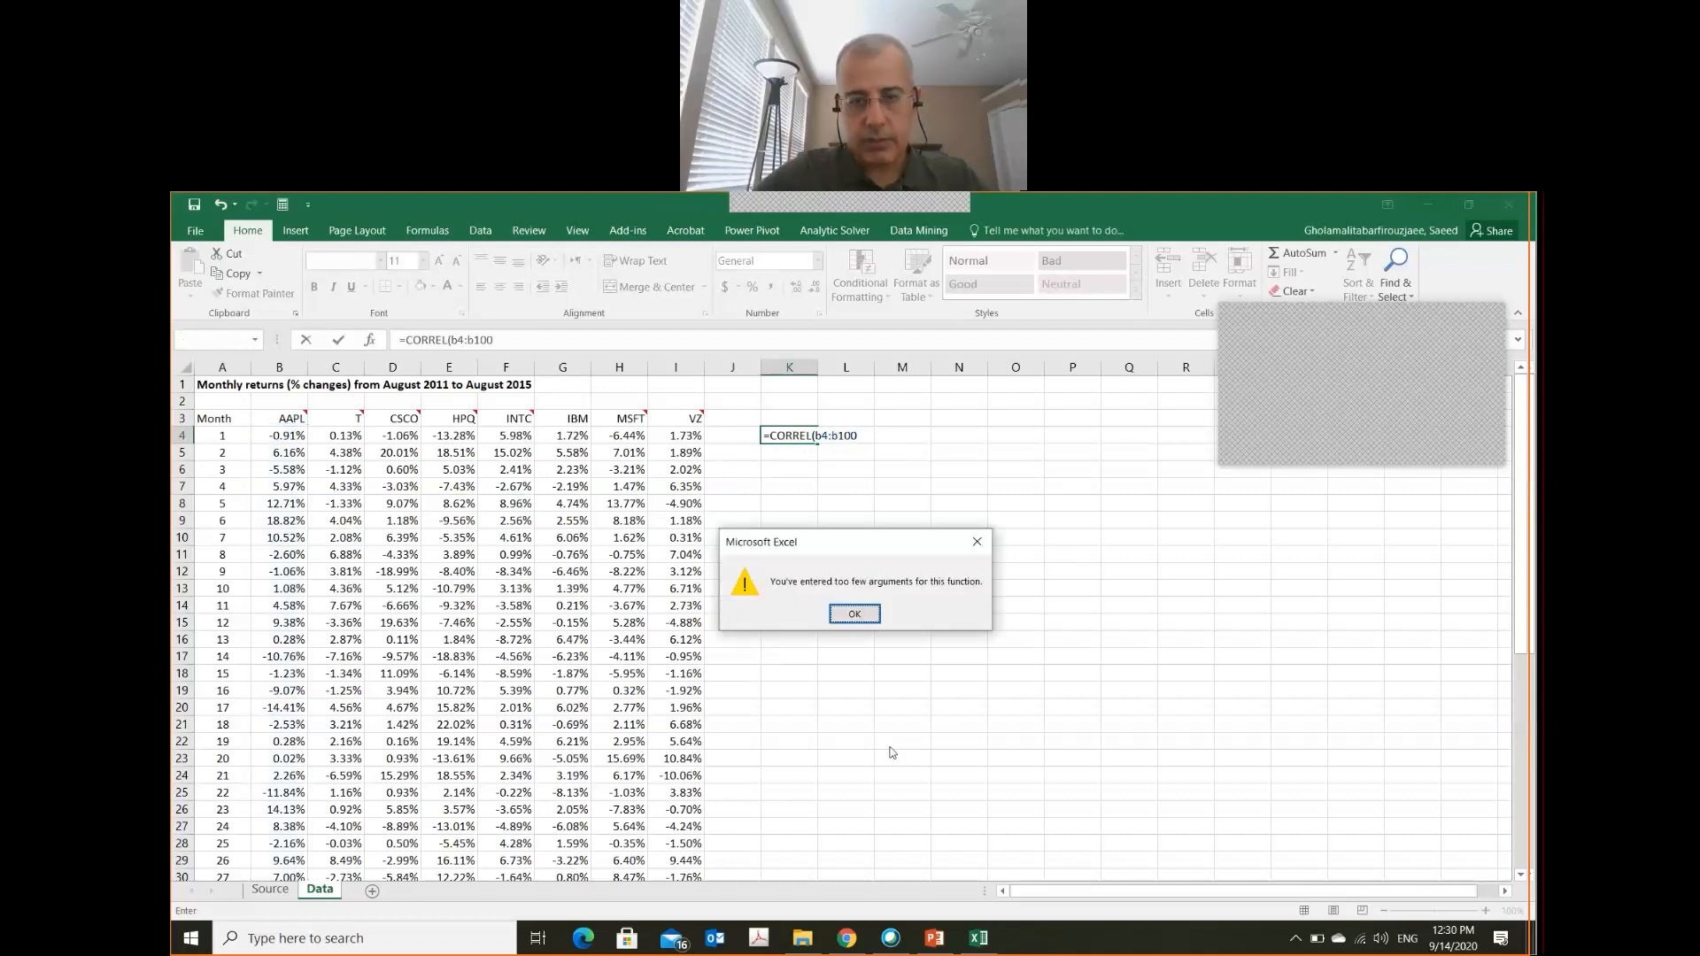
key(Return)
key(Right)
key(Right)
key(Right)
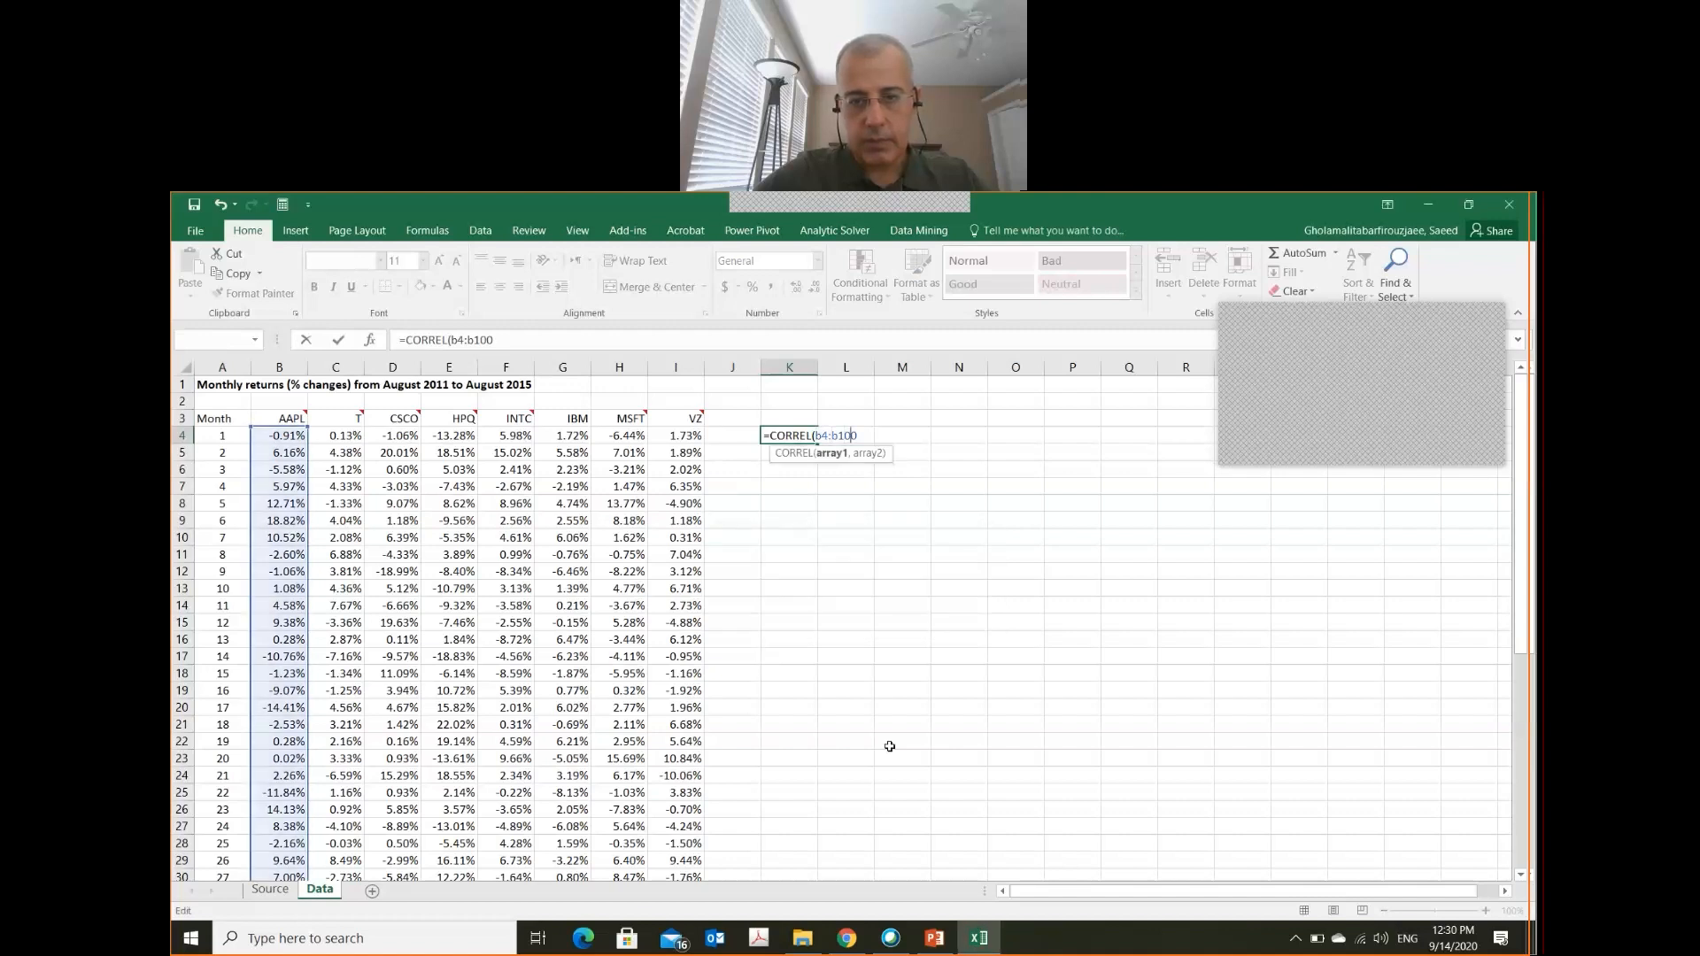
text(,)
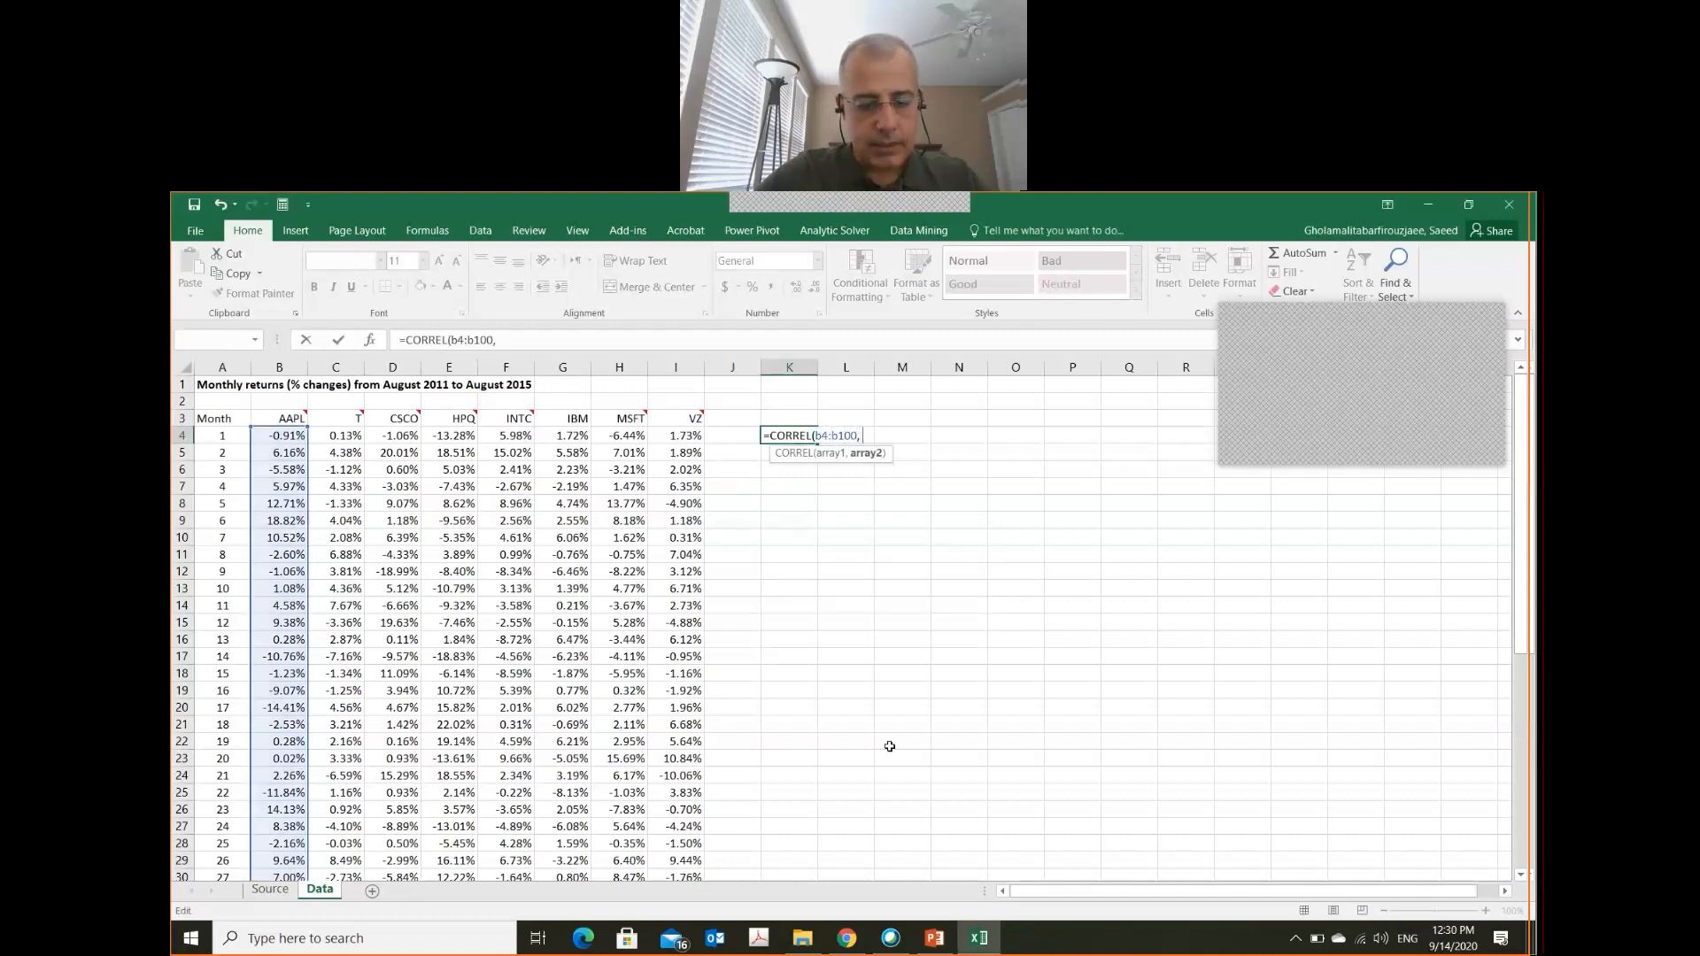
text( d4)
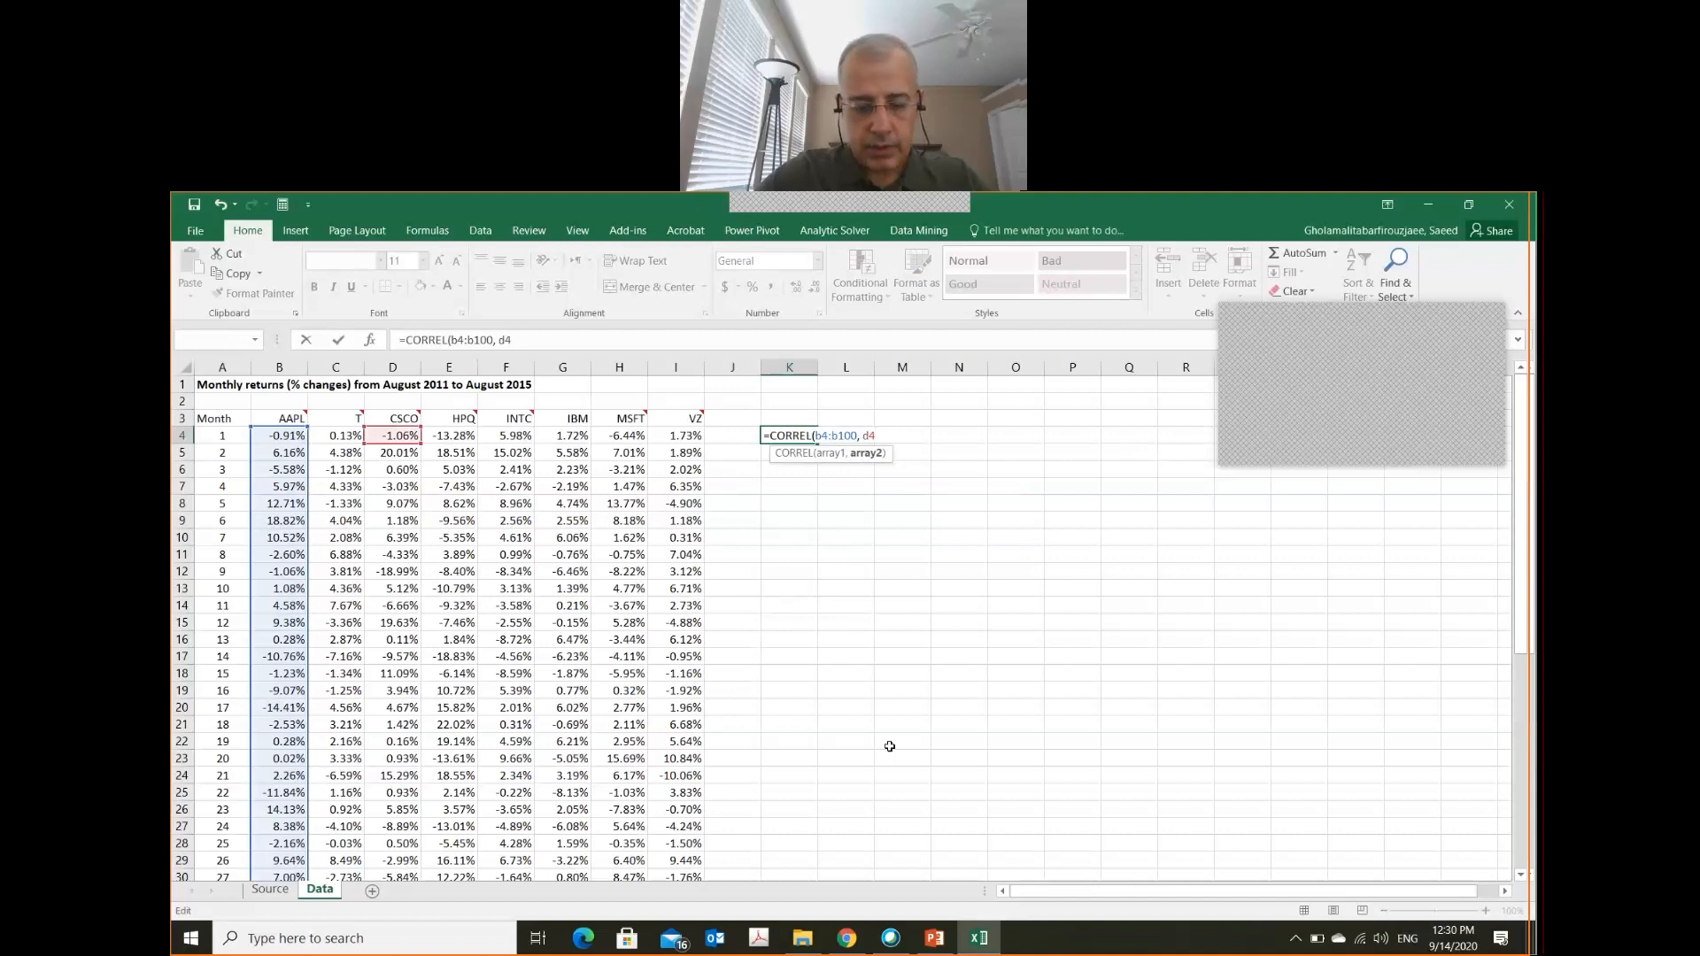
text(:d100))
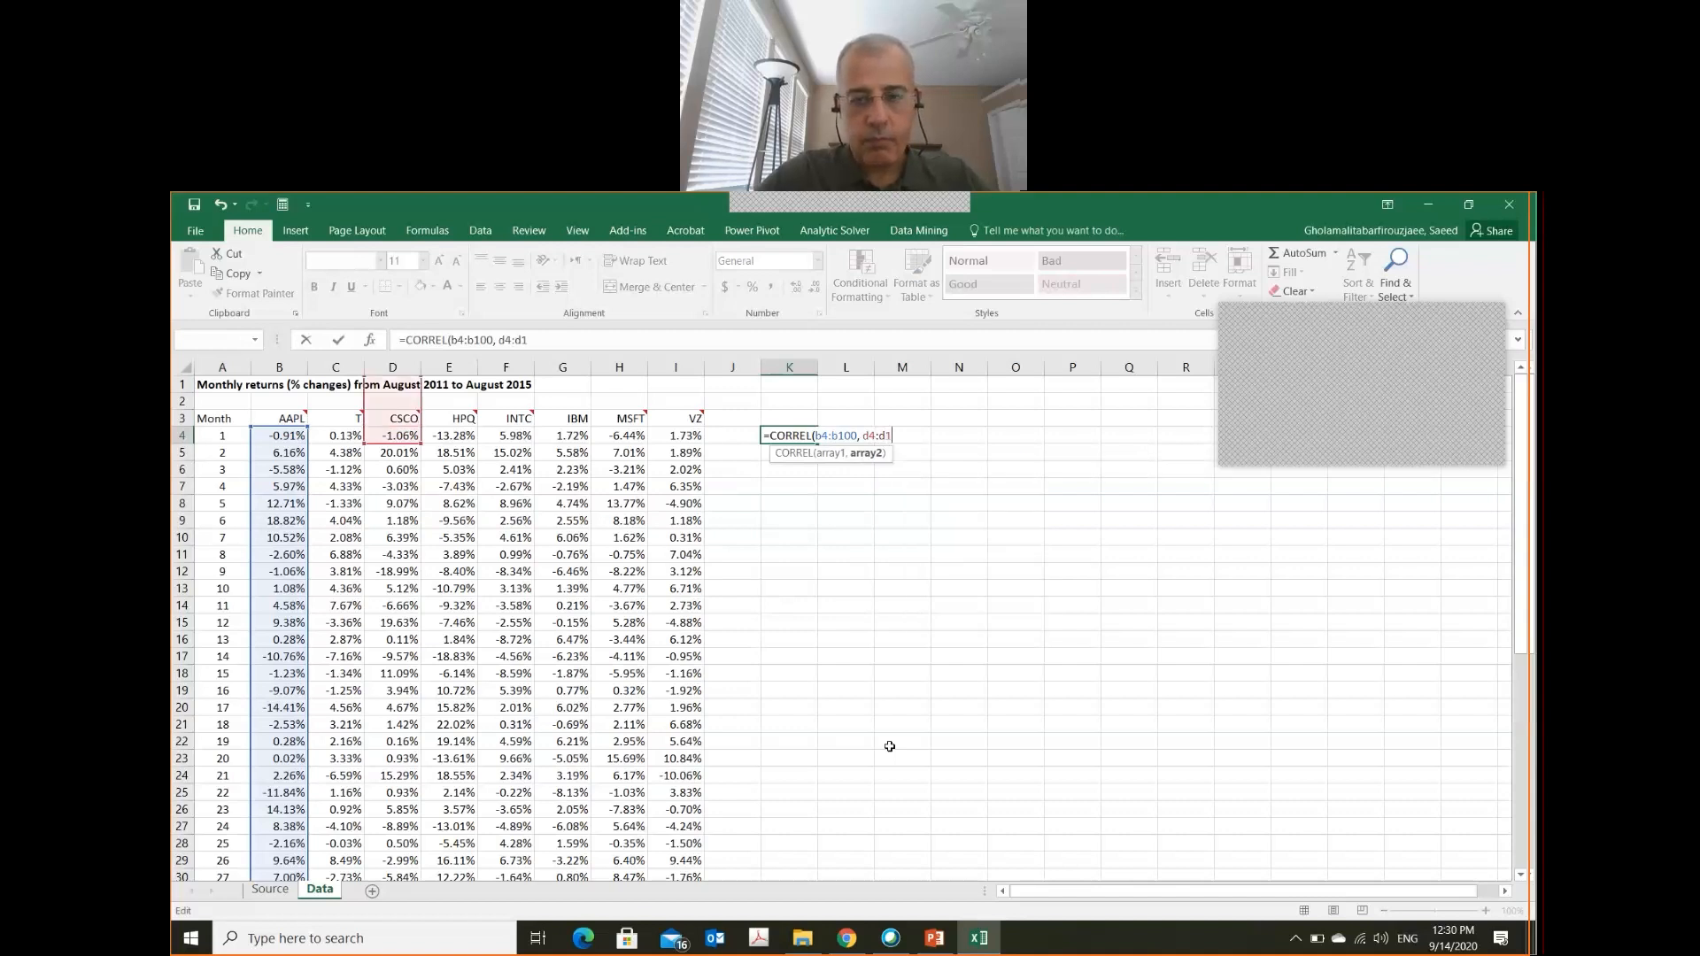
key(Return)
- Examine the Month column down to its end to find the last row of returns data
key(Down)
key(Down)
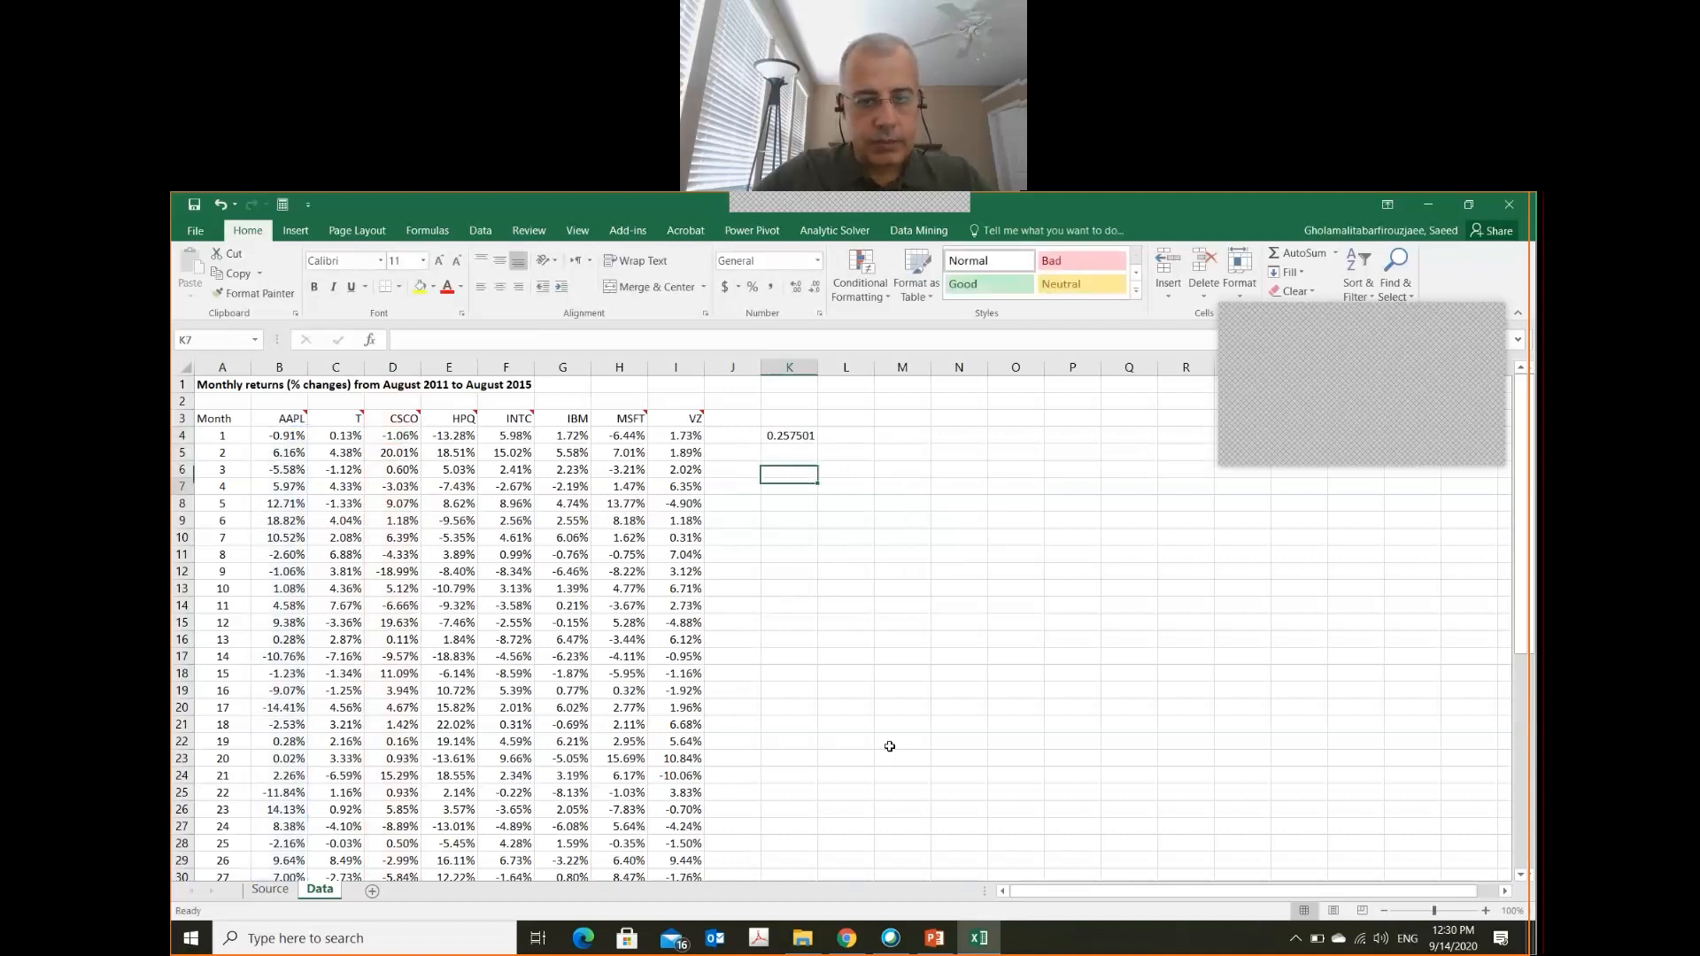
key(Left)
key(Left)
key(Left)
key(Left)
key(Left)
key(Left)
key(Left)
key(Left)
key(Left)
key(Left)
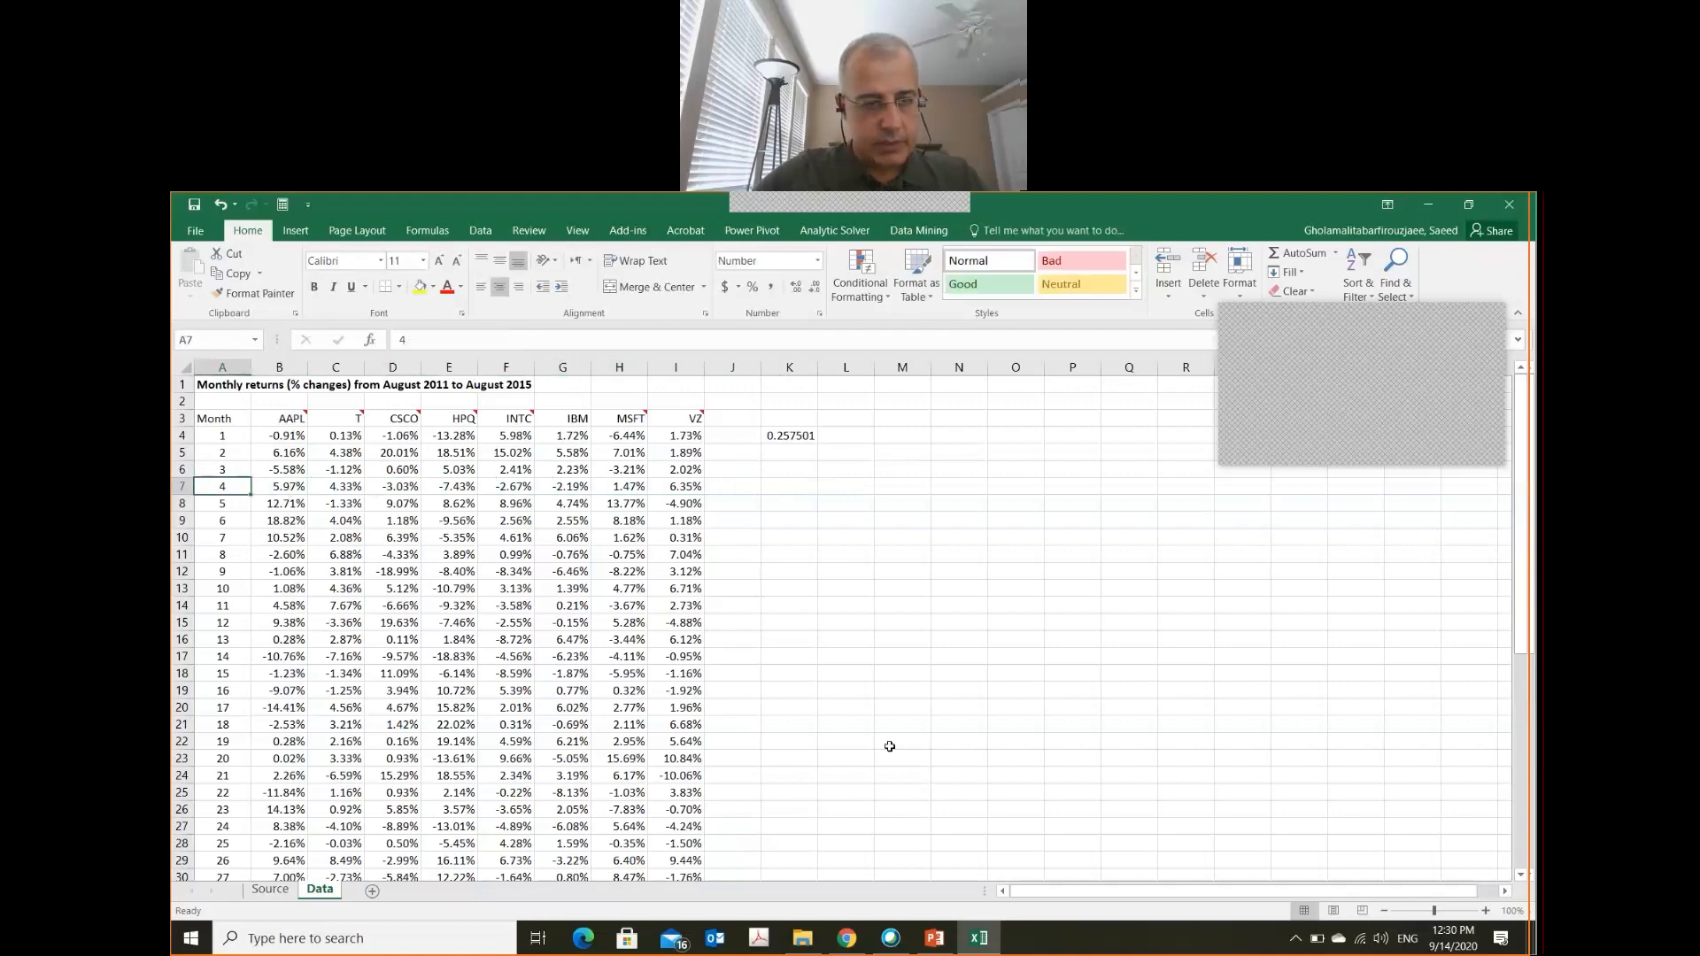
key(Down)
key(Down)
key(Down)
key(Down)
key(Down)
key(Down)
key(Down)
key(Down)
key(Down)
key(Down)
key(Down)
key(Down)
key(Down)
key(Down)
key(Down)
key(Down)
key(Down)
key(Down)
key(Down)
key(Down)
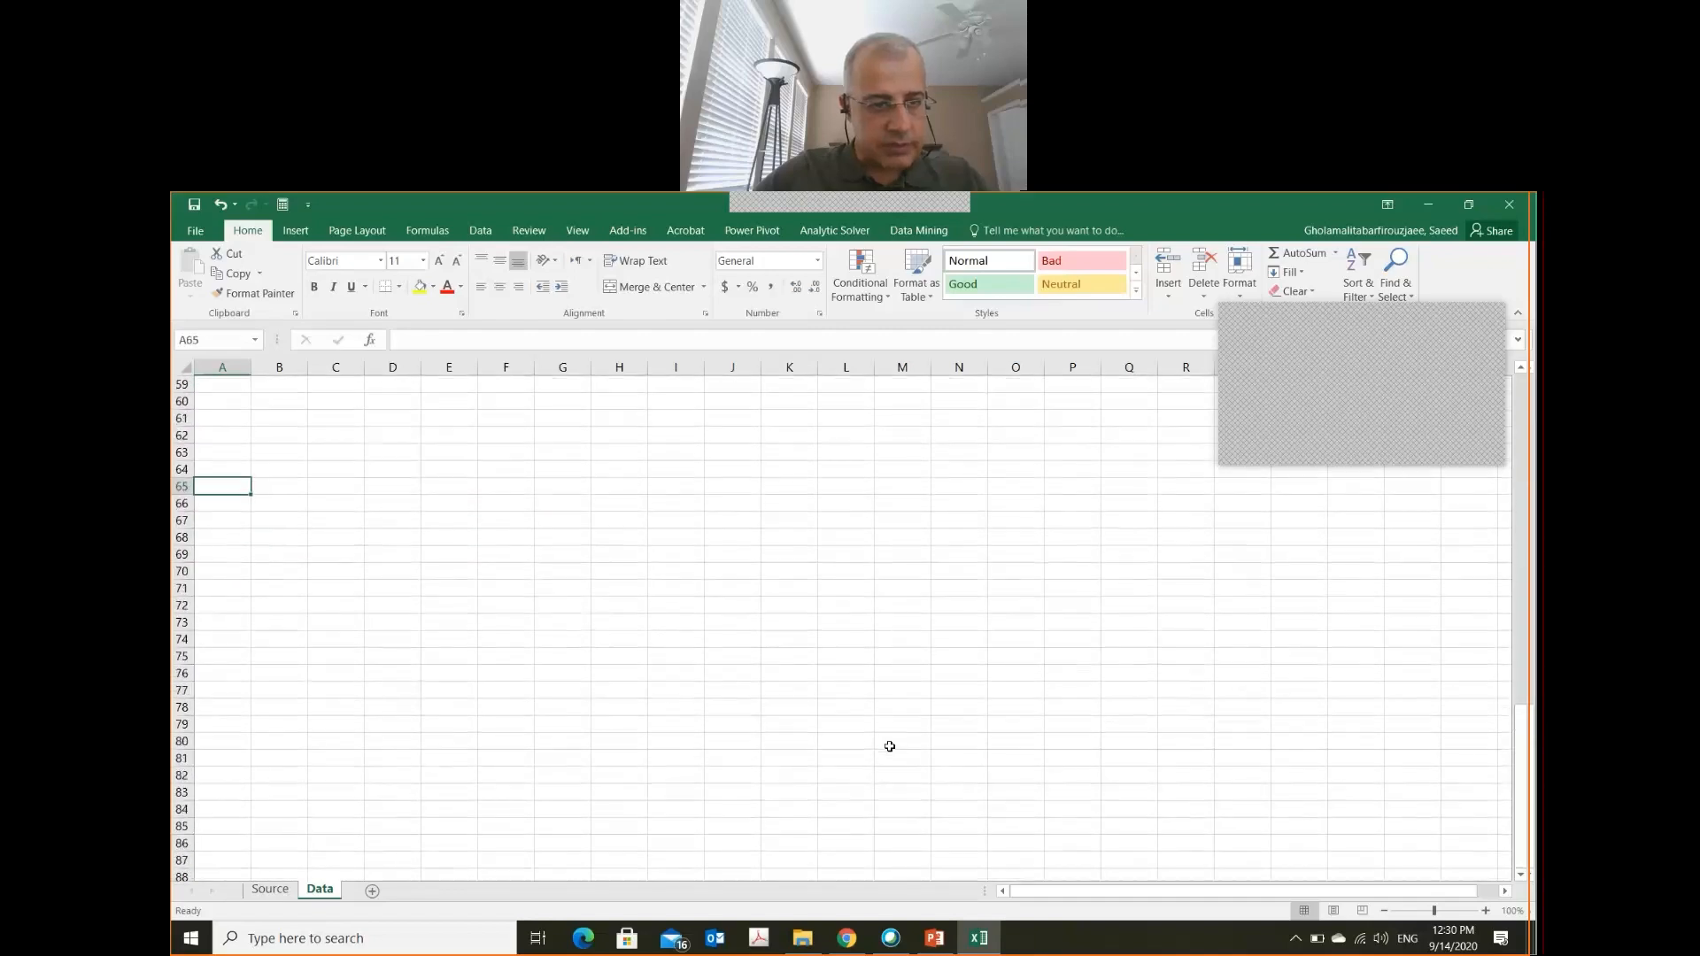
key(Down)
key(Down)
key(Down)
key(Down)
key(Down)
key(Down)
key(Down)
key(Down)
key(Down)
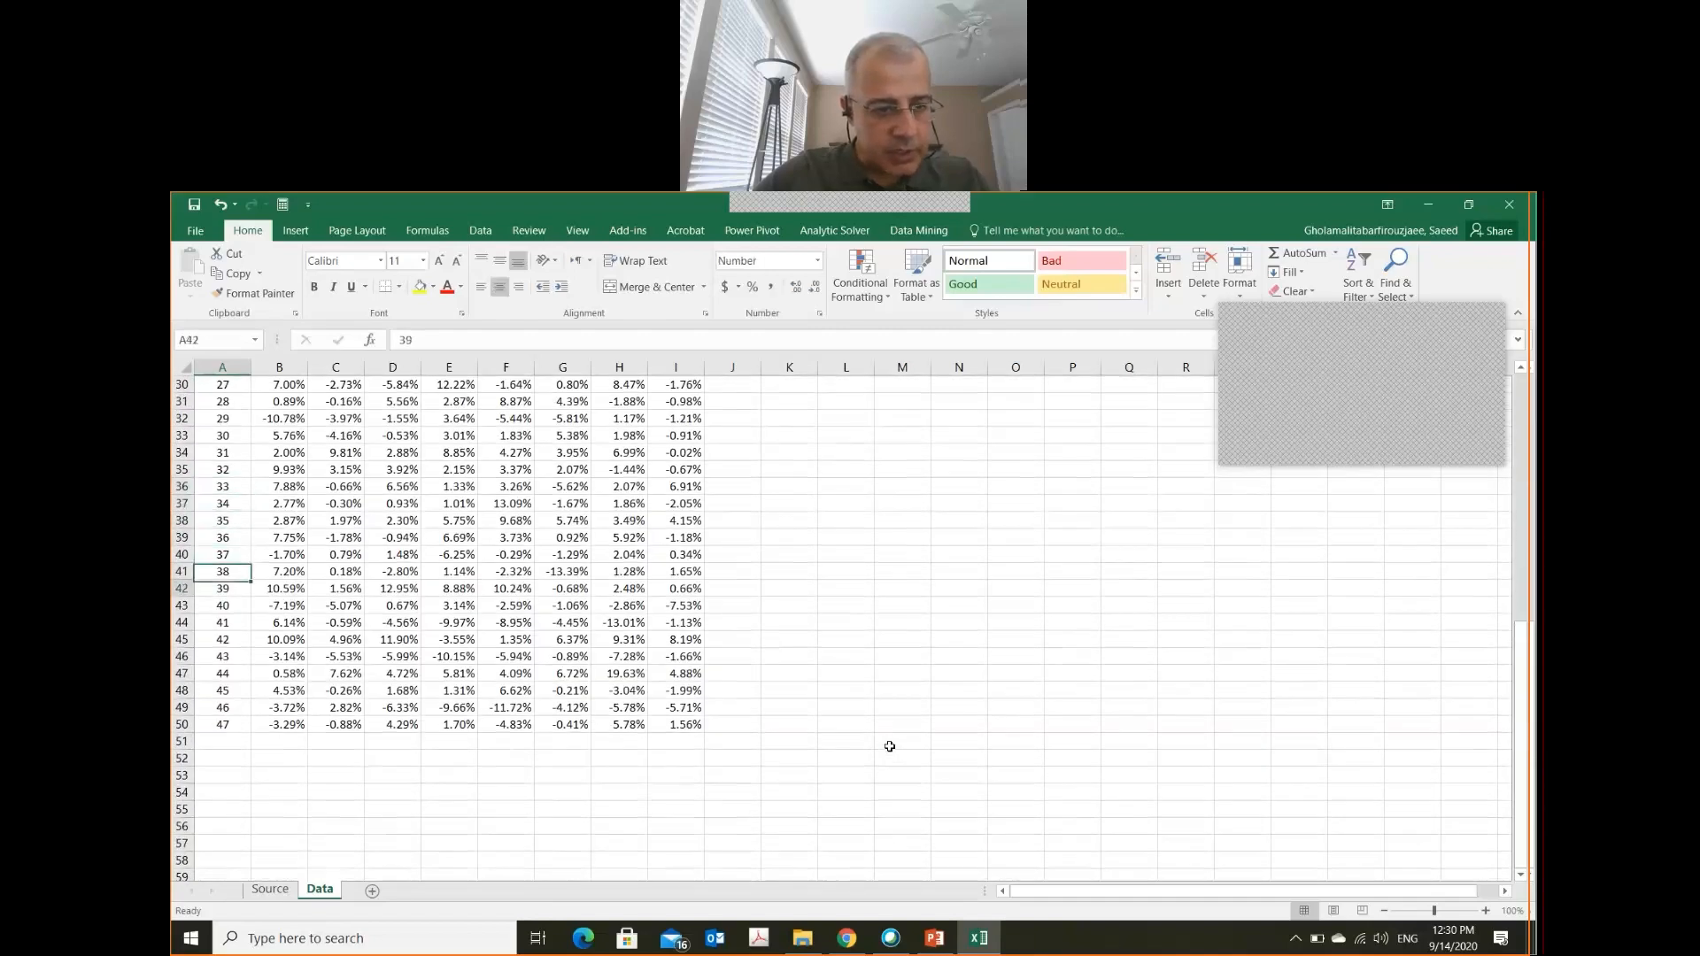
key(Down)
key(Down)
key(Down)
key(Down)
key(Down)
key(Down)
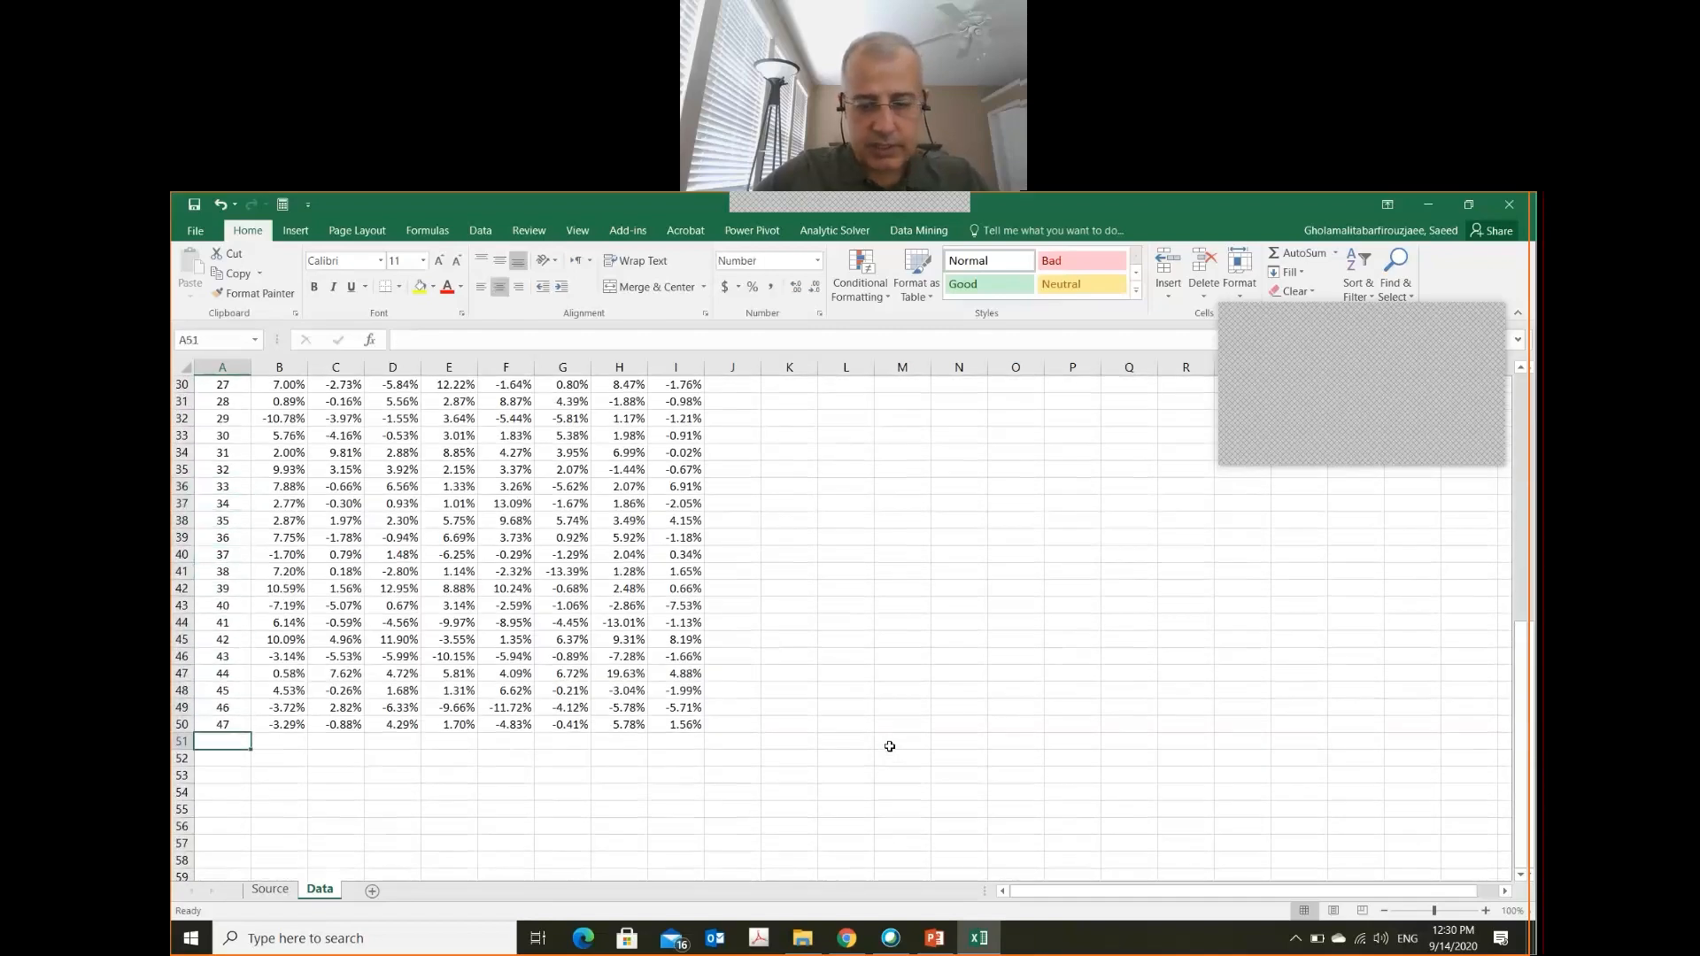
key(Up)
- Change the formula in cell K4 to =CORREL(B4:B50, D4:D50) so both ranges end at the last data row
key(ctrl+Up)
key(ctrl+Up)
key(Right)
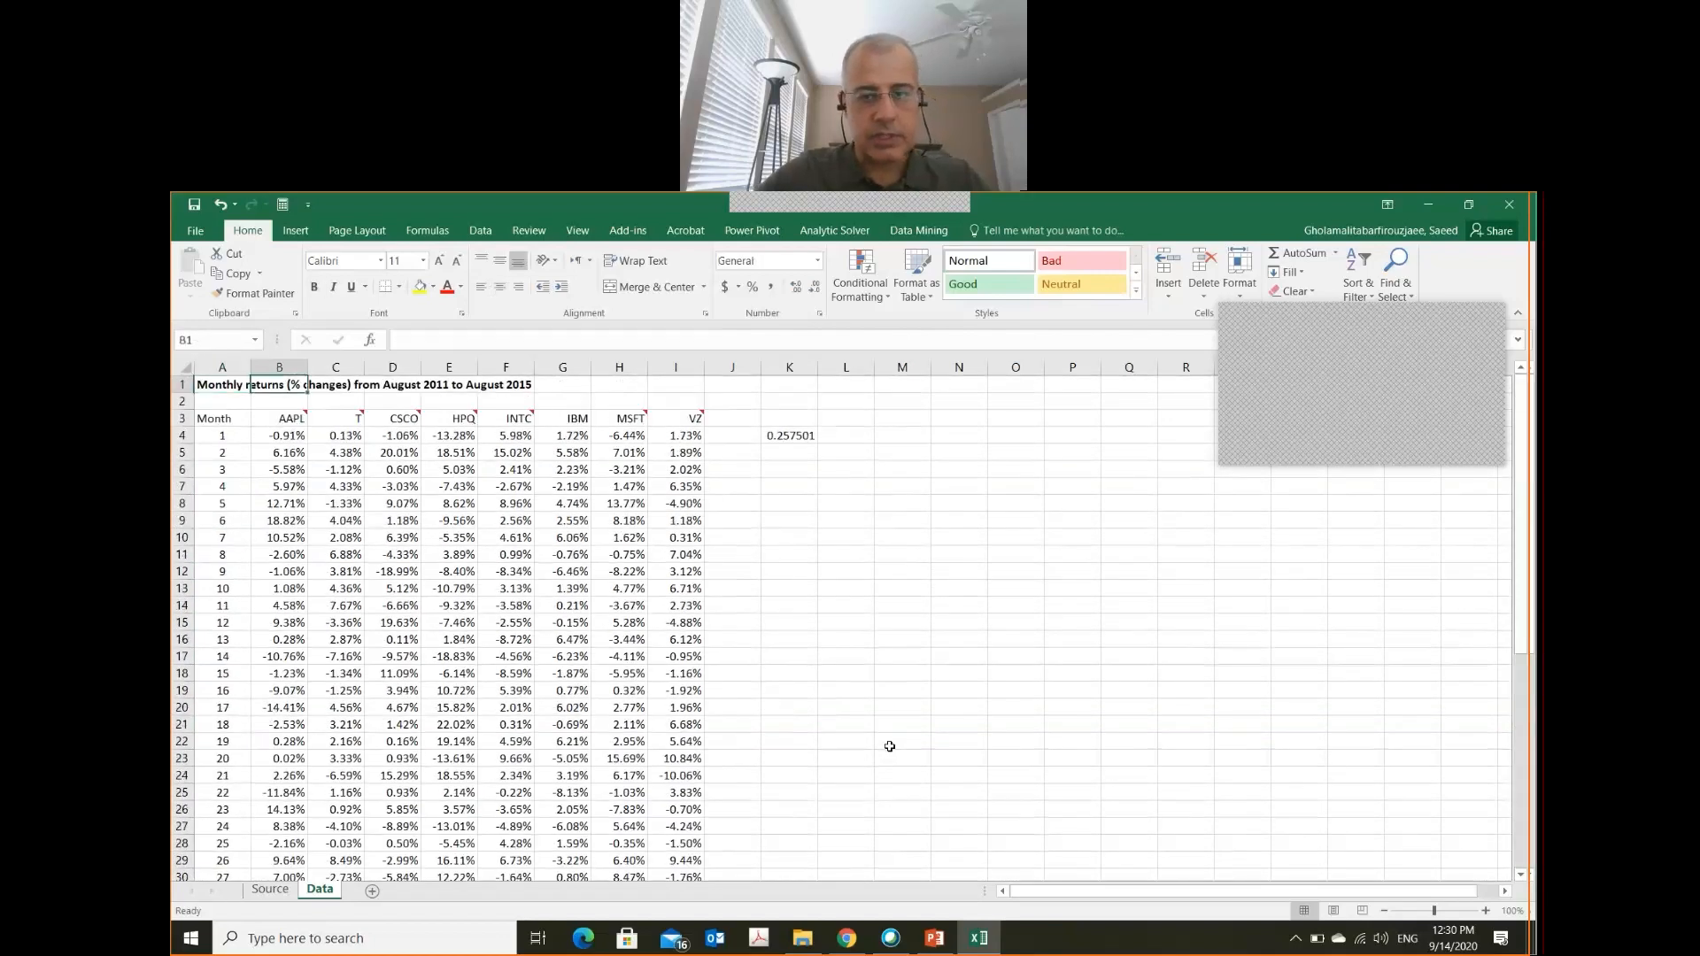
key(Right)
key(Right)
key(Right)
key(Right)
key(Right)
key(Right)
key(Down)
key(Down)
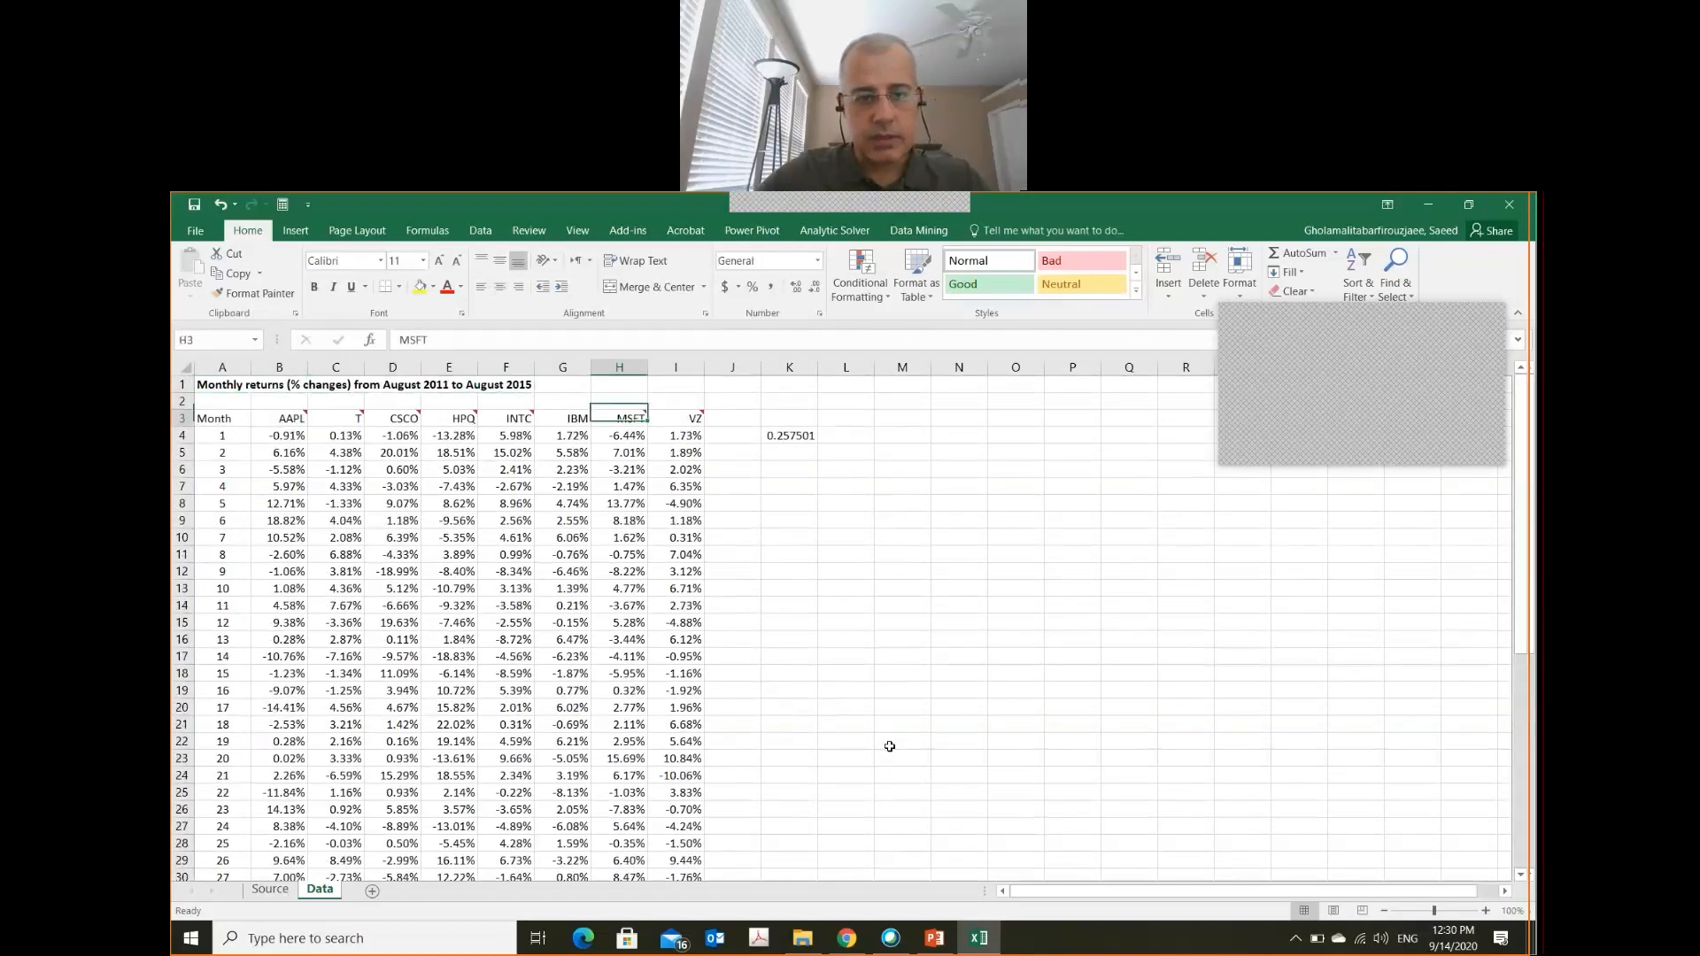
key(Right)
key(Right)
key(Right)
key(Down)
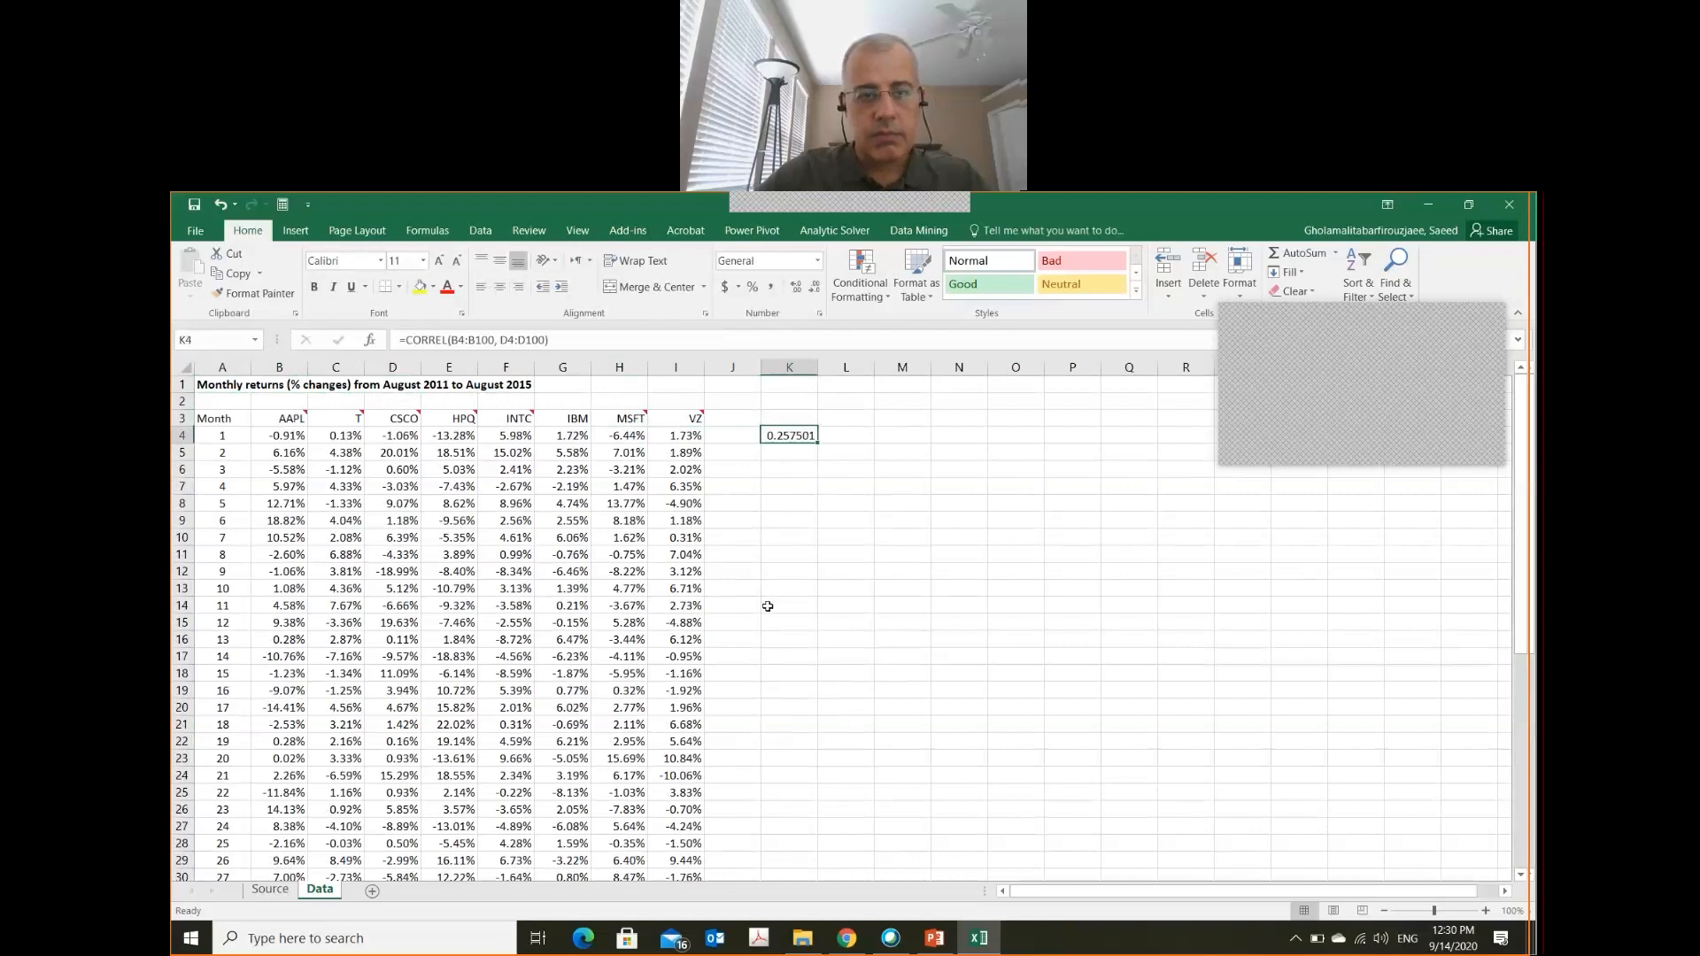
click(494, 339)
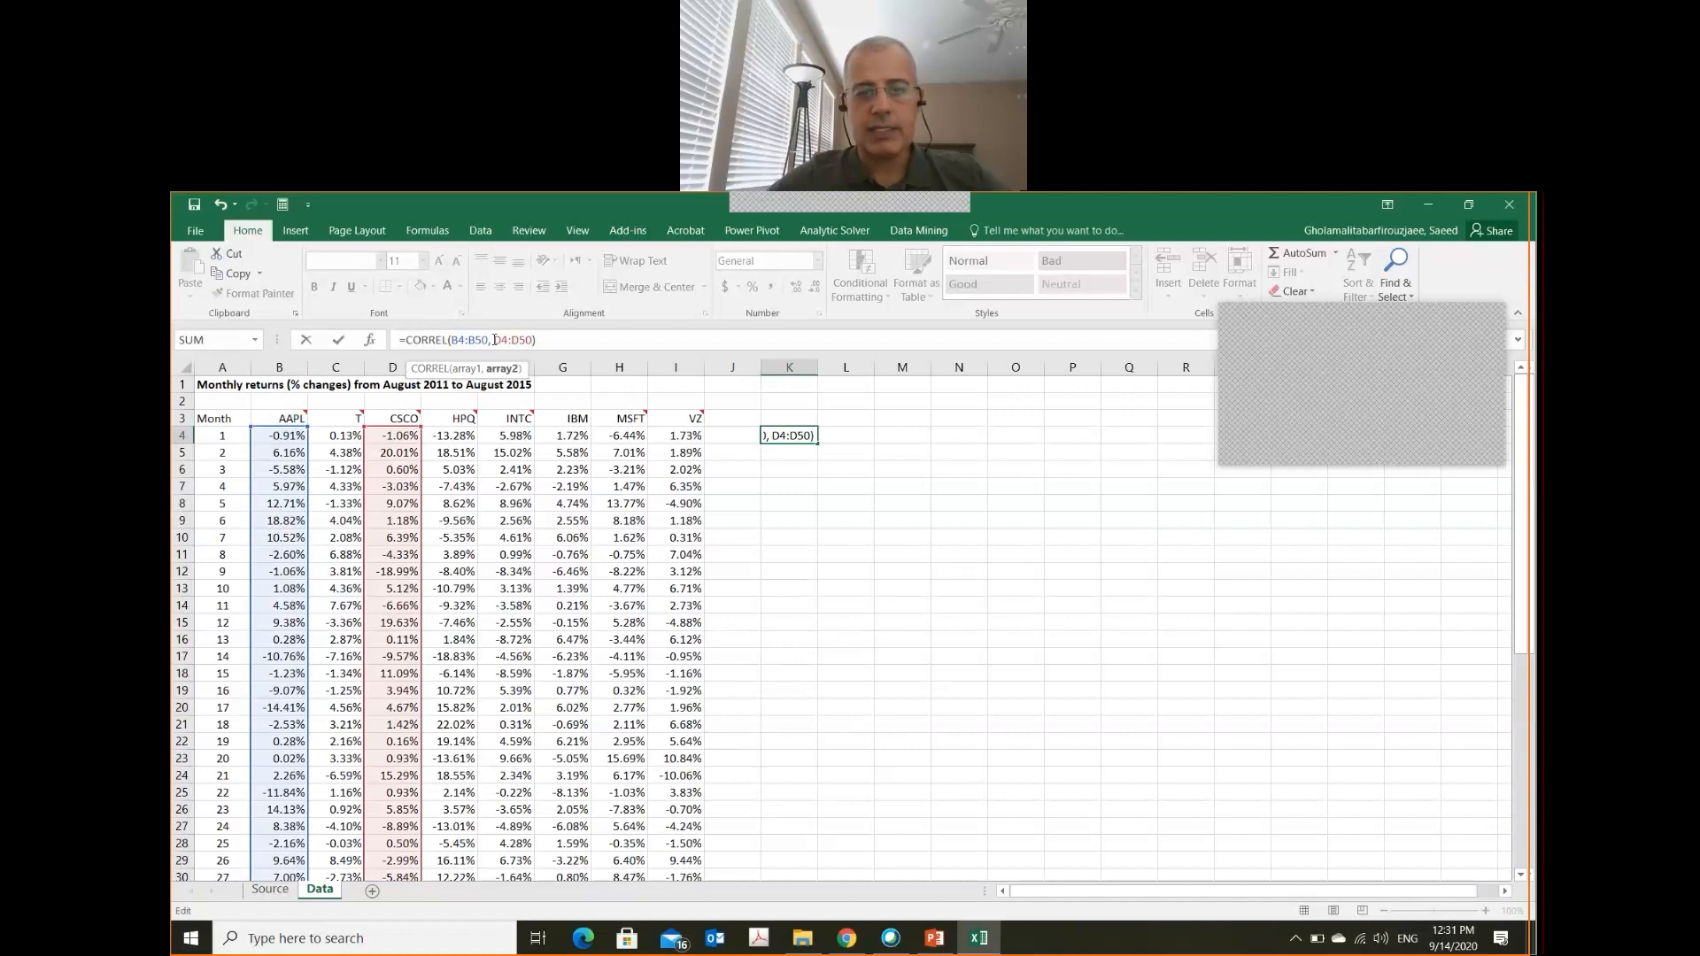
key(Return)
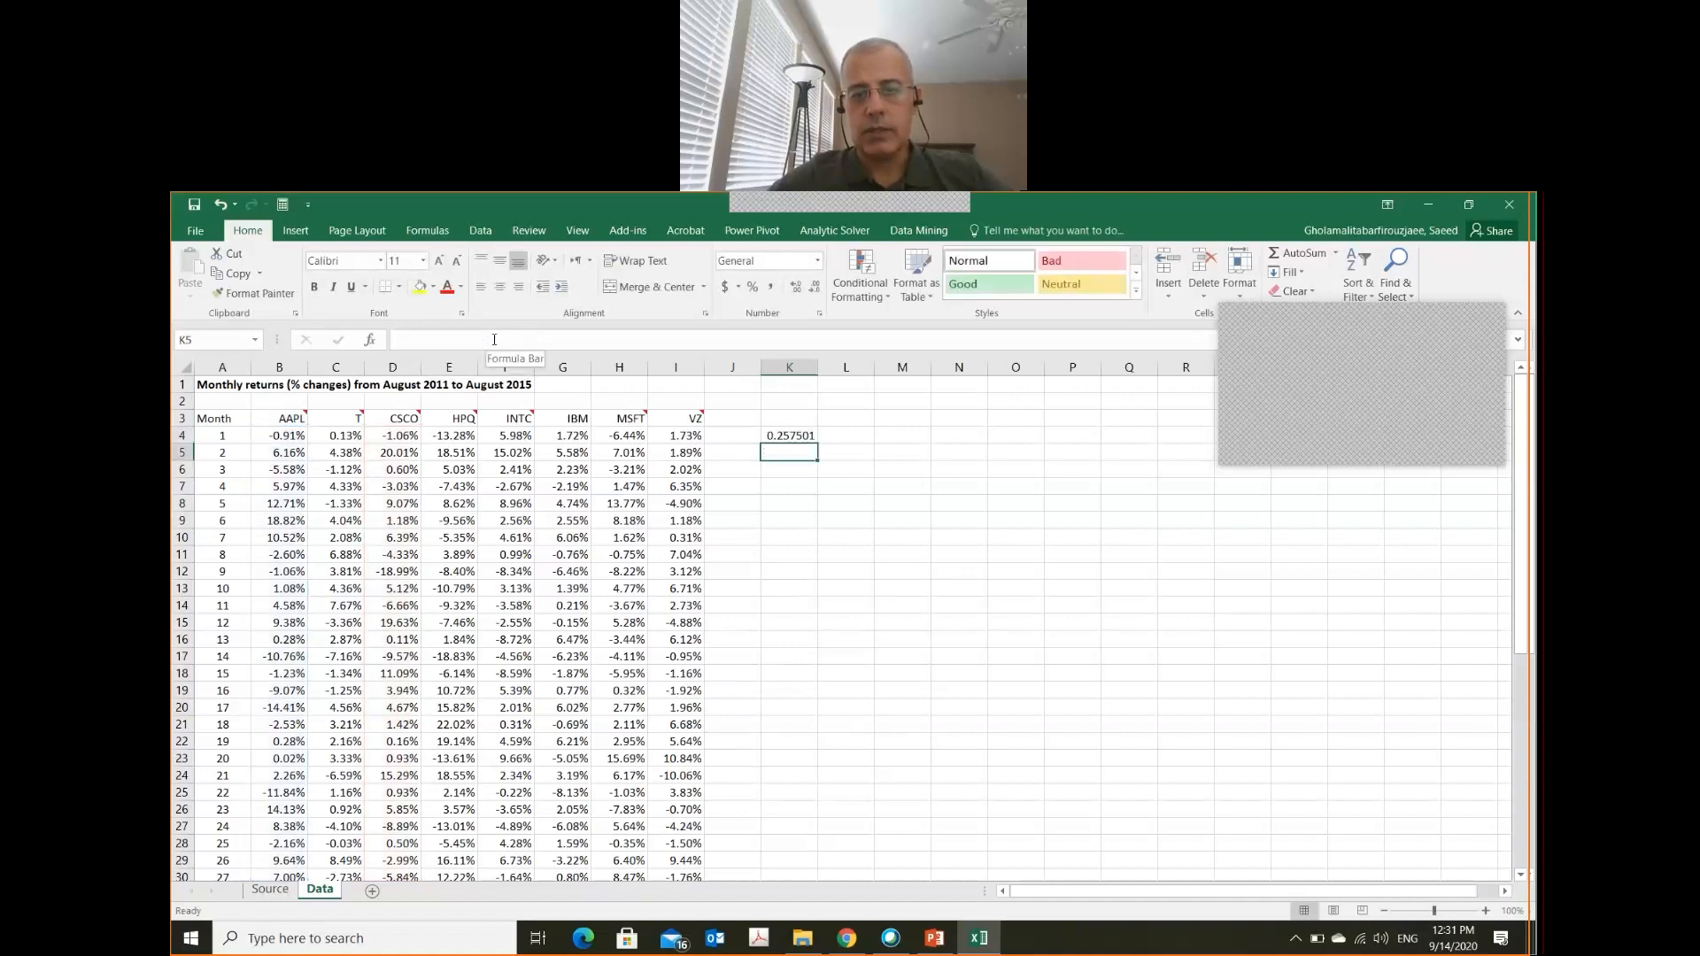
key(Up)
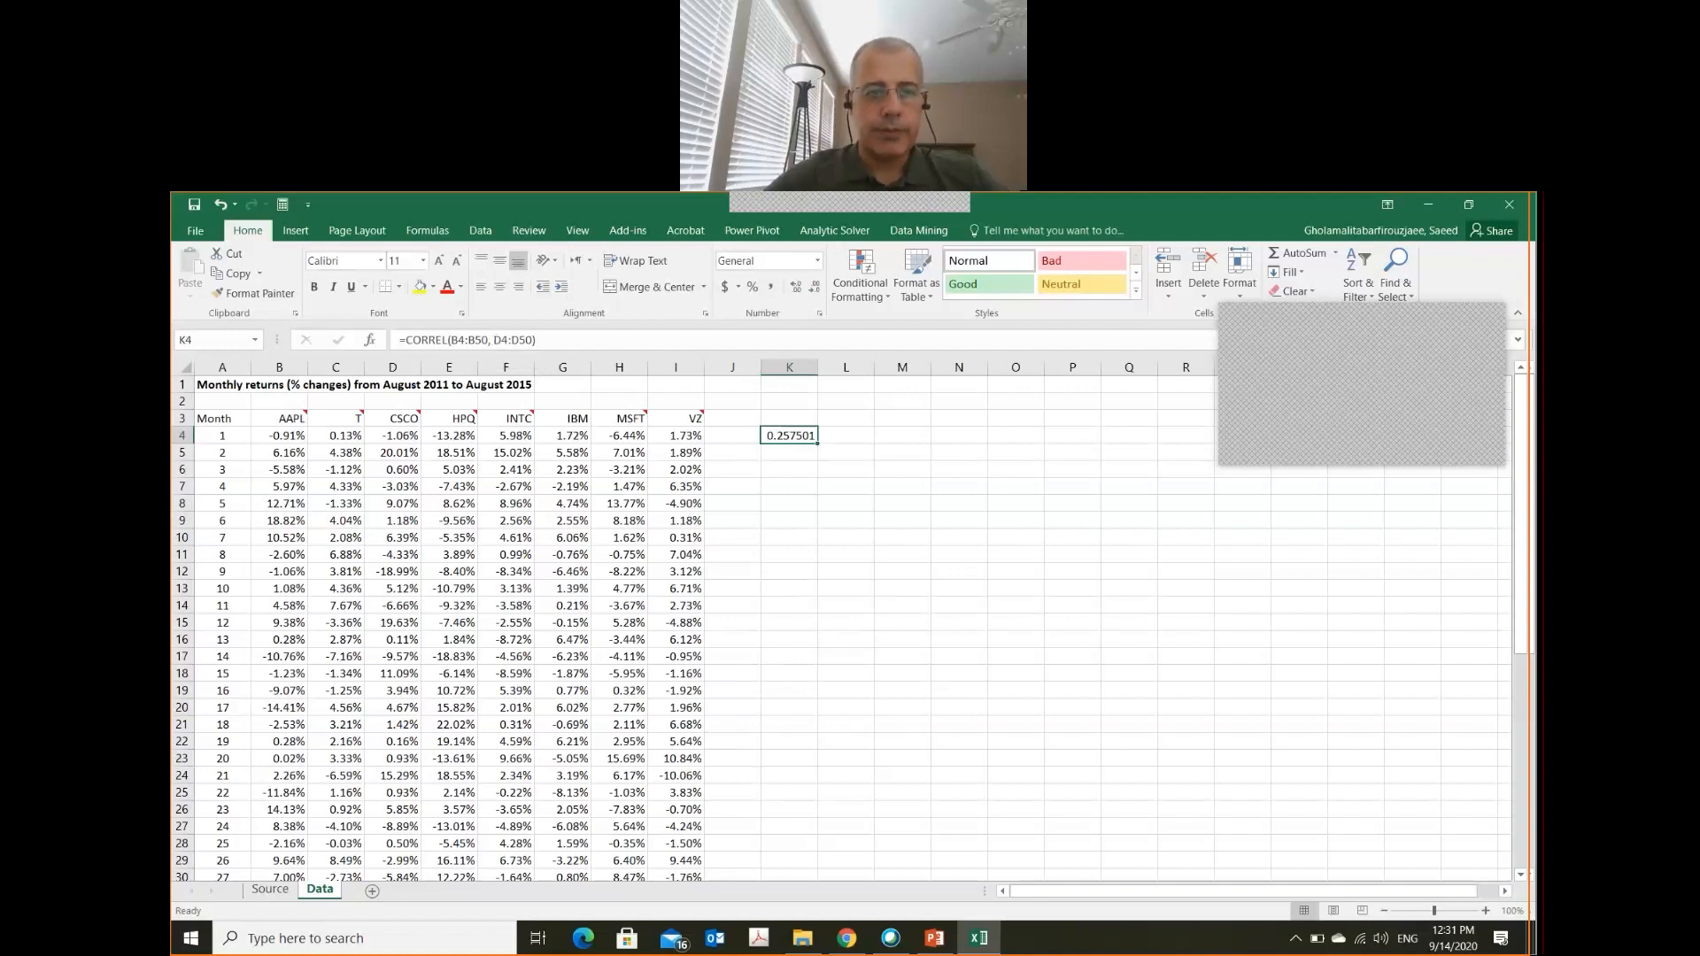
click(265, 420)
key(shift+Right)
key(shift+Down)
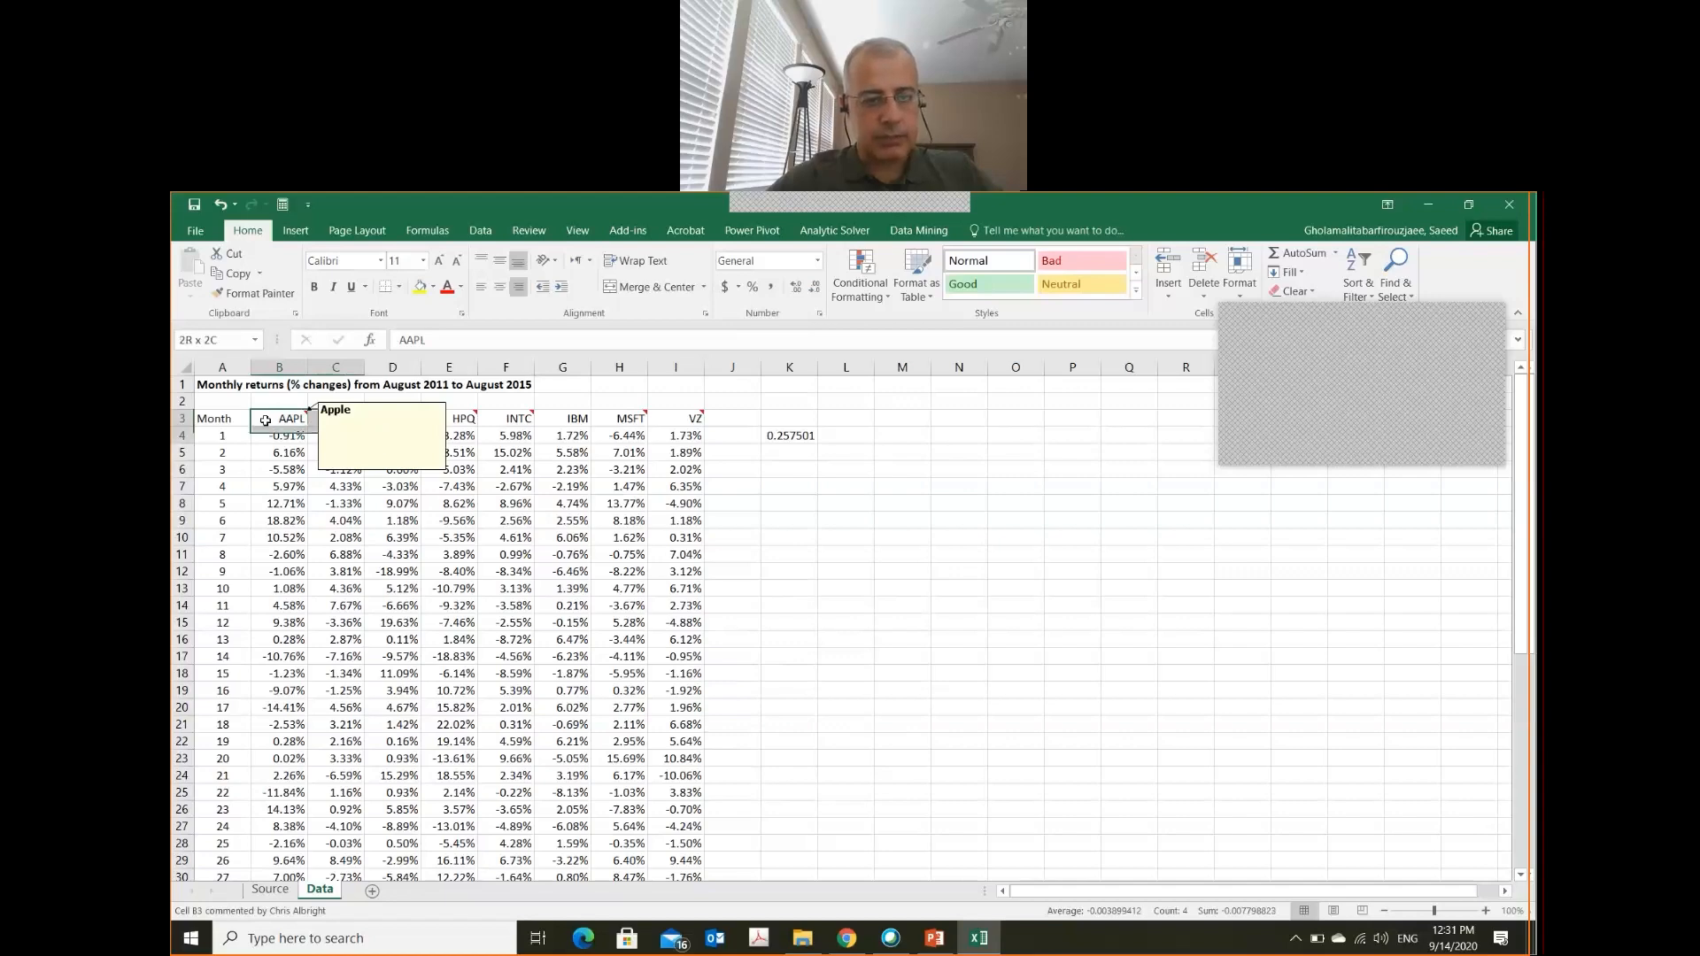
key(shift+Page_Down)
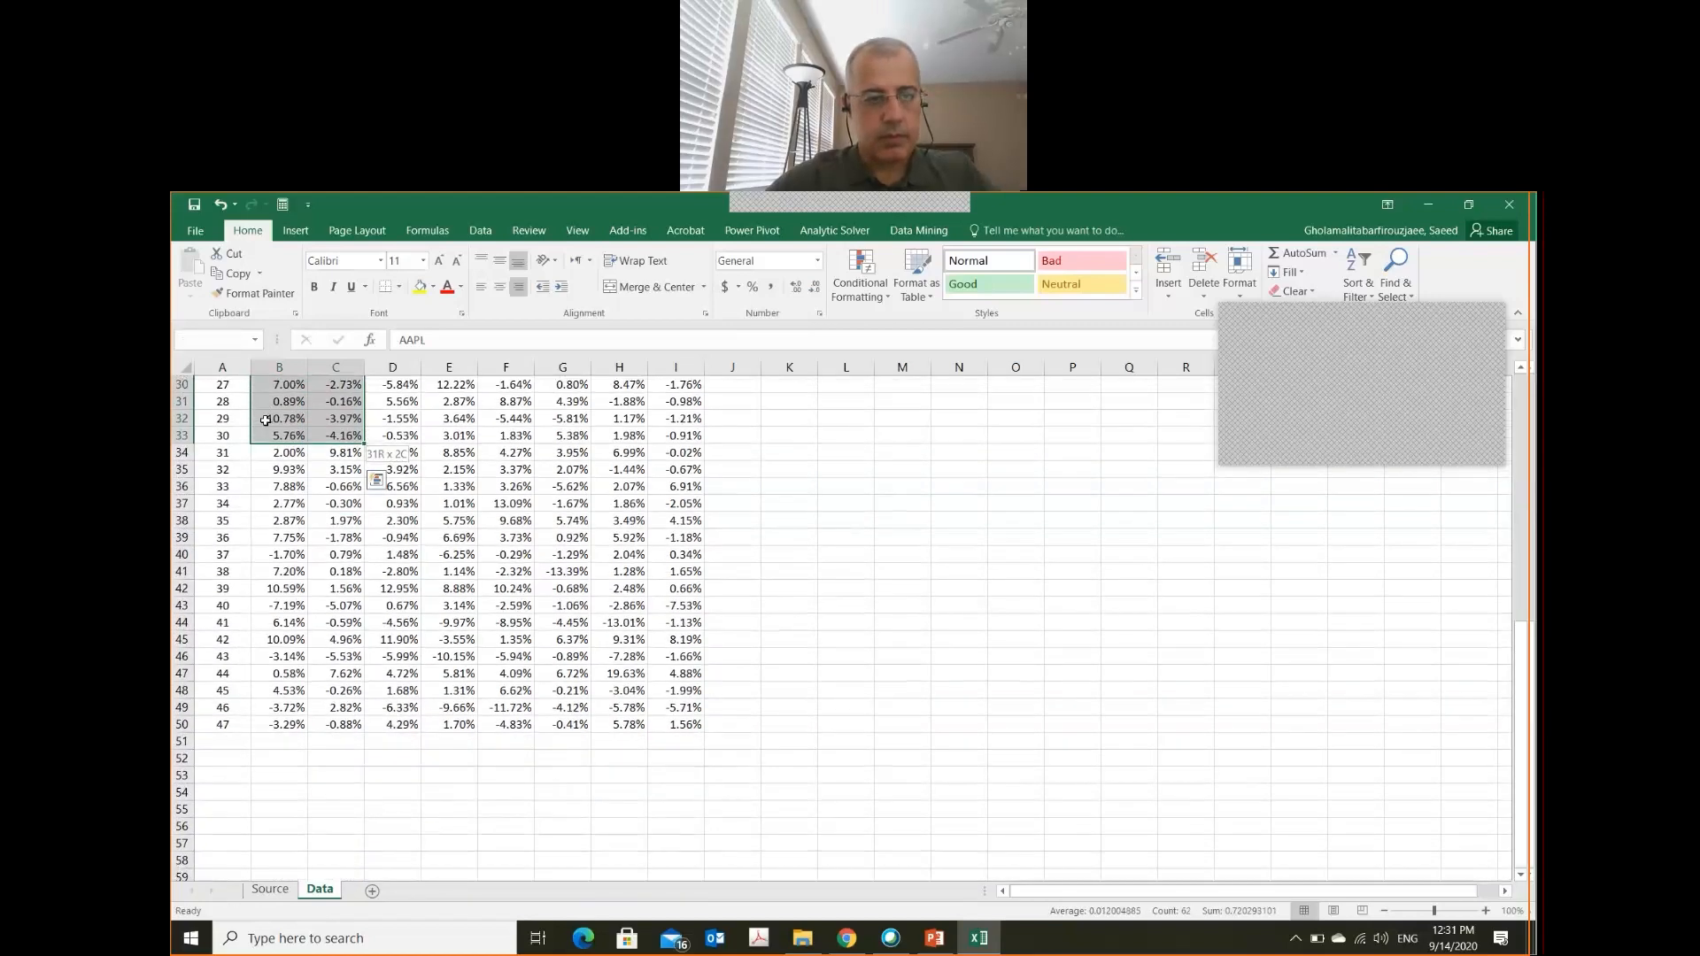
key(shift+Down)
key(shift+Down)
key(shift+Down)
key(shift+Down)
key(shift+Down)
key(shift+Down)
key(shift+Down)
key(shift+Down)
key(shift+Down)
key(shift+Down)
key(shift+Down)
key(shift+Down)
key(shift+Down)
key(shift+Down)
key(shift+Down)
key(shift+Down)
key(shift+Down)
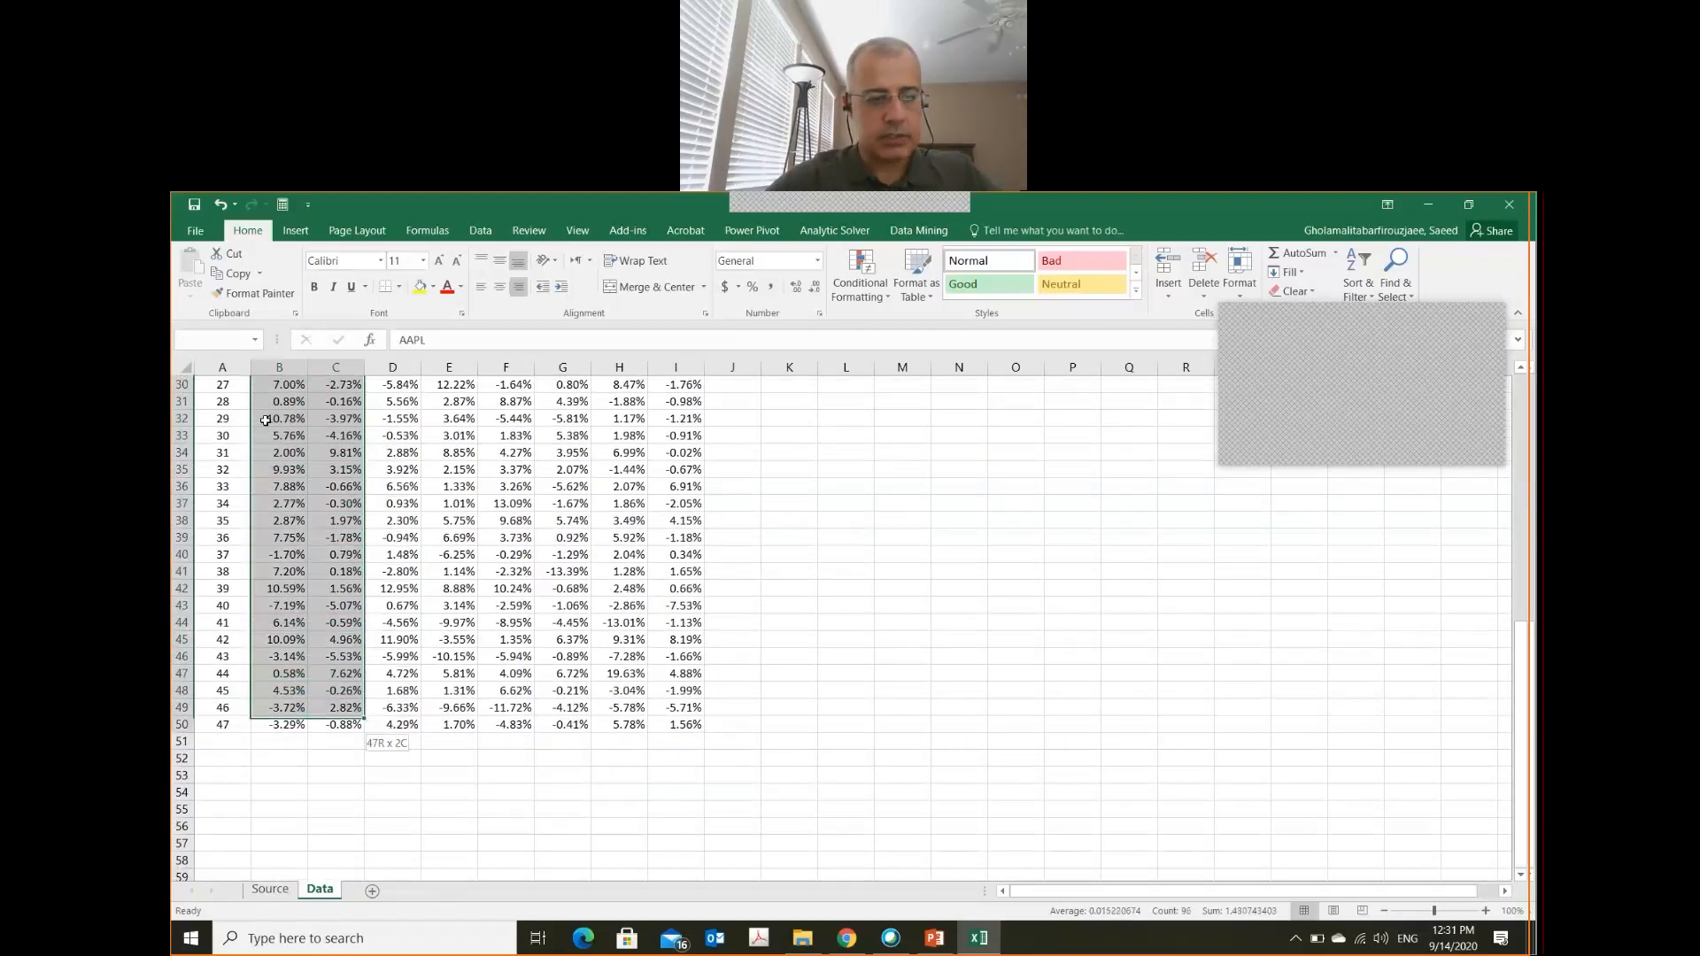
scroll(265, 421, up, 10)
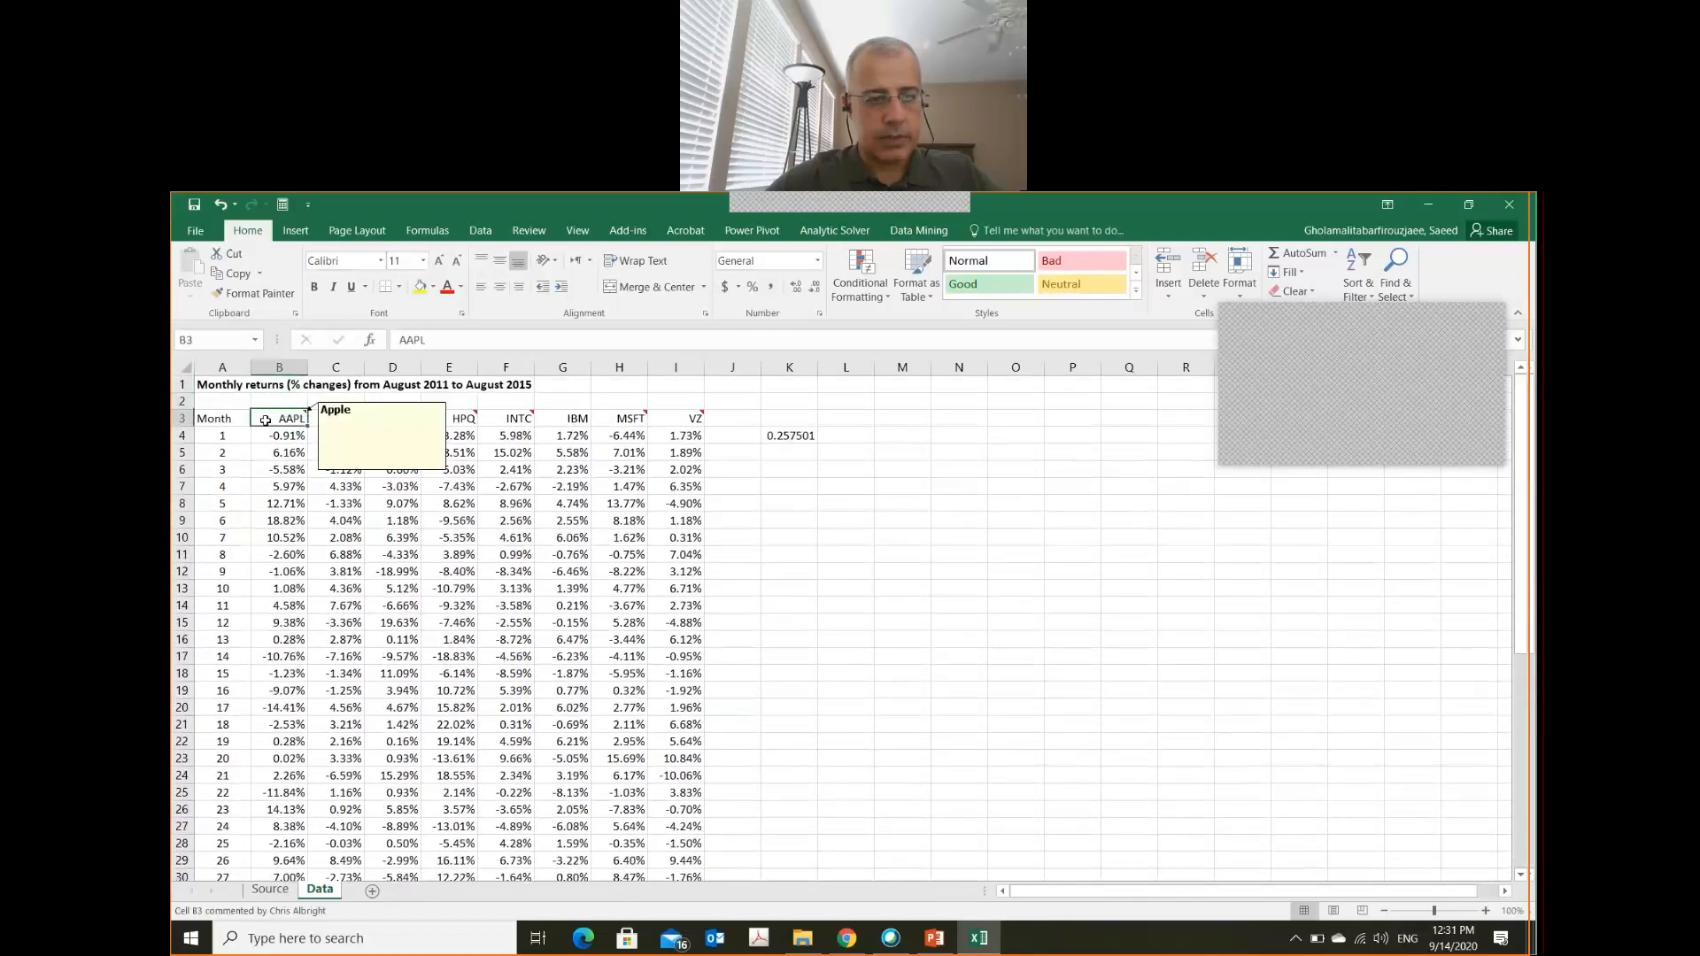
- Try to select the AAPL and CSCO return columns together, headers included, down to row 50
click(265, 420)
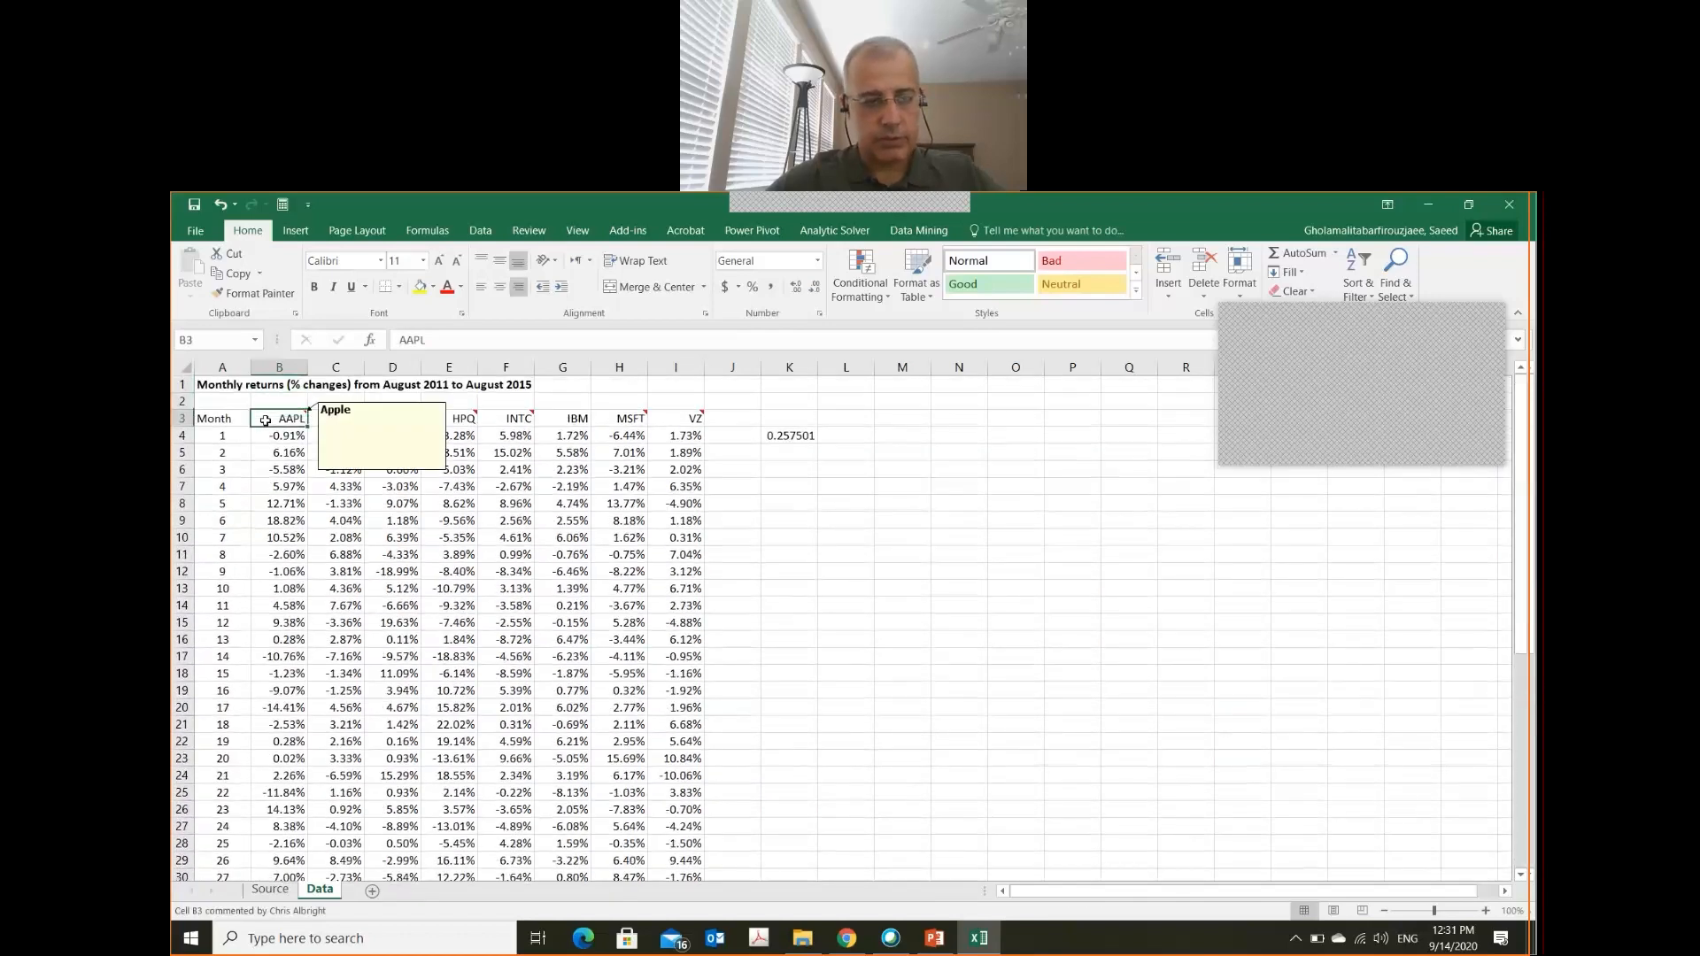
key(ctrl+shift+Down)
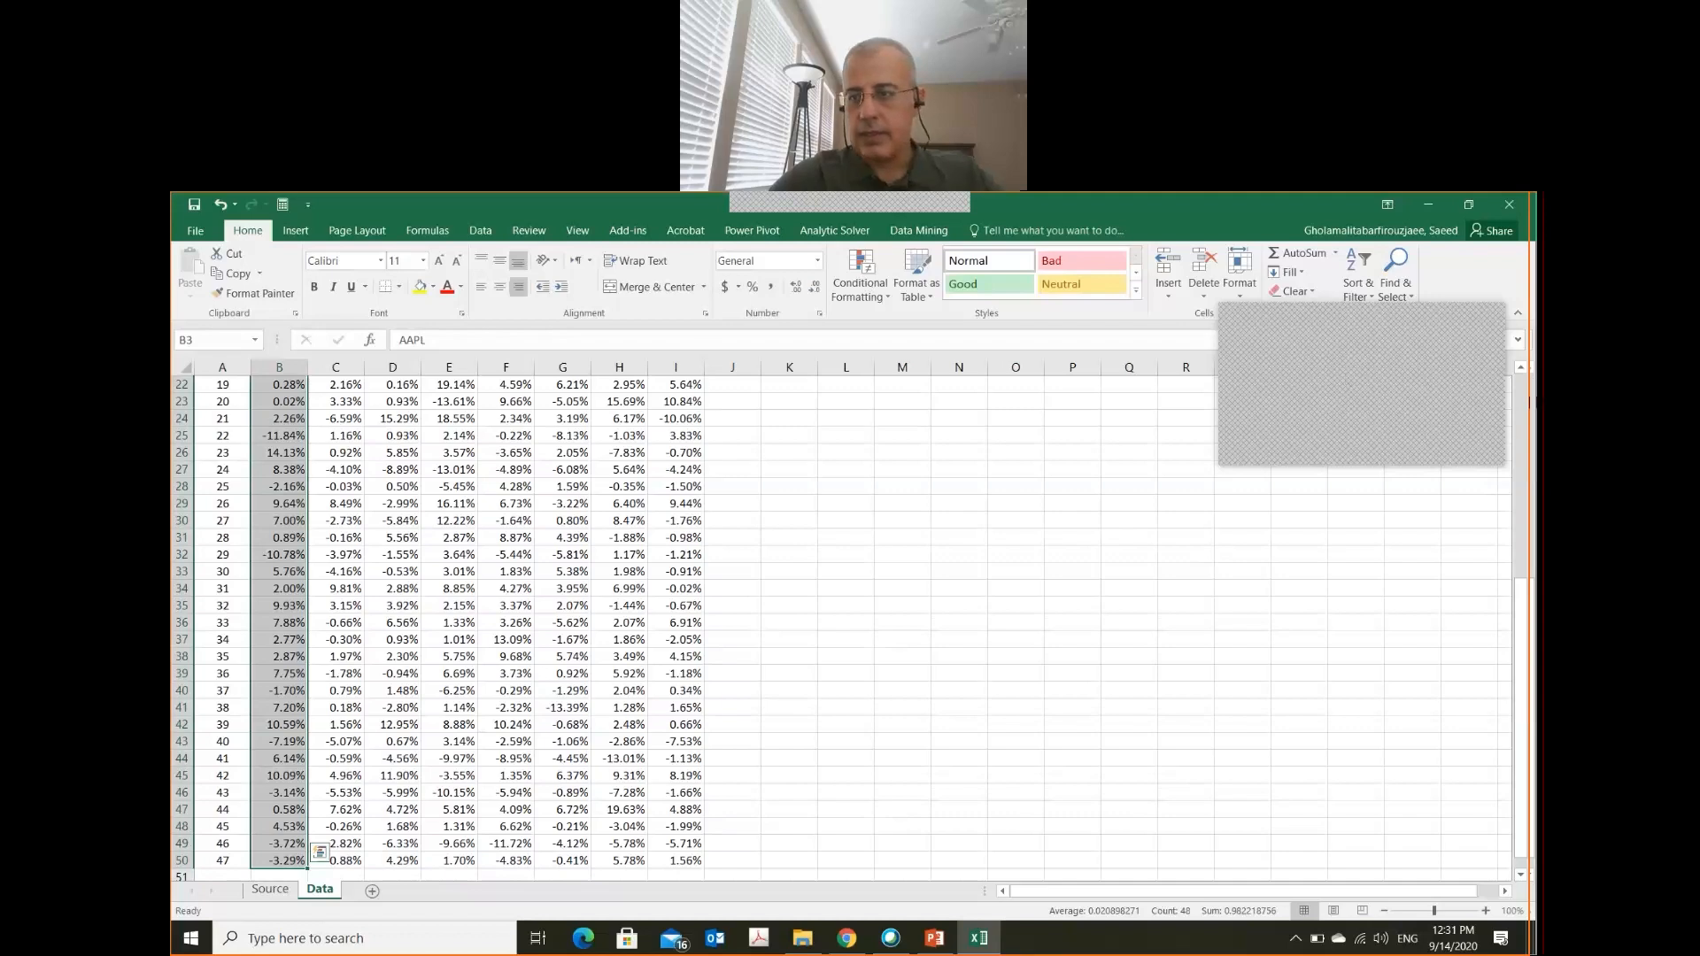
click(1524, 405)
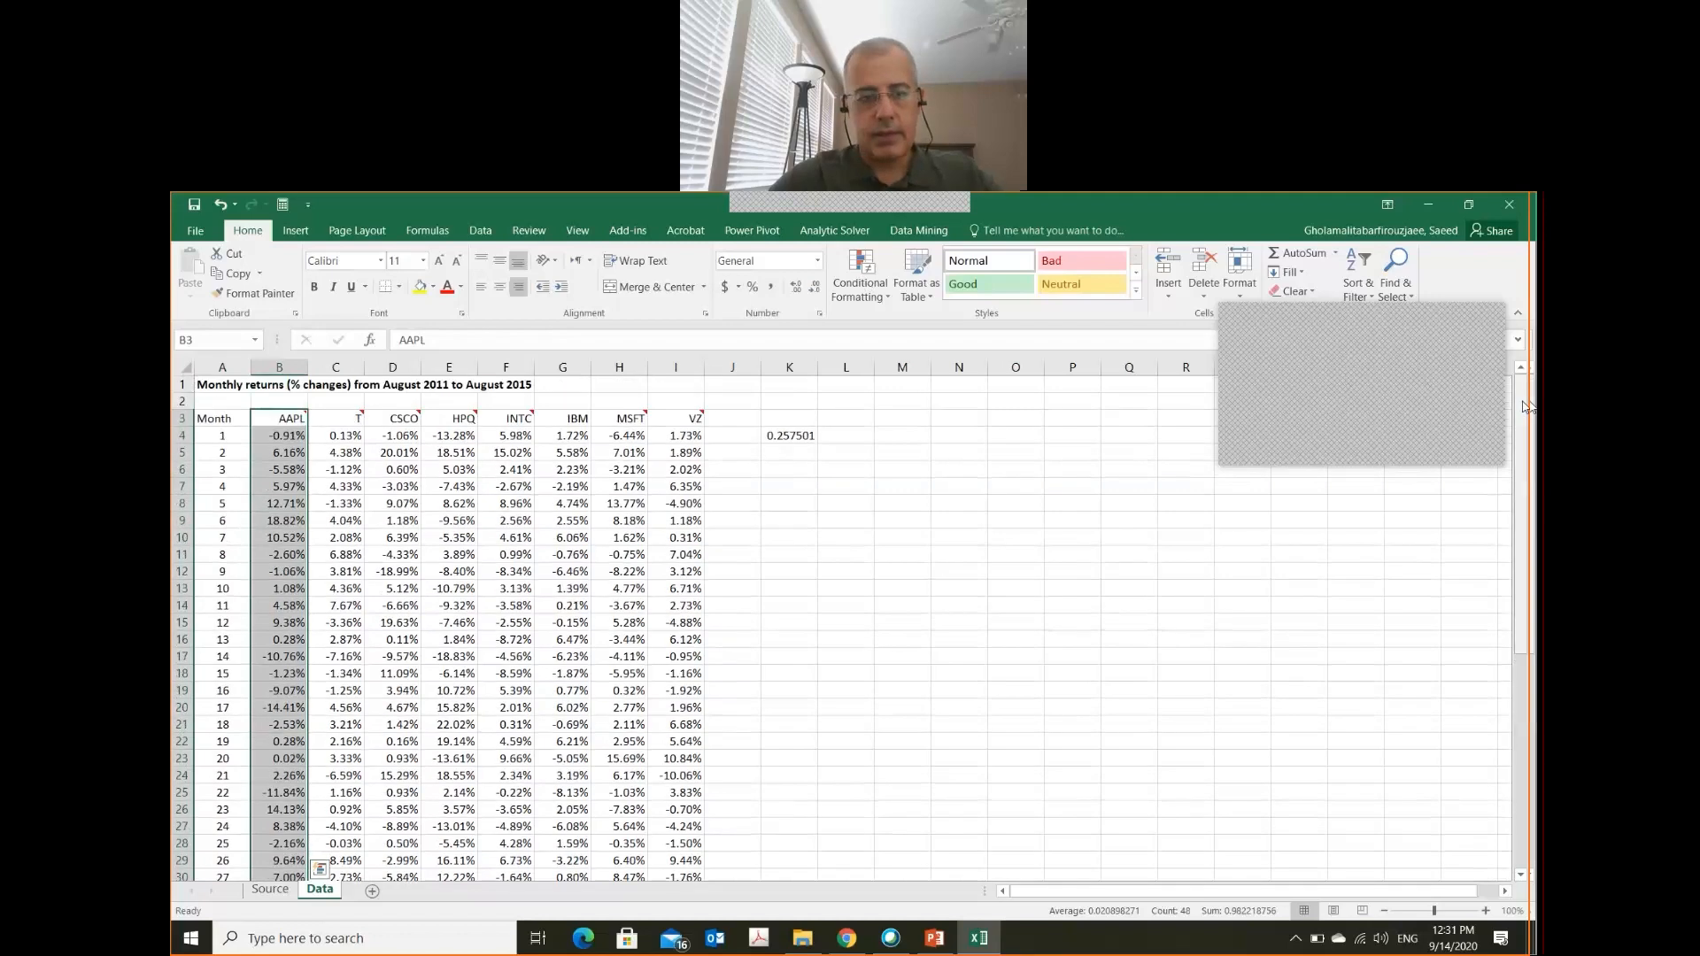
shift+click(390, 420)
key(Left)
key(Right)
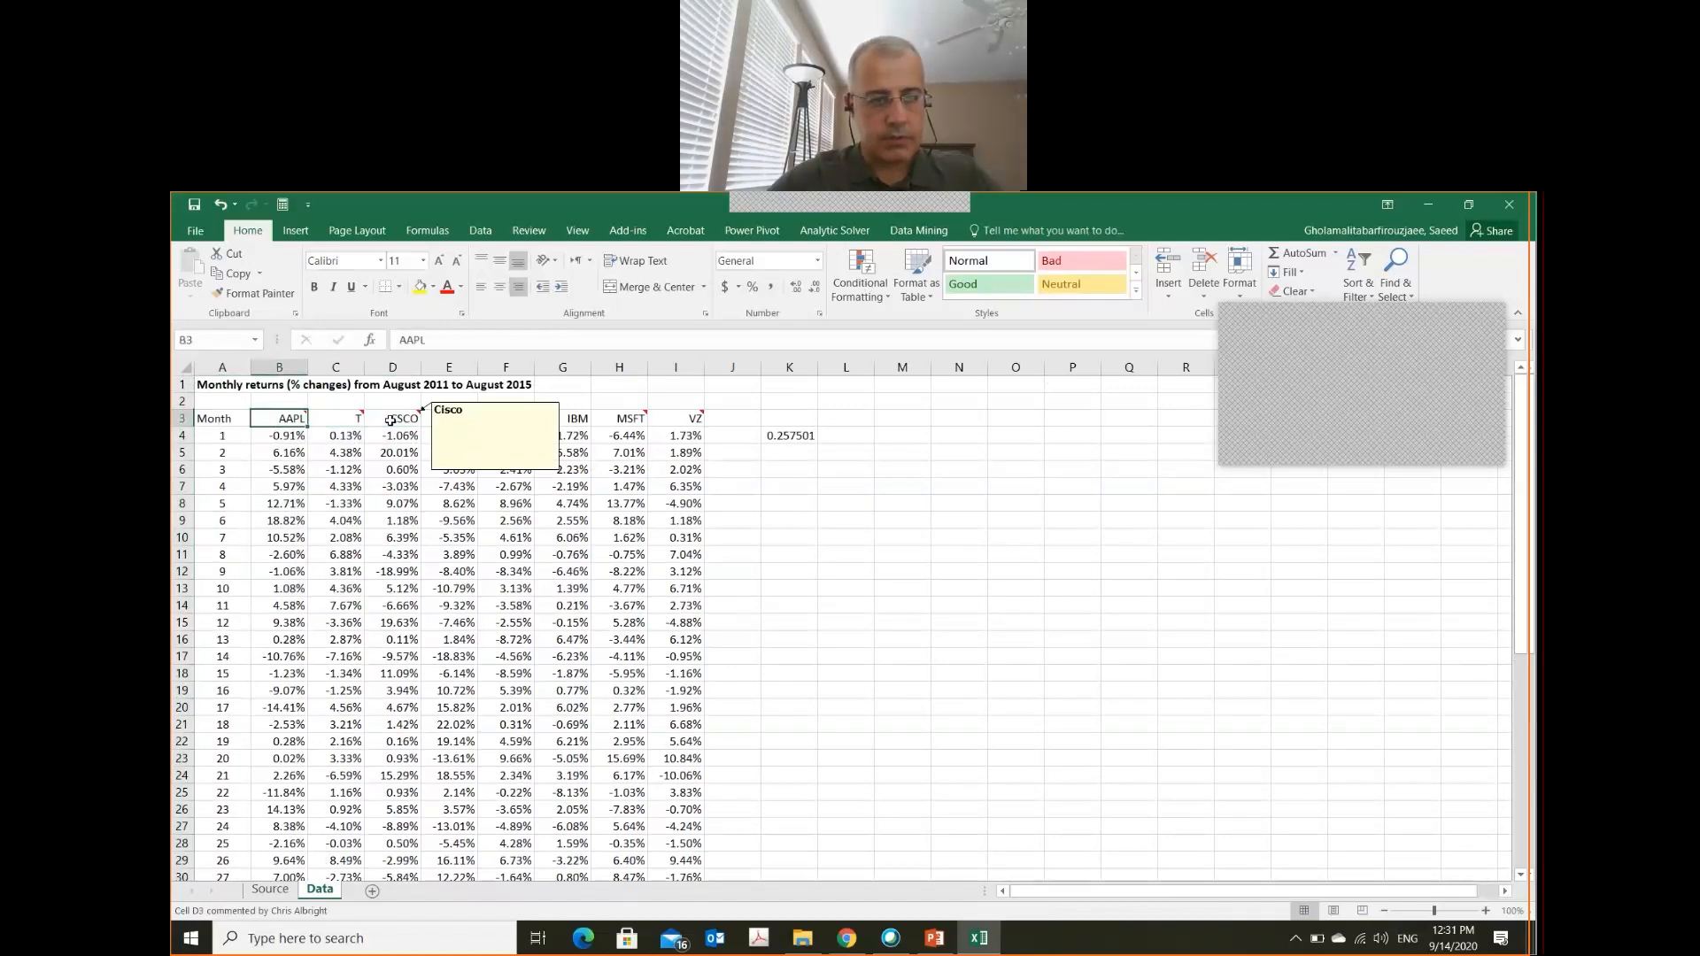
key(ctrl+shift+Down)
drag(1530, 651, 1529, 442)
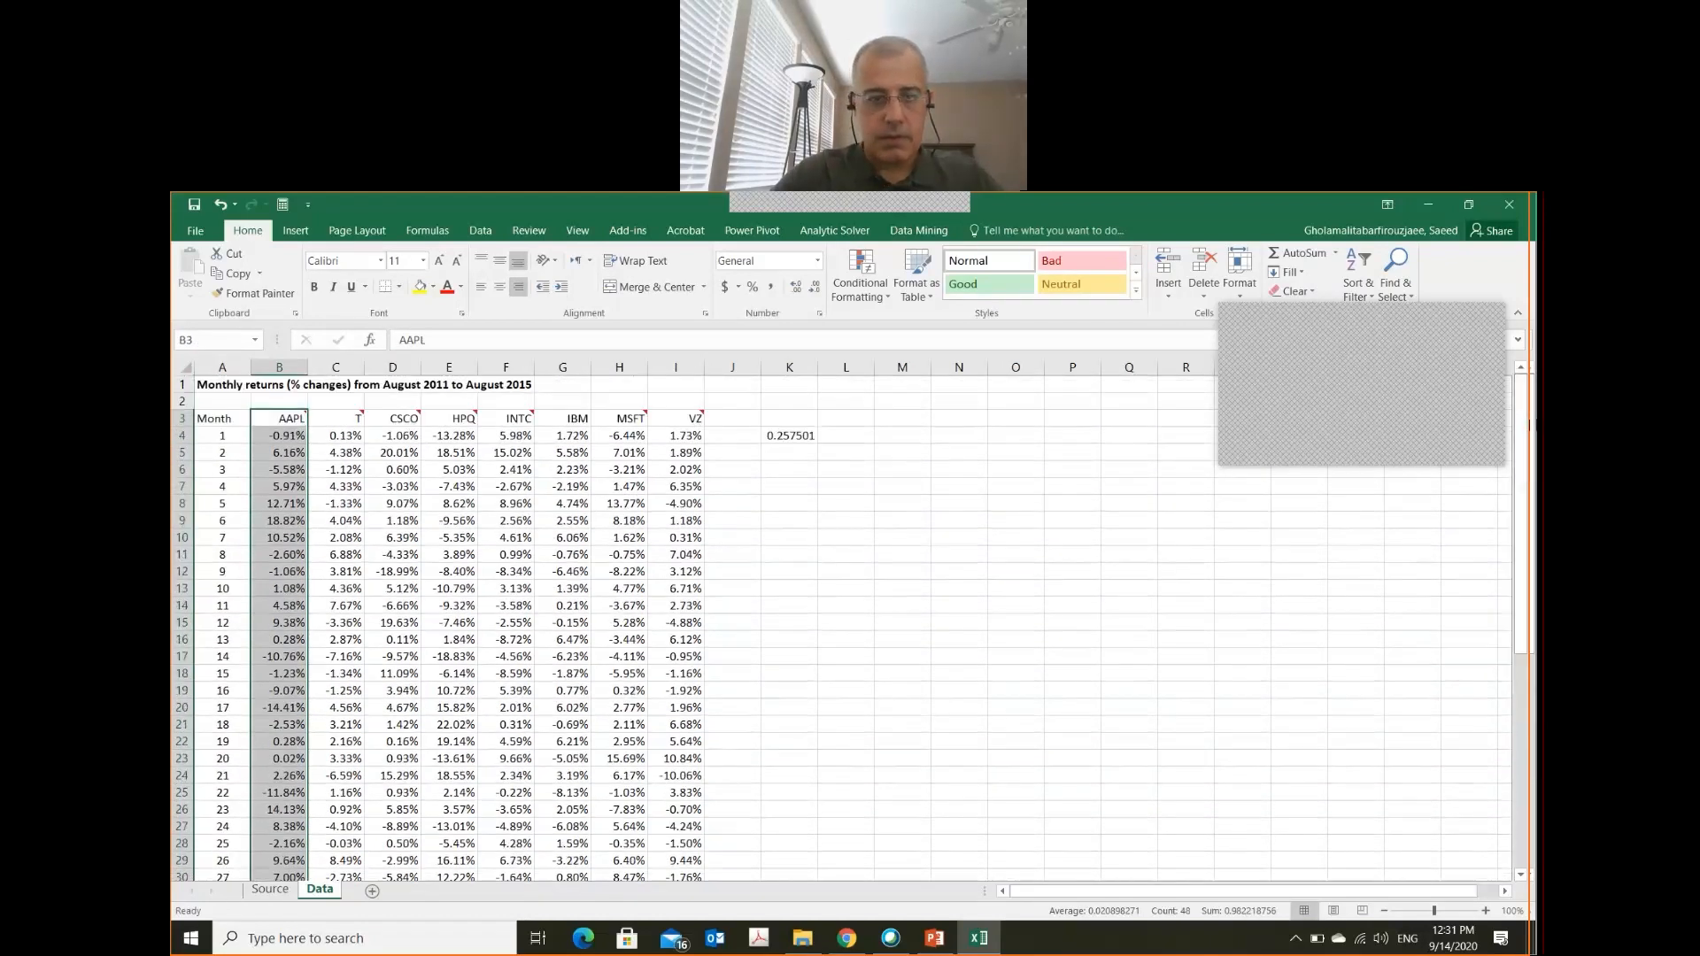
- Select the CSCO returns D3:D50 together with the AAPL returns B3:B50, headers included
click(388, 414)
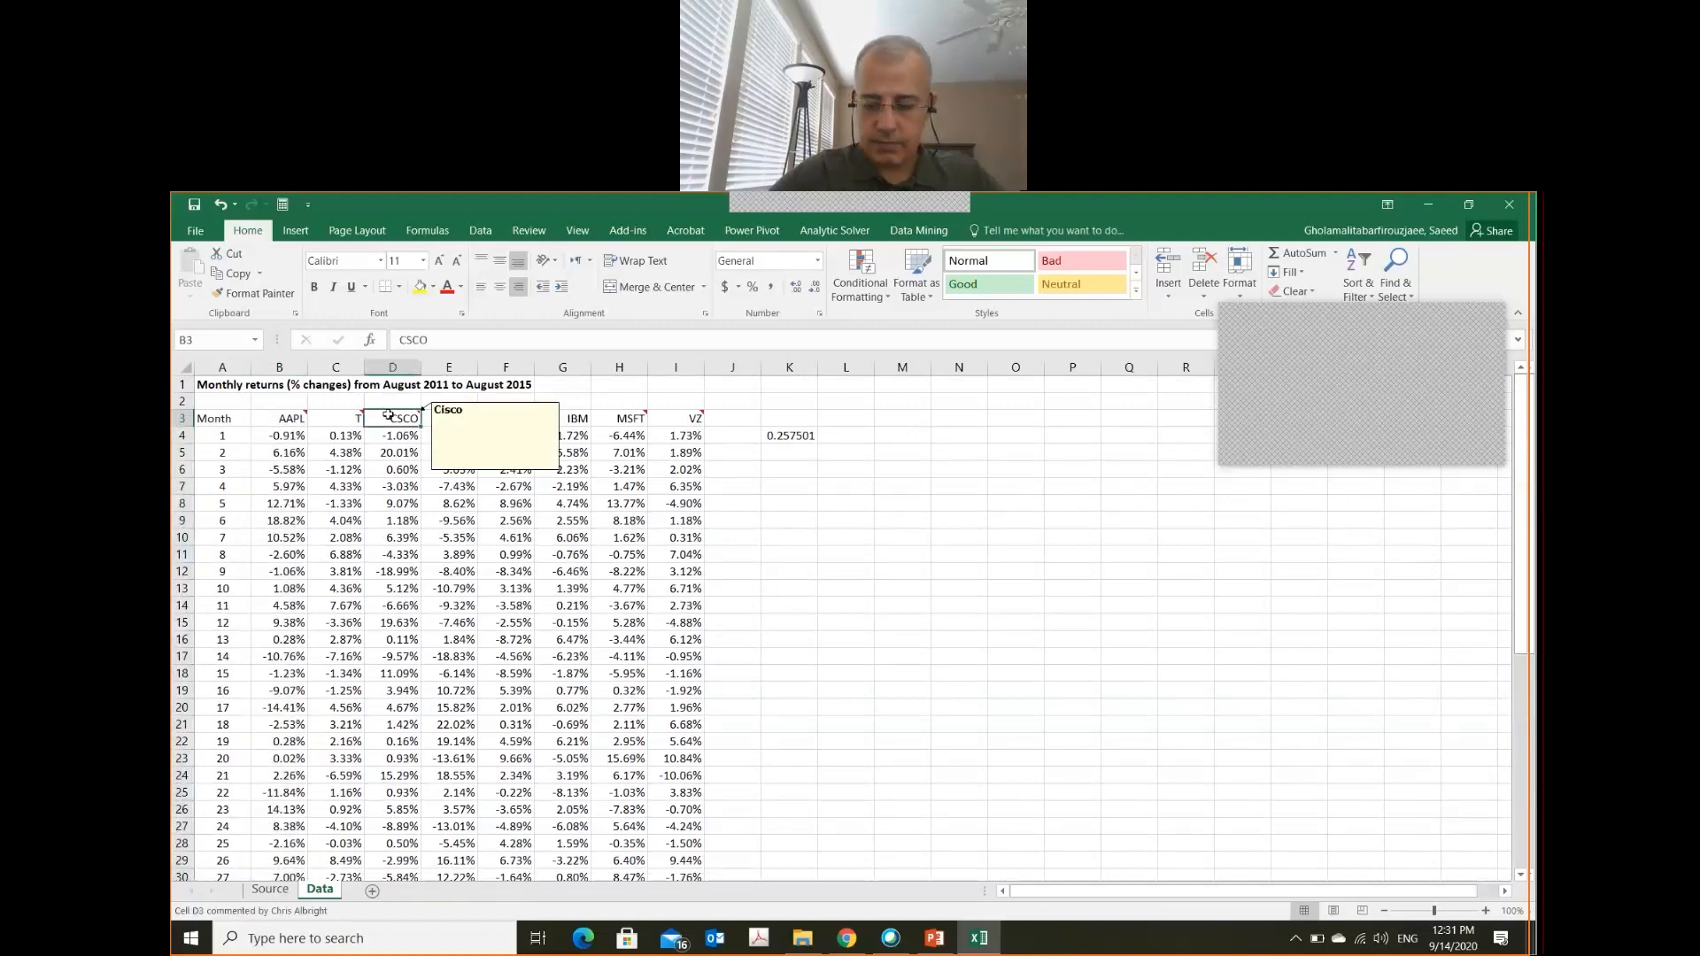
drag(388, 415, 398, 843)
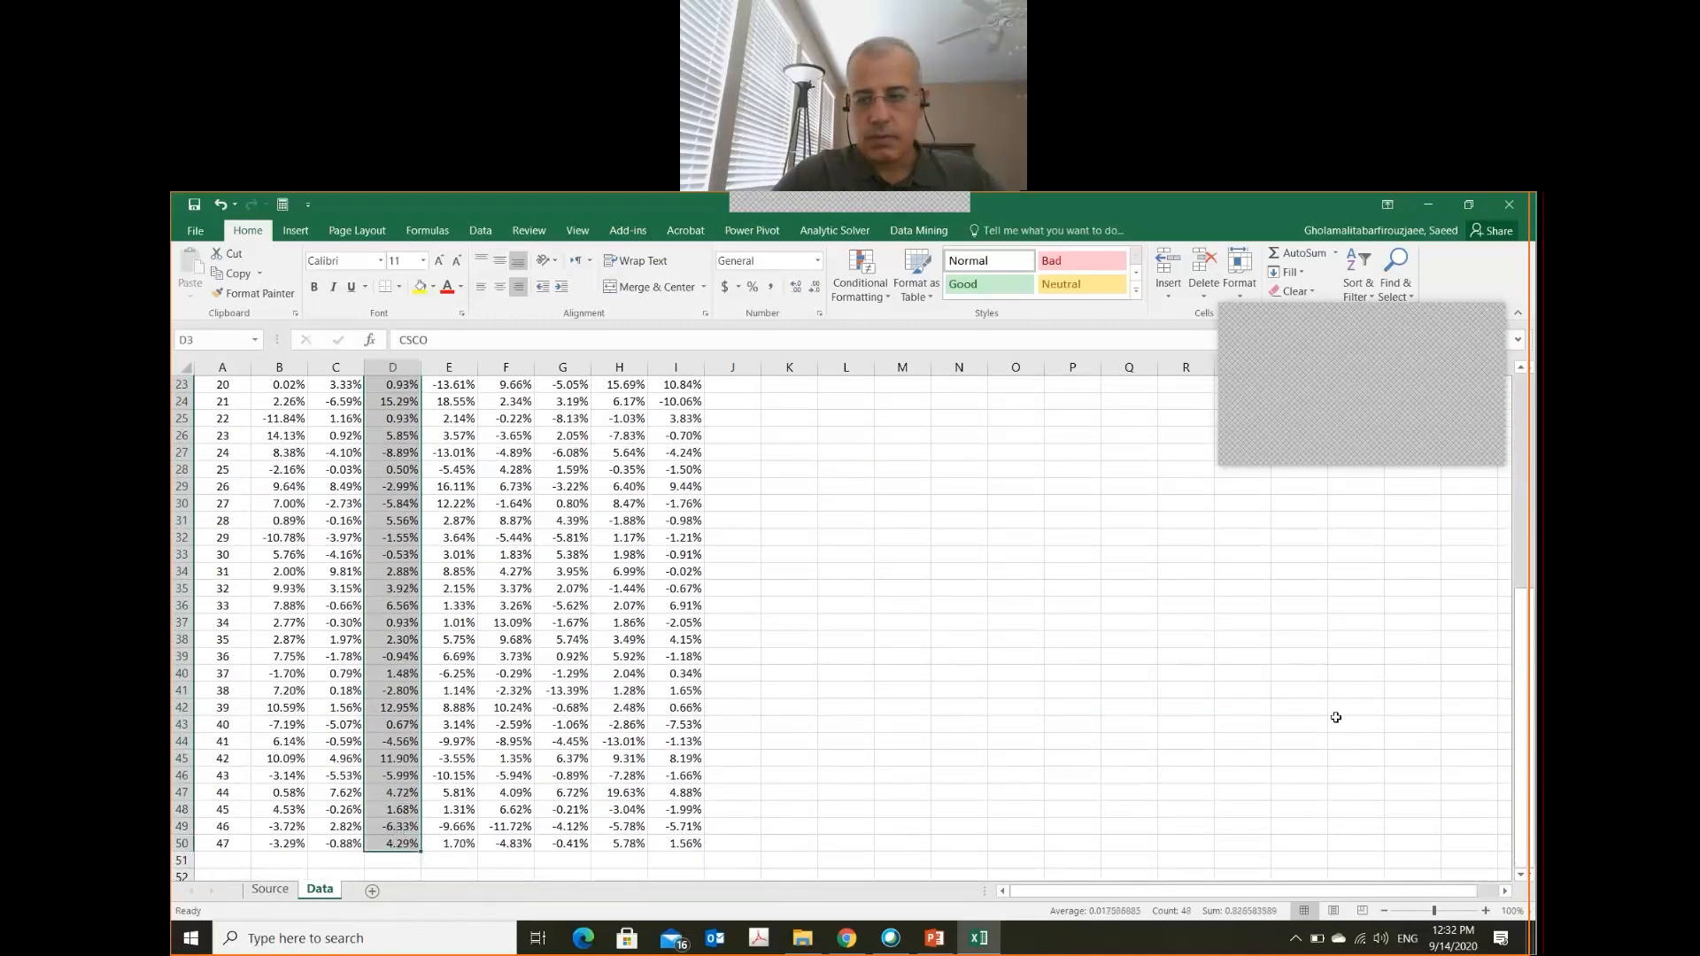
drag(1524, 735, 1529, 428)
mouse_move(279, 422)
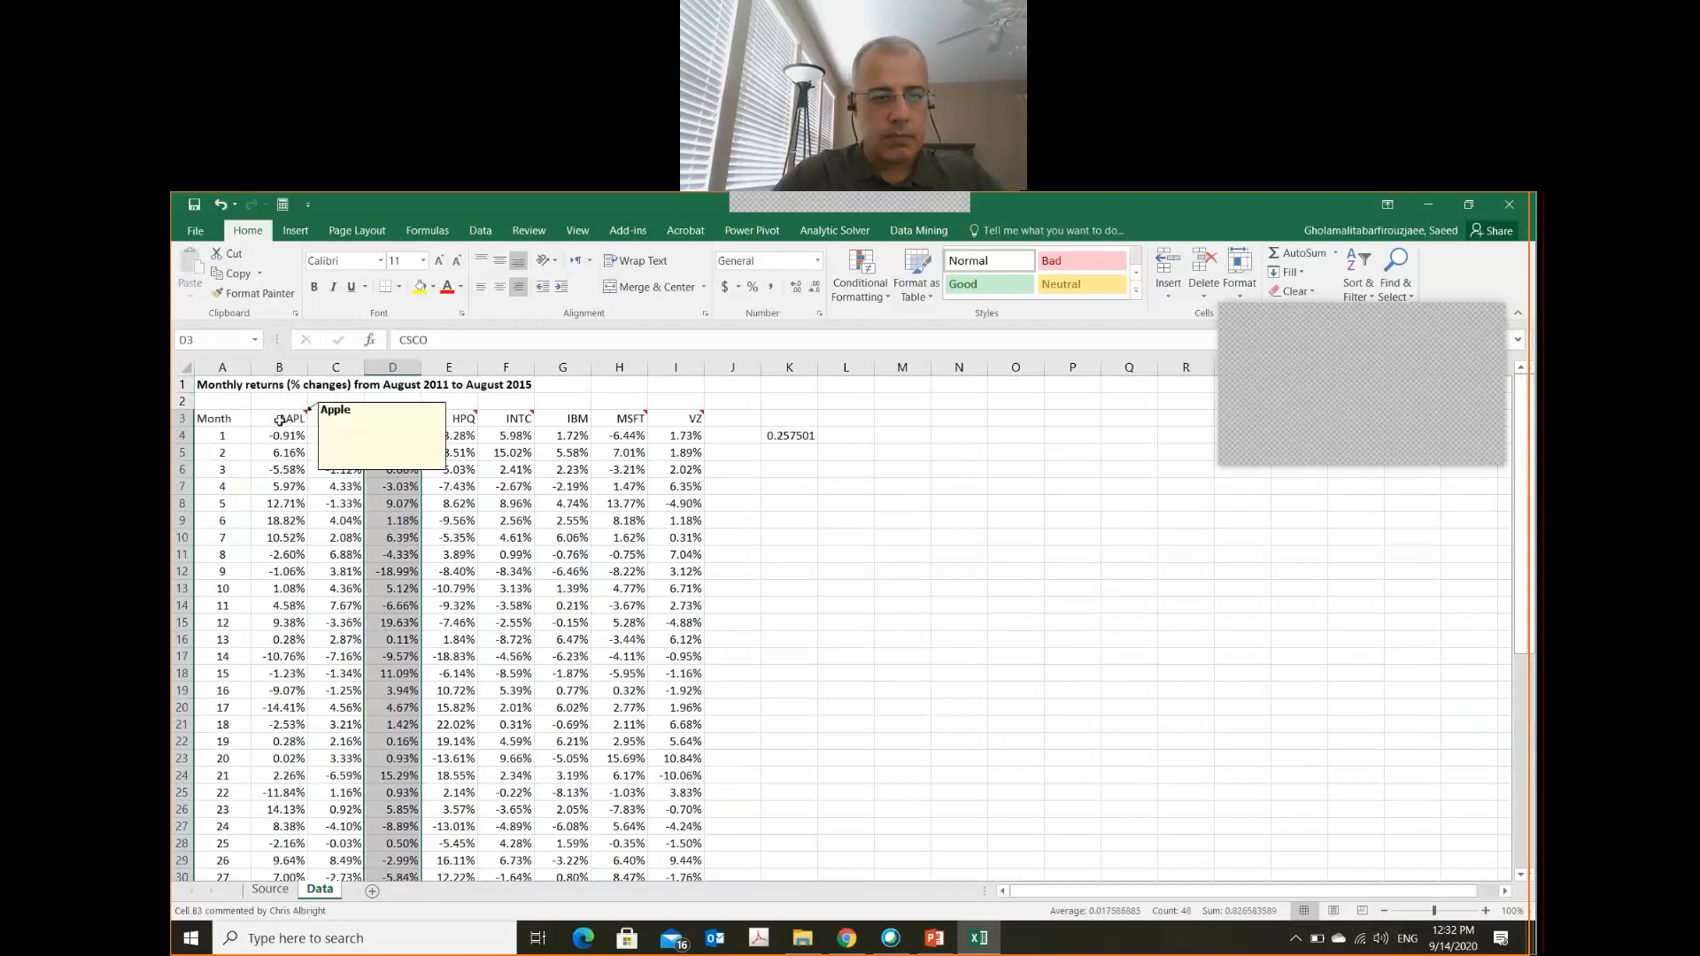
drag(279, 422, 285, 689)
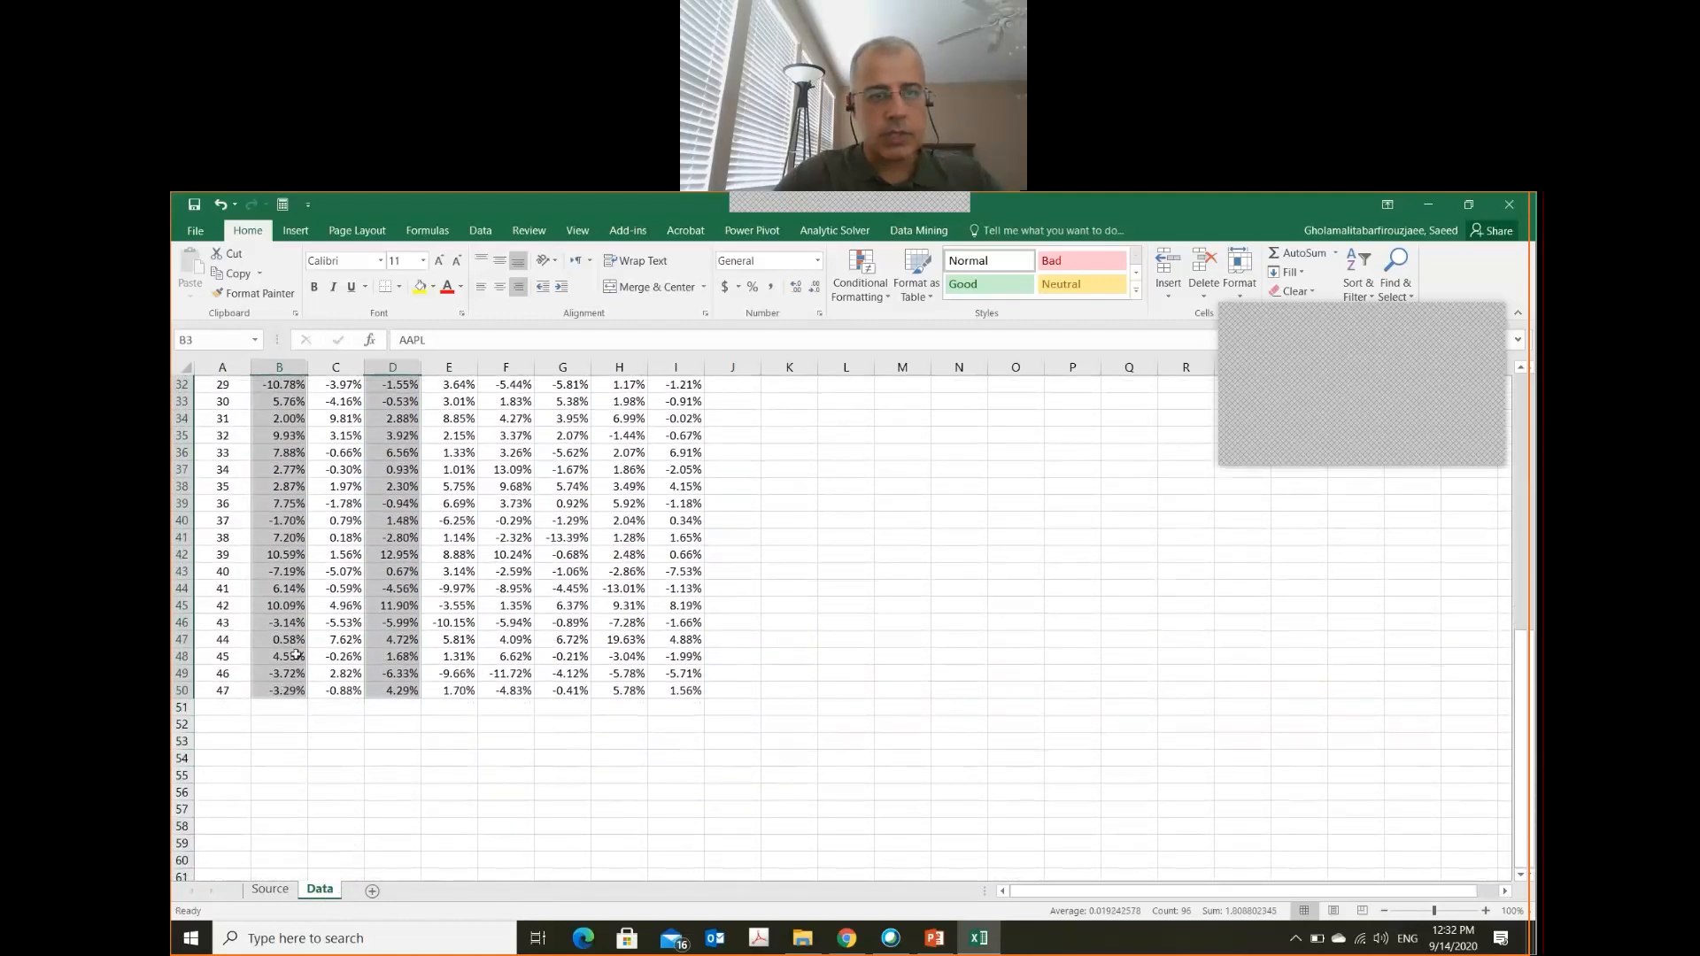
- Insert an X Y scatter chart plotting CSCO against AAPL as a single series, and move it clear of the returns table
click(297, 234)
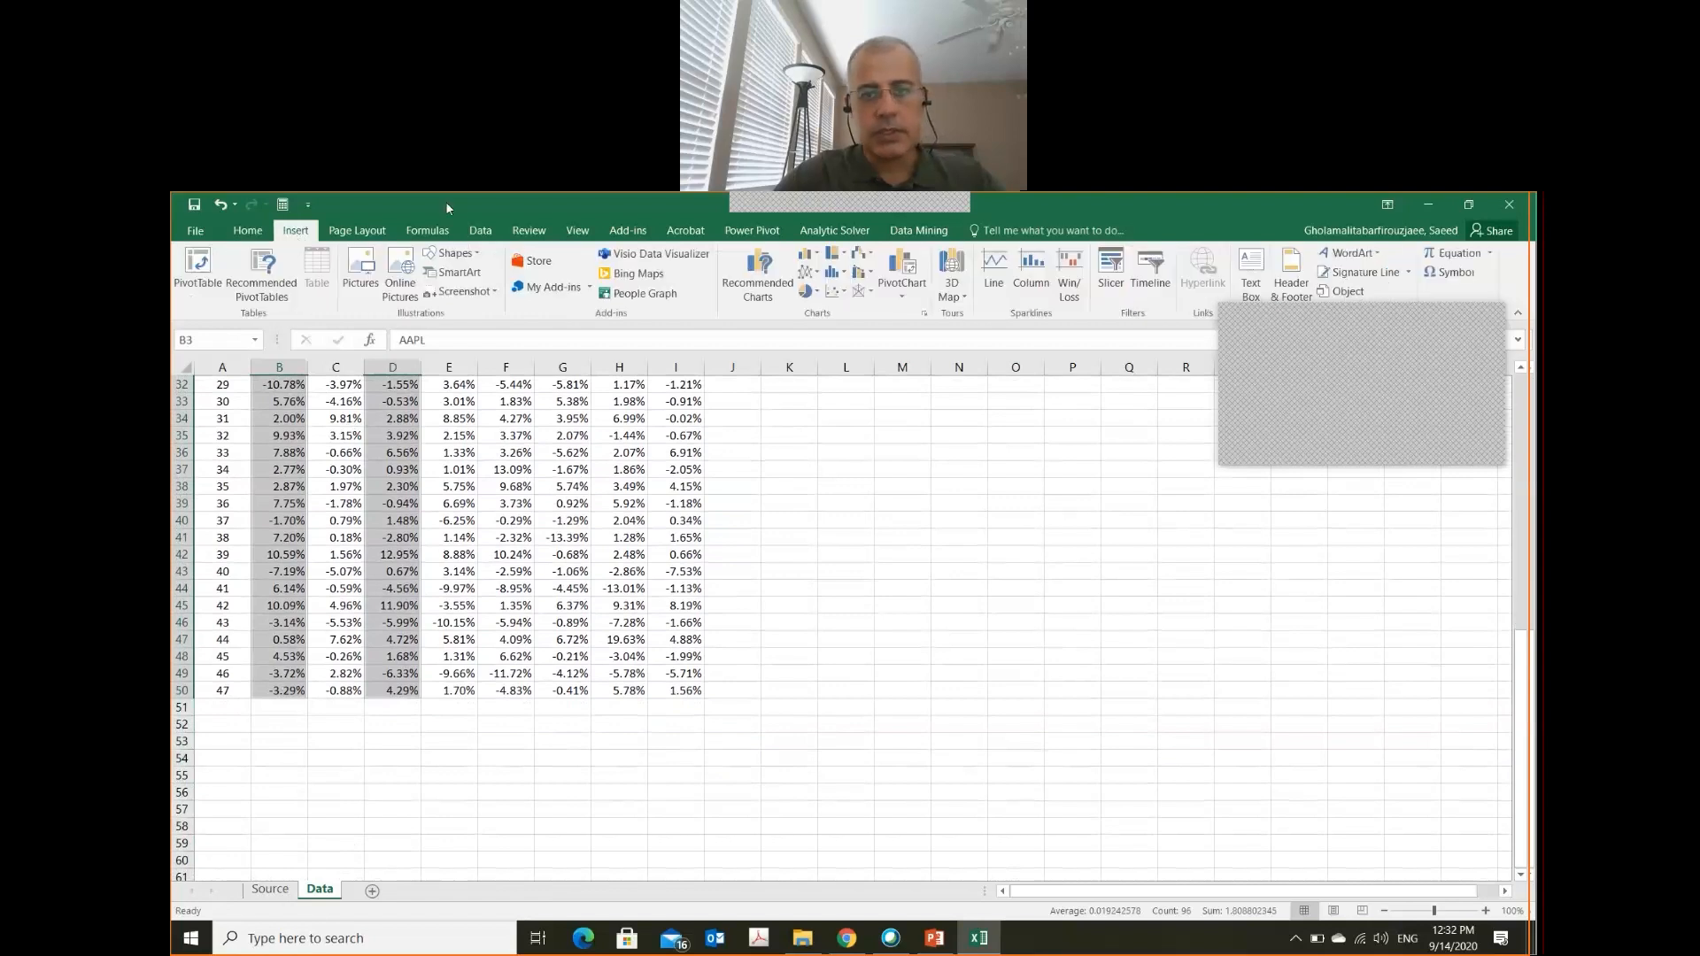
click(779, 275)
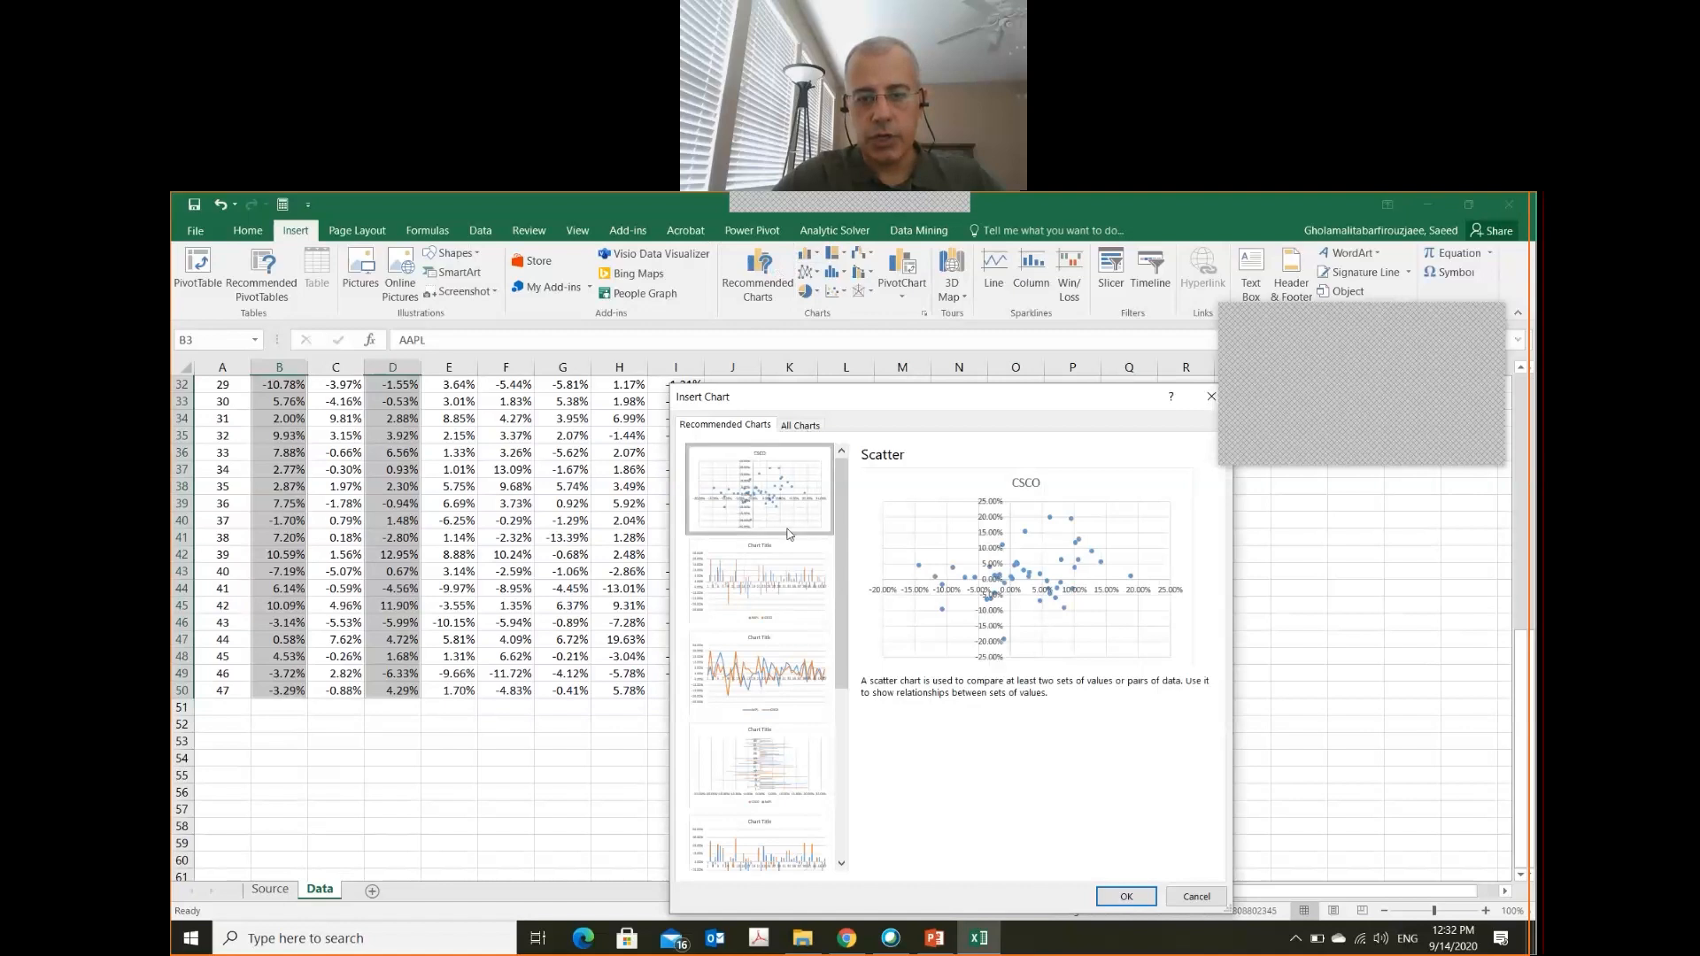
click(799, 426)
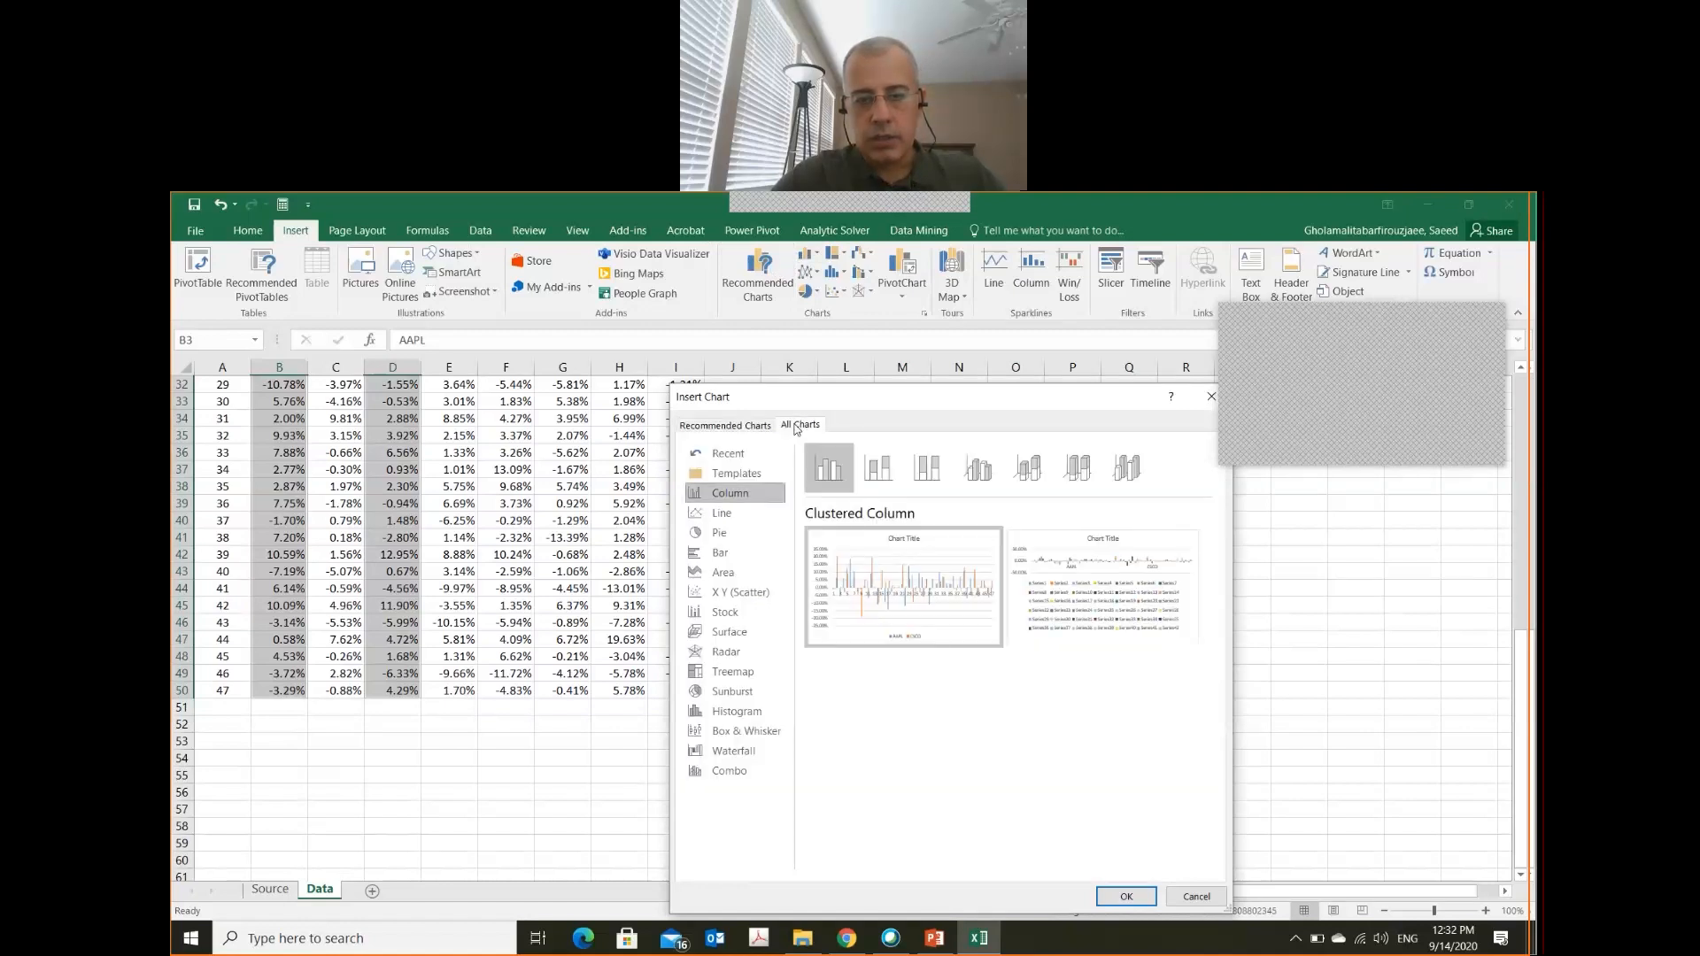
click(742, 593)
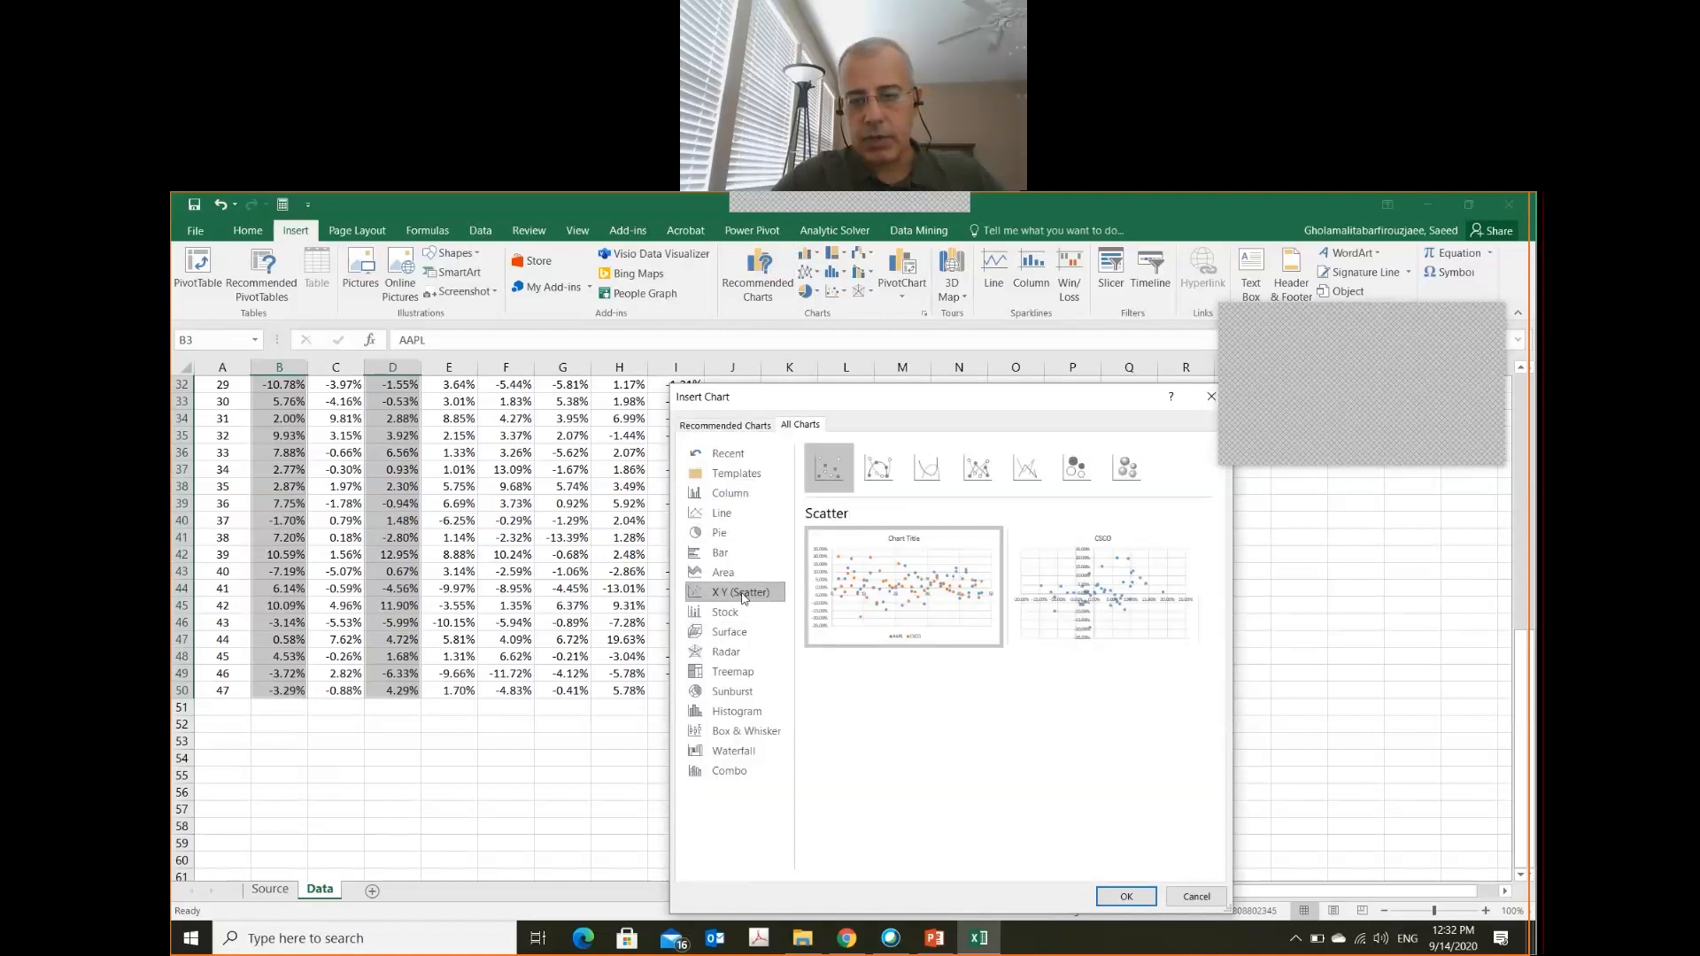
click(1086, 615)
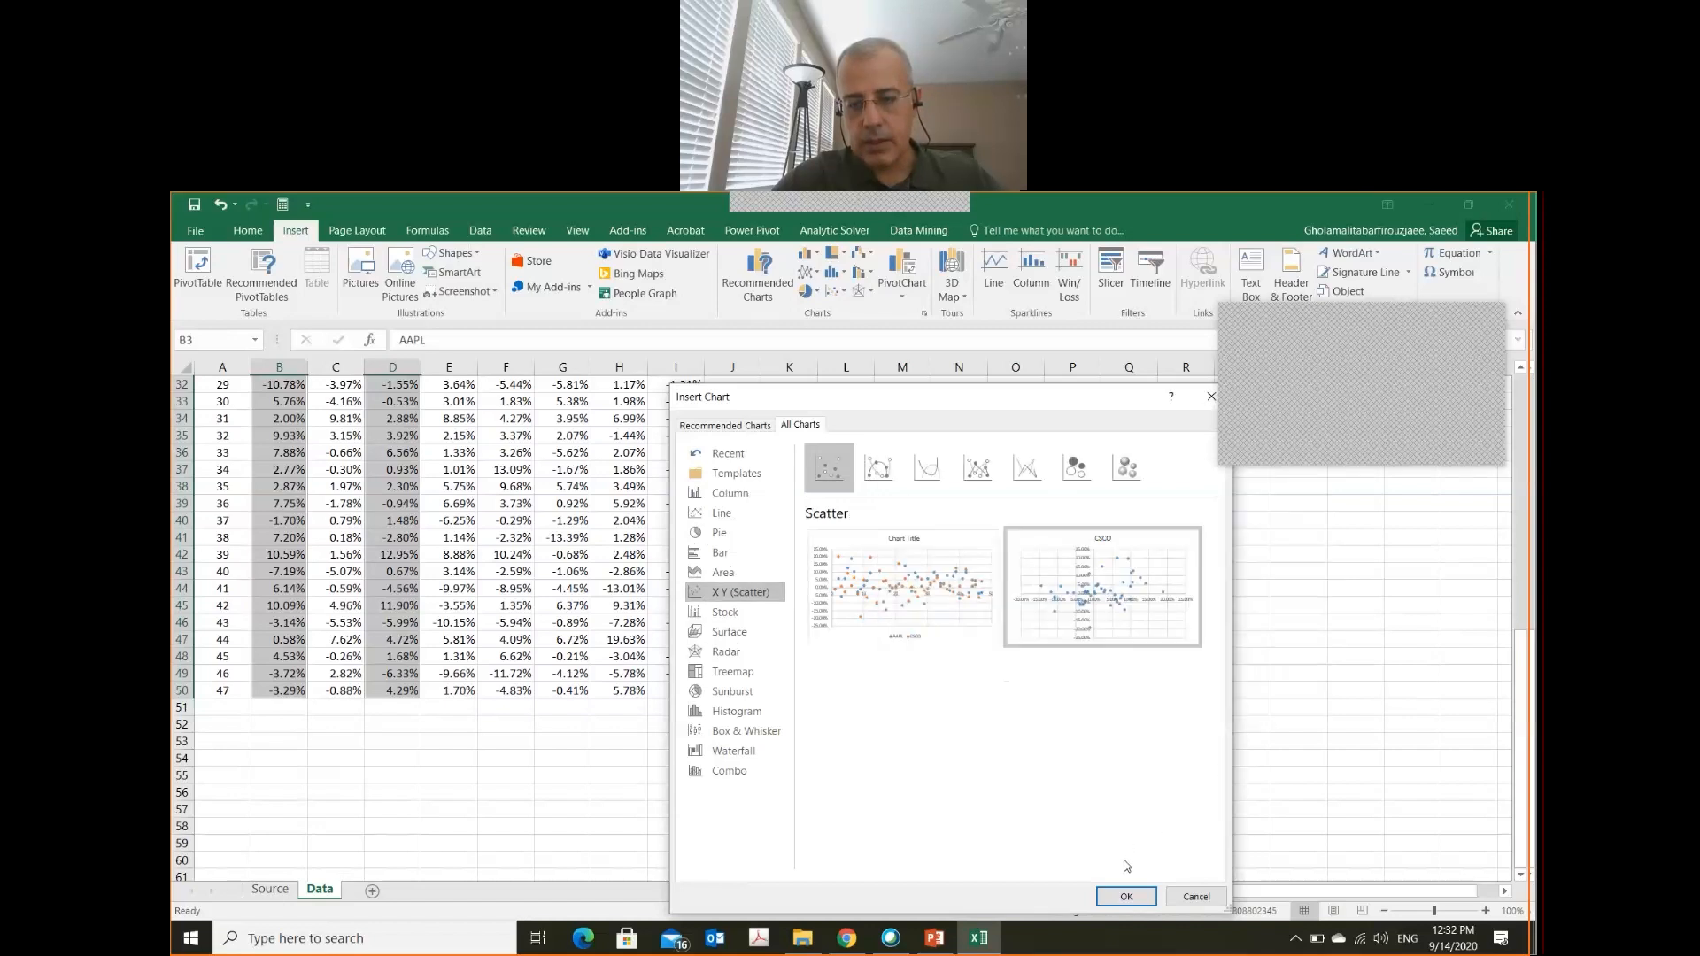
click(1122, 898)
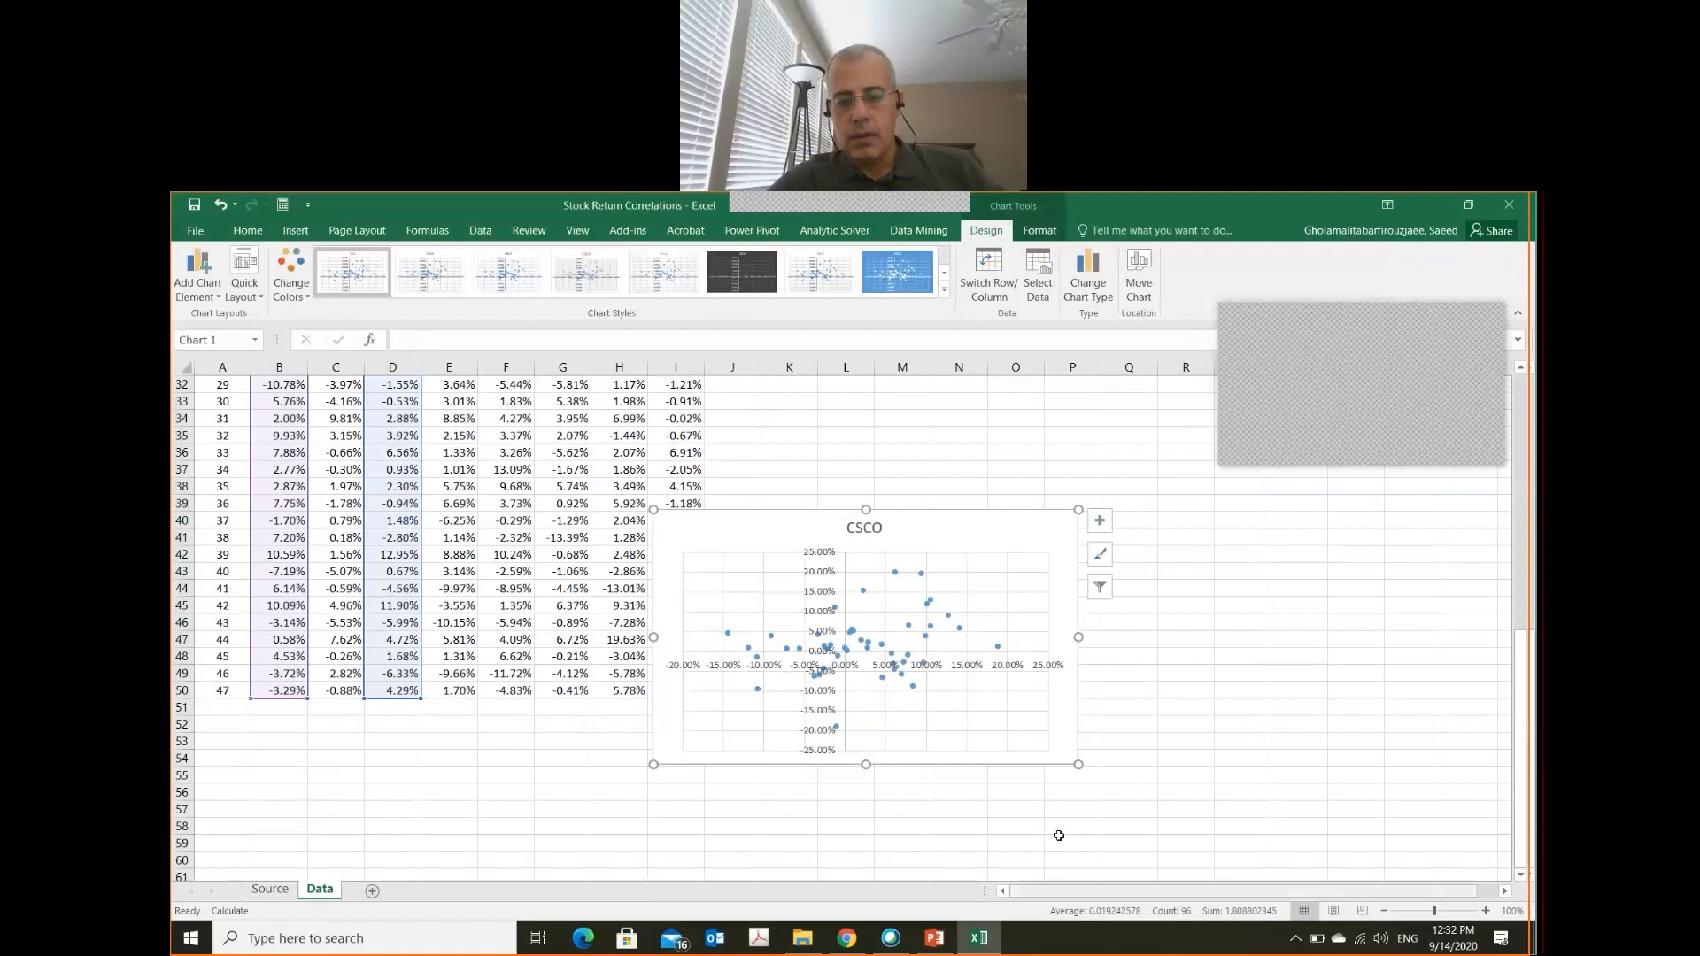
click(869, 649)
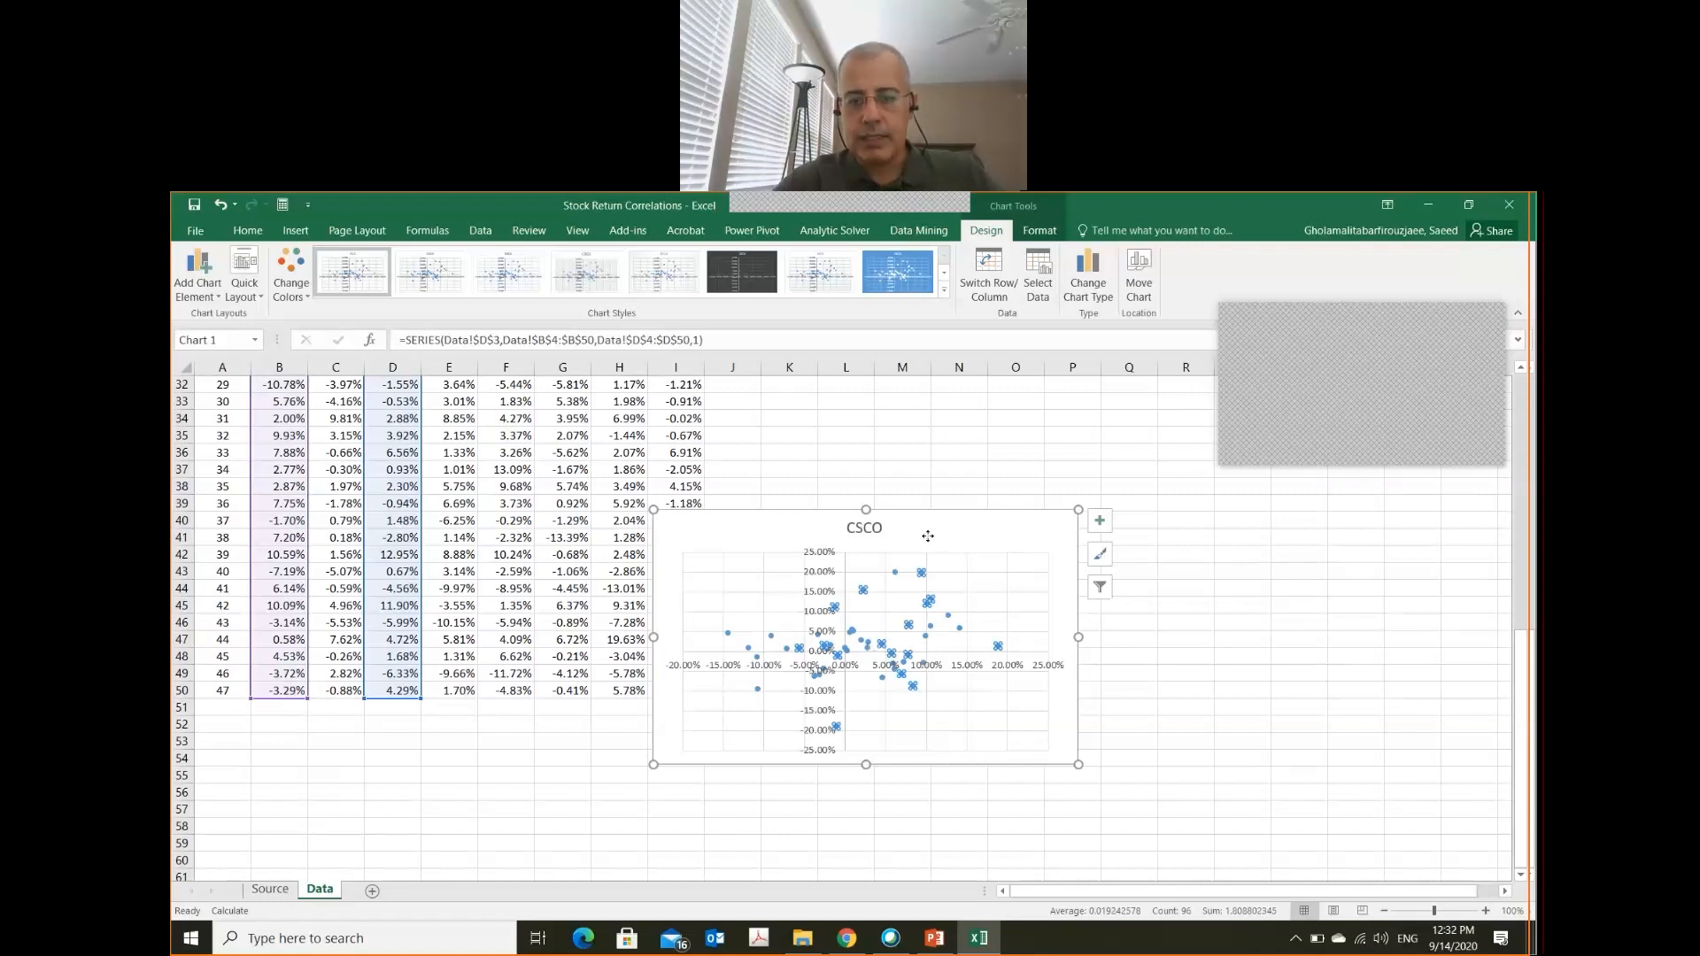
drag(939, 527, 1175, 573)
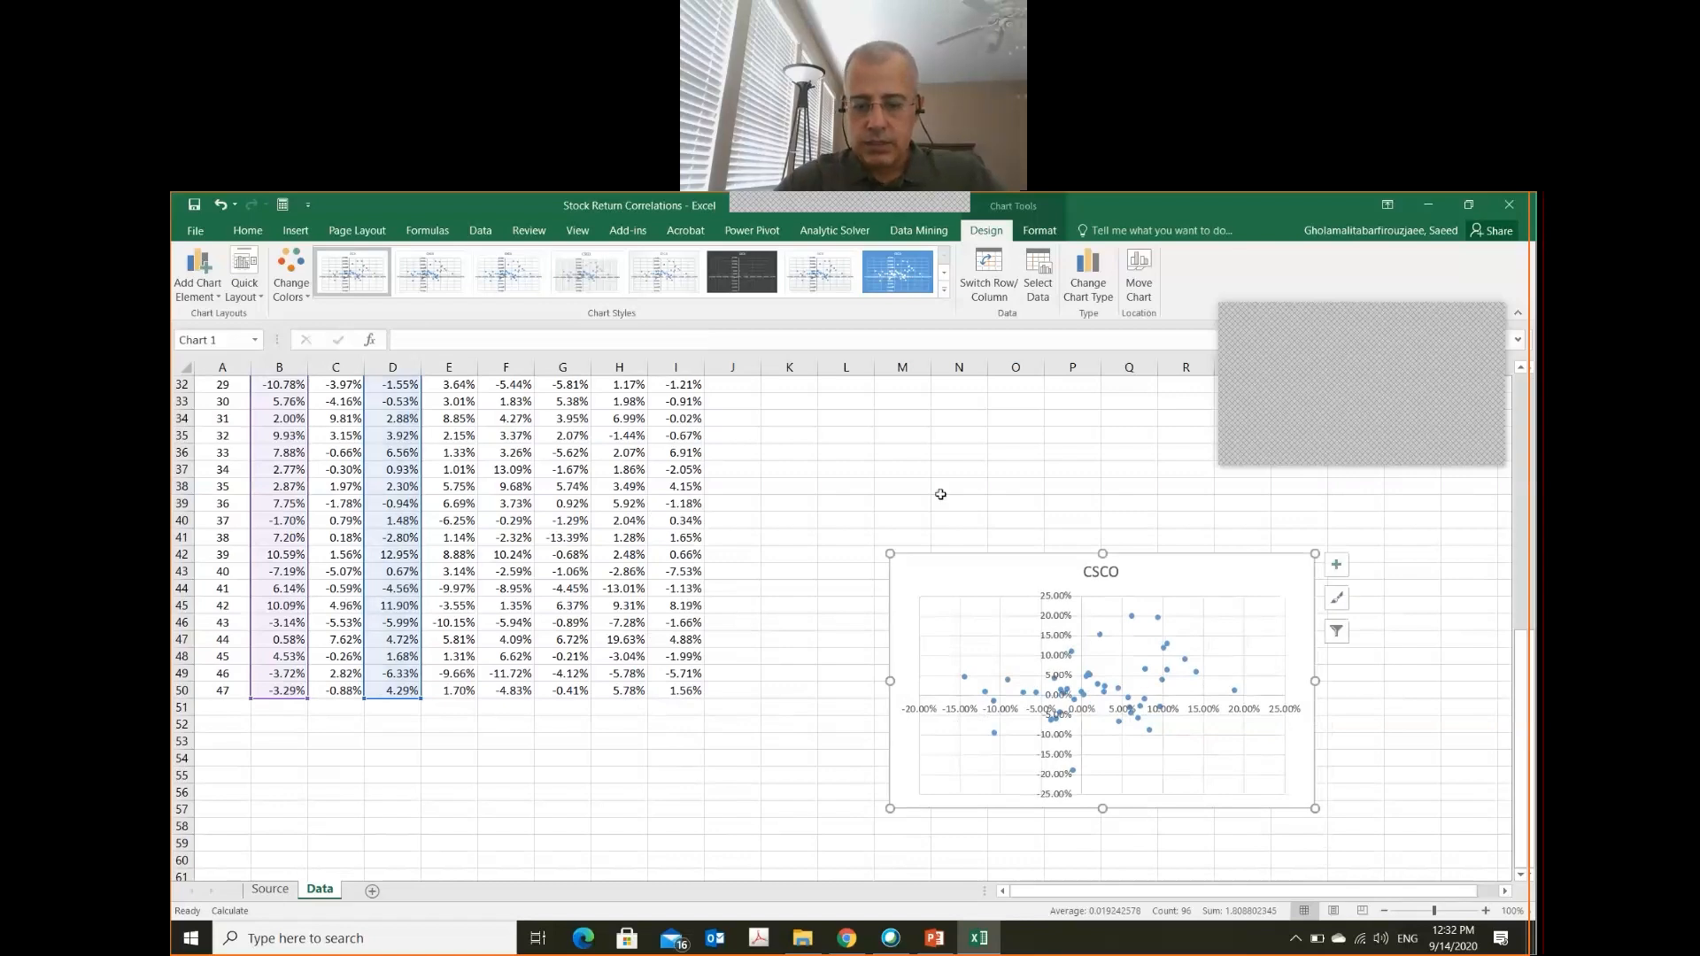
- Compare the correlation result in cell K4 with the point pattern in the CSCO scatter chart
key(Home)
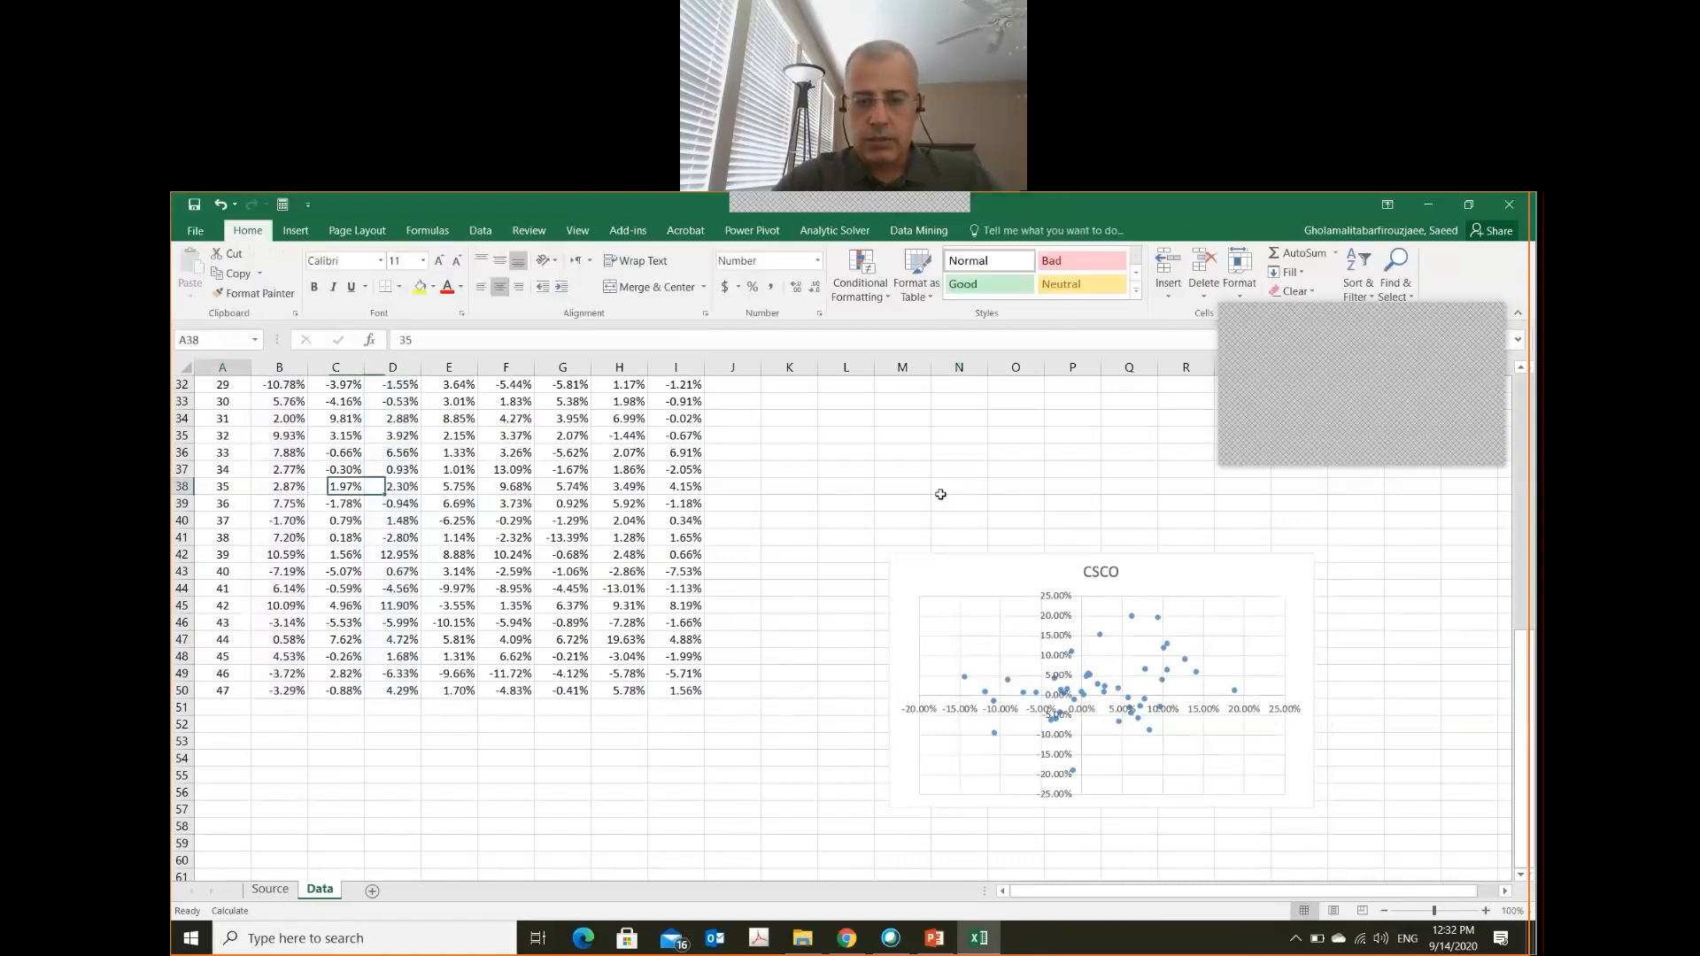
key(ctrl+End)
key(ctrl+Home)
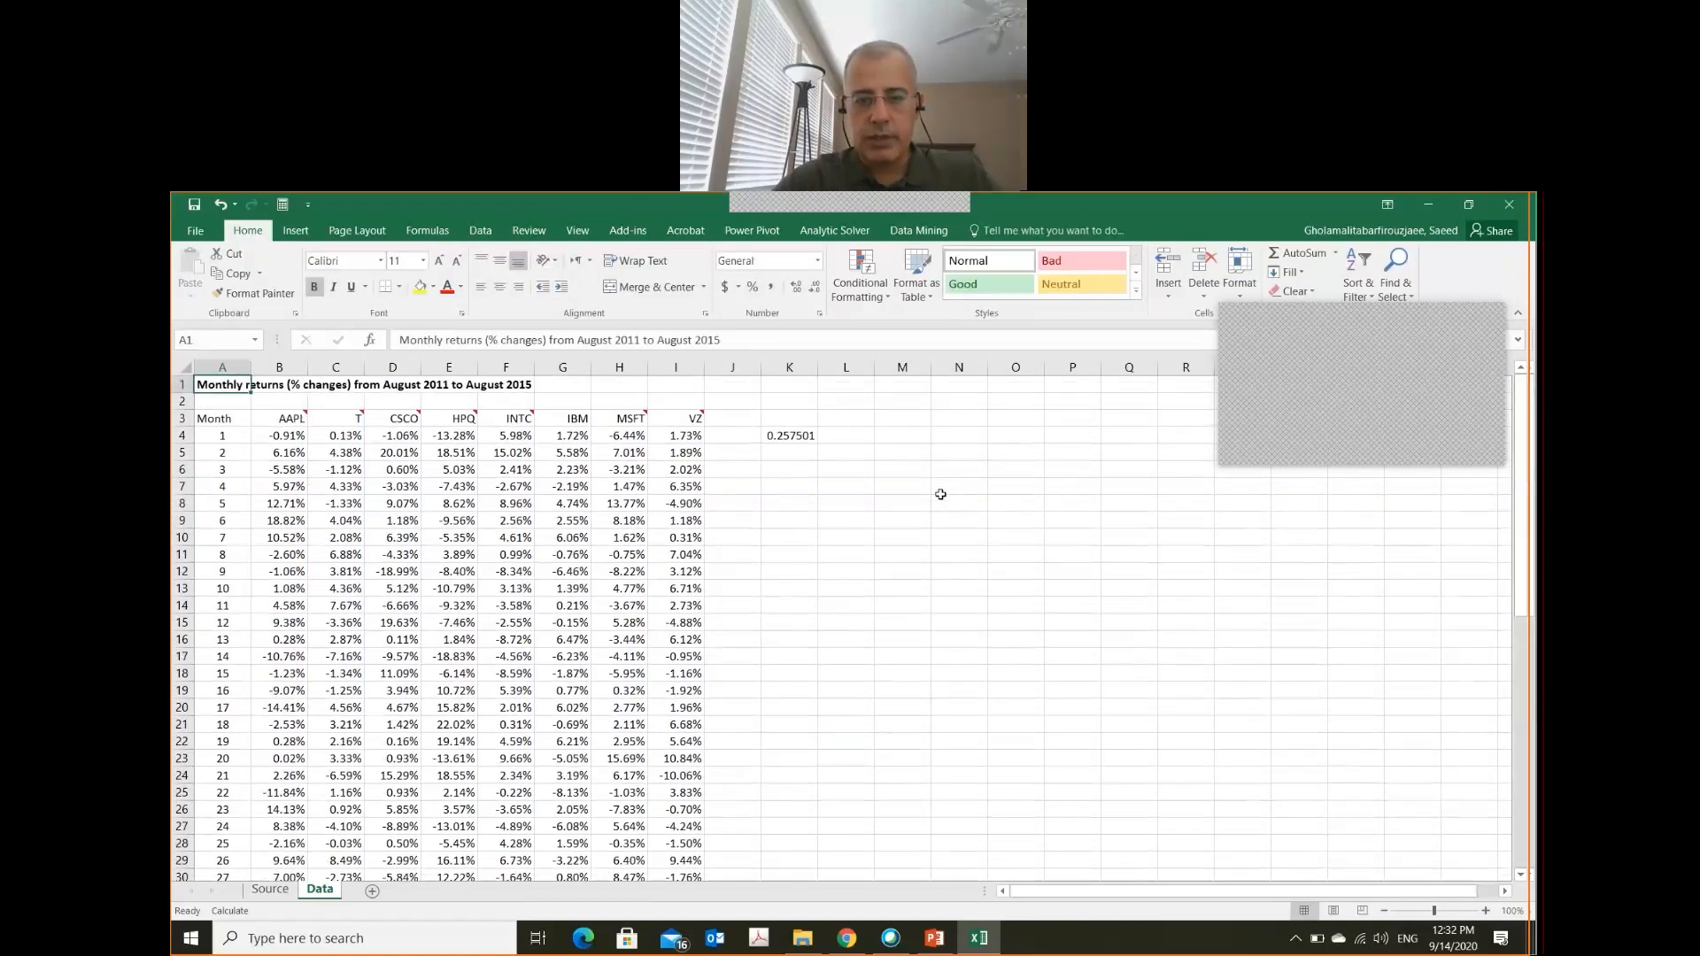
key(Right)
key(Right)
key(Right)
key(Right)
key(Right)
key(Right)
key(Right)
key(Right)
key(Right)
key(Down)
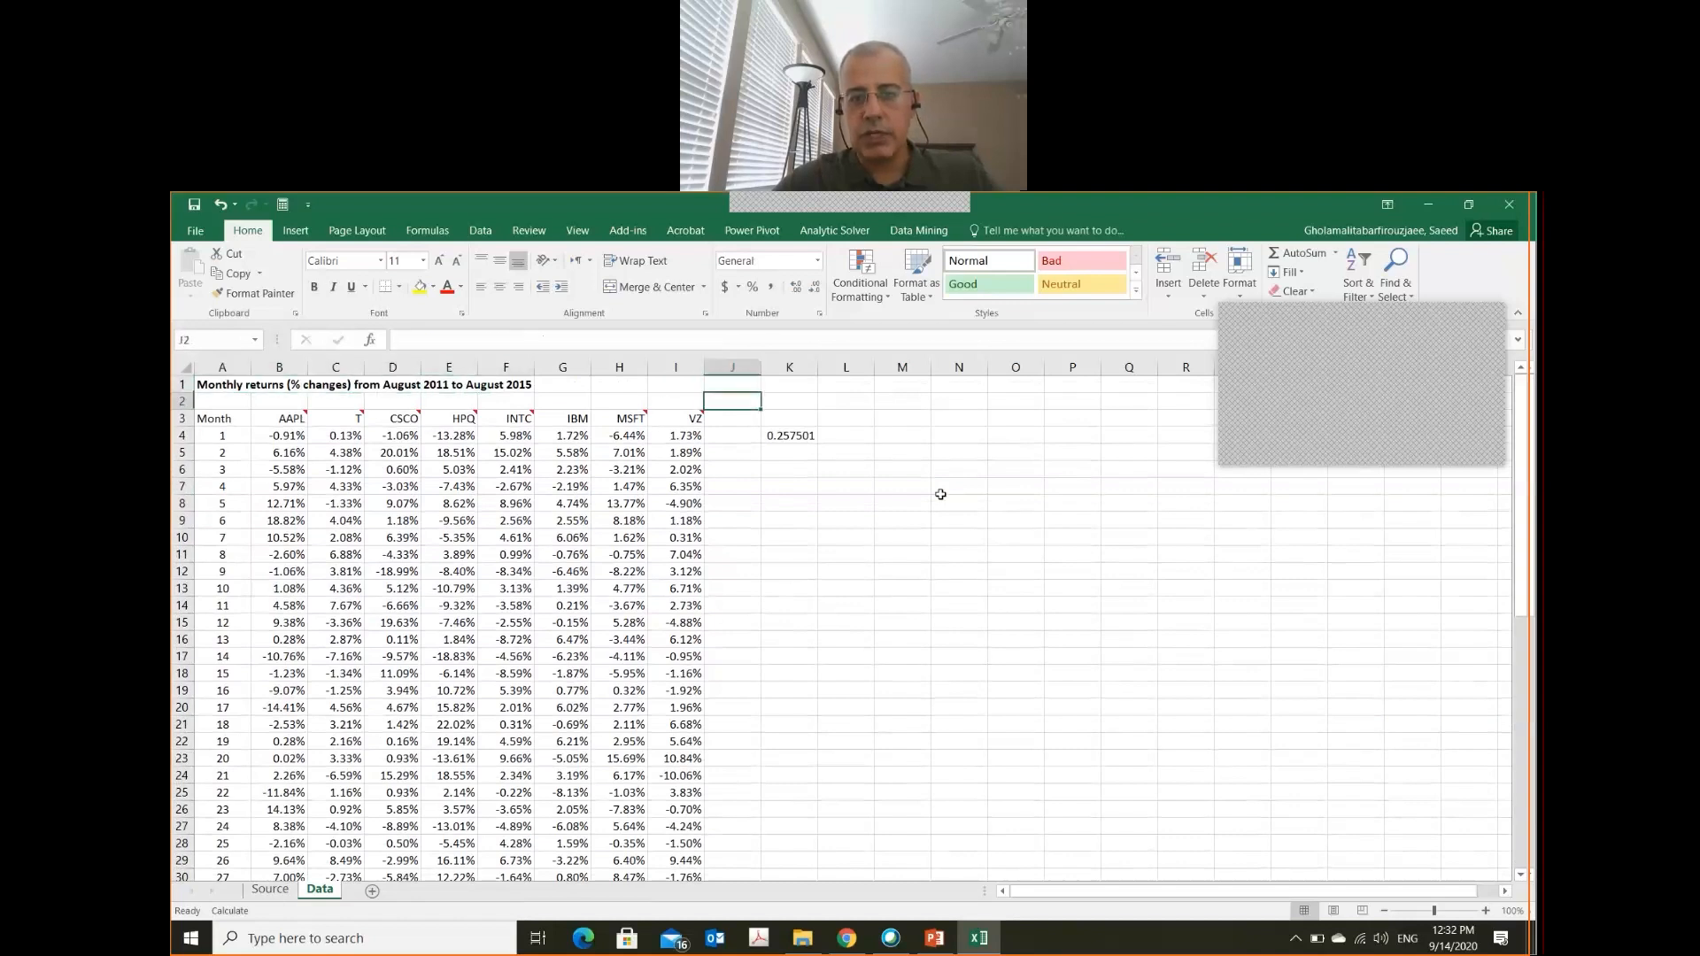
key(Right)
key(Down)
key(Down)
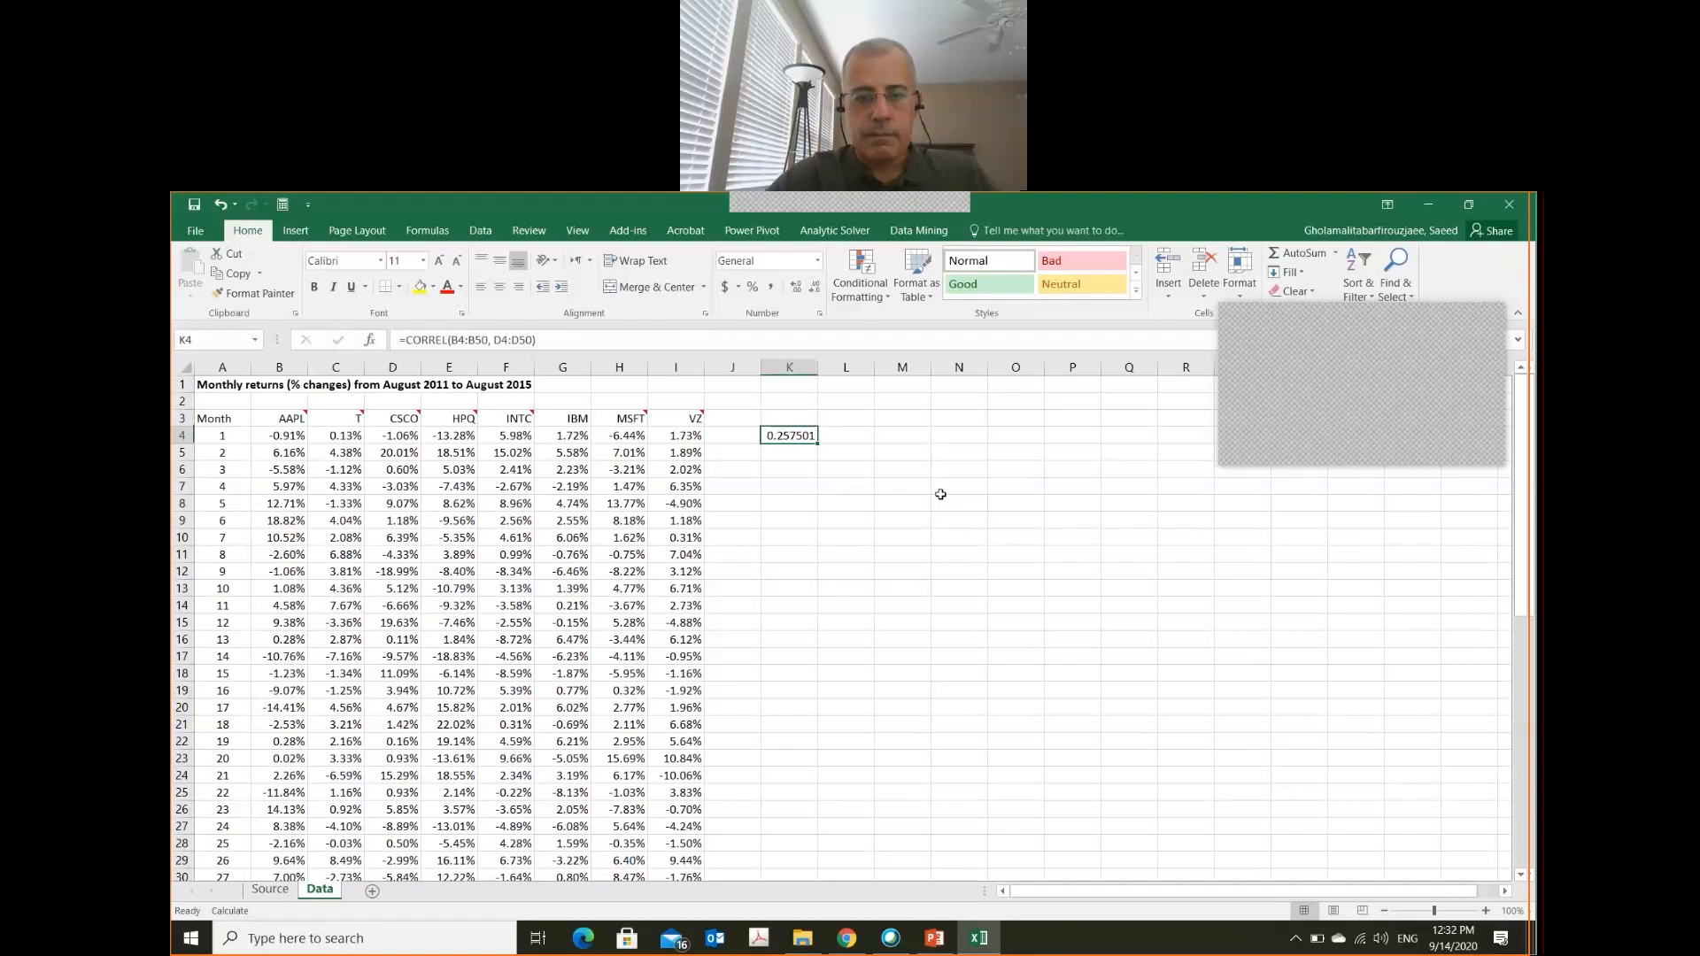
key(Page_Down)
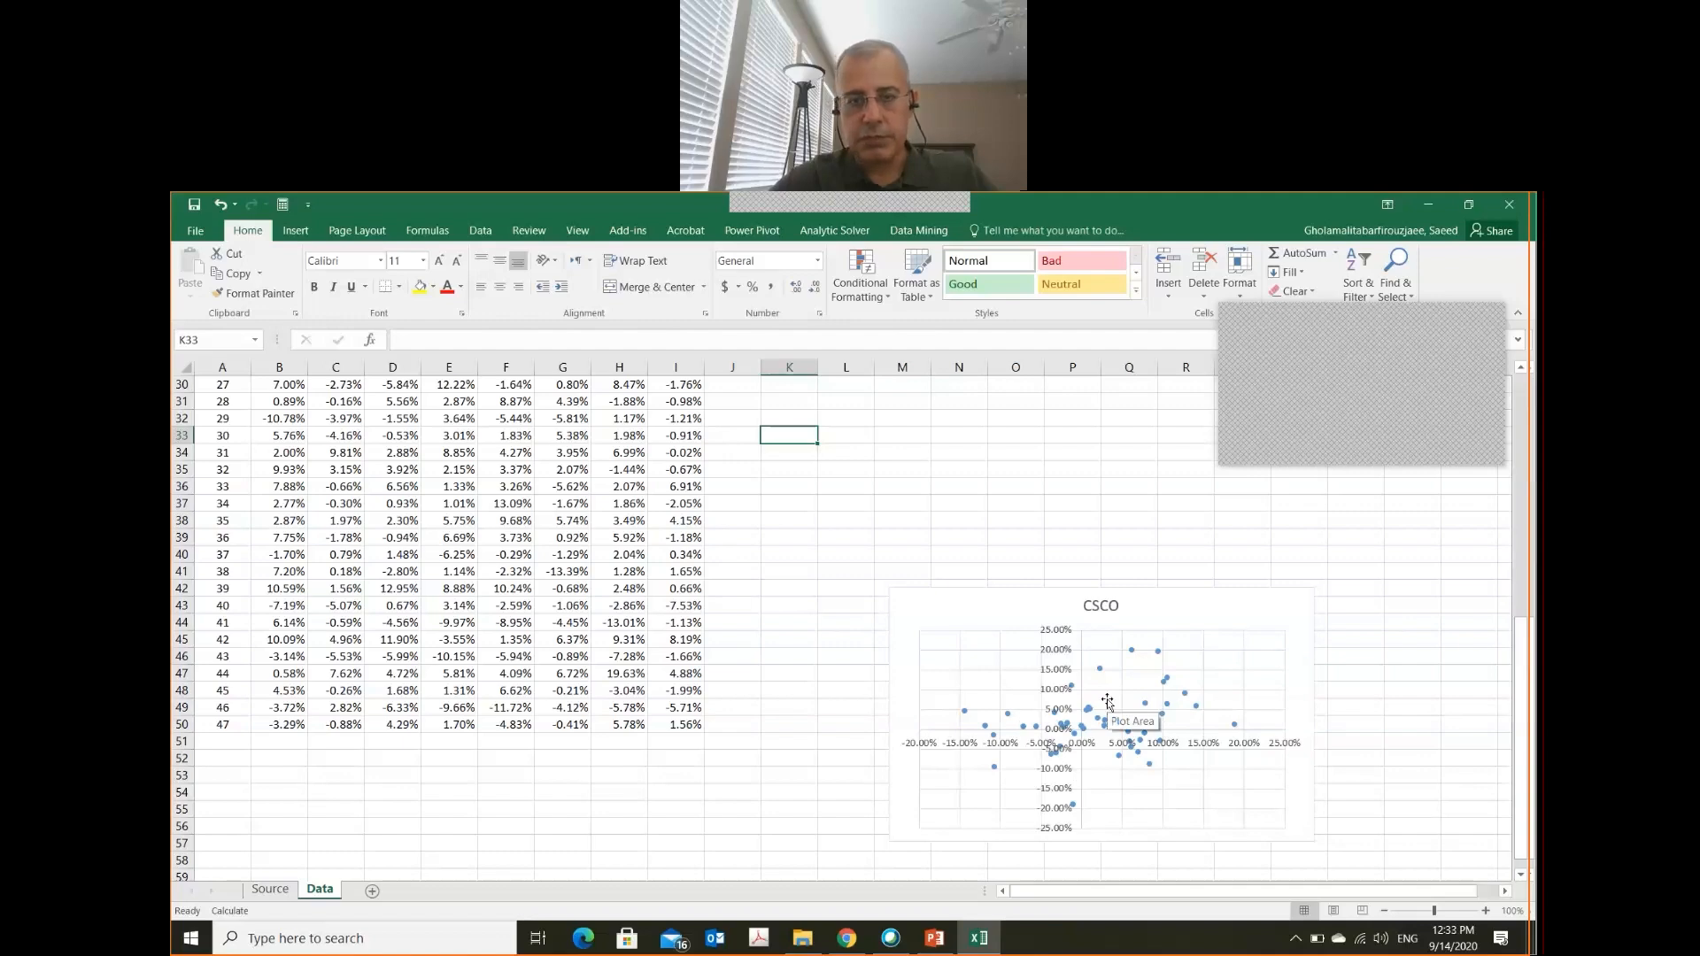
key(Home)
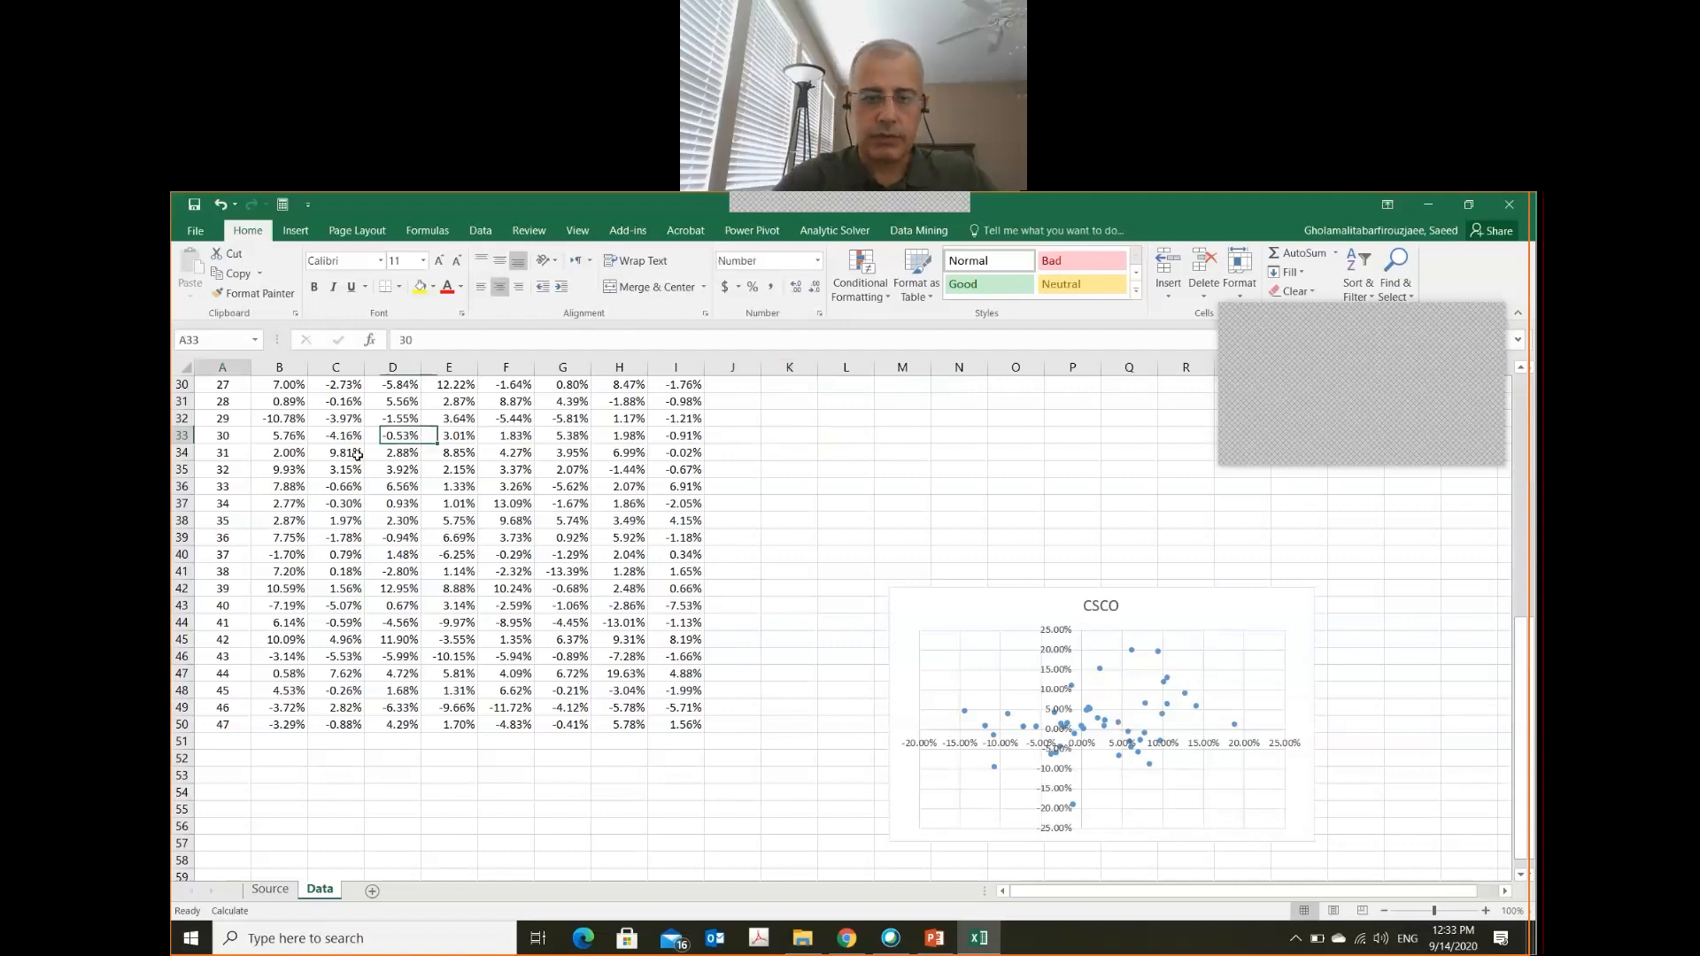
- Select the whole monthly returns table A3:I50, from the Month column through VZ with headers
key(ctrl+Up)
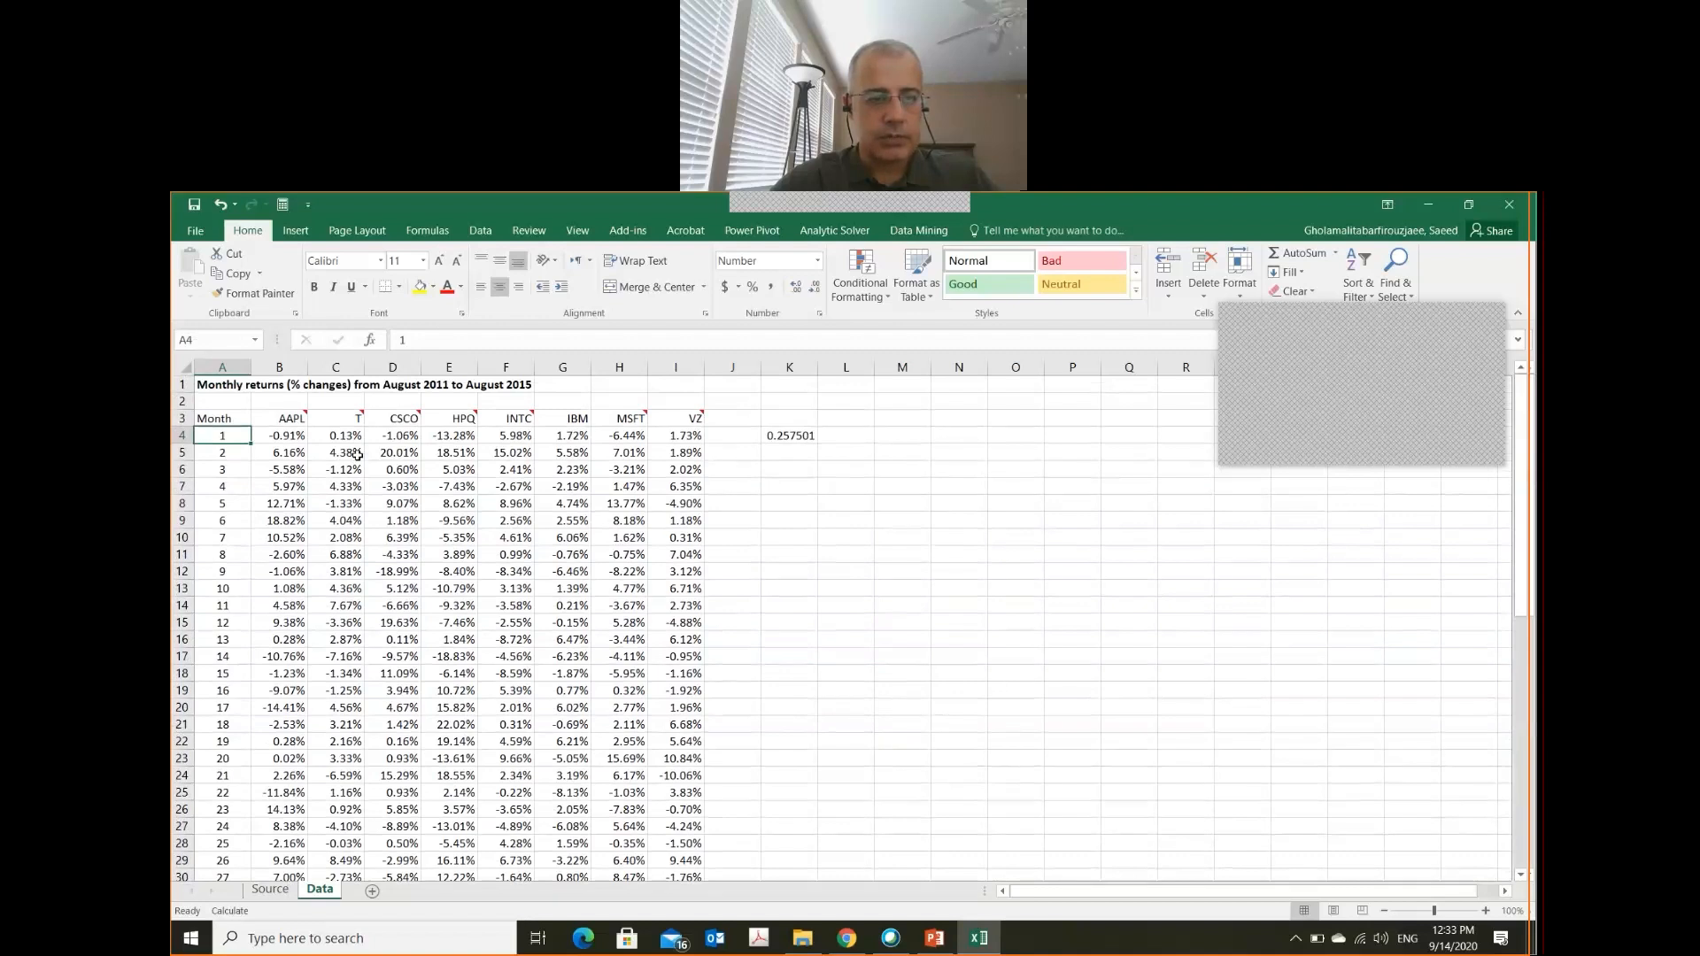
key(shift+Right)
key(shift+Right)
key(shift+Right)
key(shift+Right)
key(shift+Right)
key(shift+Right)
key(shift+Right)
key(shift+Right)
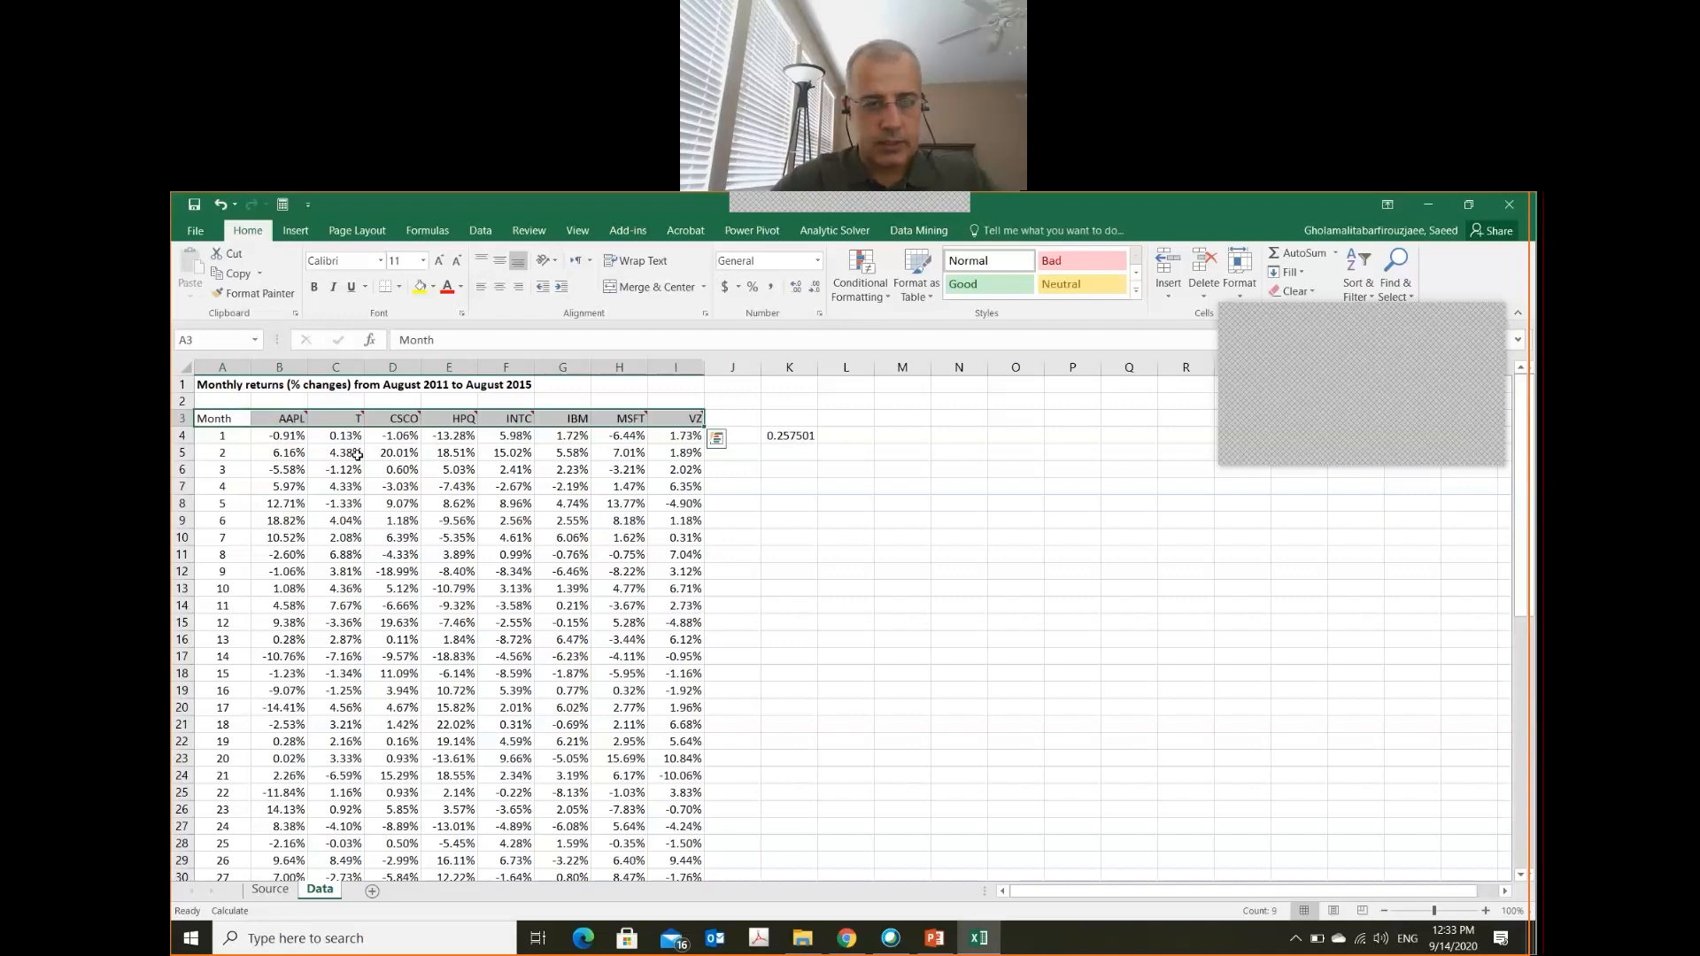
key(ctrl+shift+Down)
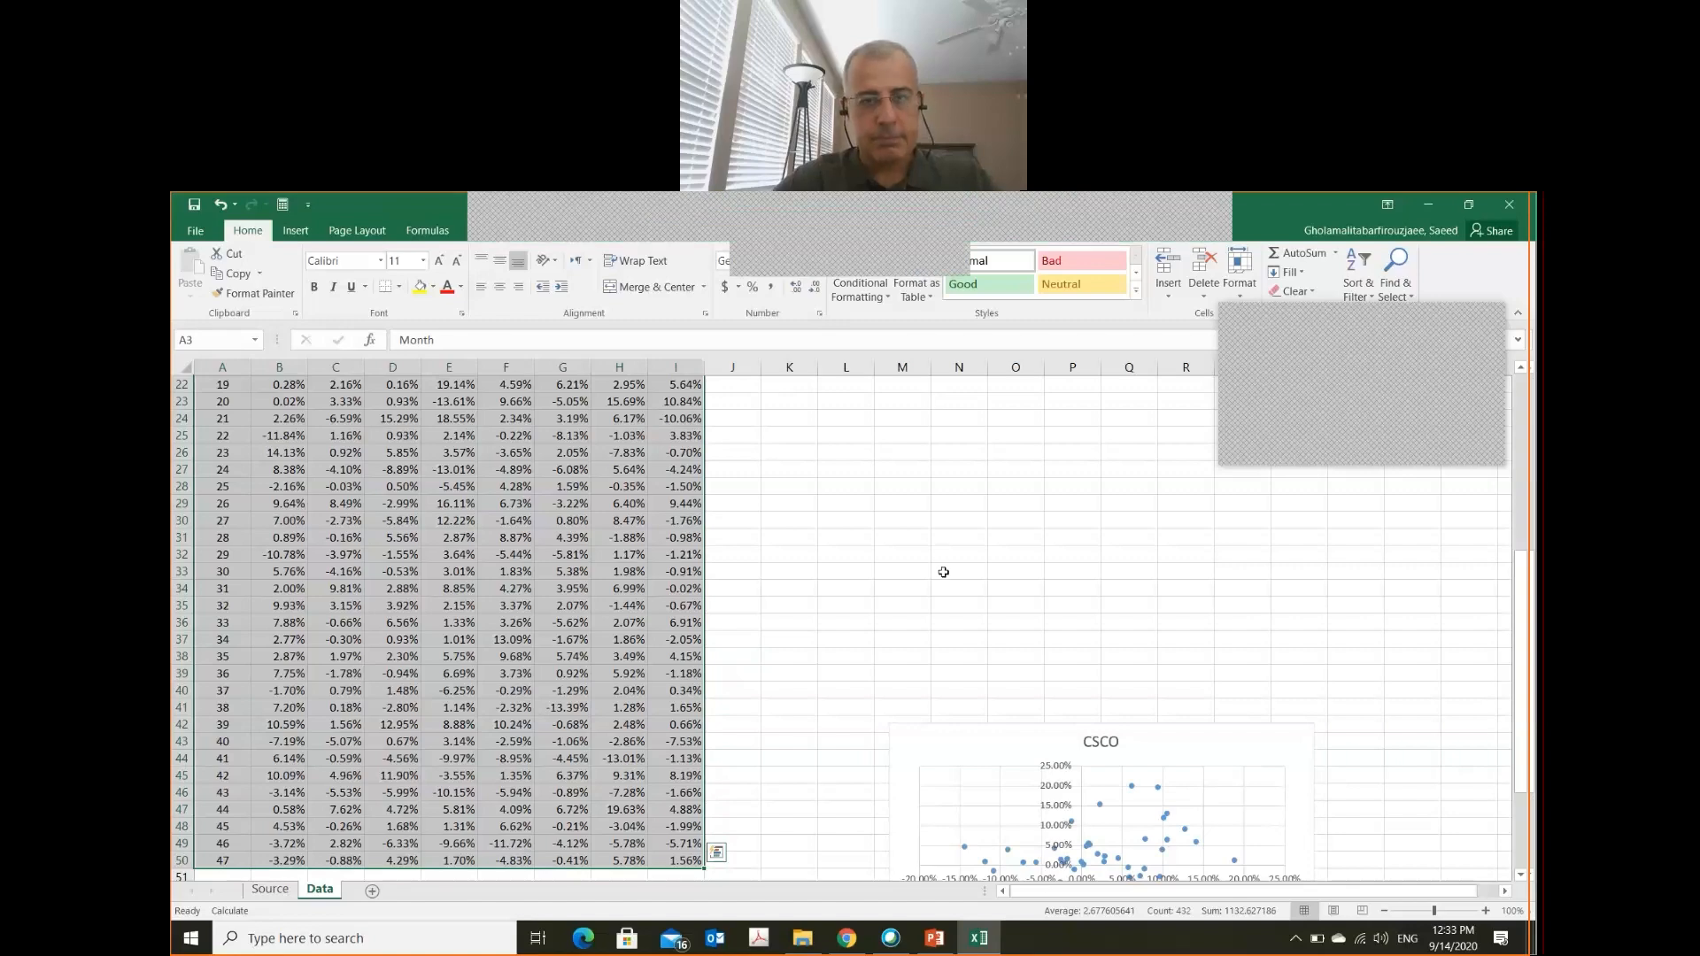
- Launch StatTools from the desktop, return to the workbook, and add the range A3:I50 as a new StatTools data set
key(super+d)
double_click(203, 659)
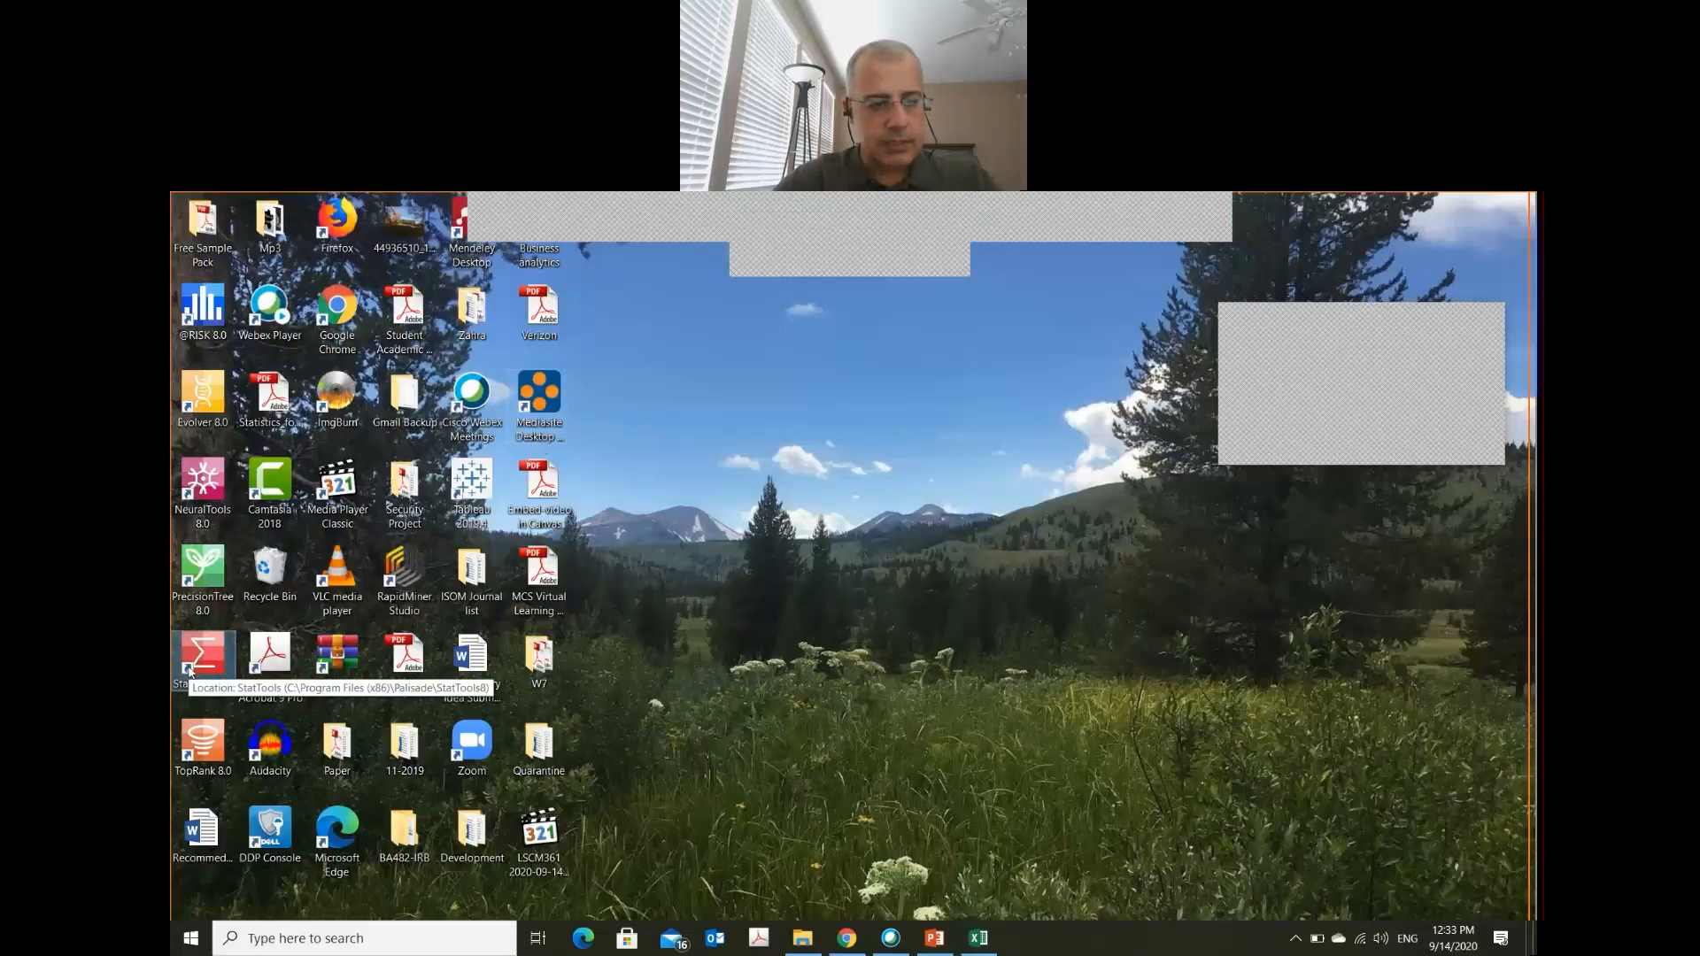
key(alt+Tab)
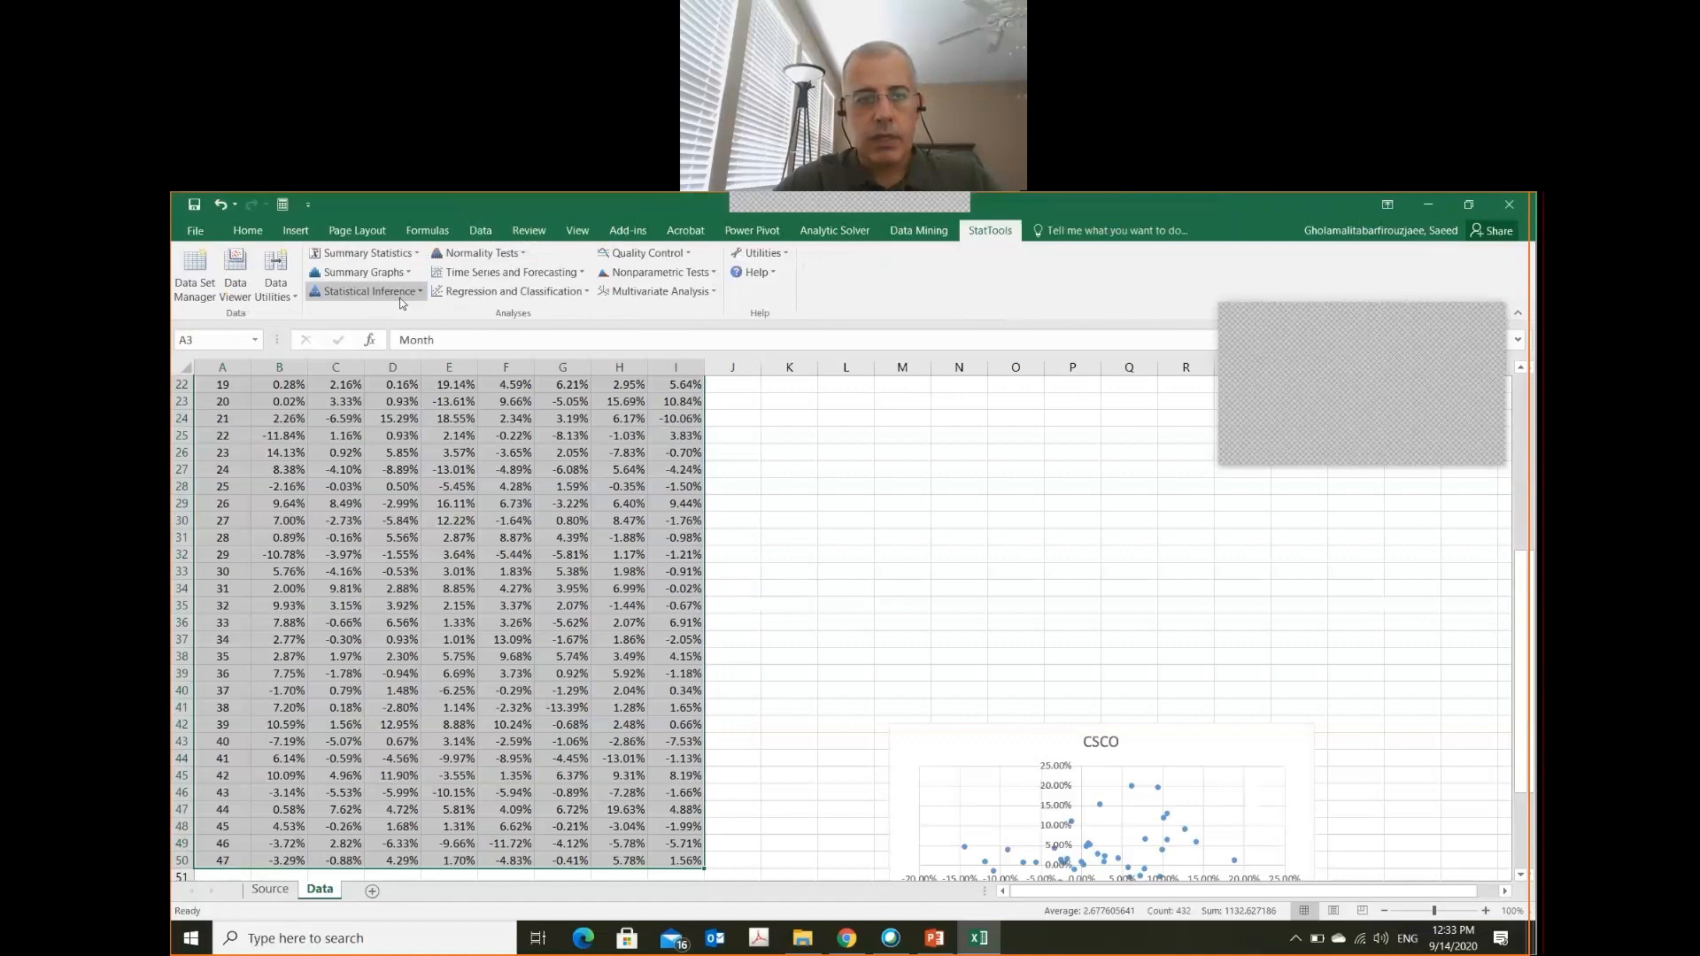
click(196, 276)
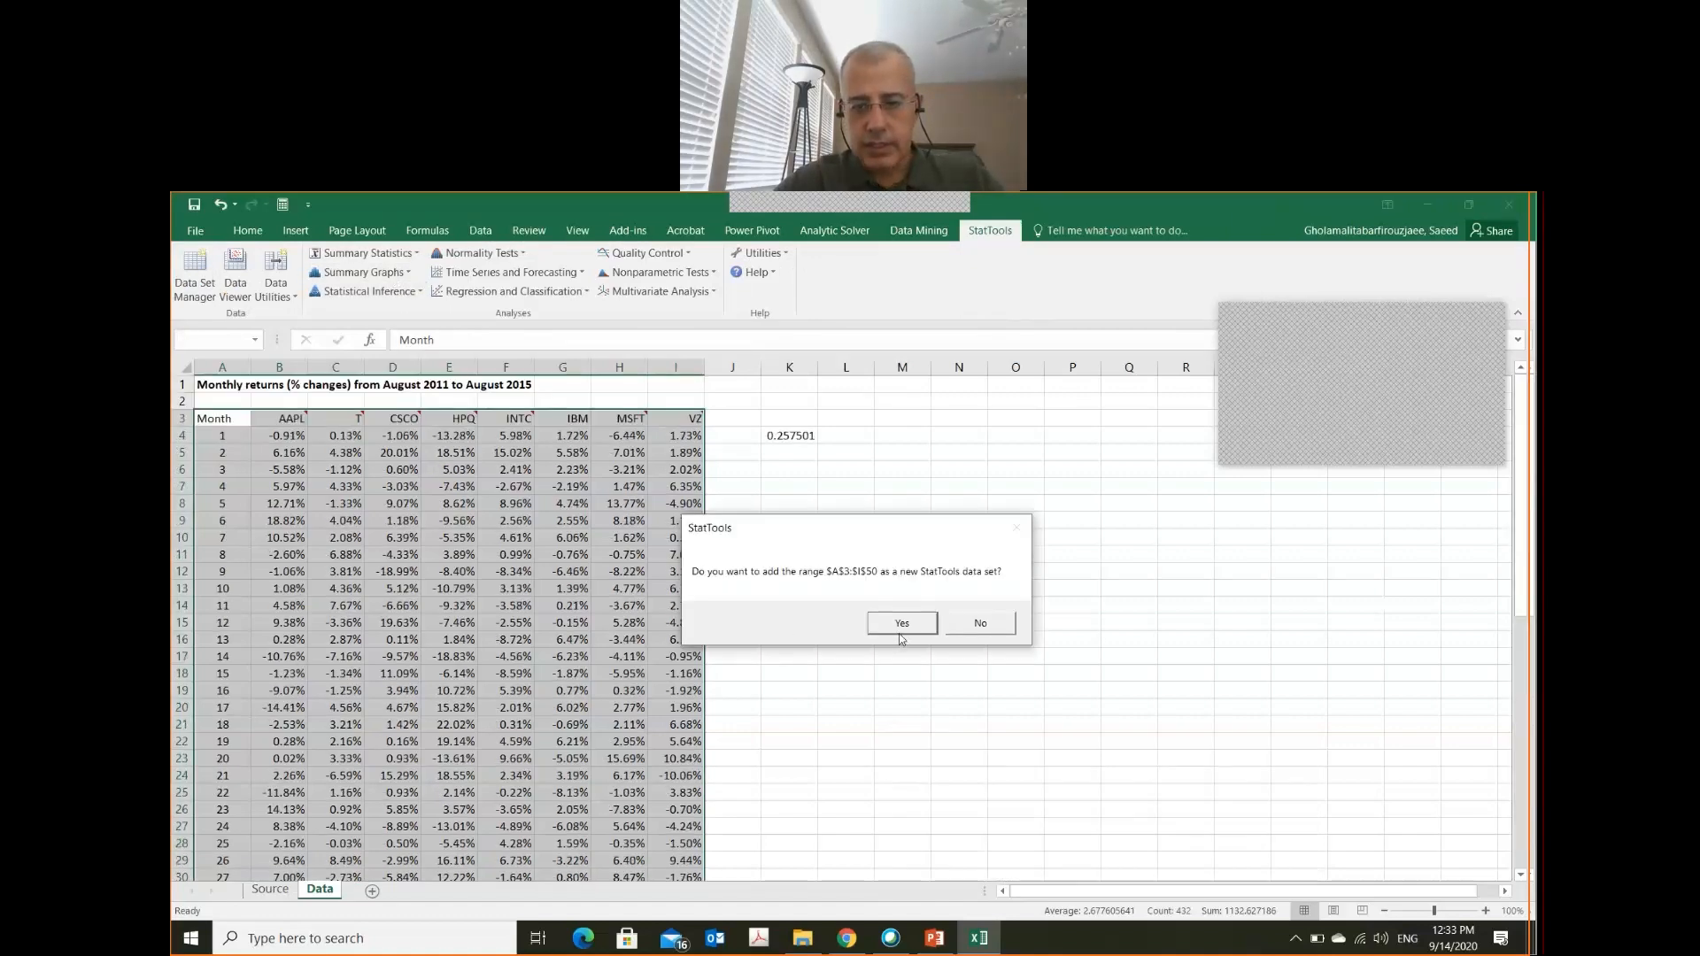
click(900, 632)
click(1003, 753)
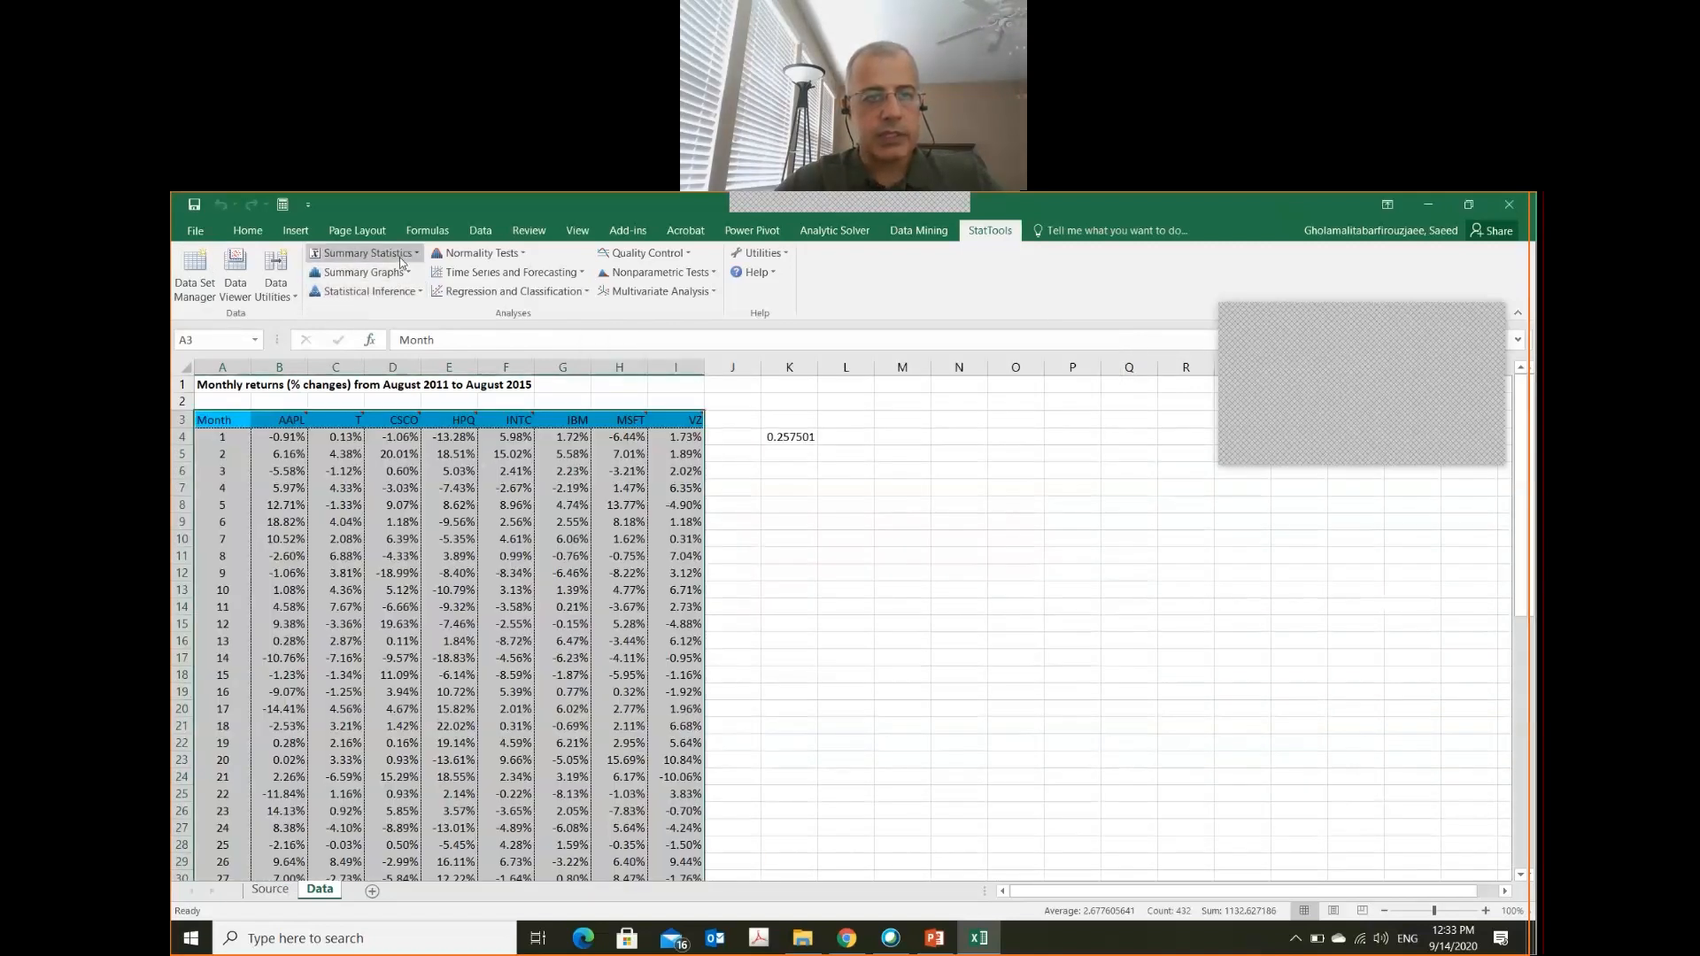
- Start a StatTools Correlation and Covariance analysis on Data Set #1 and include all nine variables from Month through VZ
click(400, 257)
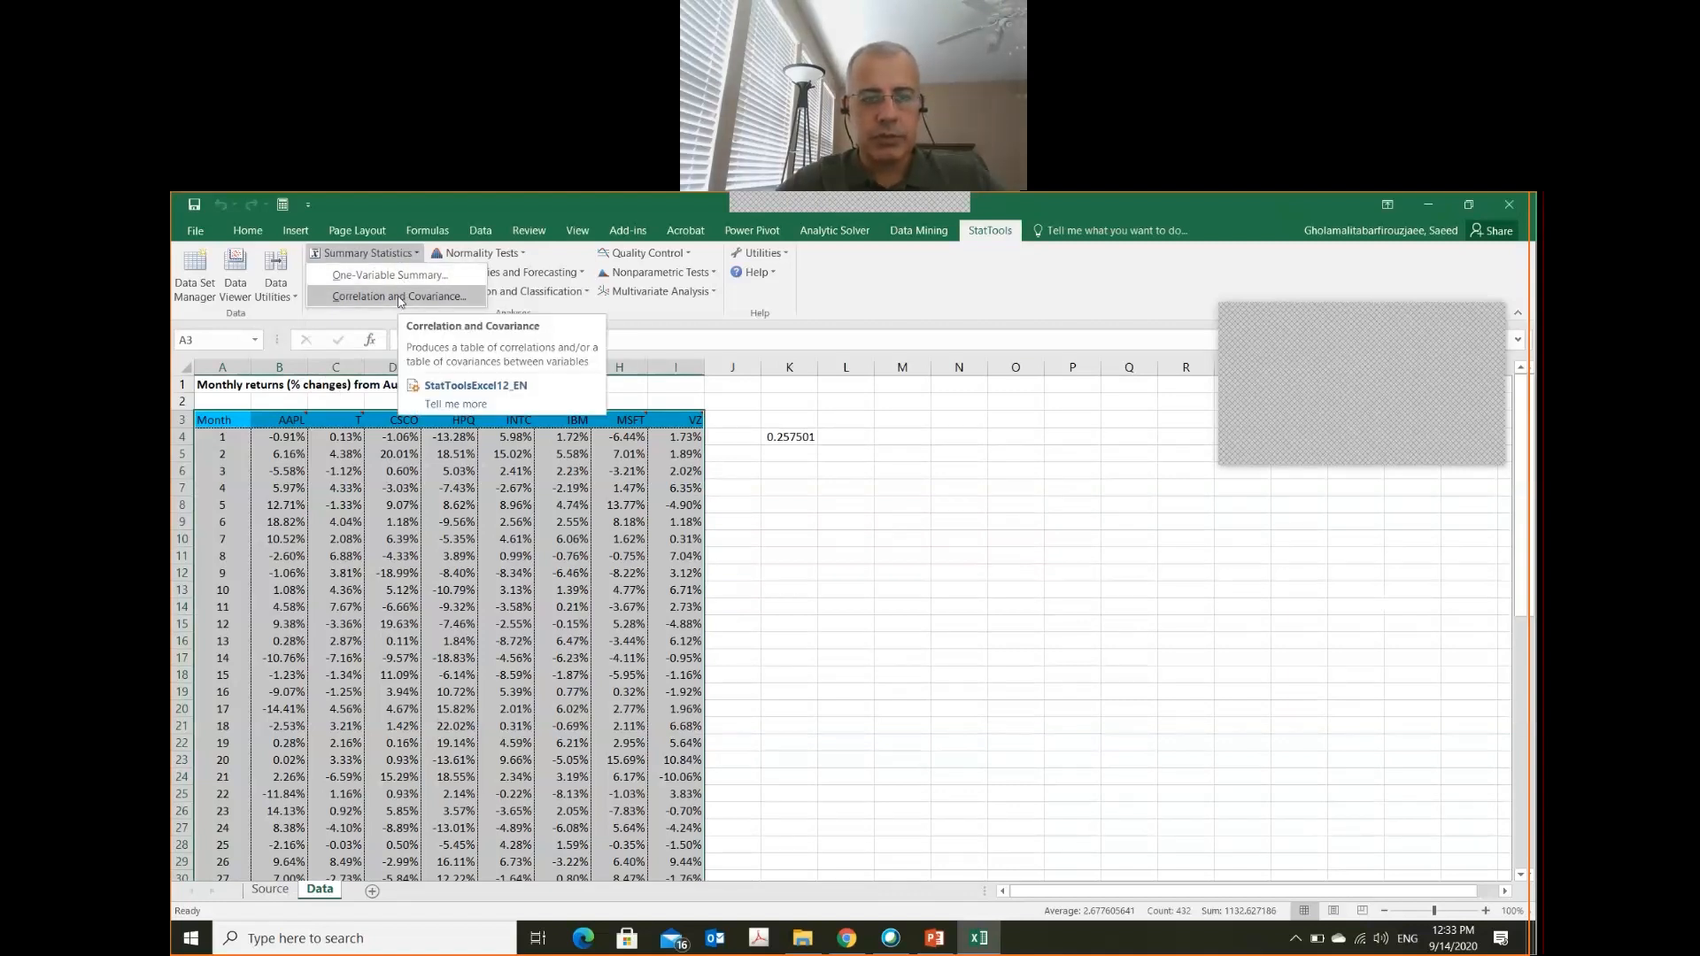
click(398, 296)
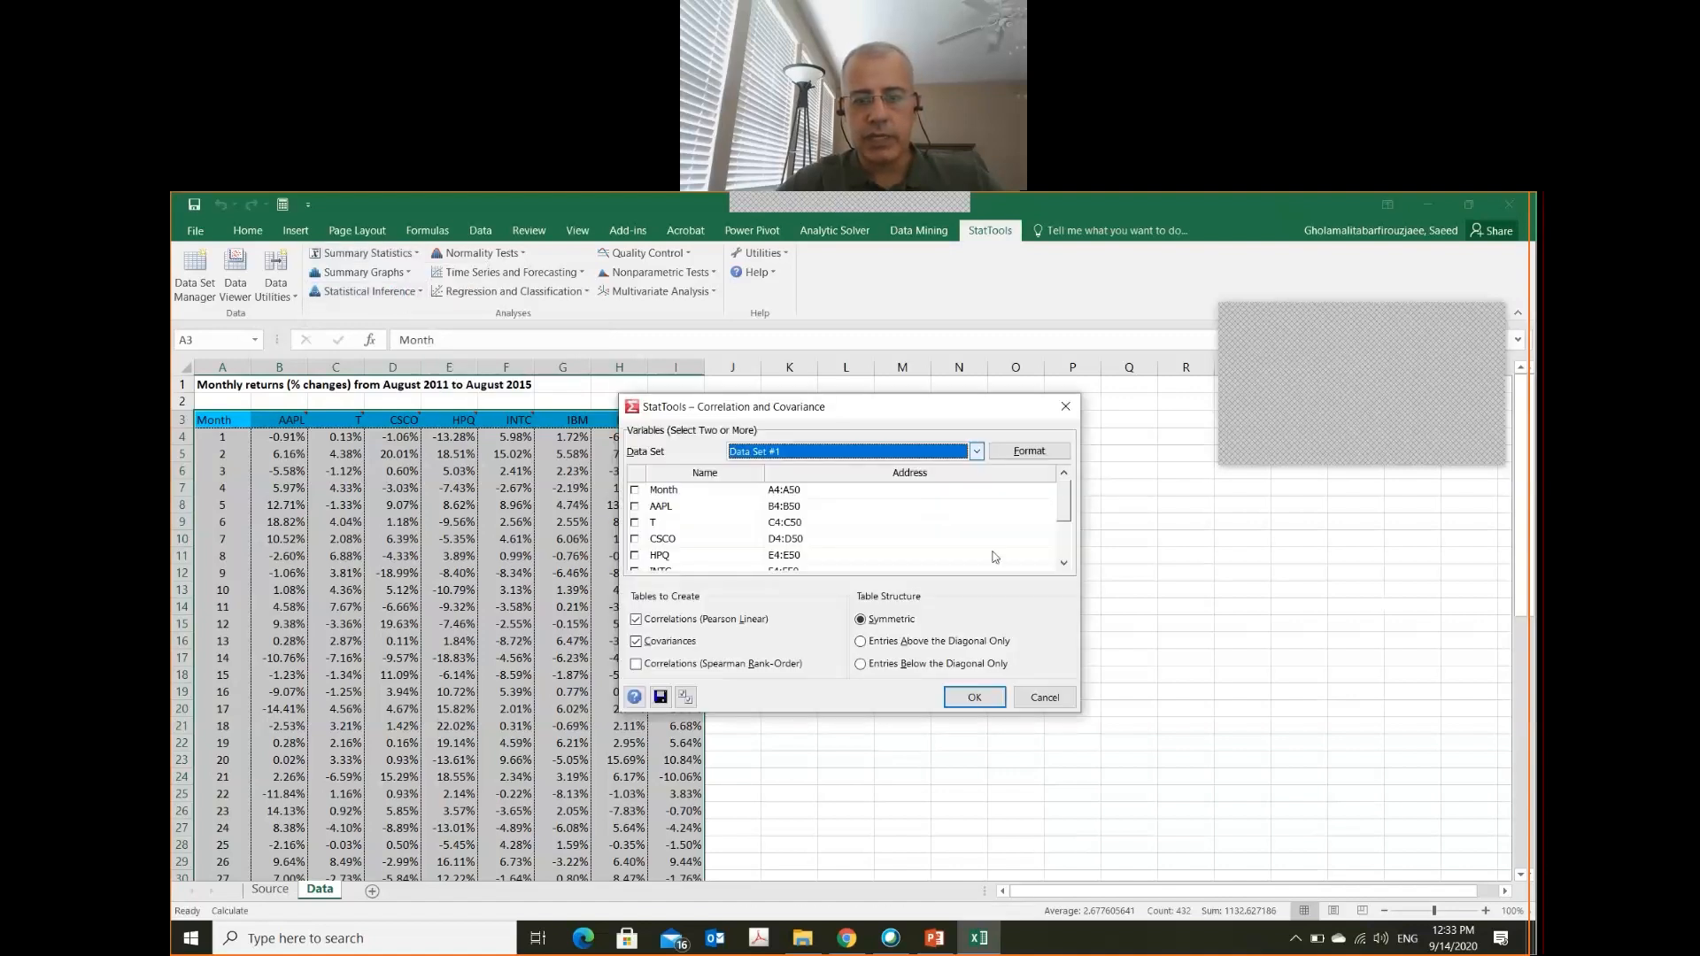
click(634, 491)
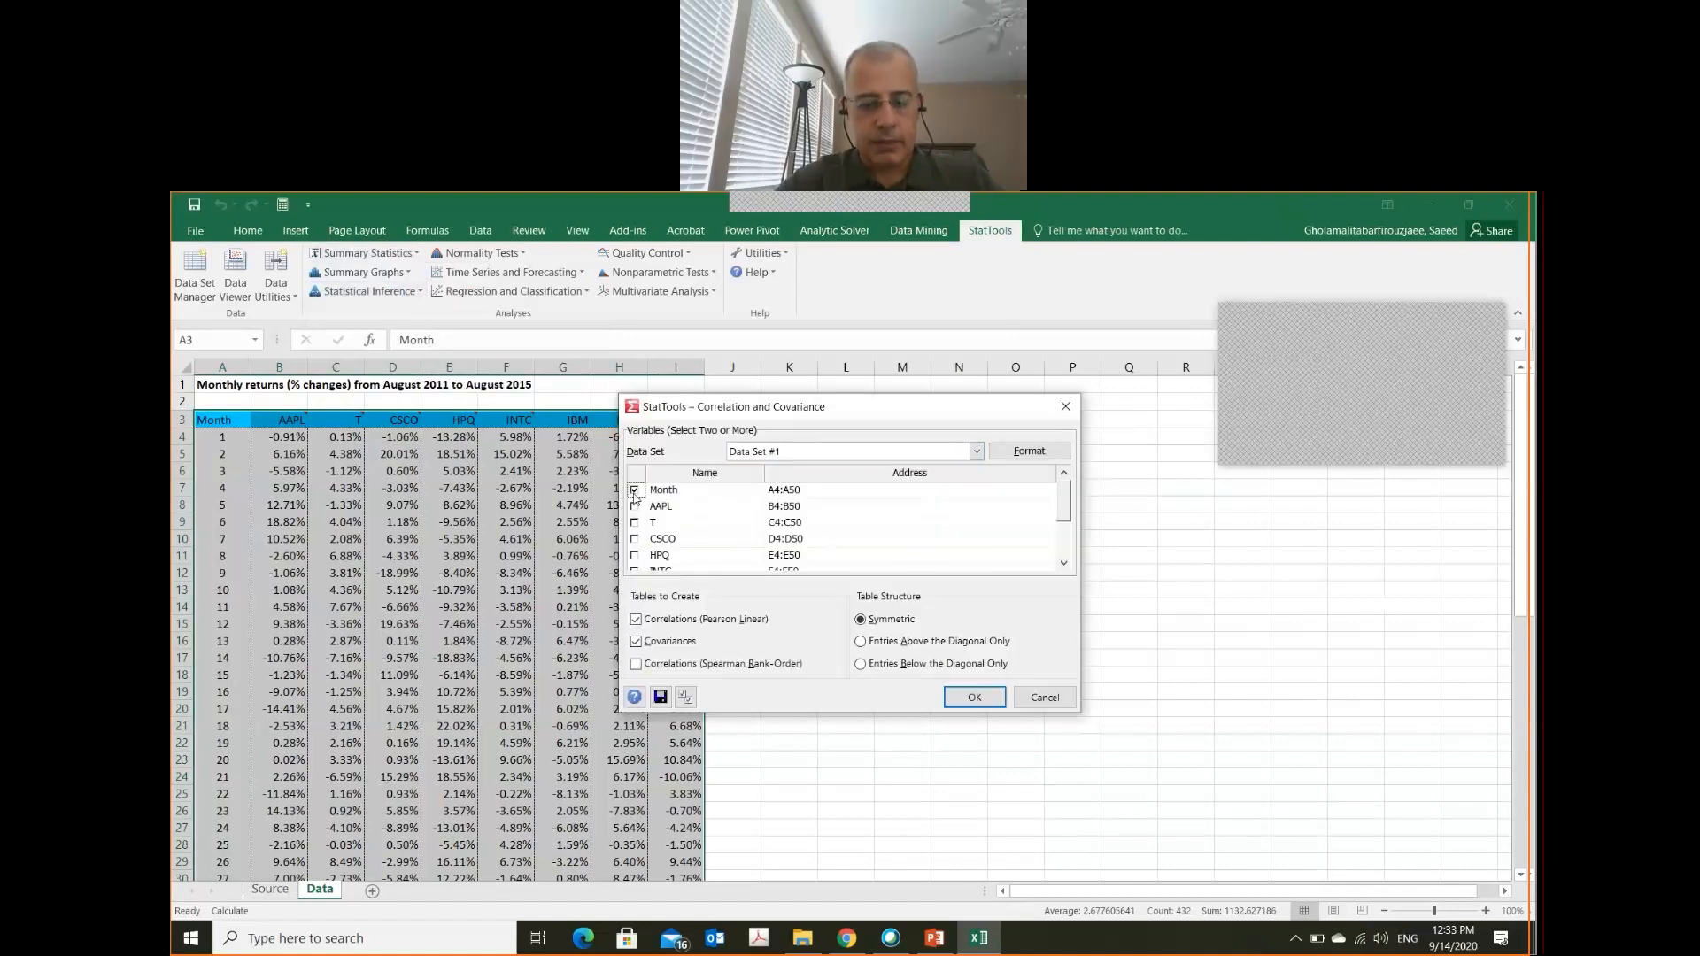
key(space)
key(space)
key(space)
key(space)
key(space)
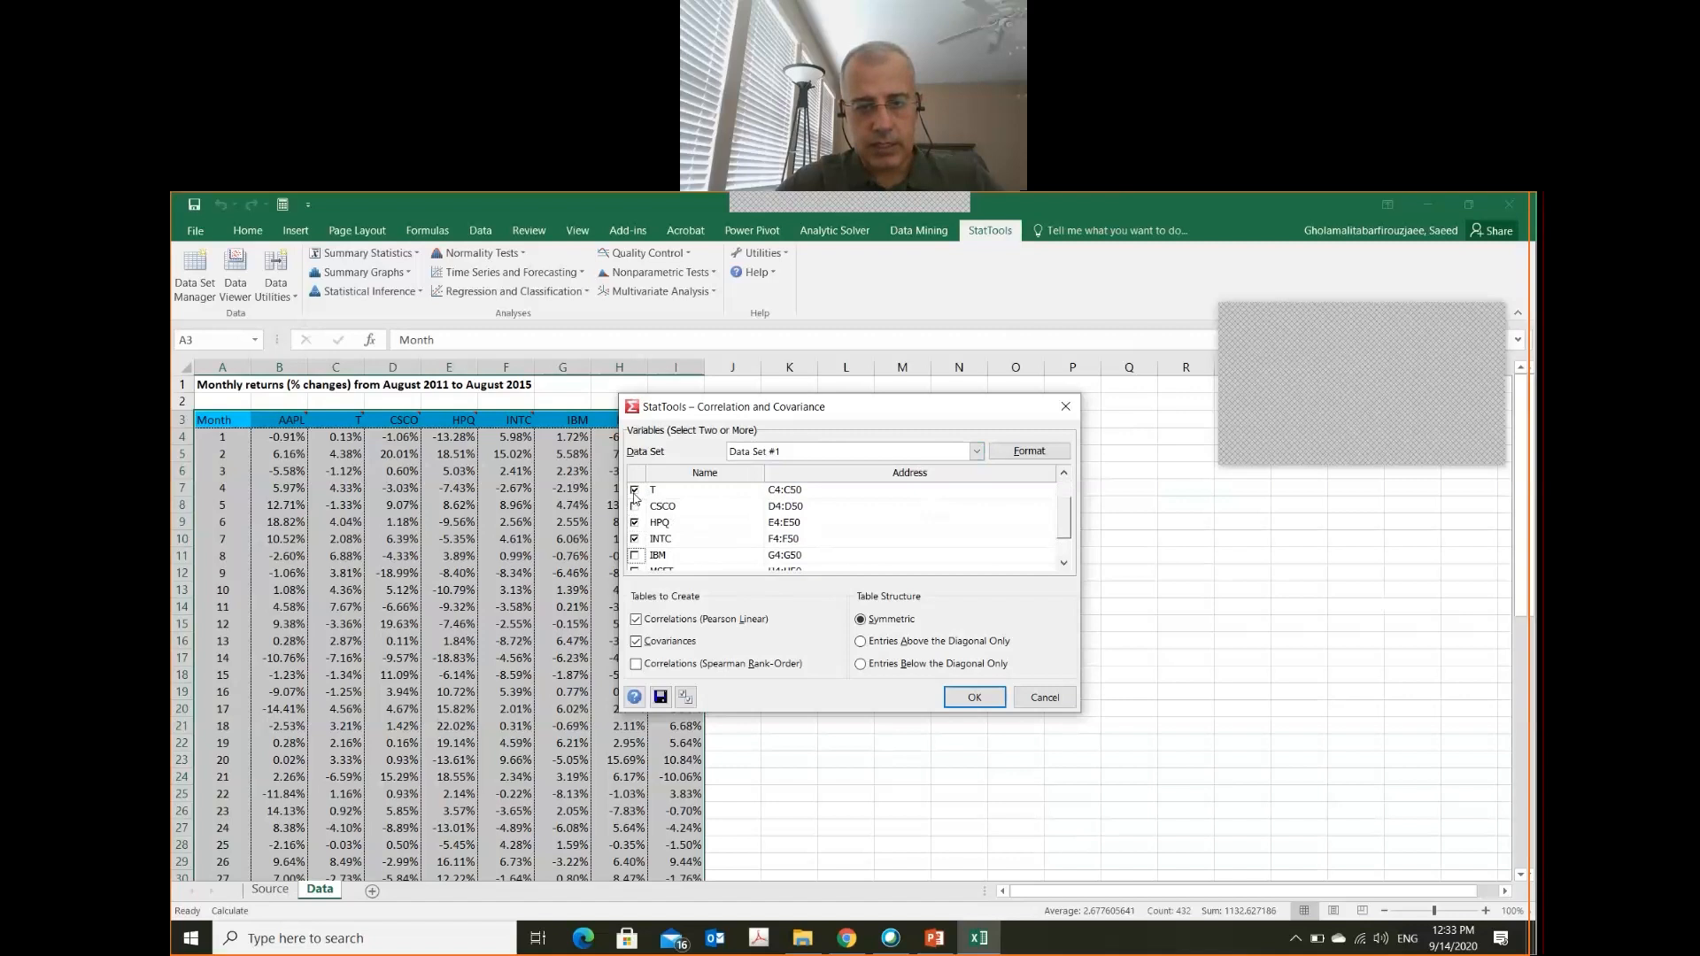
key(space)
key(space)
key(space)
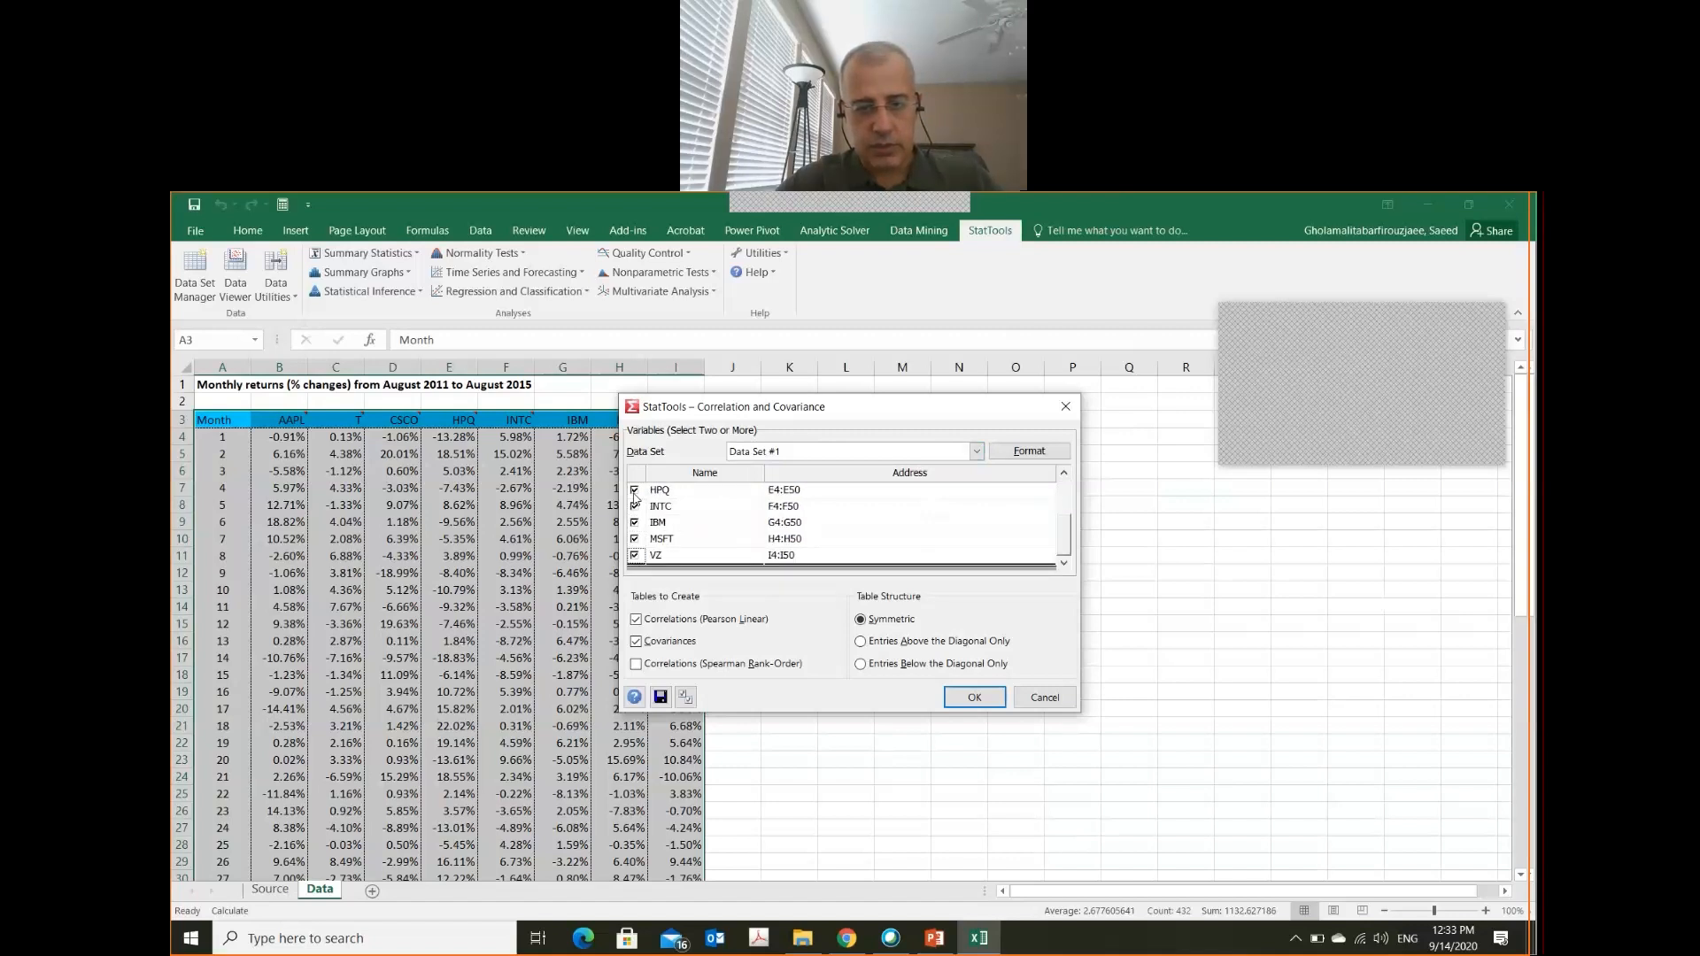
- Exclude covariances from the analysis and generate the symmetric Pearson linear correlation table
key(Up)
key(Up)
key(Up)
key(Up)
key(Up)
key(Up)
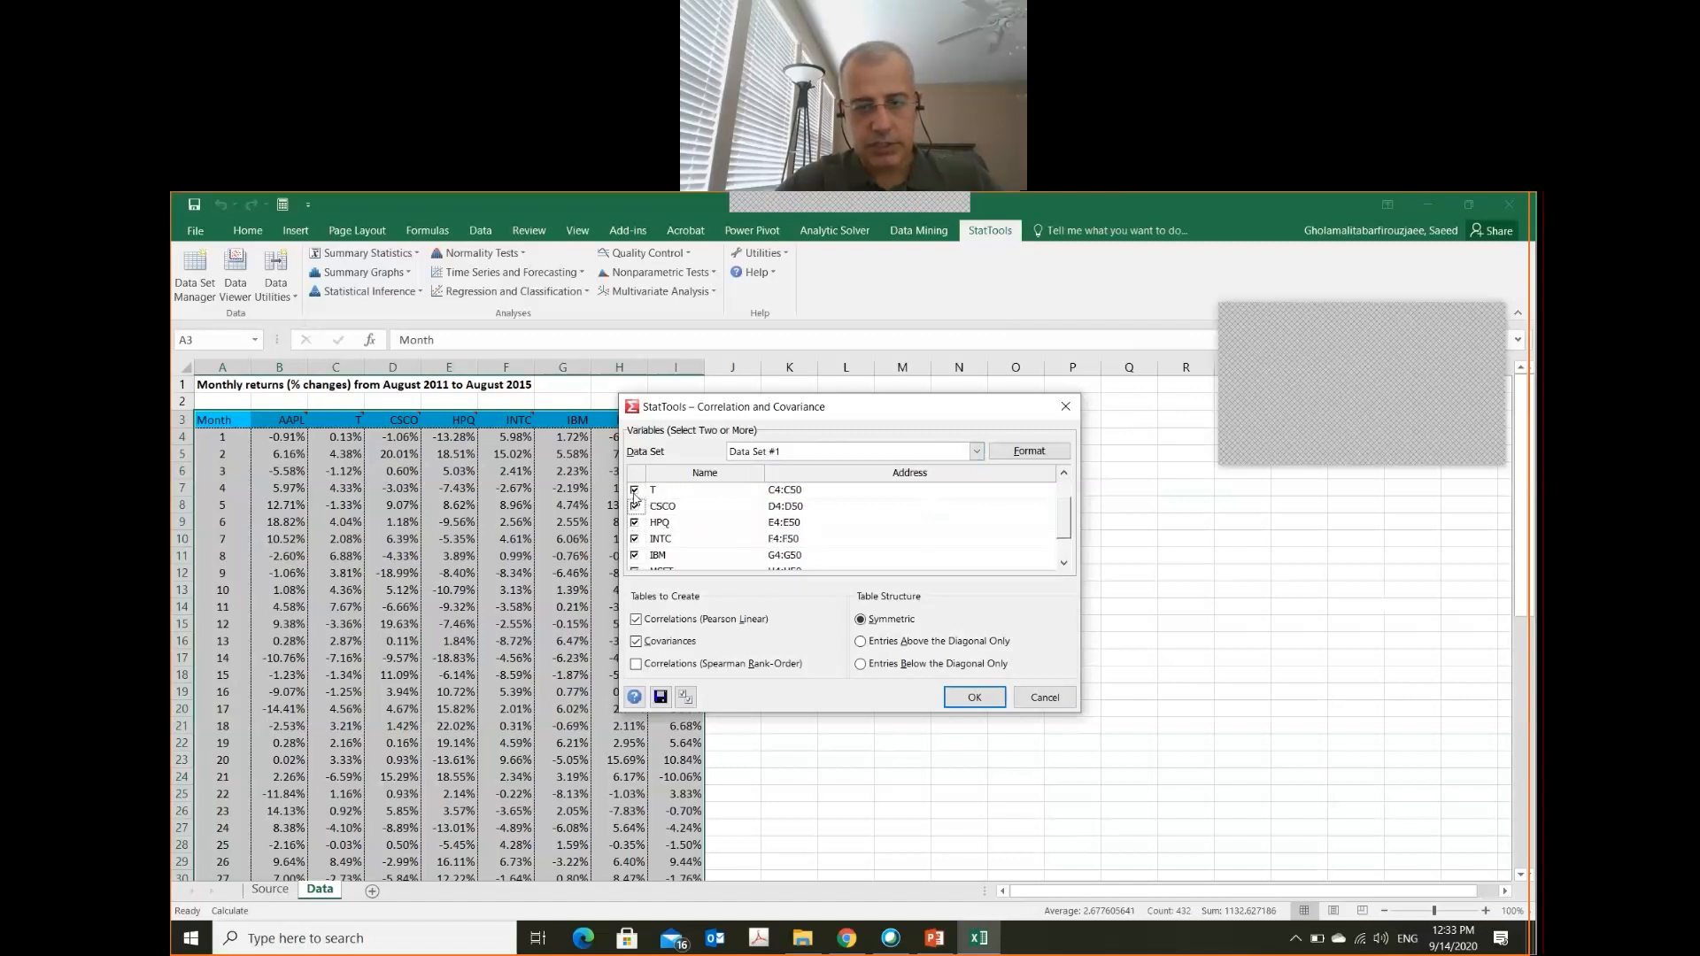
click(657, 645)
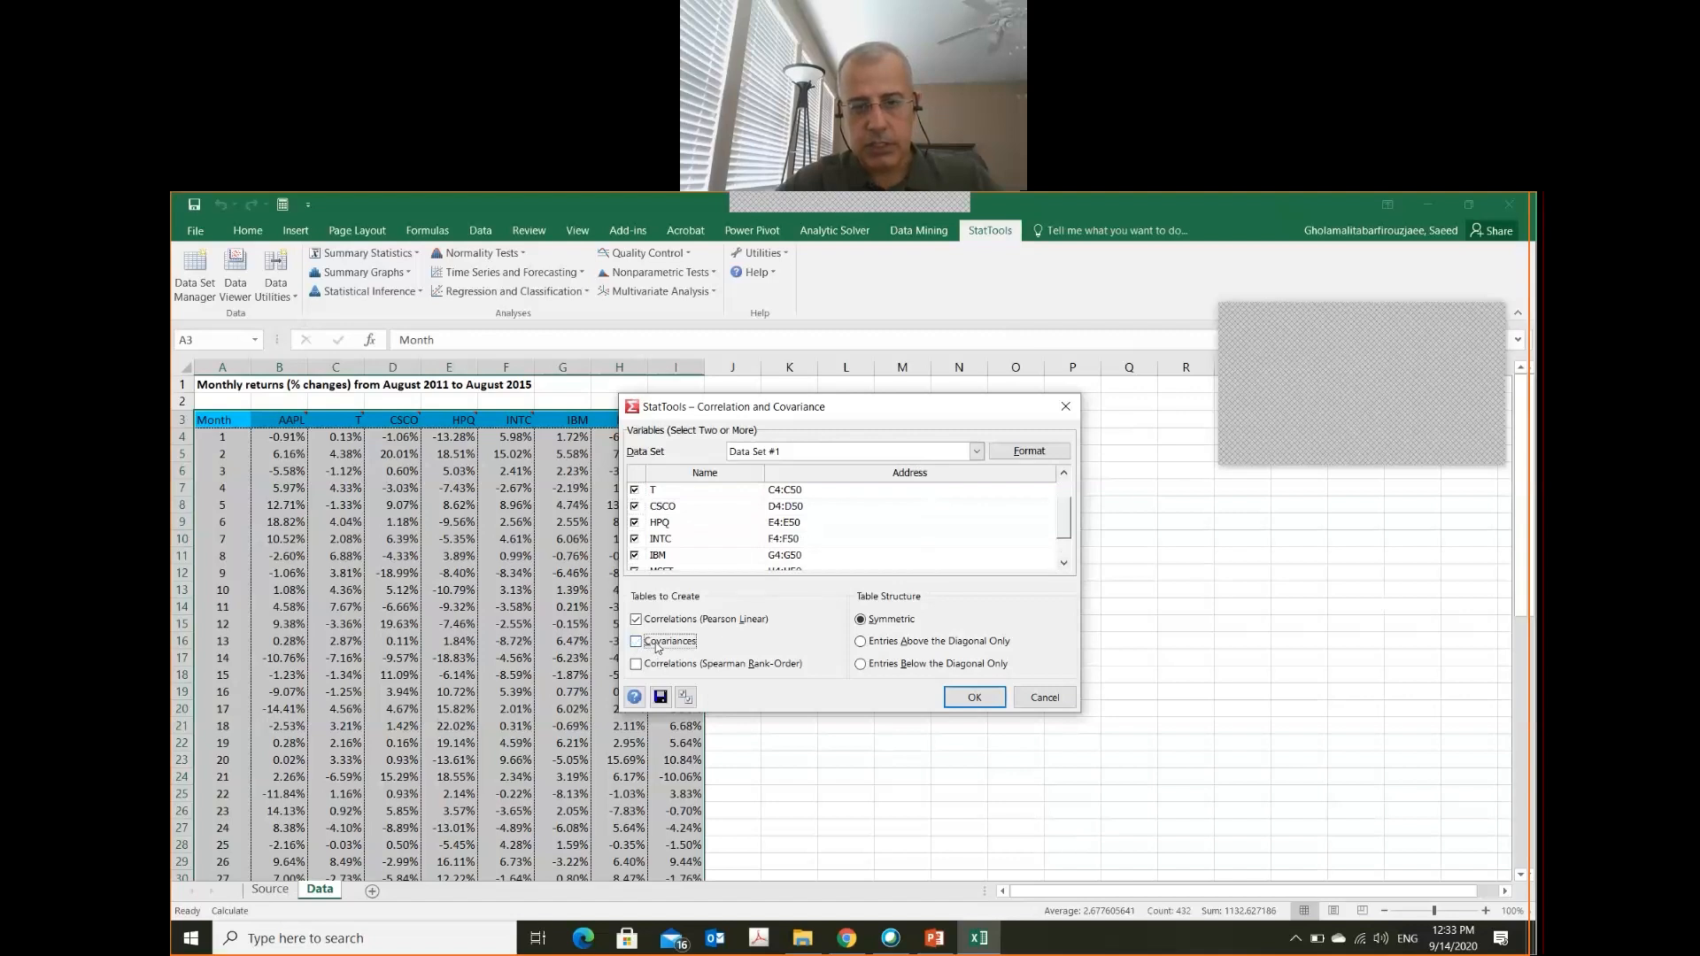
click(972, 697)
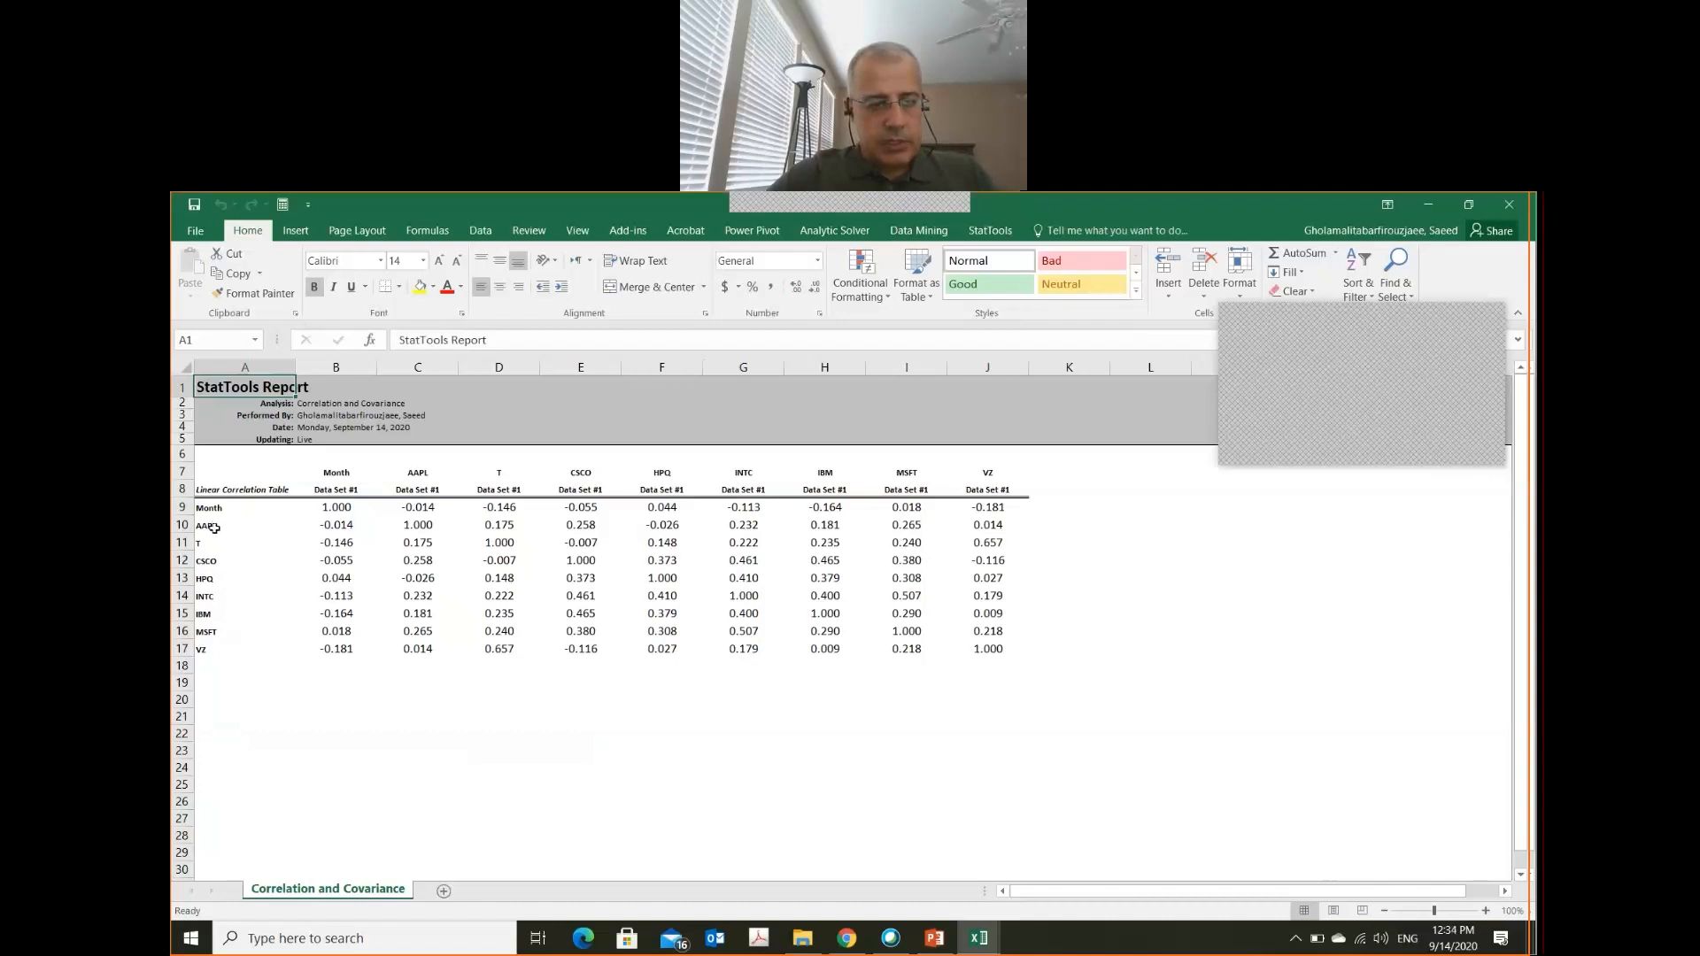
- Examine the correlation between AAPL and CSCO in the AAPL row of the linear correlation table
click(212, 562)
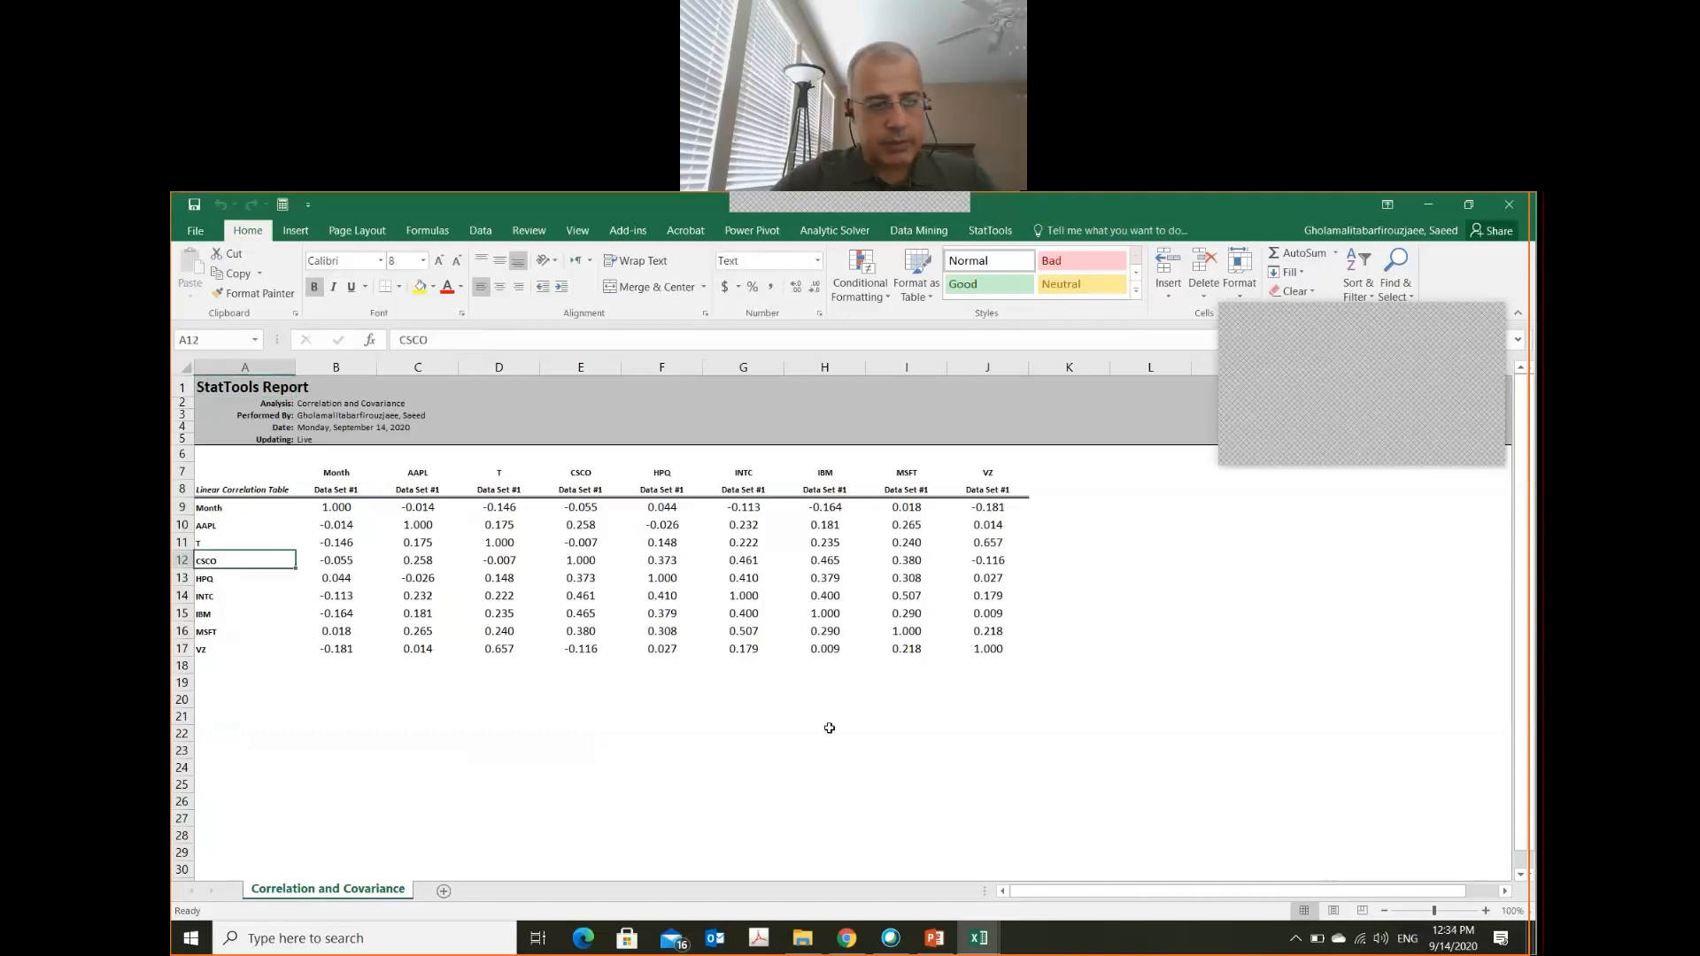
key(Up)
key(Up)
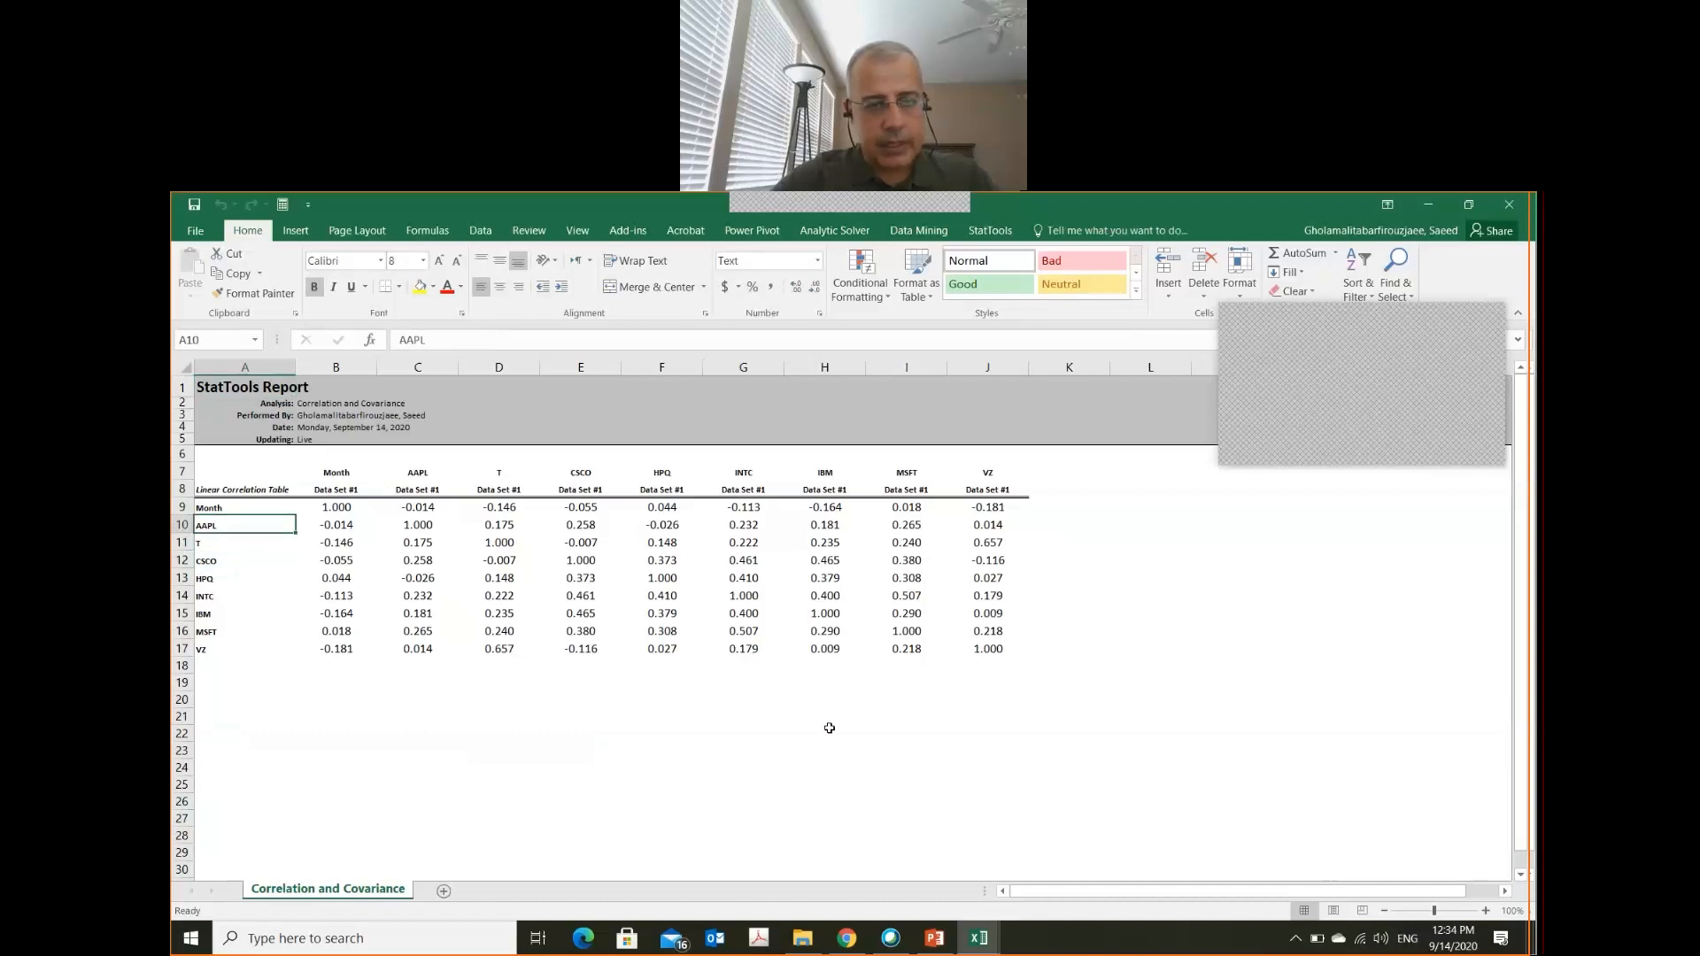
key(Right)
key(Right)
key(Right)
key(Right)
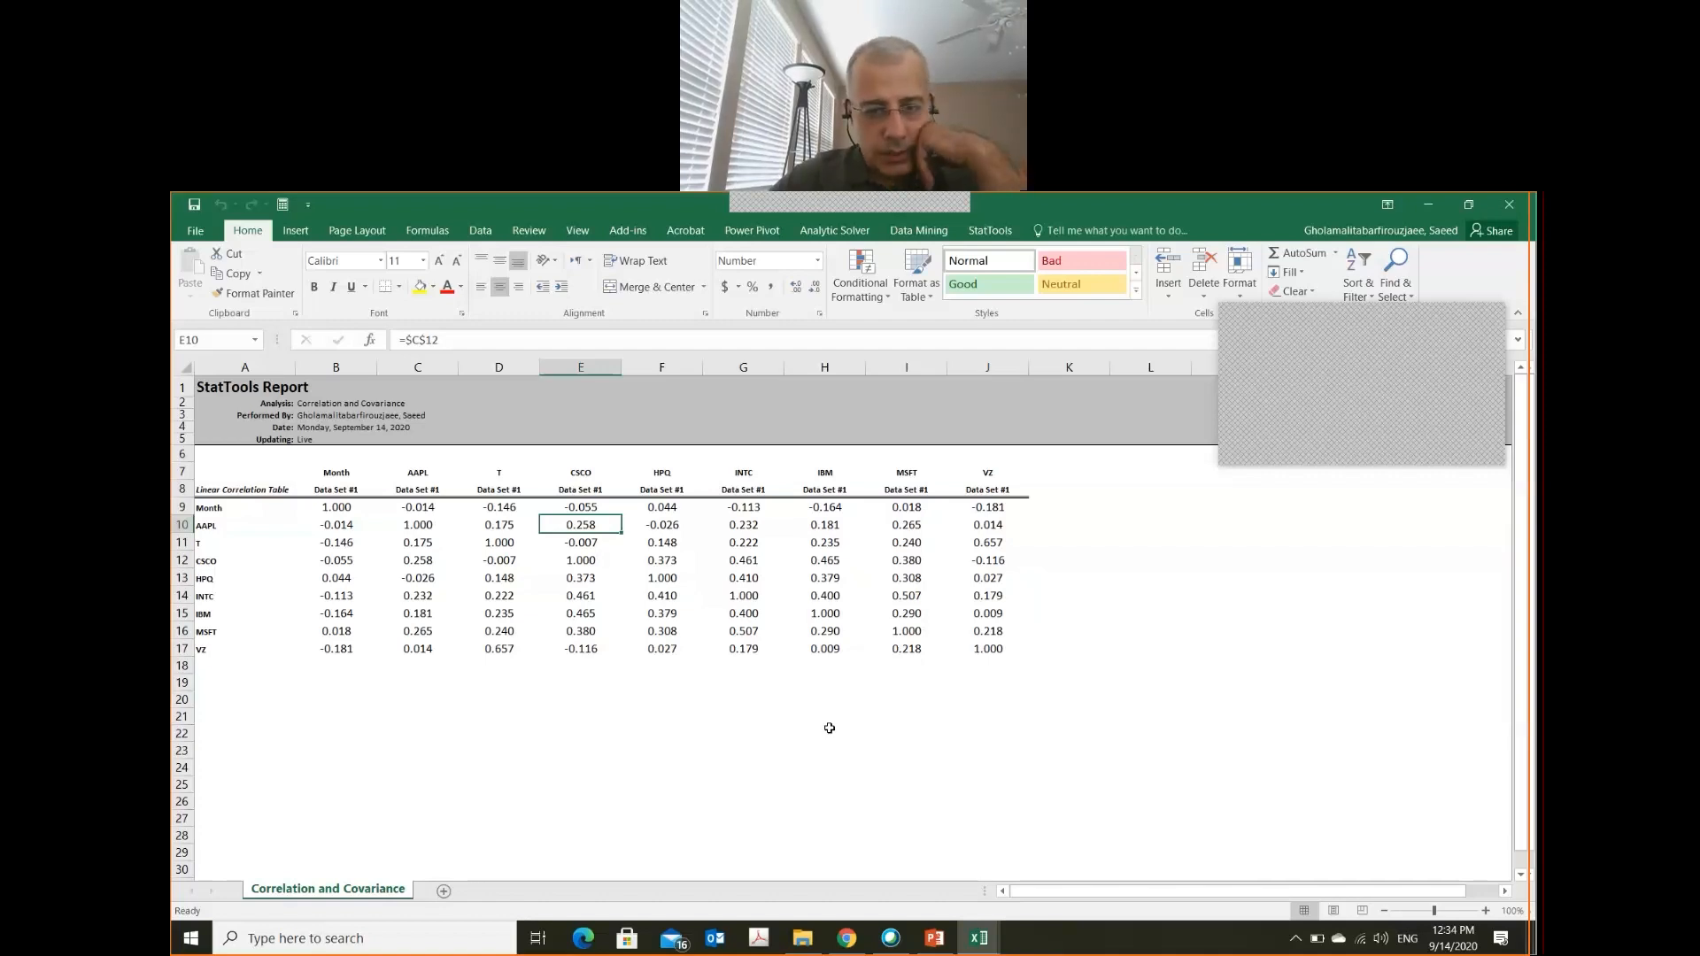
key(Left)
key(Left)
key(Left)
key(Left)
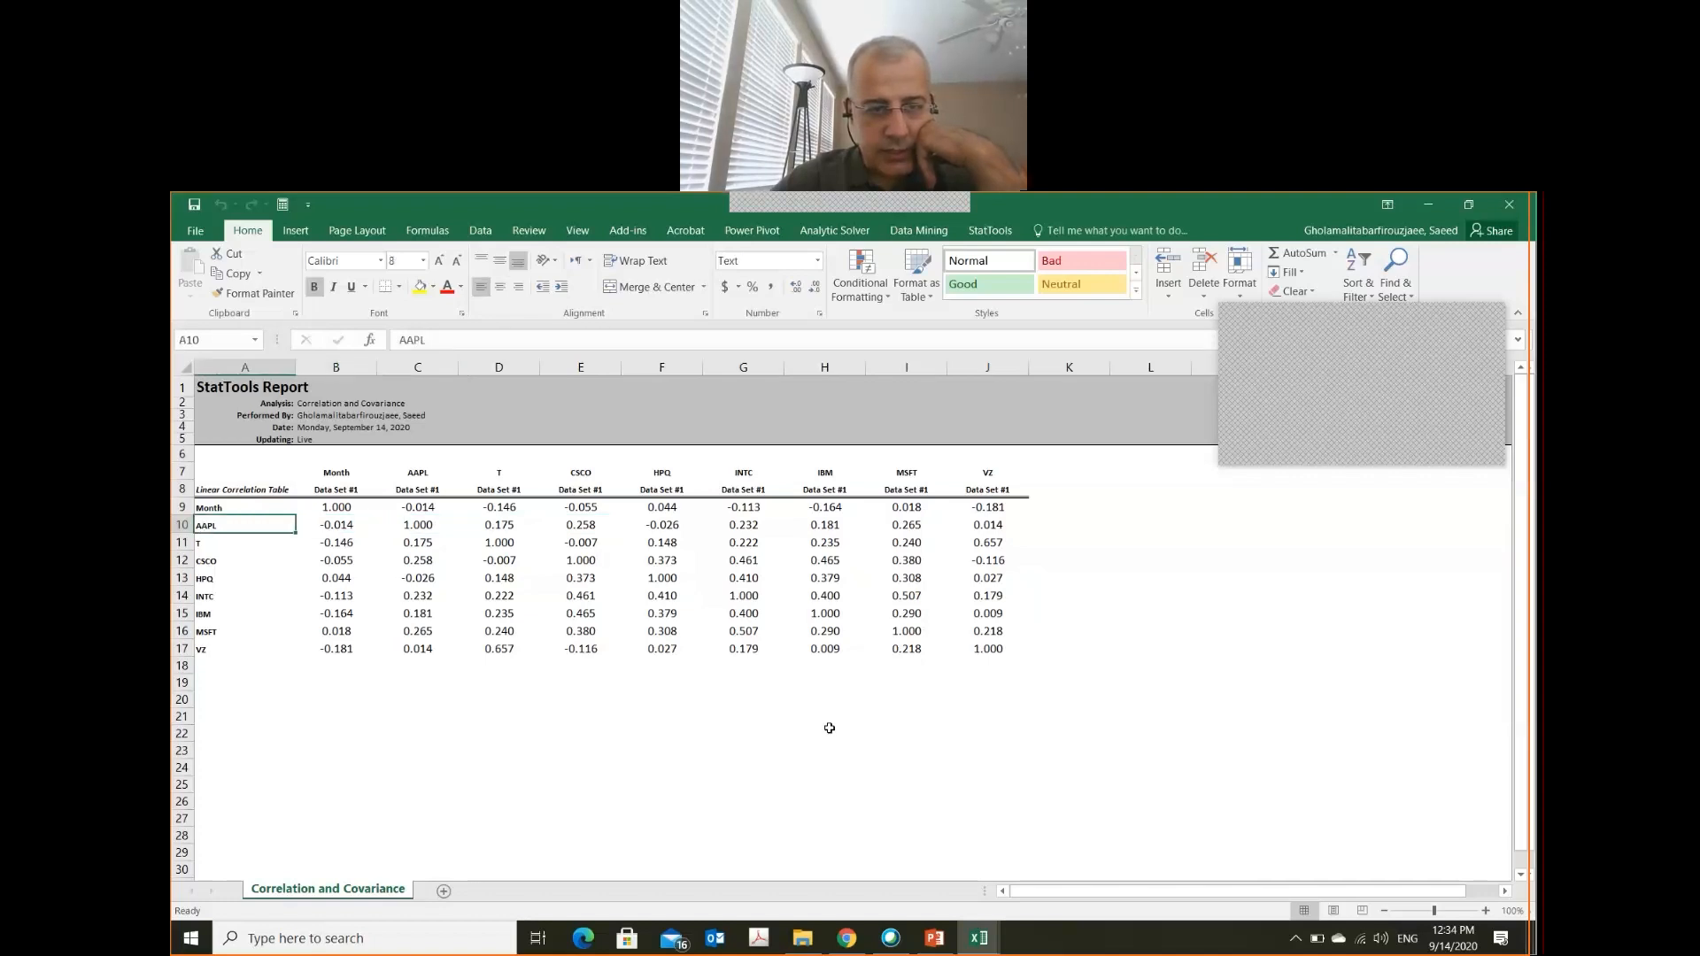
- Read across the CSCO row of the correlation table, from the Month column to the IBM column
key(Right)
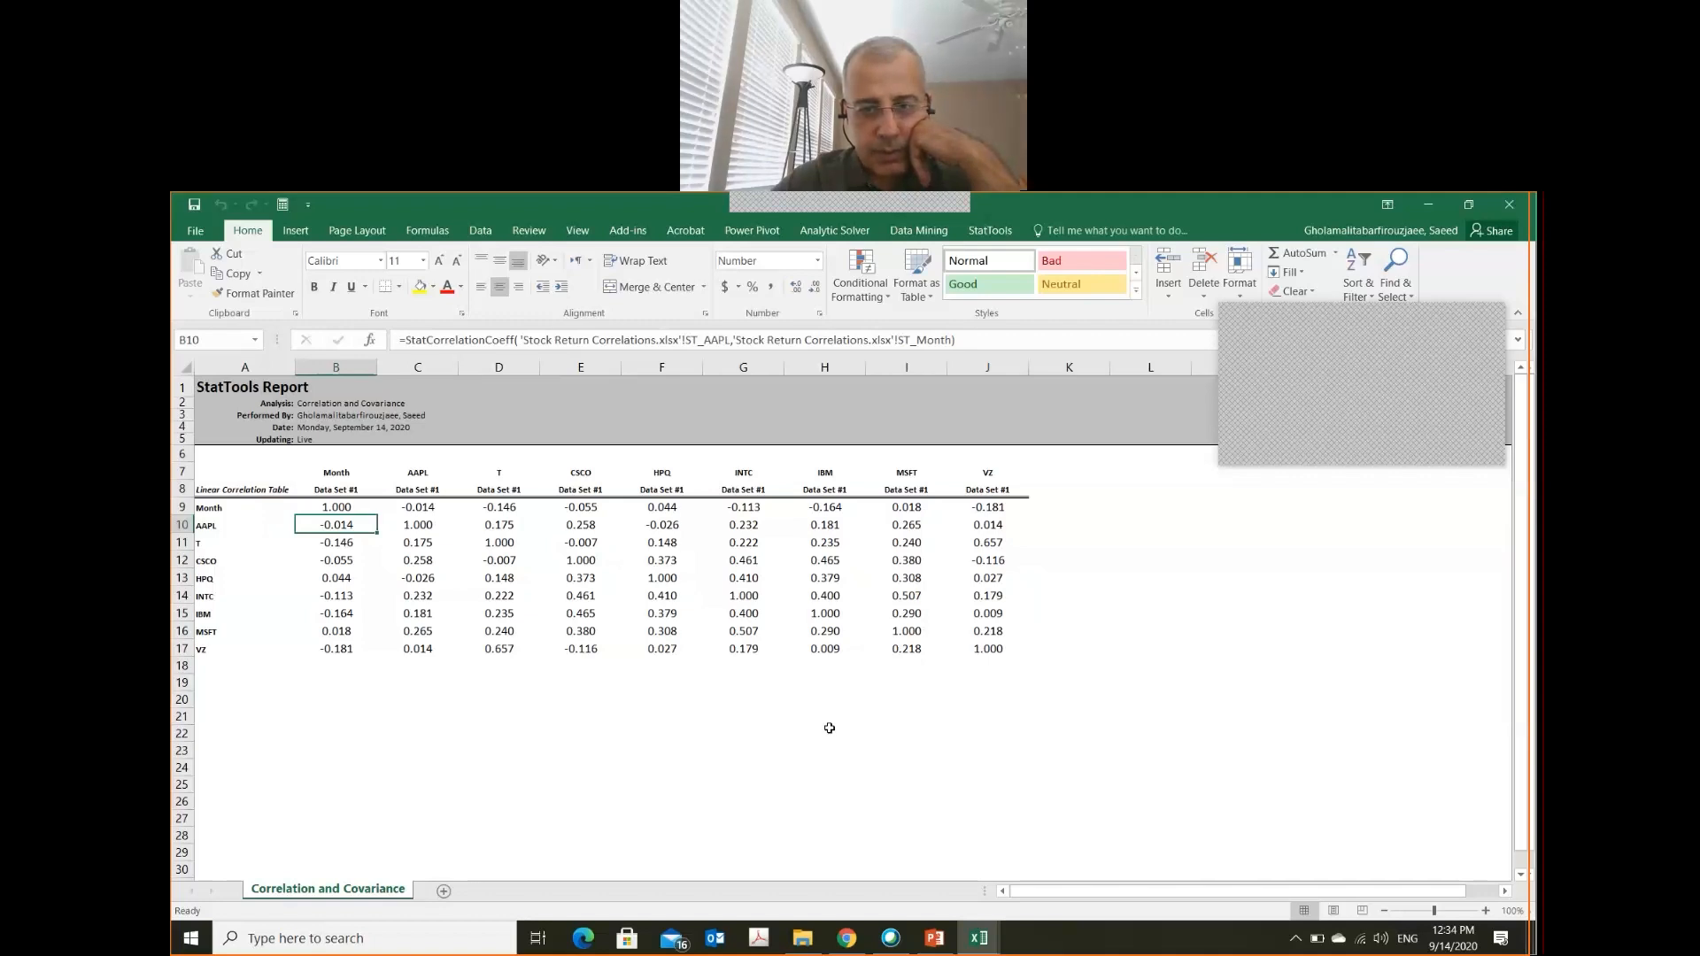
key(Down)
key(Down)
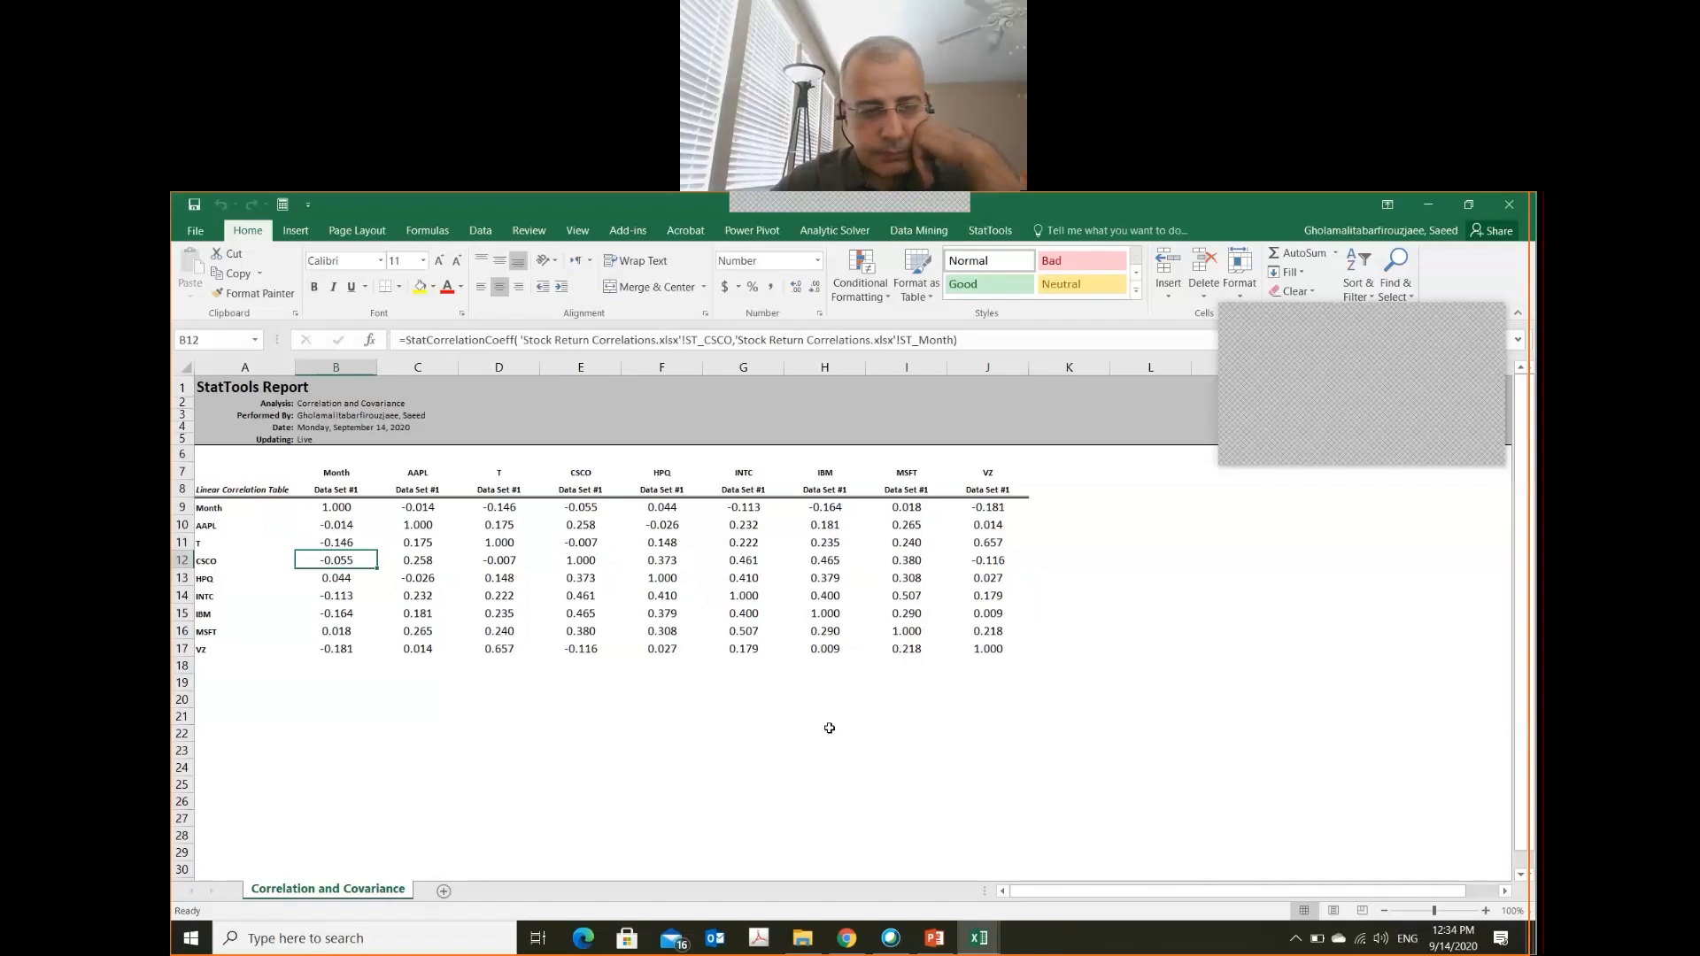
key(Right)
key(Right)
key(Right)
key(Right)
key(Right)
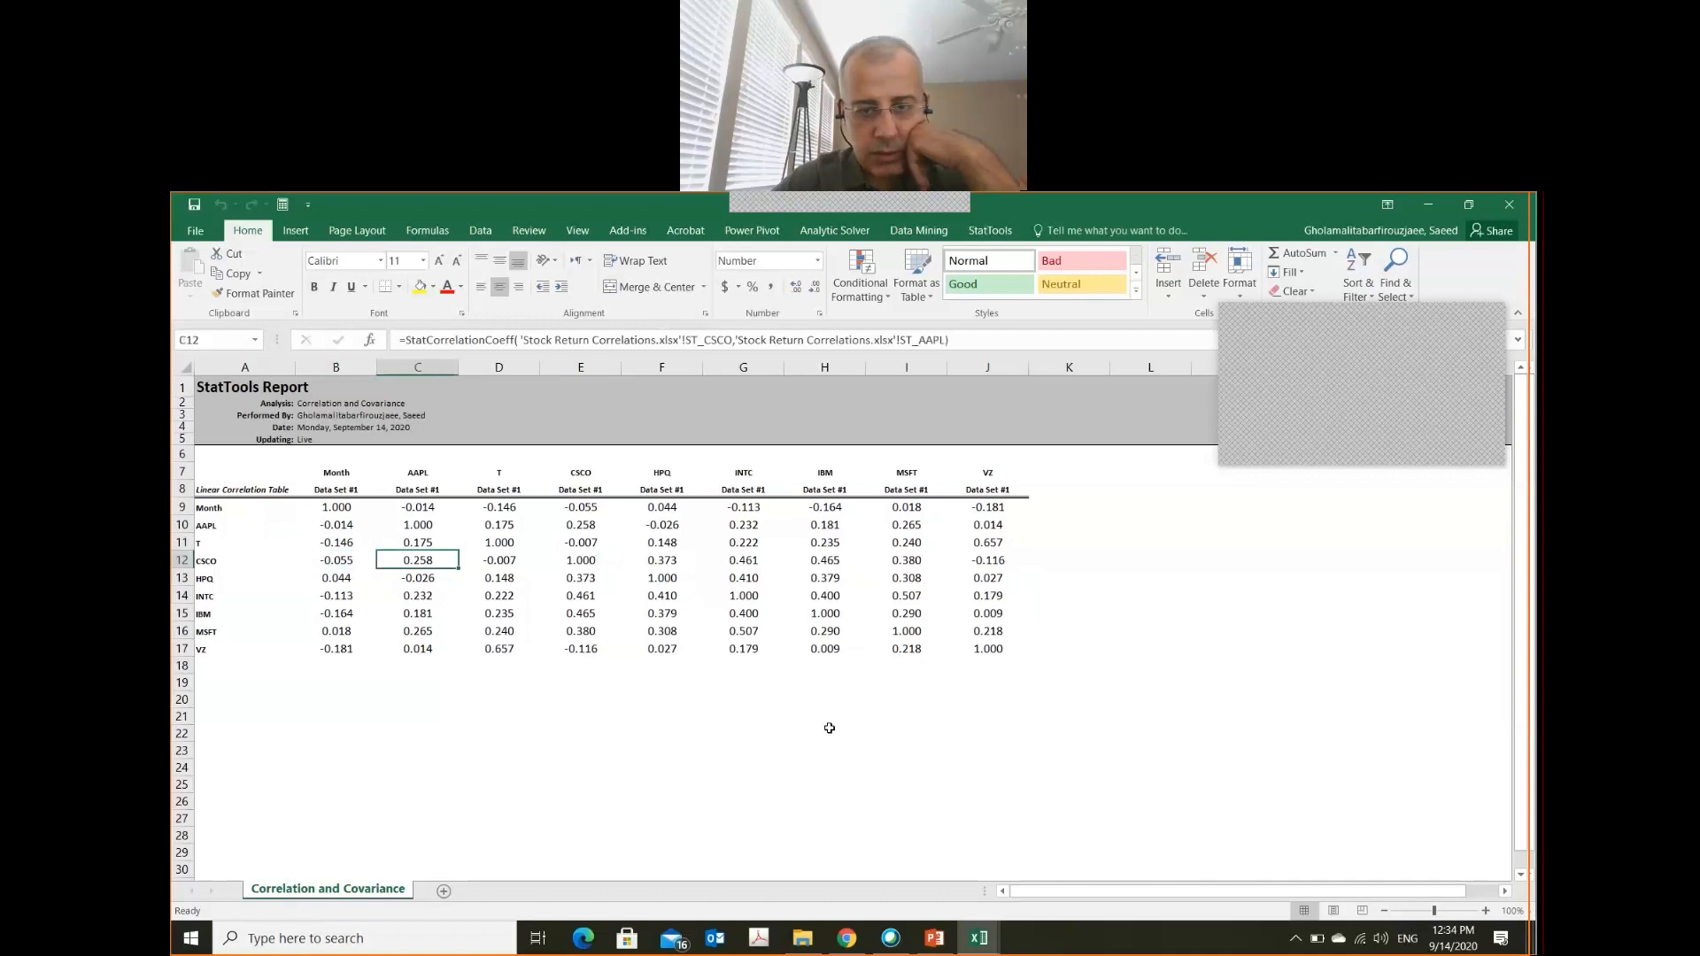
key(Right)
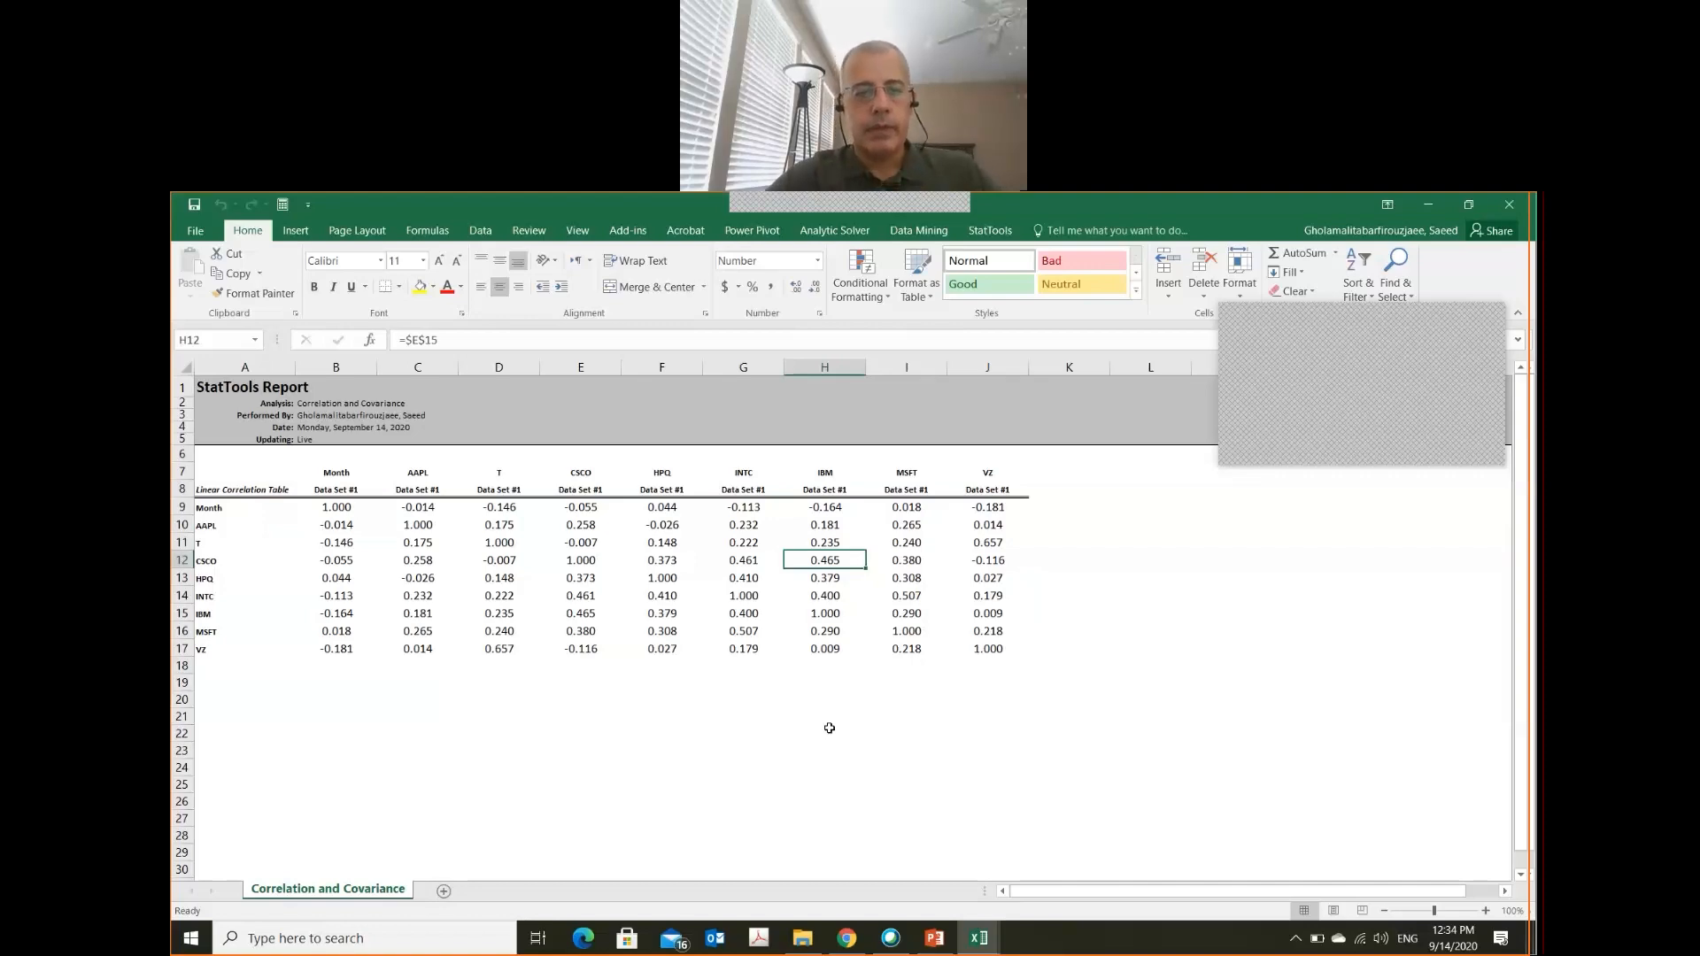
- Return to the returns workbook and create a StatTools scatterplot with CSCO as X, IBM as Y and the correlation coefficient displayed
key(alt+Tab)
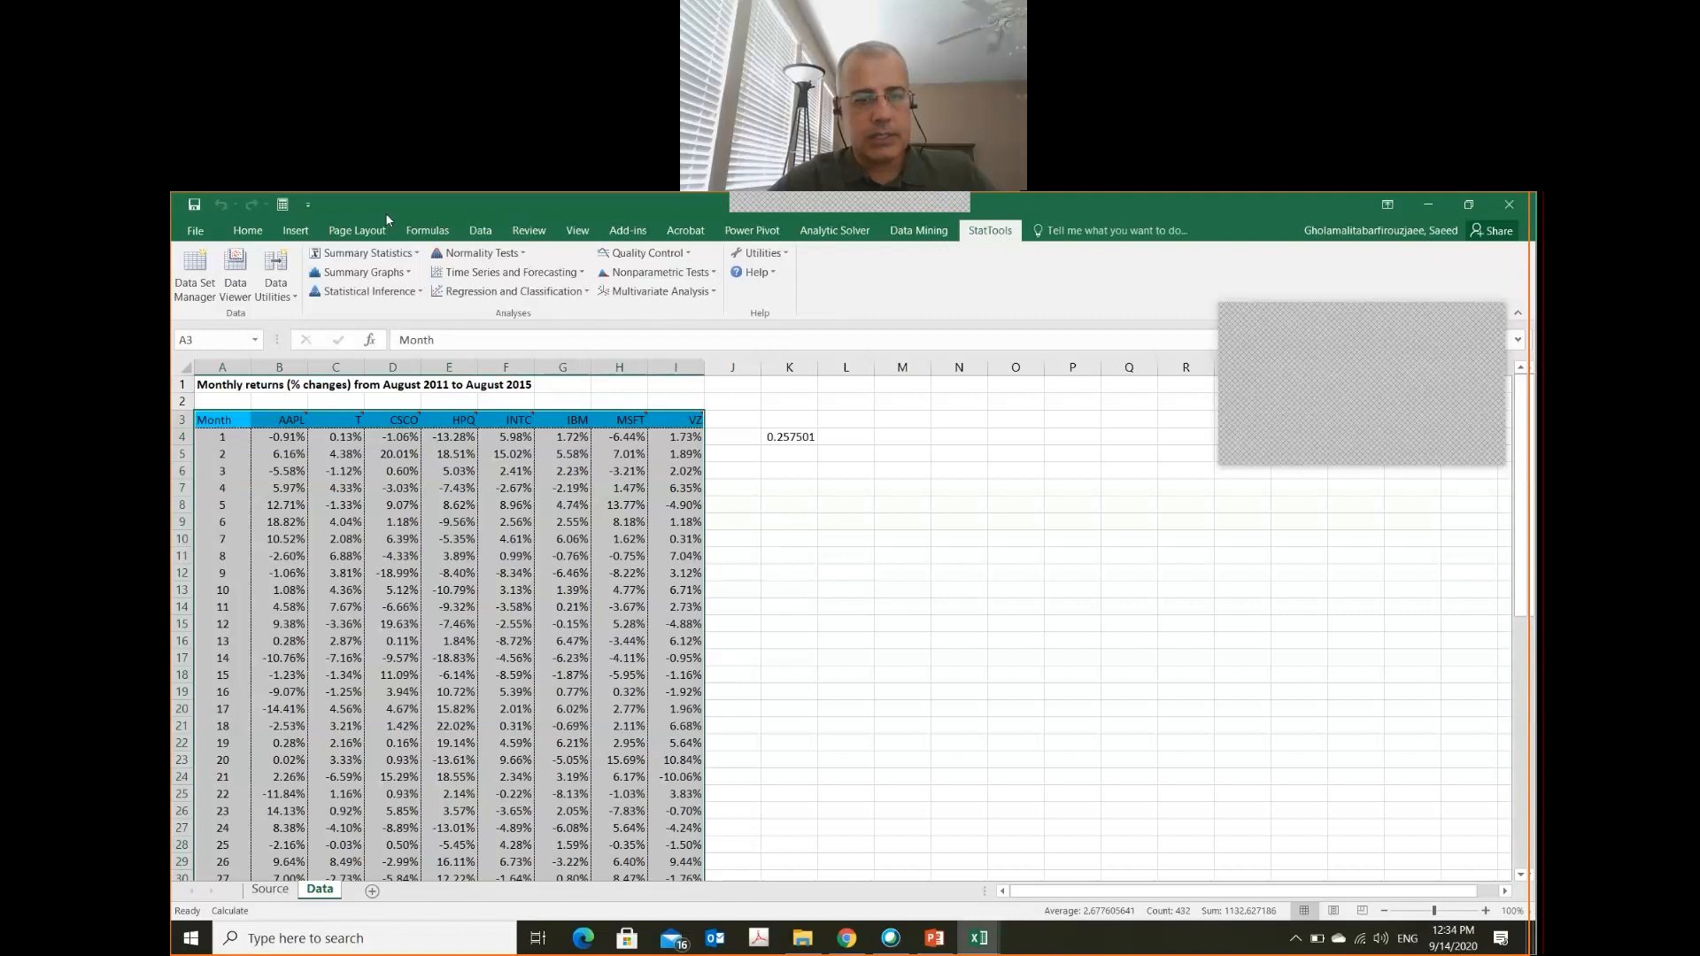
click(399, 278)
click(389, 317)
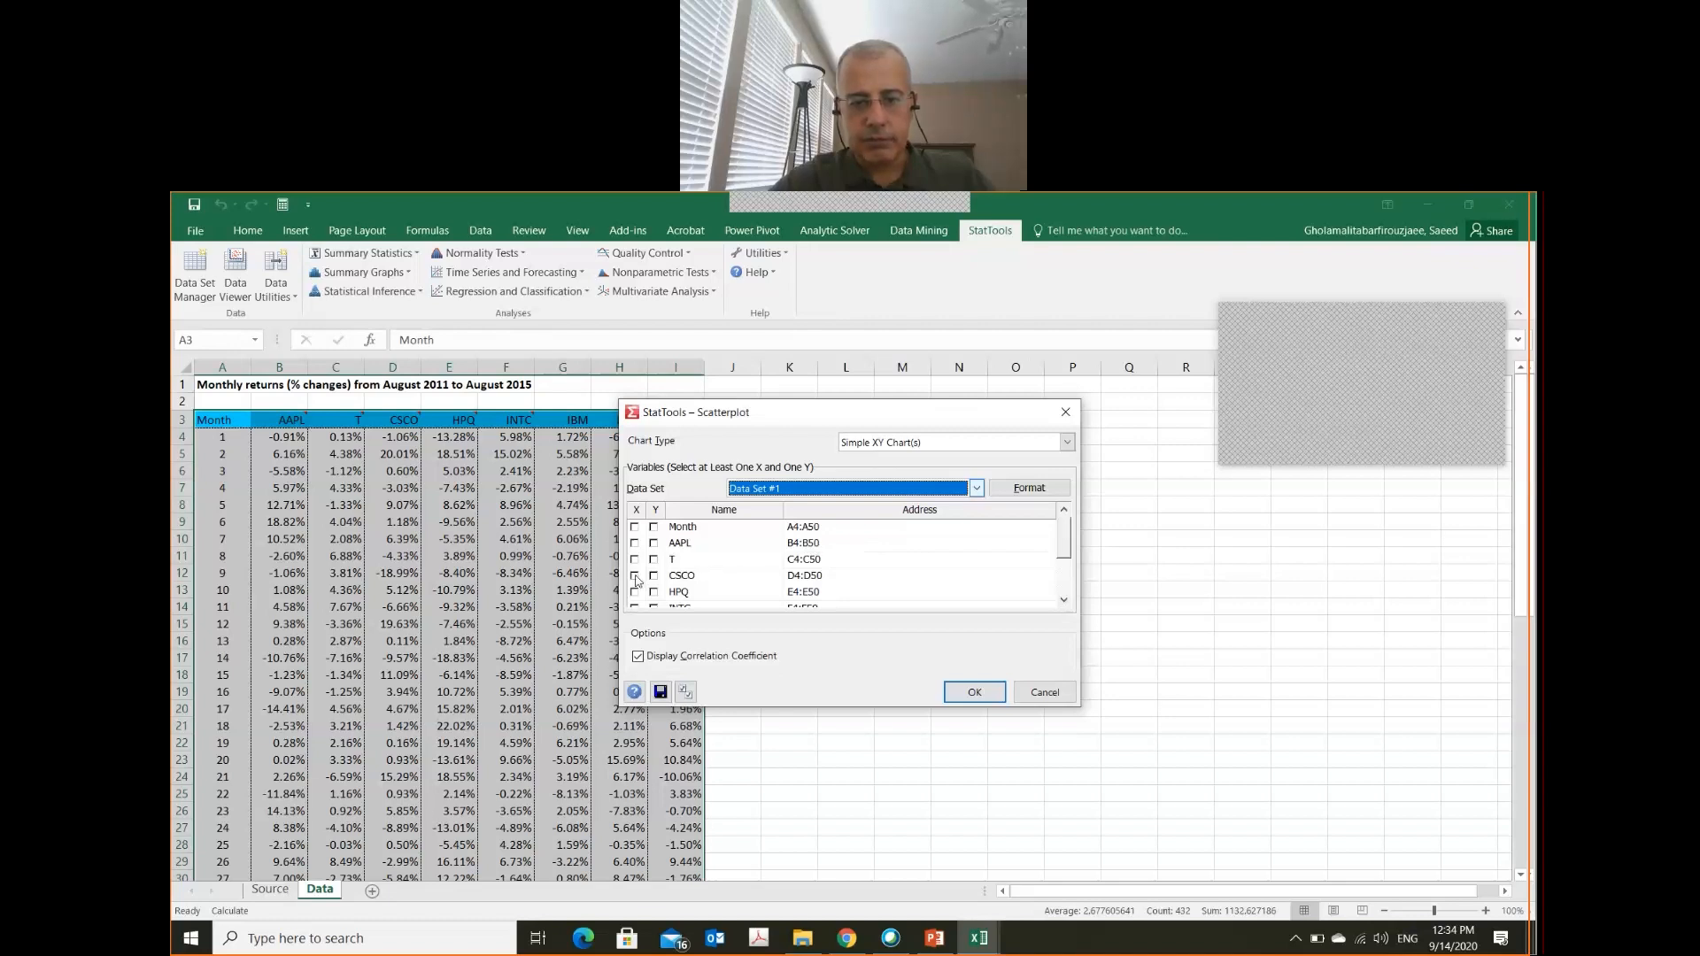
click(634, 575)
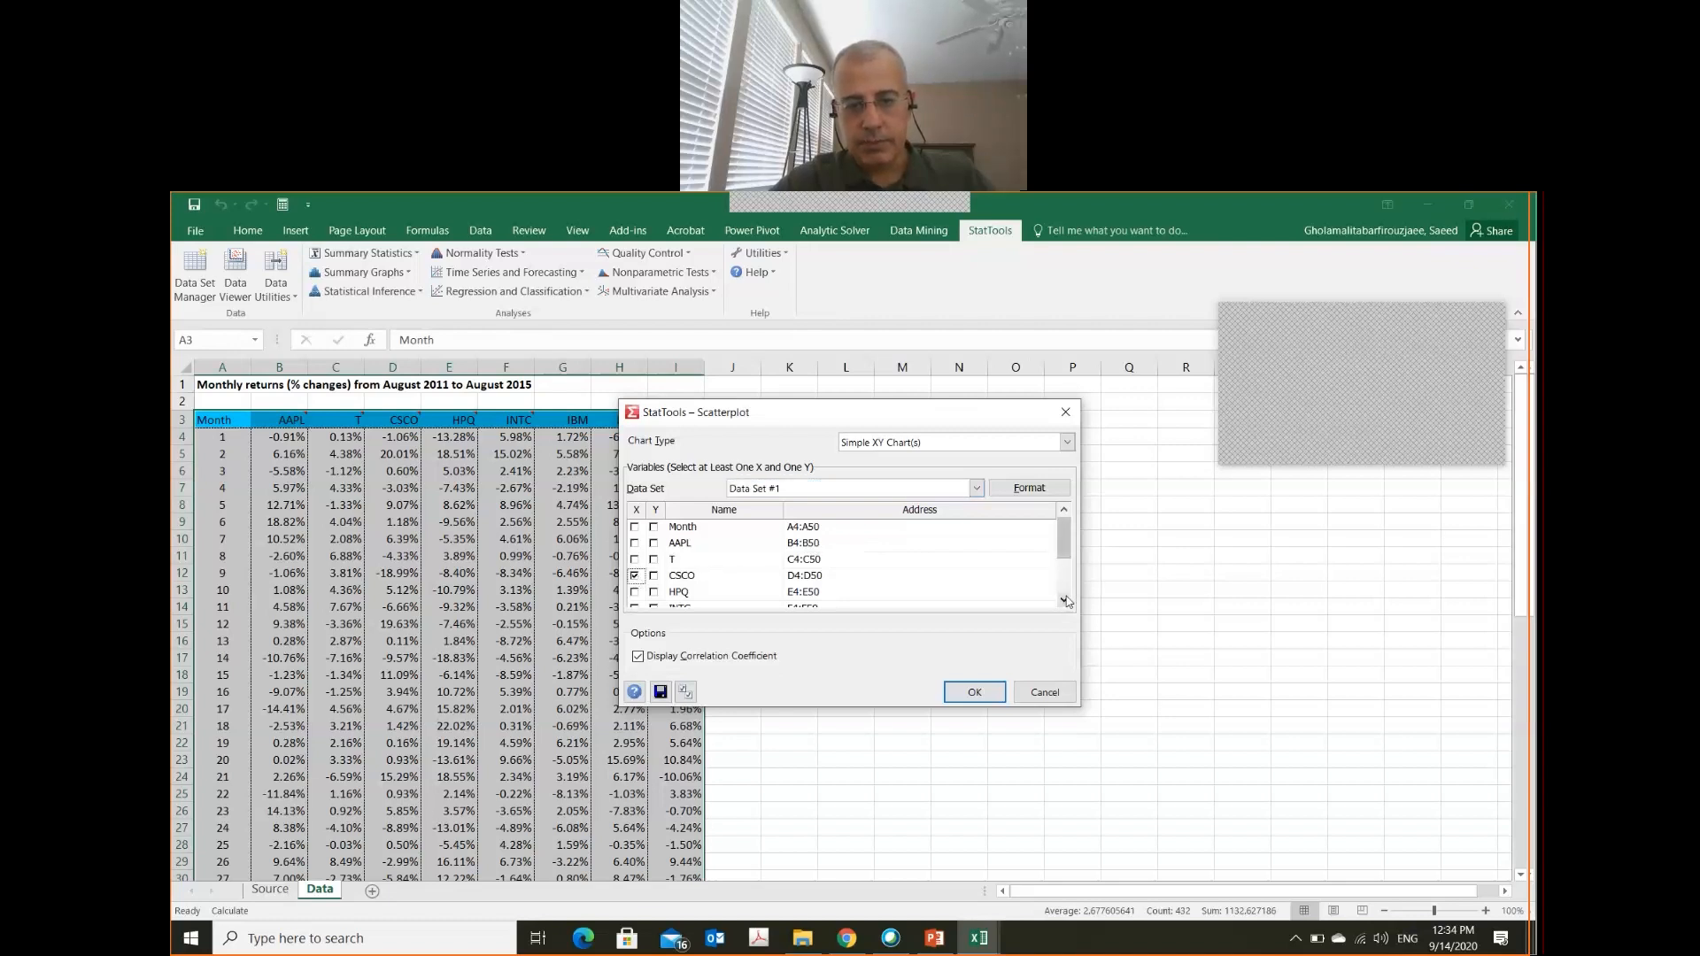
click(1065, 598)
click(1065, 601)
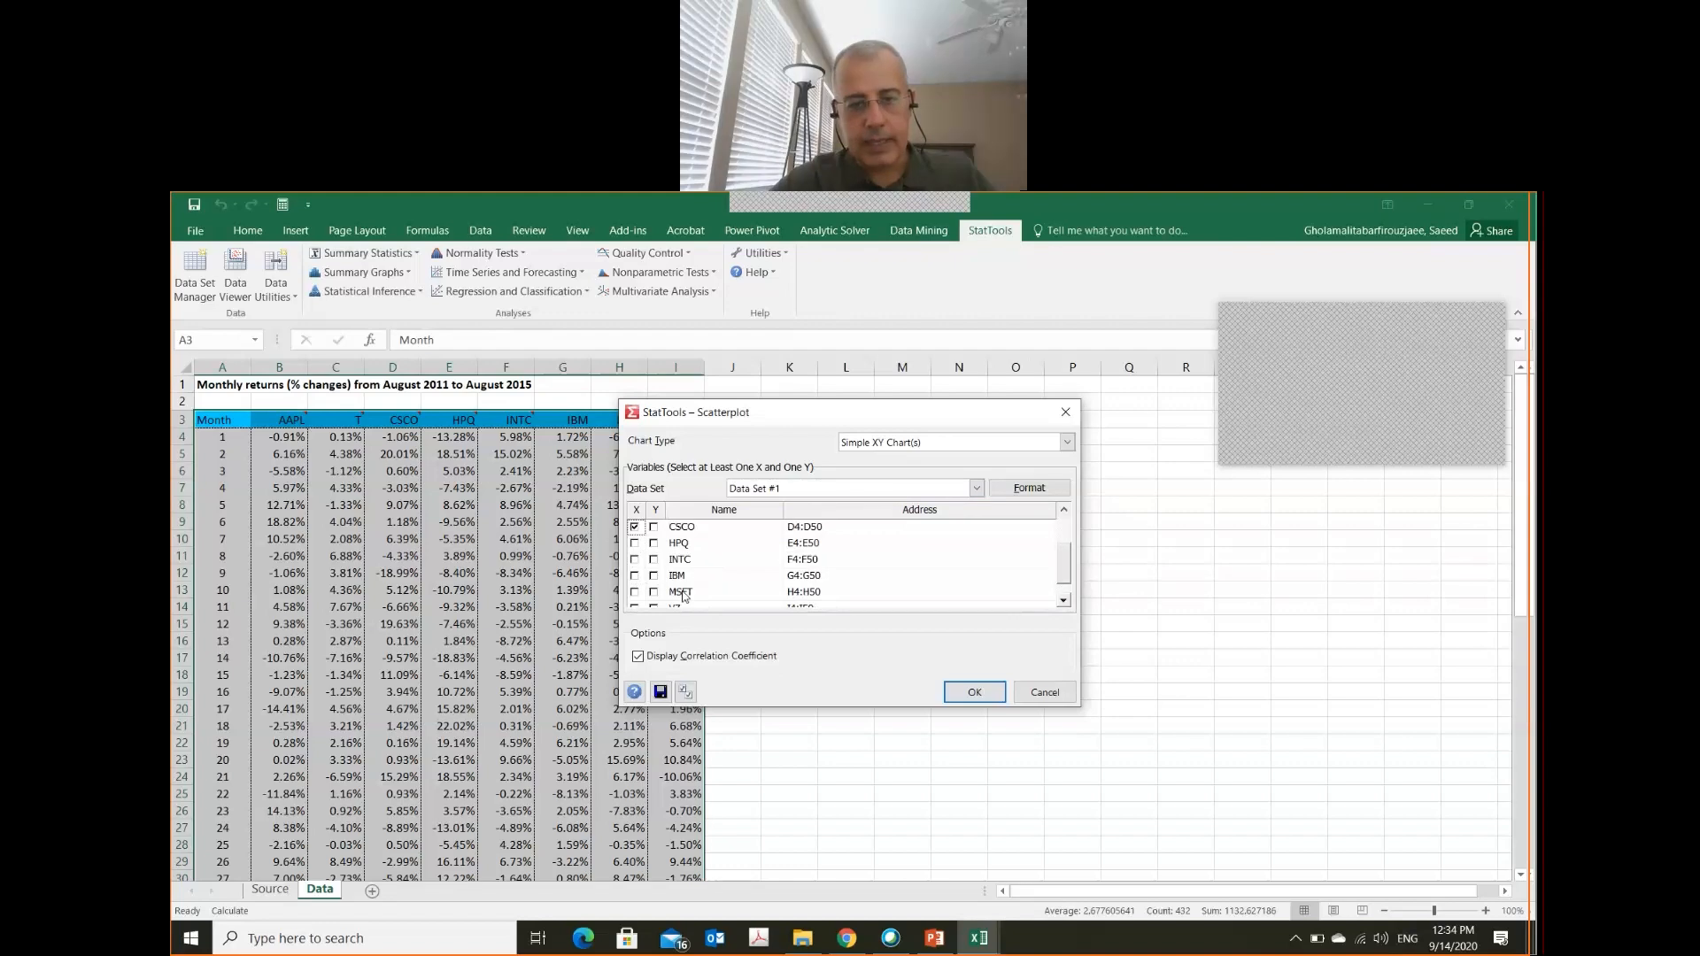
click(654, 577)
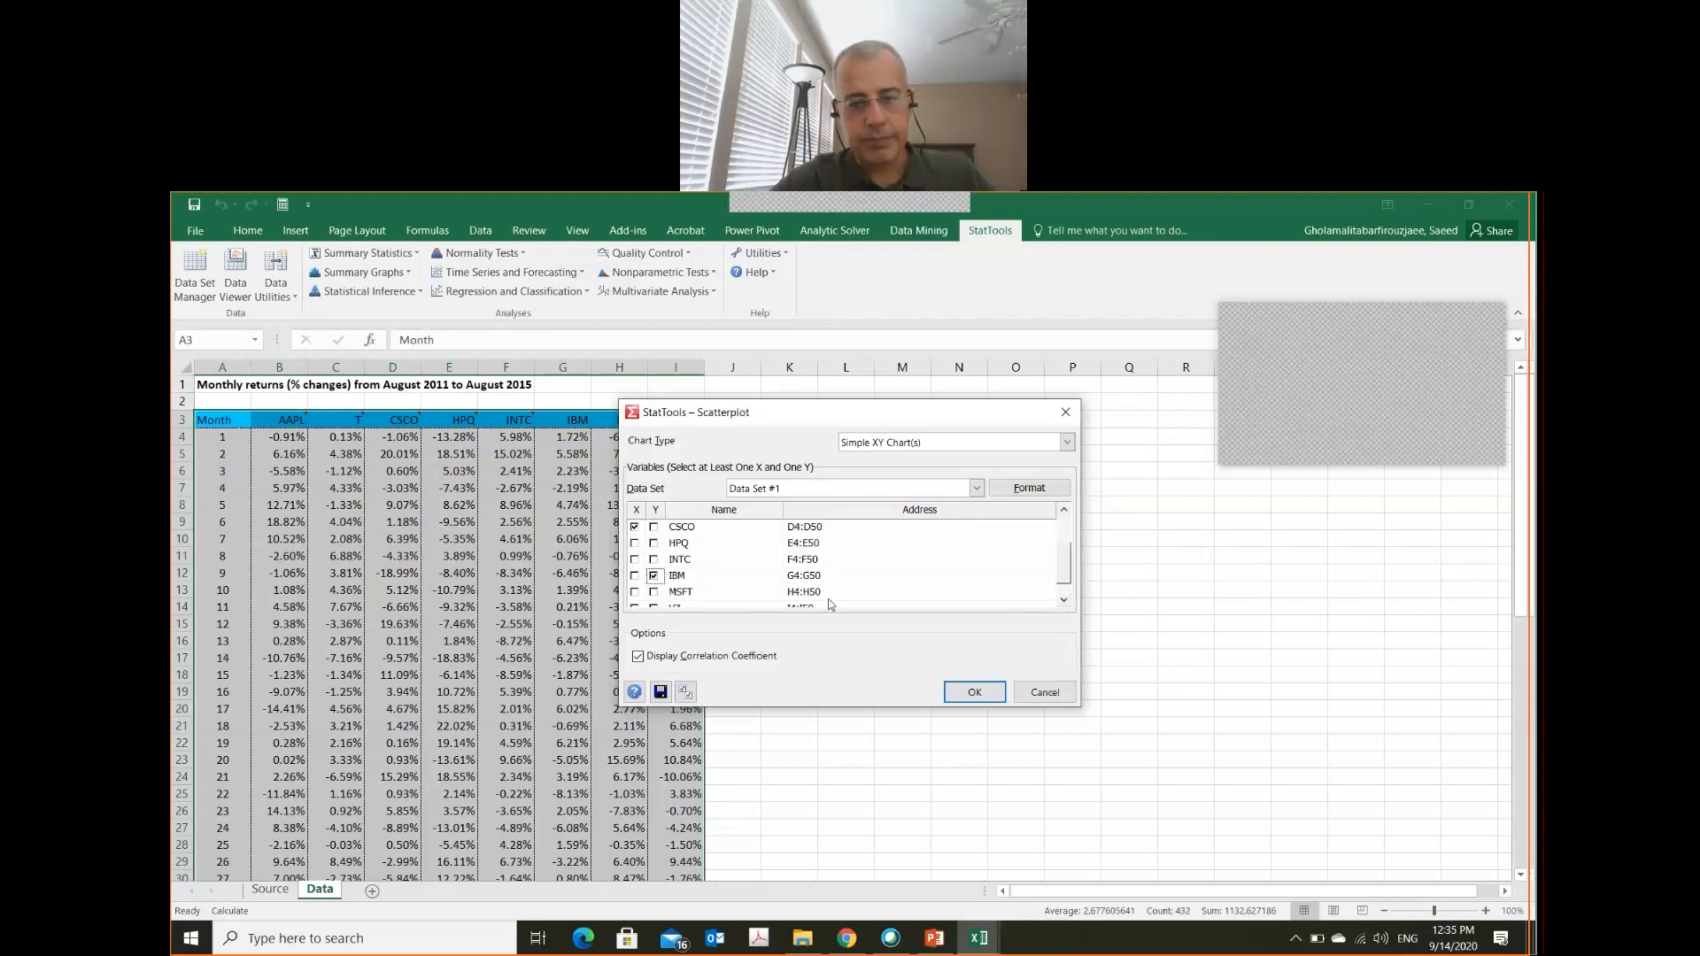
click(961, 696)
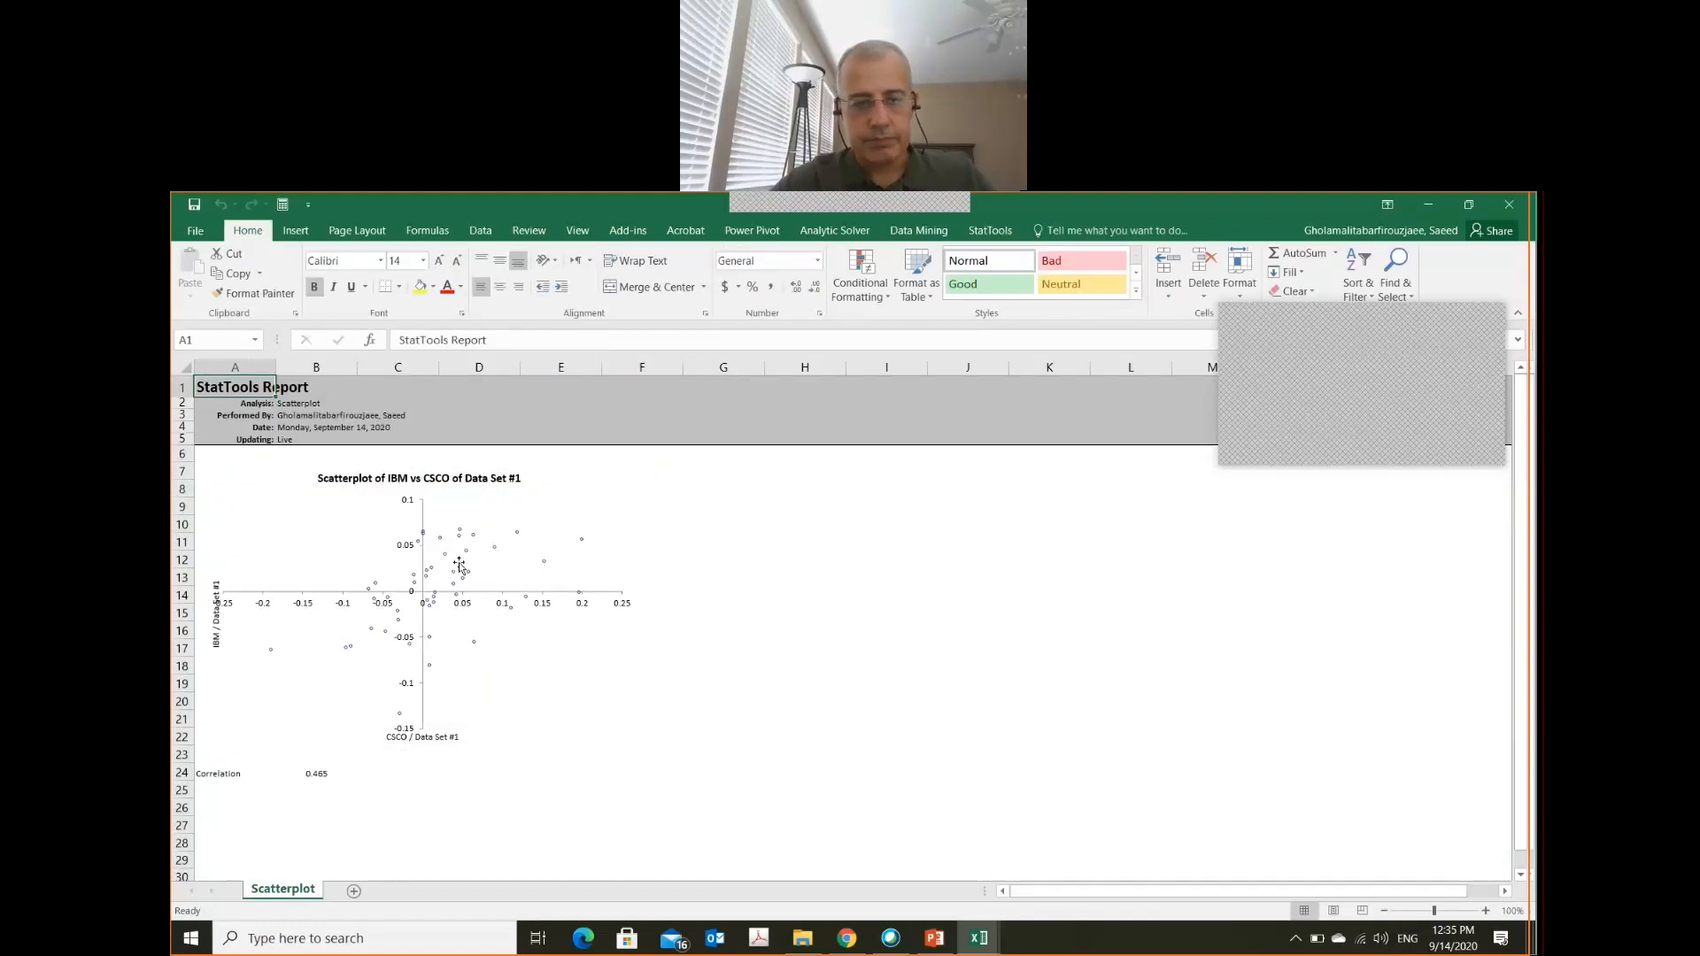
- Add a linear trendline to the data series in the IBM versus CSCO scatterplot
click(460, 538)
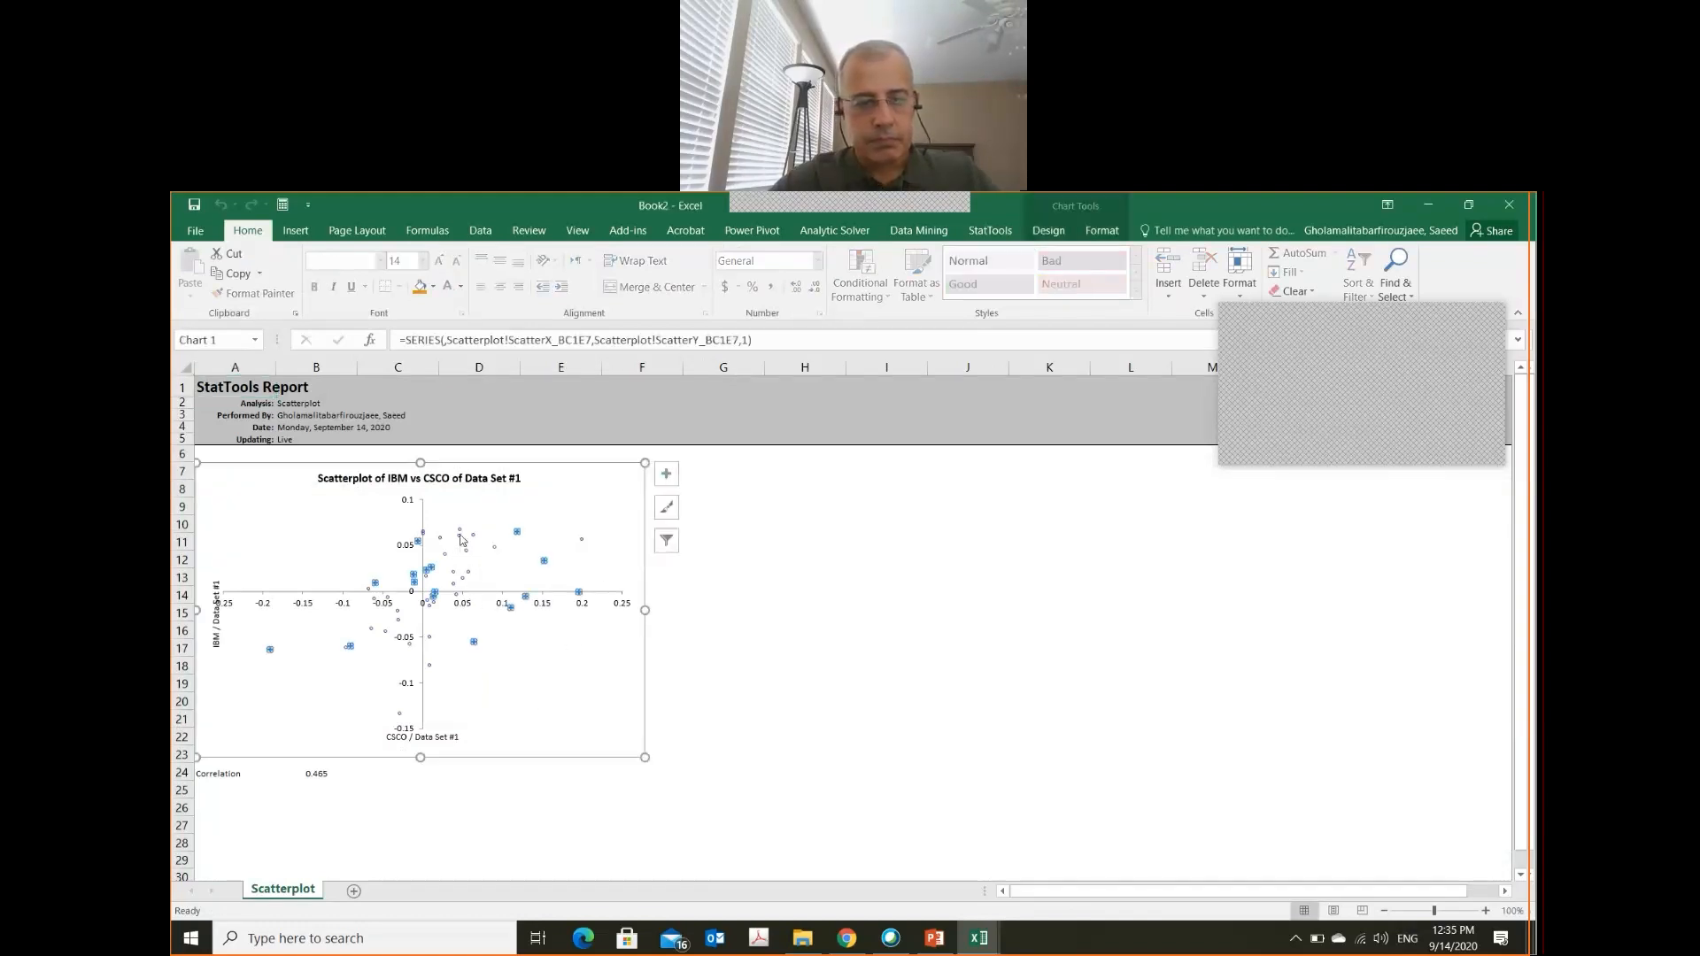
right_click(460, 539)
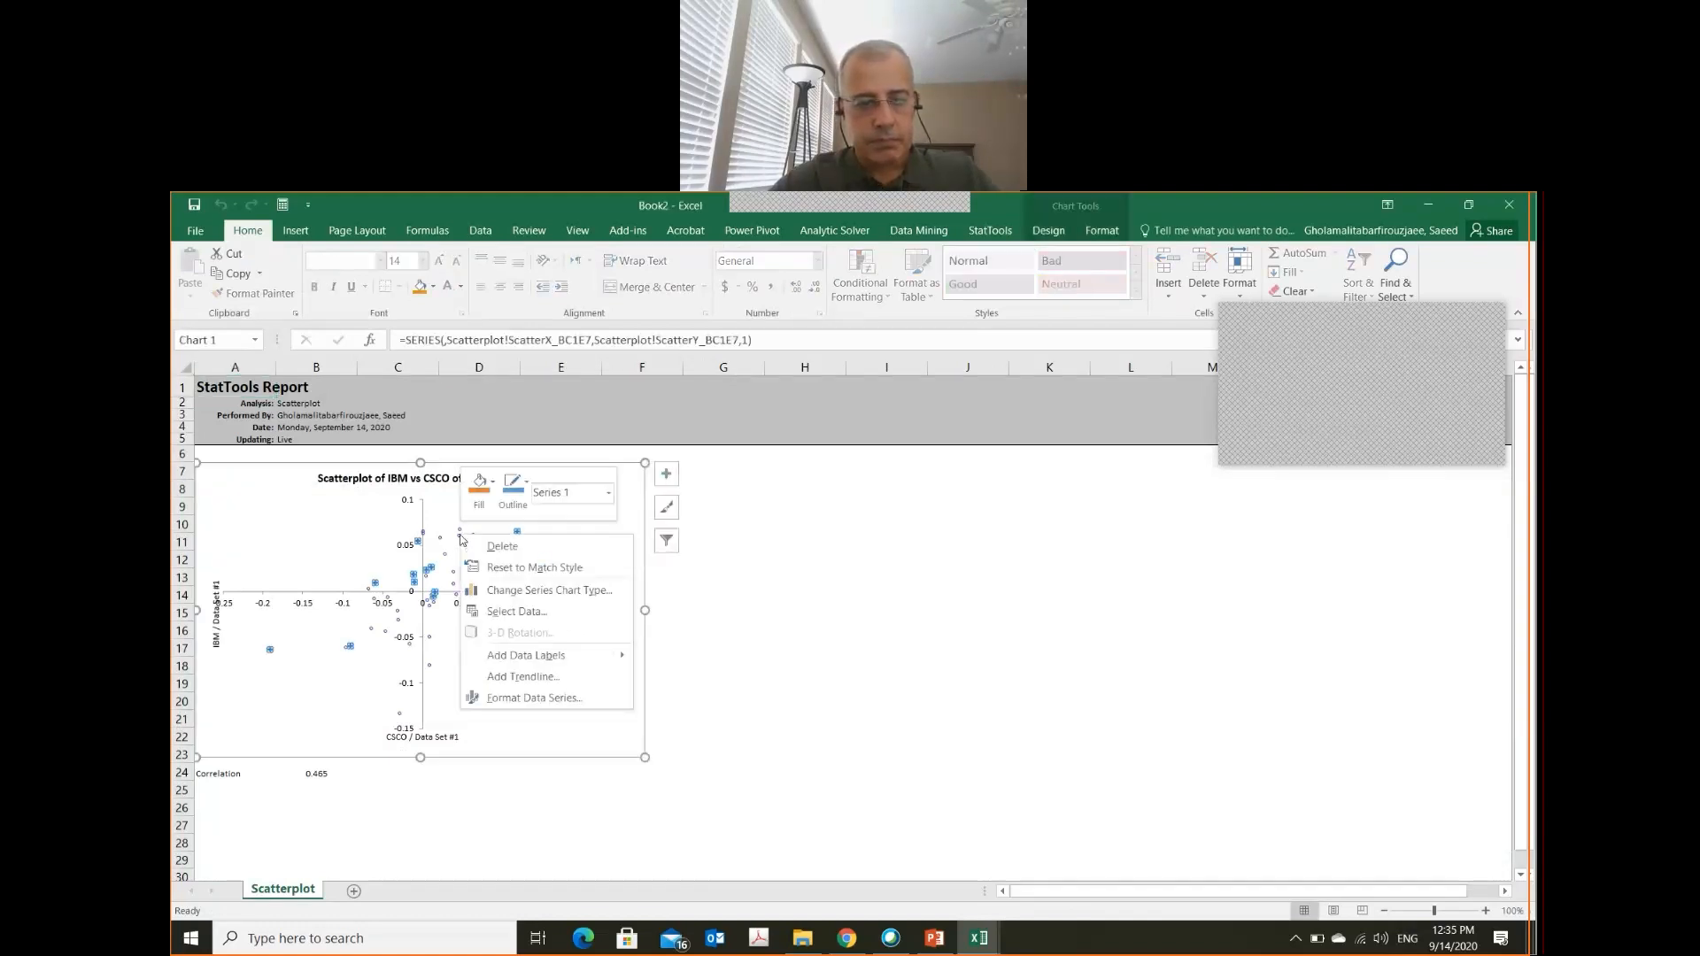
click(524, 677)
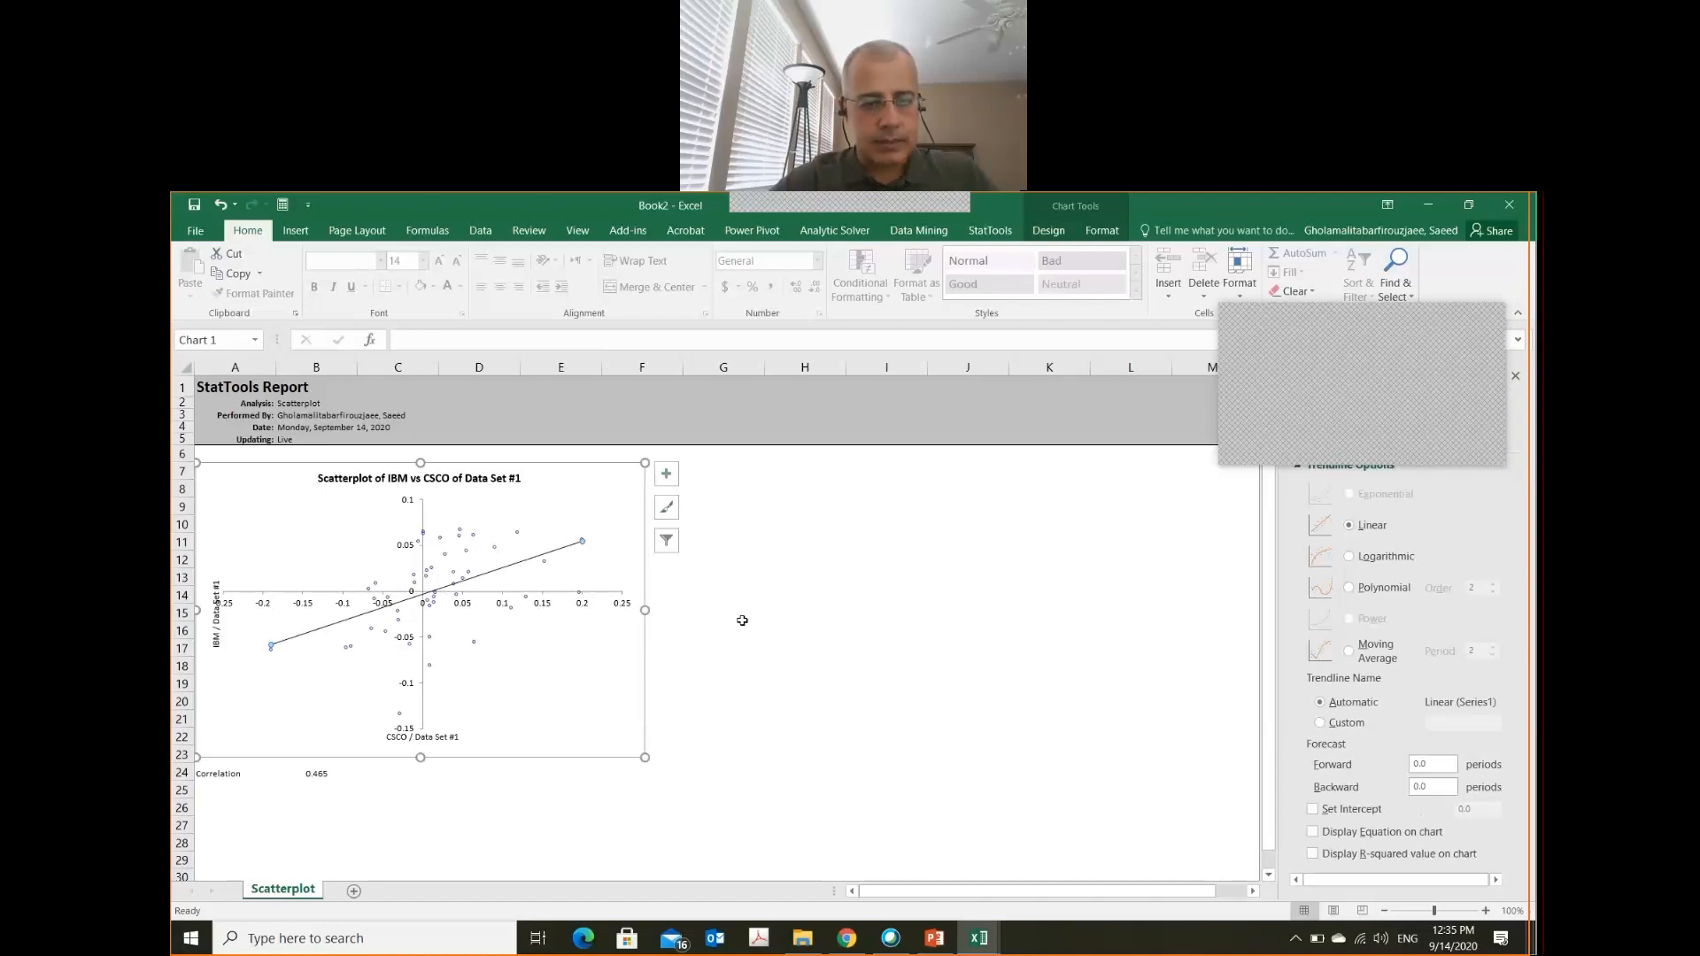
- Compare the CSCO and IBM entry in the correlation table with the scatterplot and its trendline
key(alt+Tab)
key(alt+Tab)
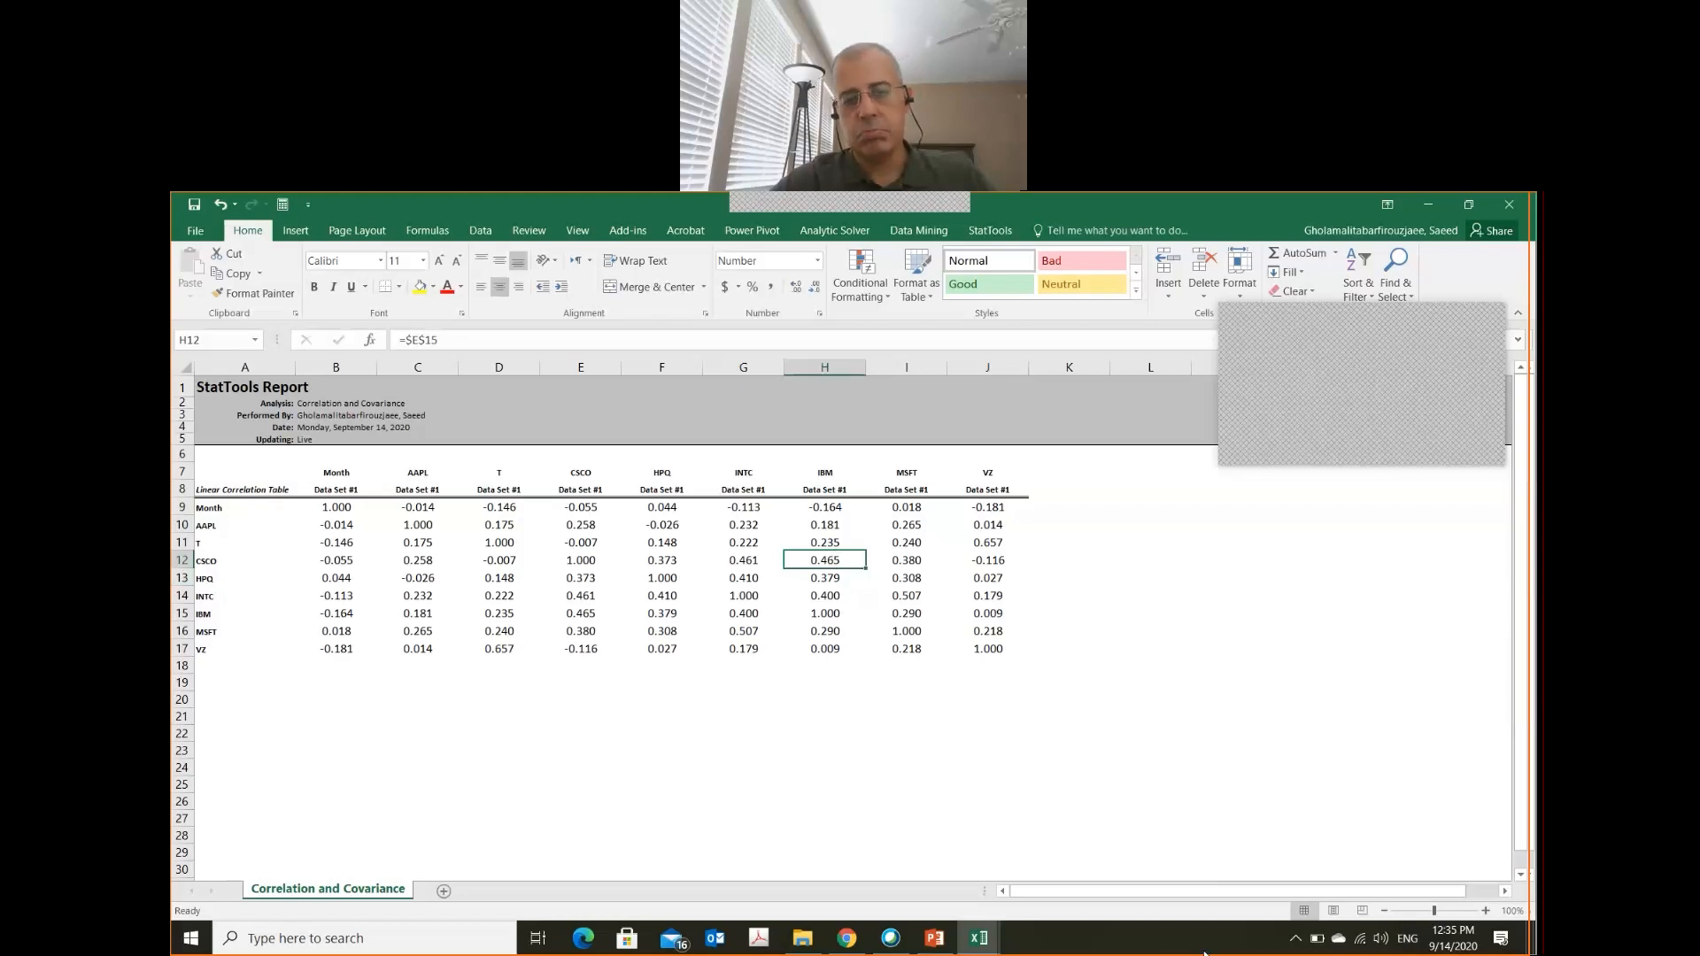
key(alt+Tab)
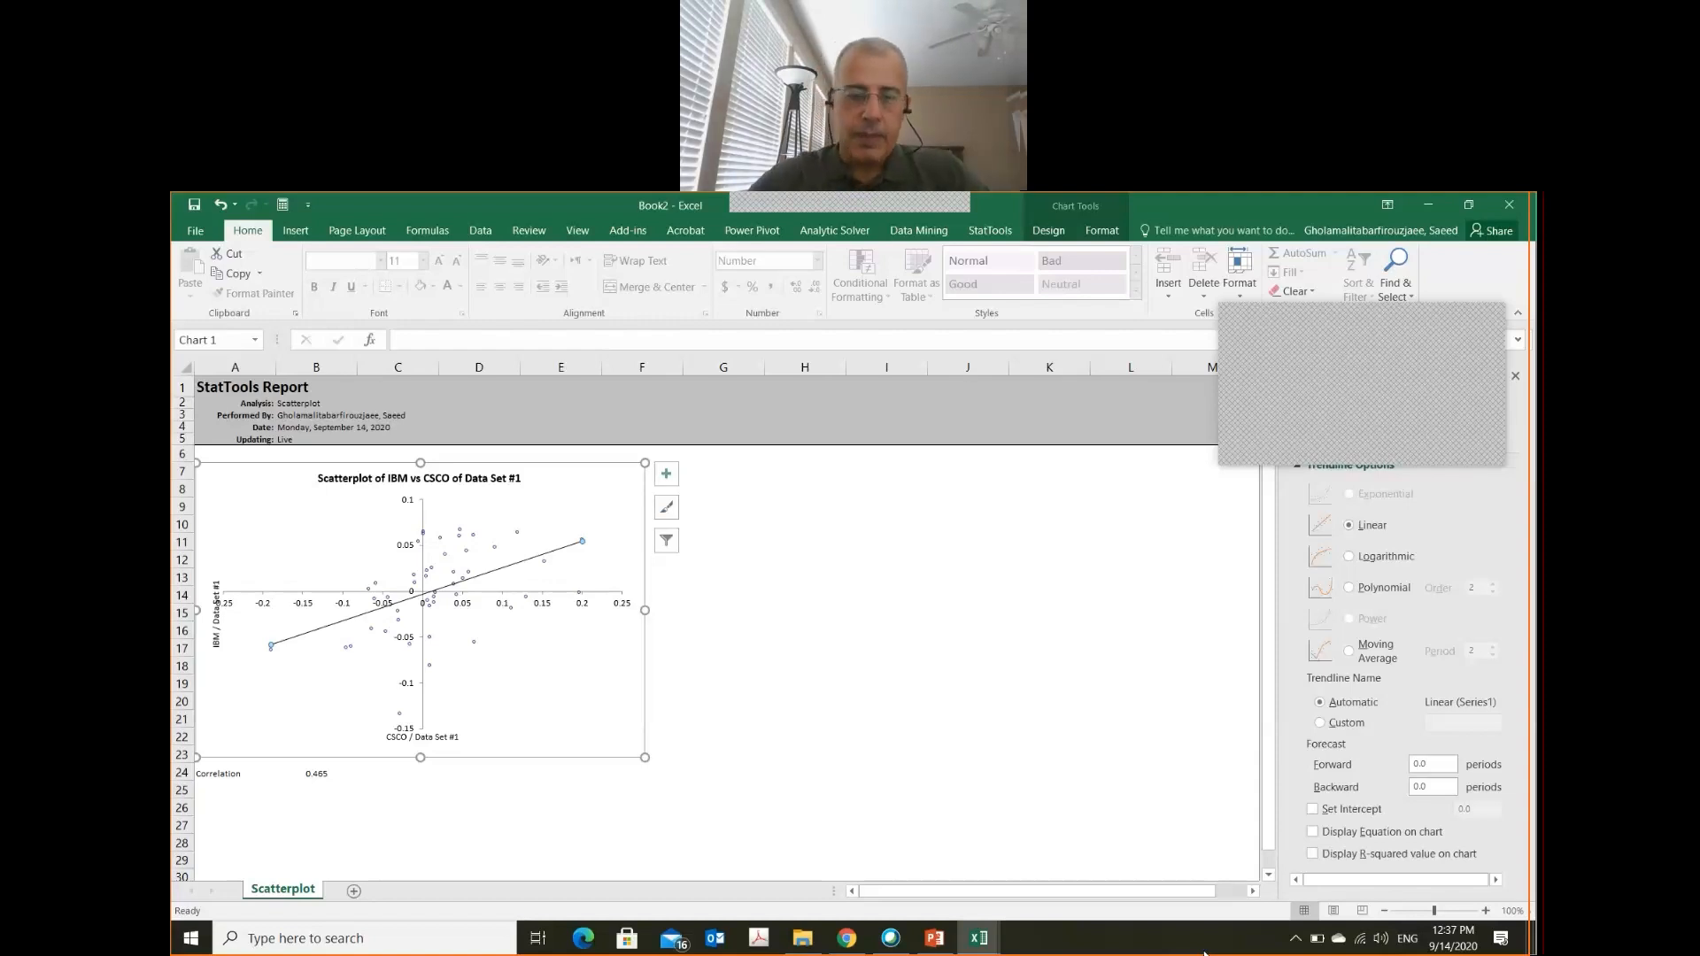
- Select the trendline in the IBM versus CSCO scatterplot and bring up its editing options
right_click(470, 583)
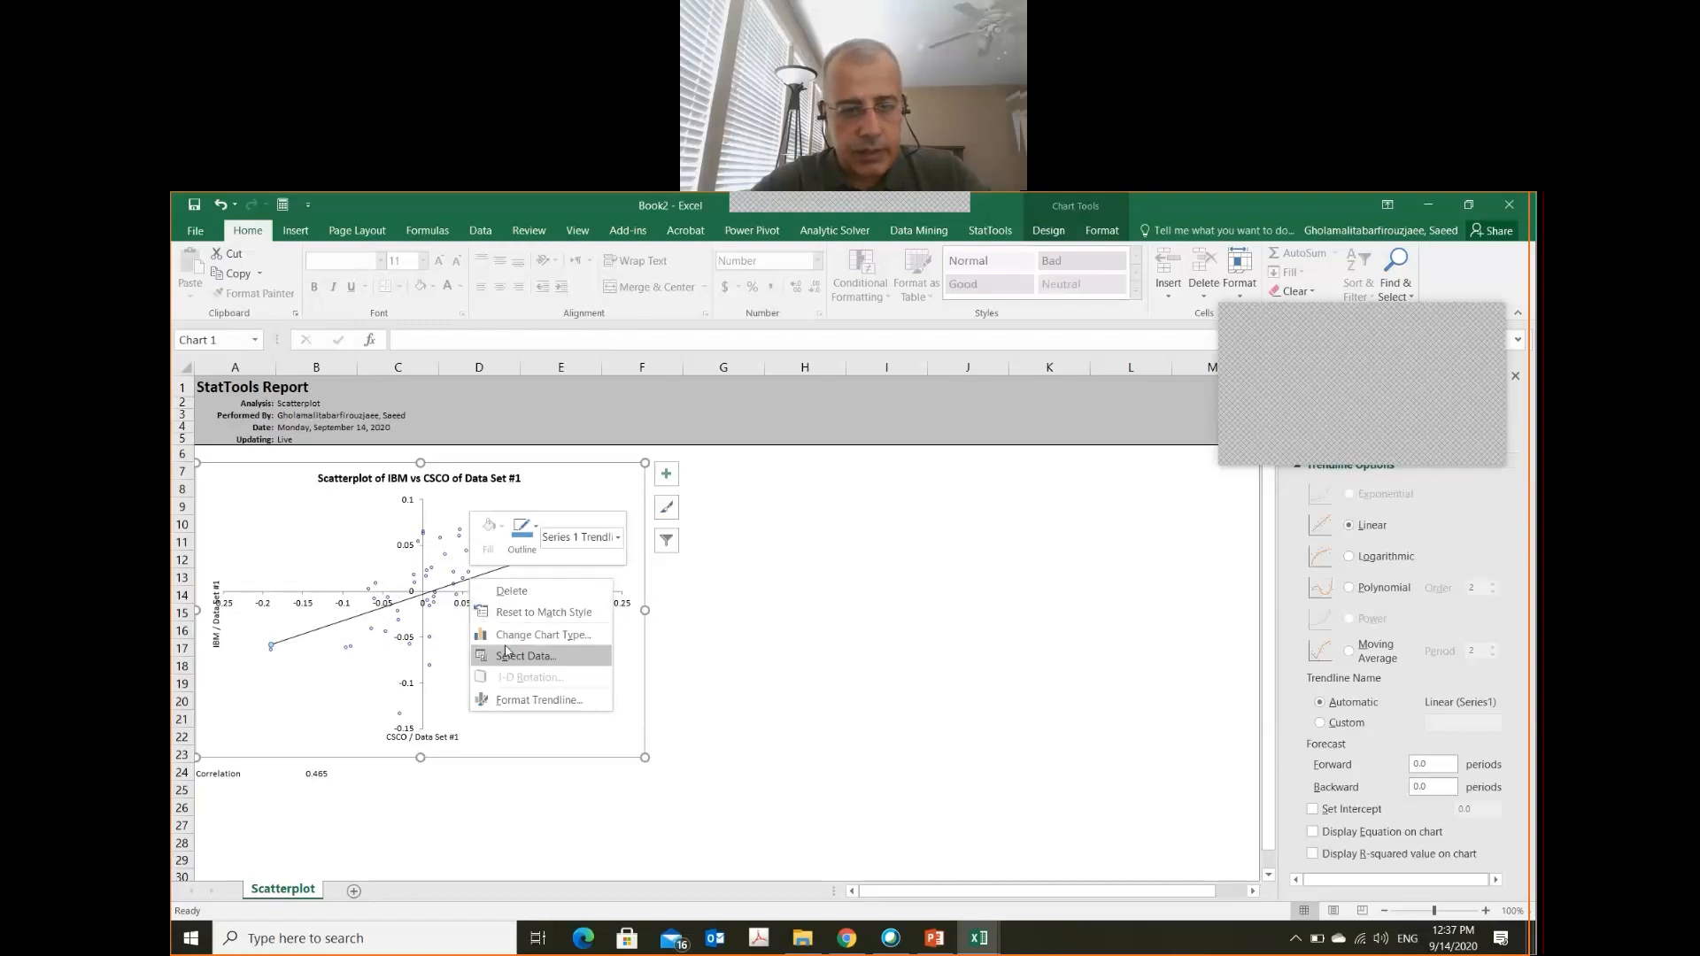
click(461, 584)
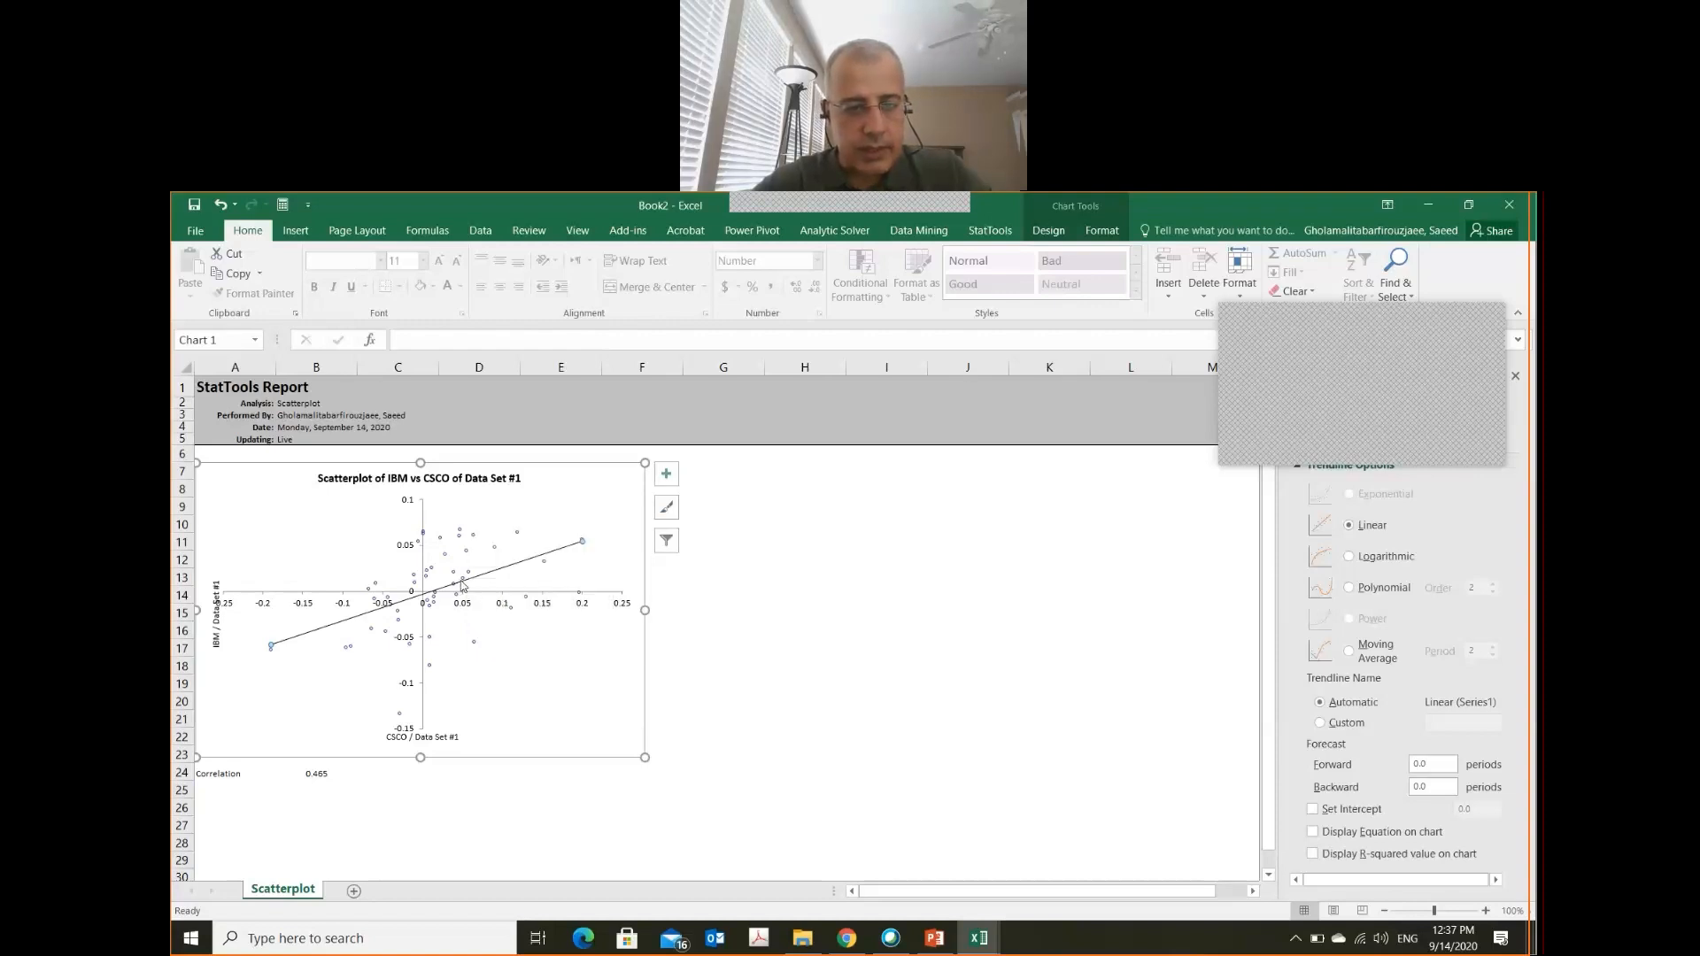
click(504, 569)
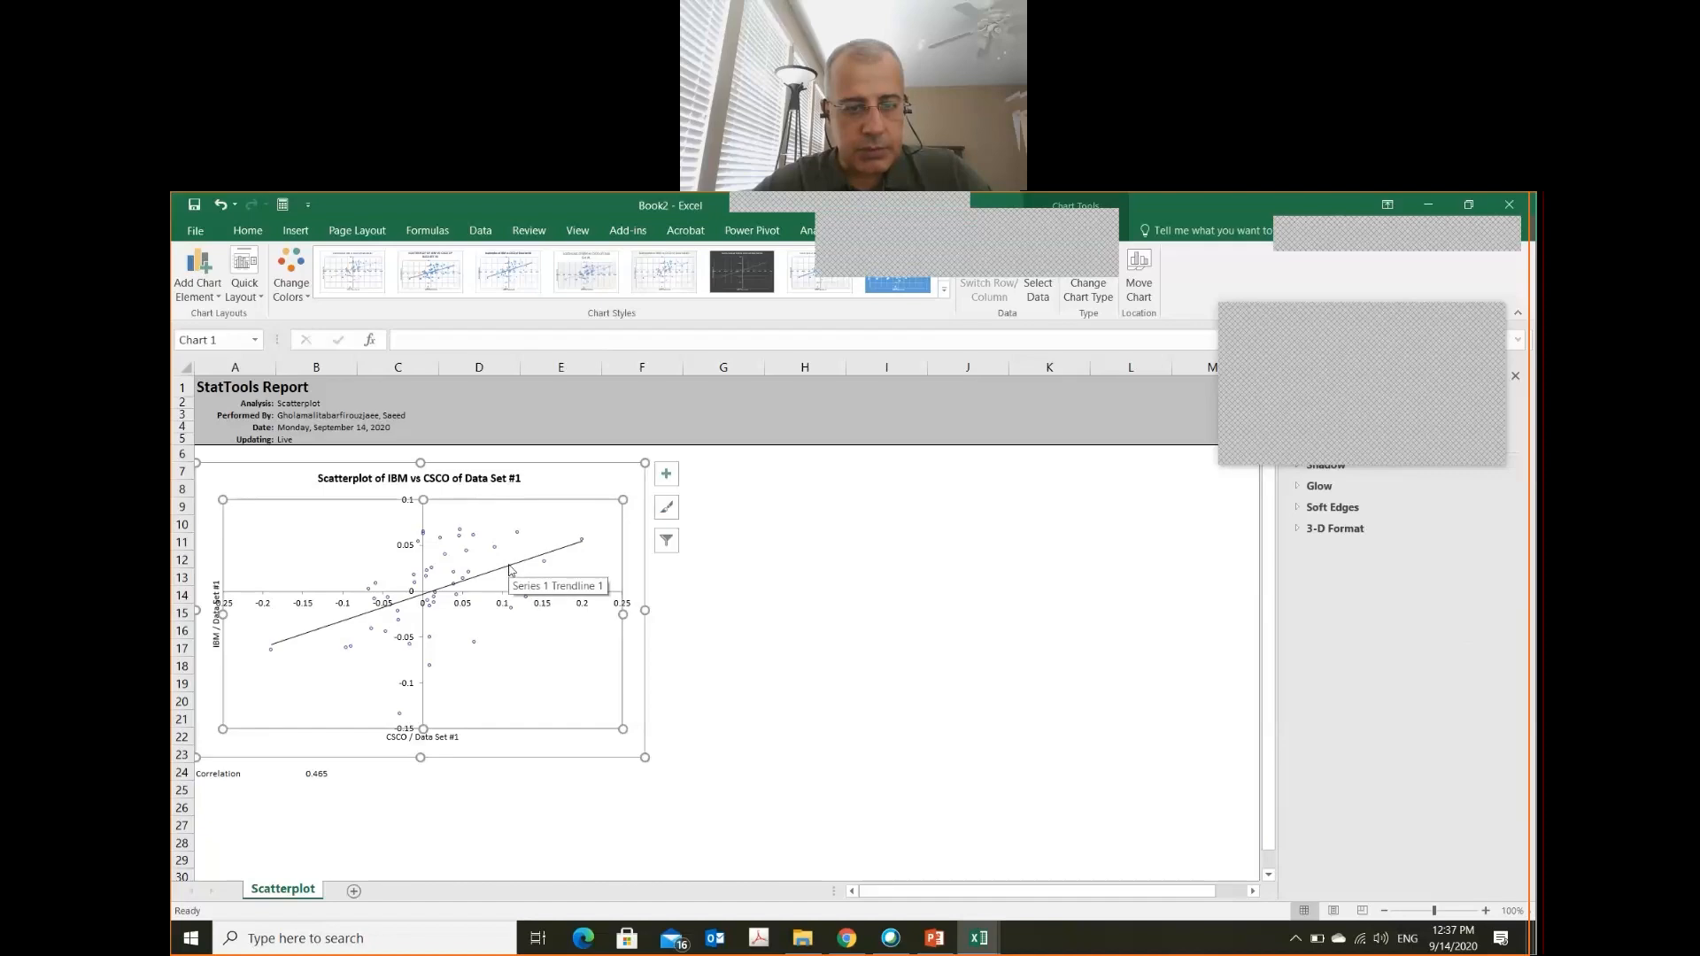
right_click(508, 567)
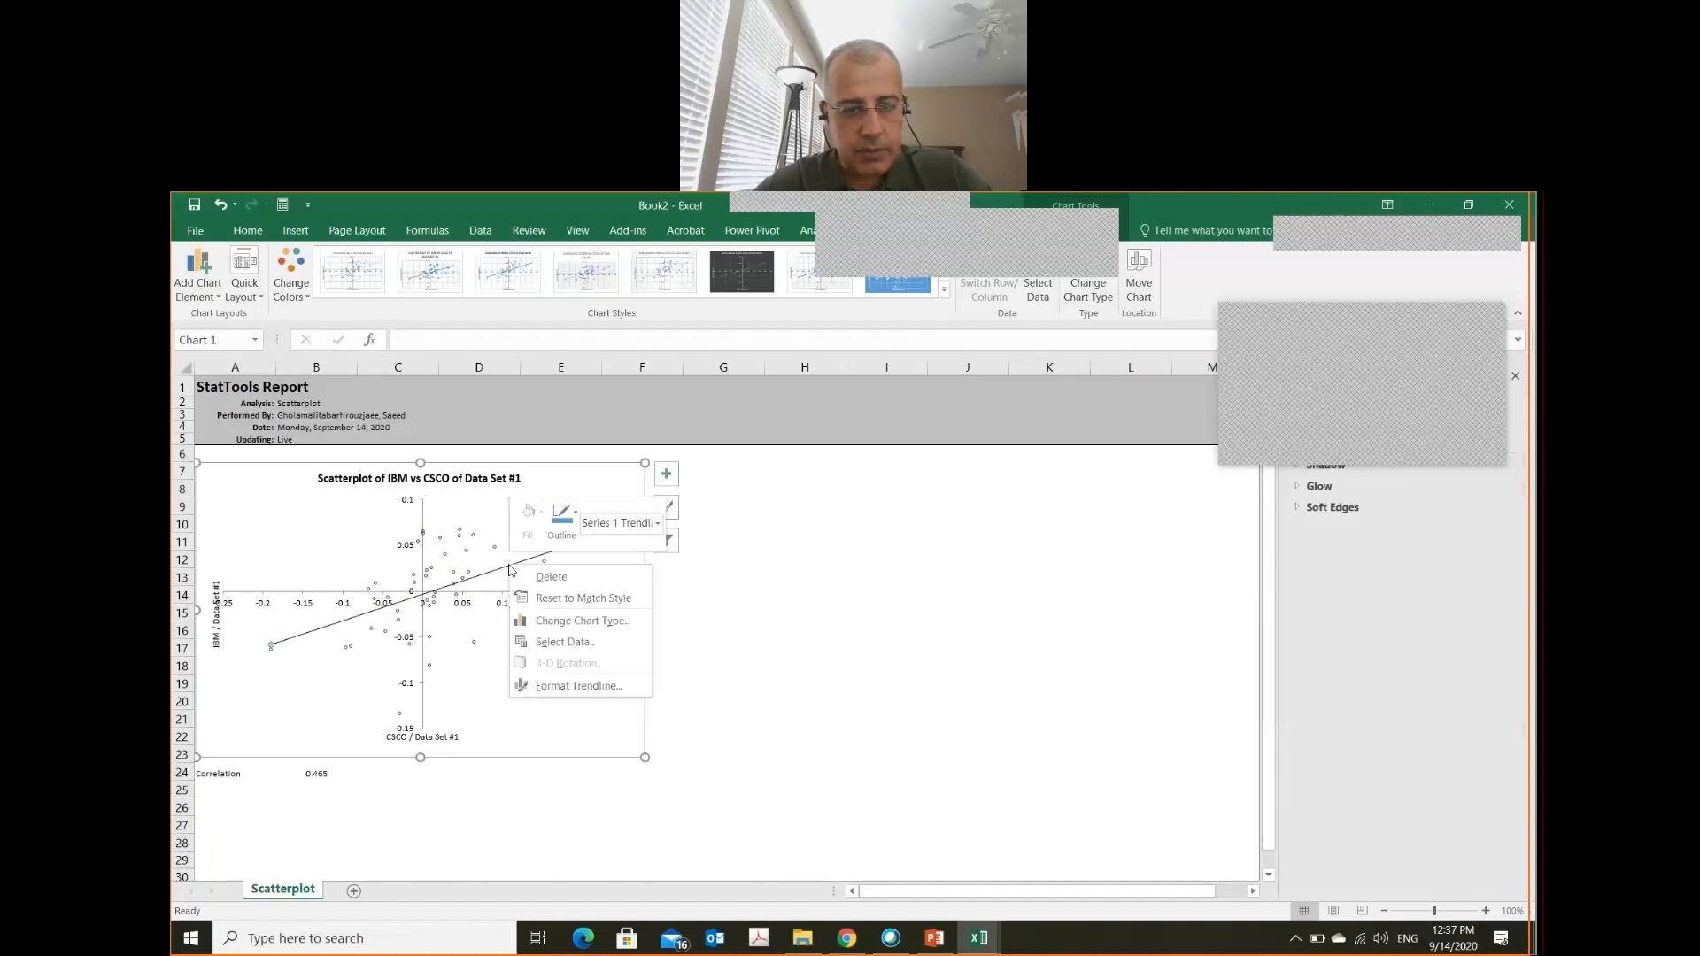